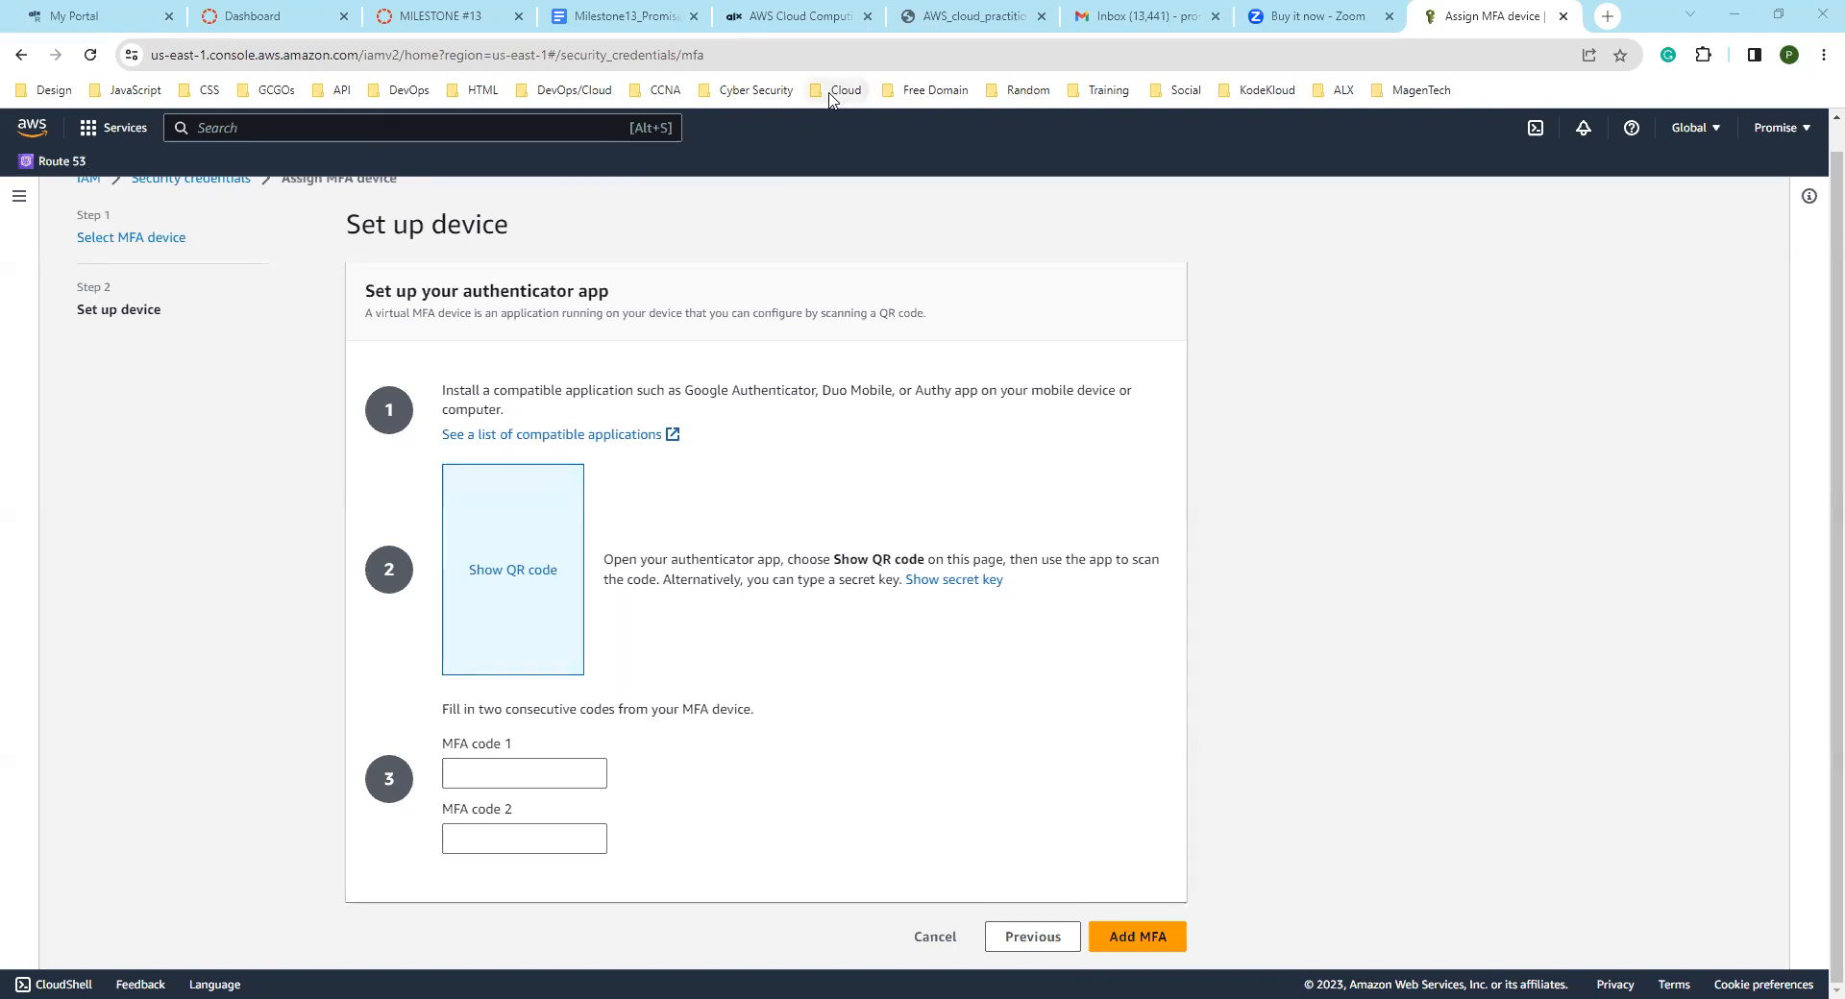
Step: Reveal the QR code for pairing an authenticator app in the MFA device setup
{"action": "scroll", "coordinate": [745, 423], "scroll_direction": "up", "scroll_amount": 1}
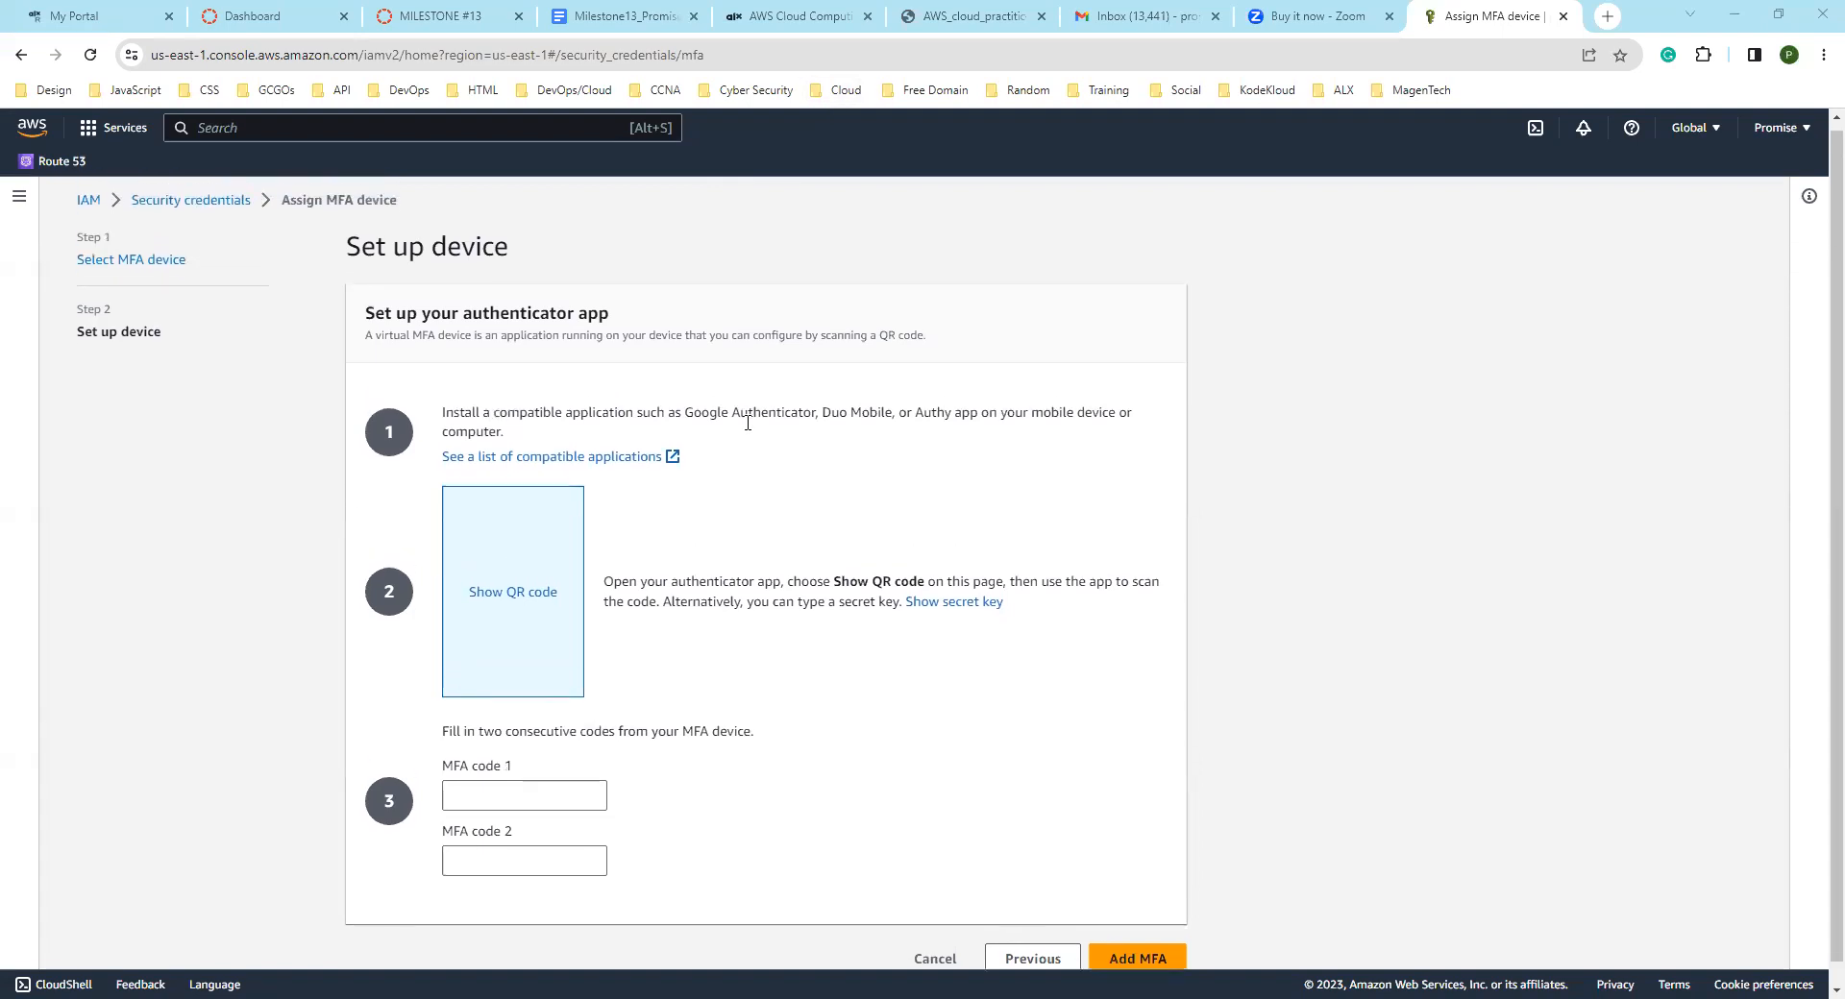
{"action": "scroll", "coordinate": [751, 417], "scroll_direction": "down", "scroll_amount": 1}
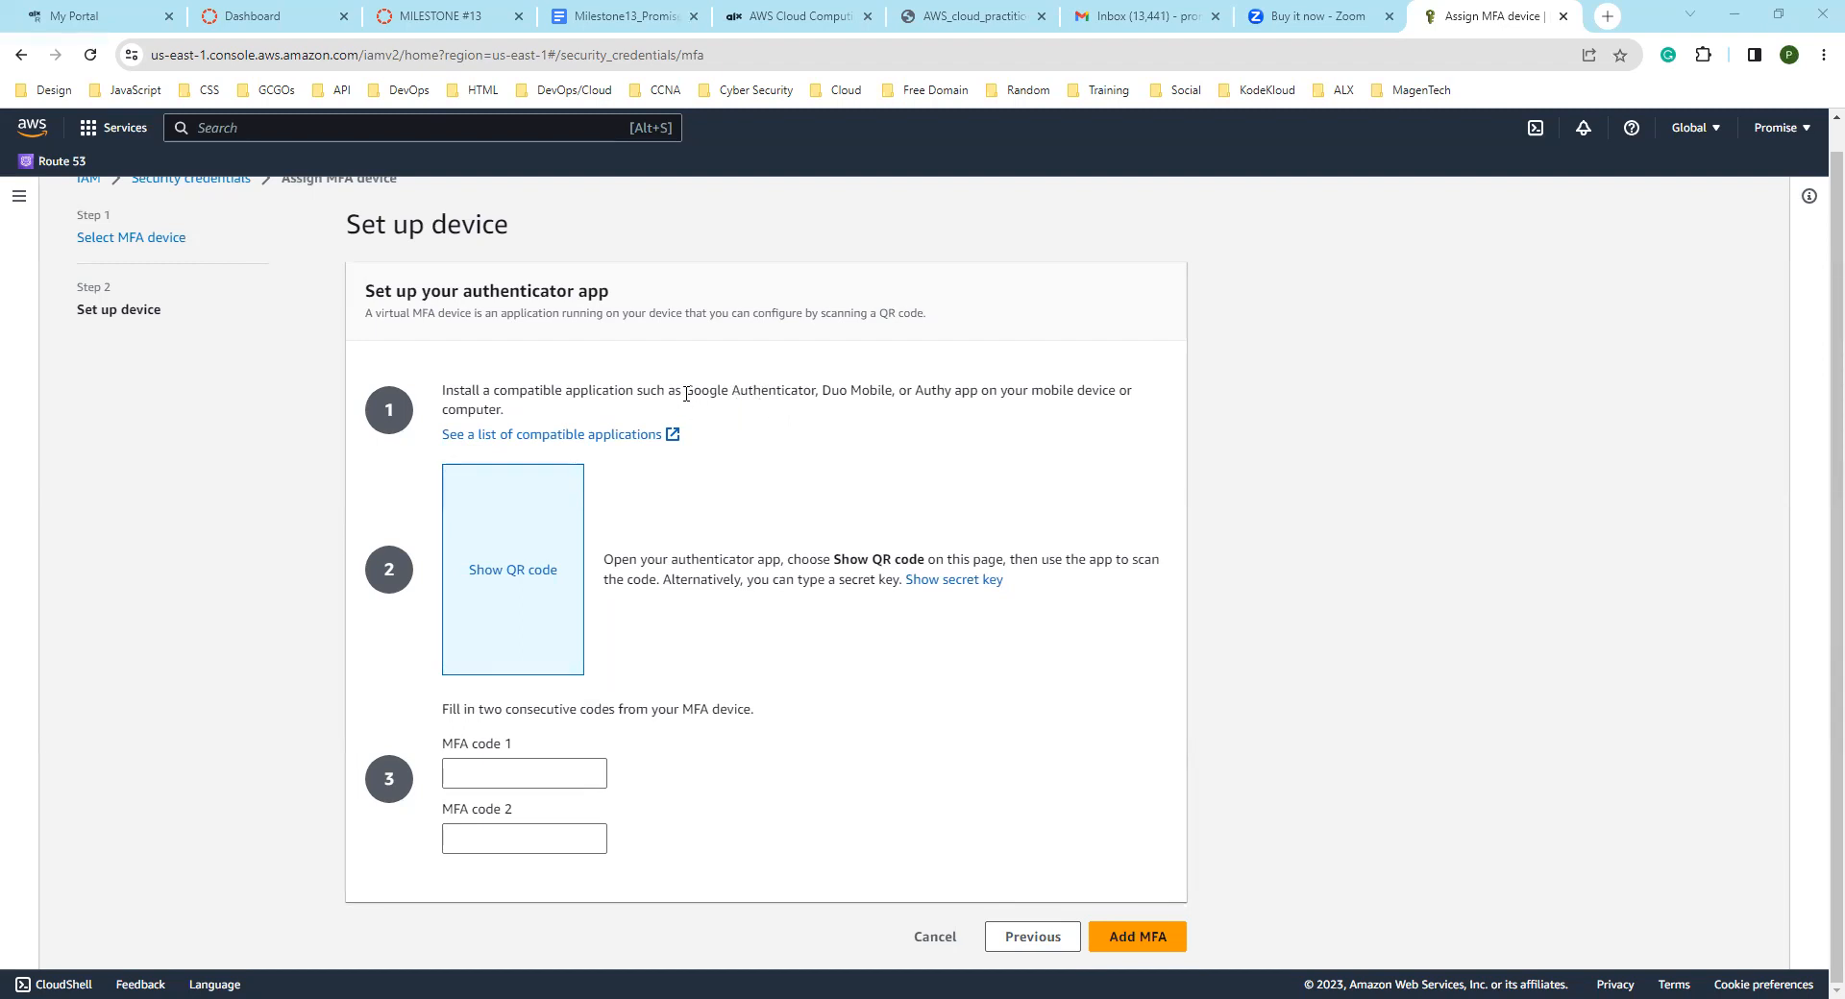
{"action": "left_click_drag", "start_coordinate": [684, 394], "coordinate": [809, 384]}
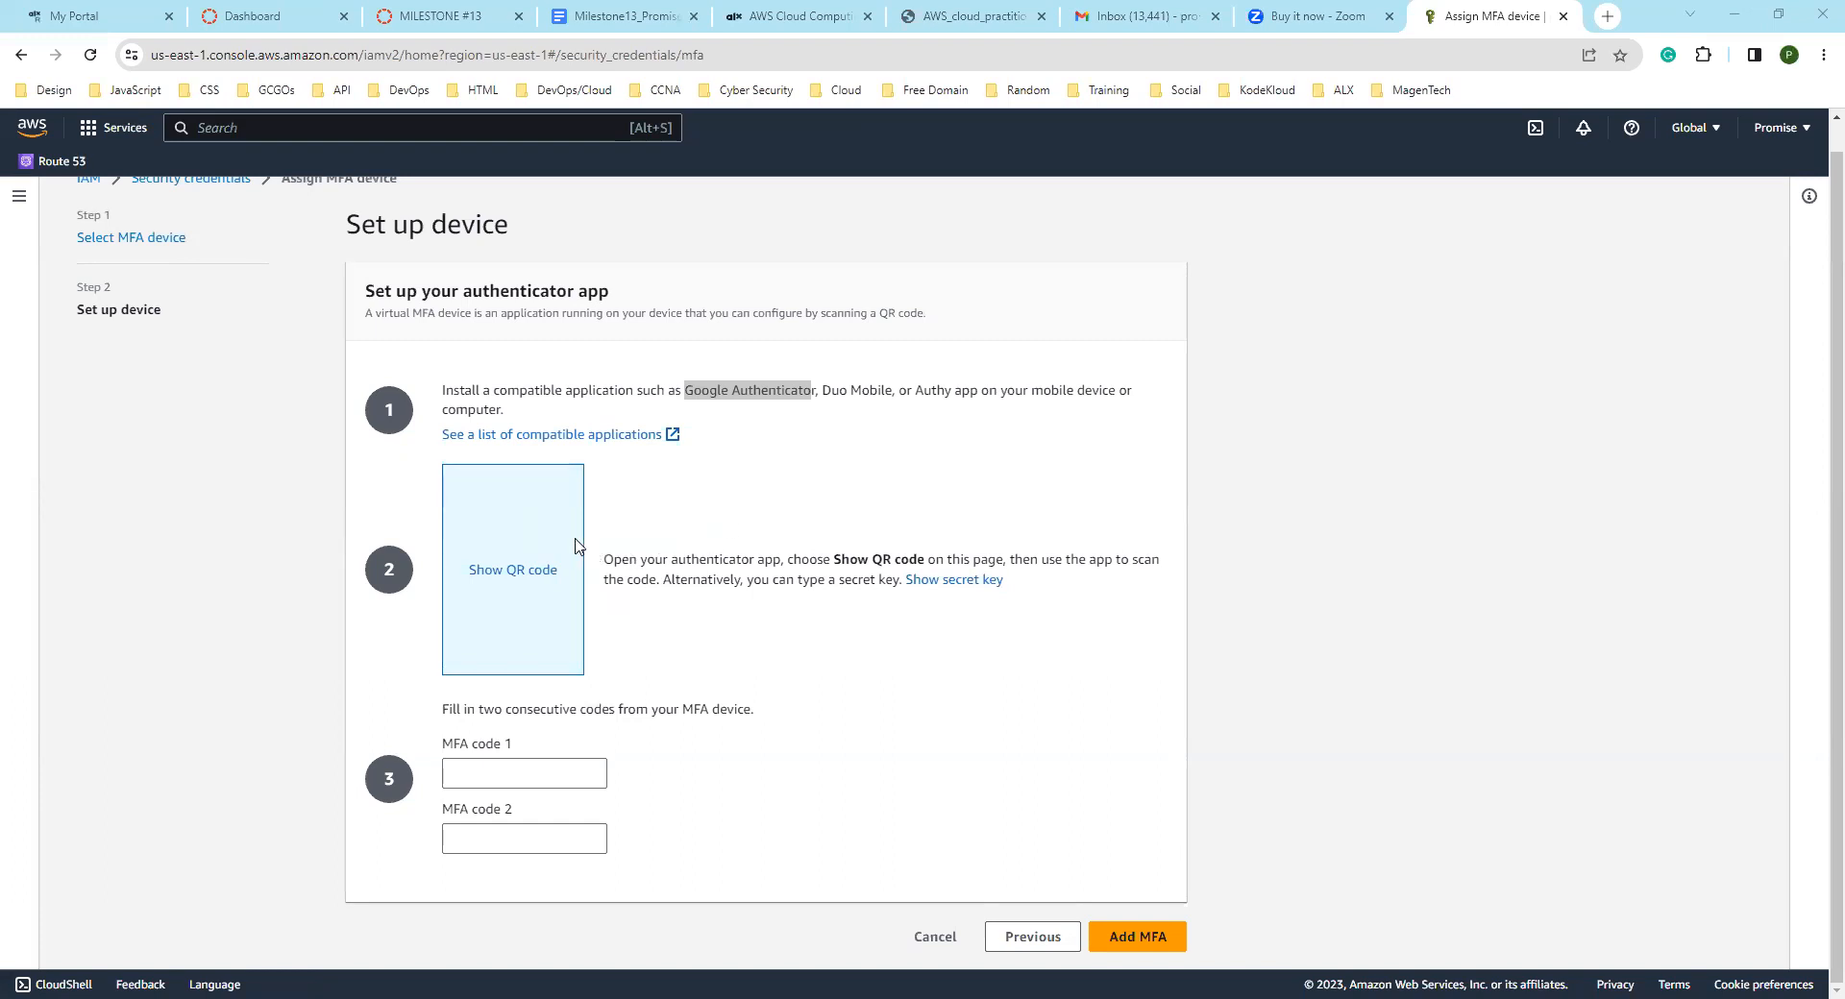
{"action": "left_click", "coordinate": [512, 577]}
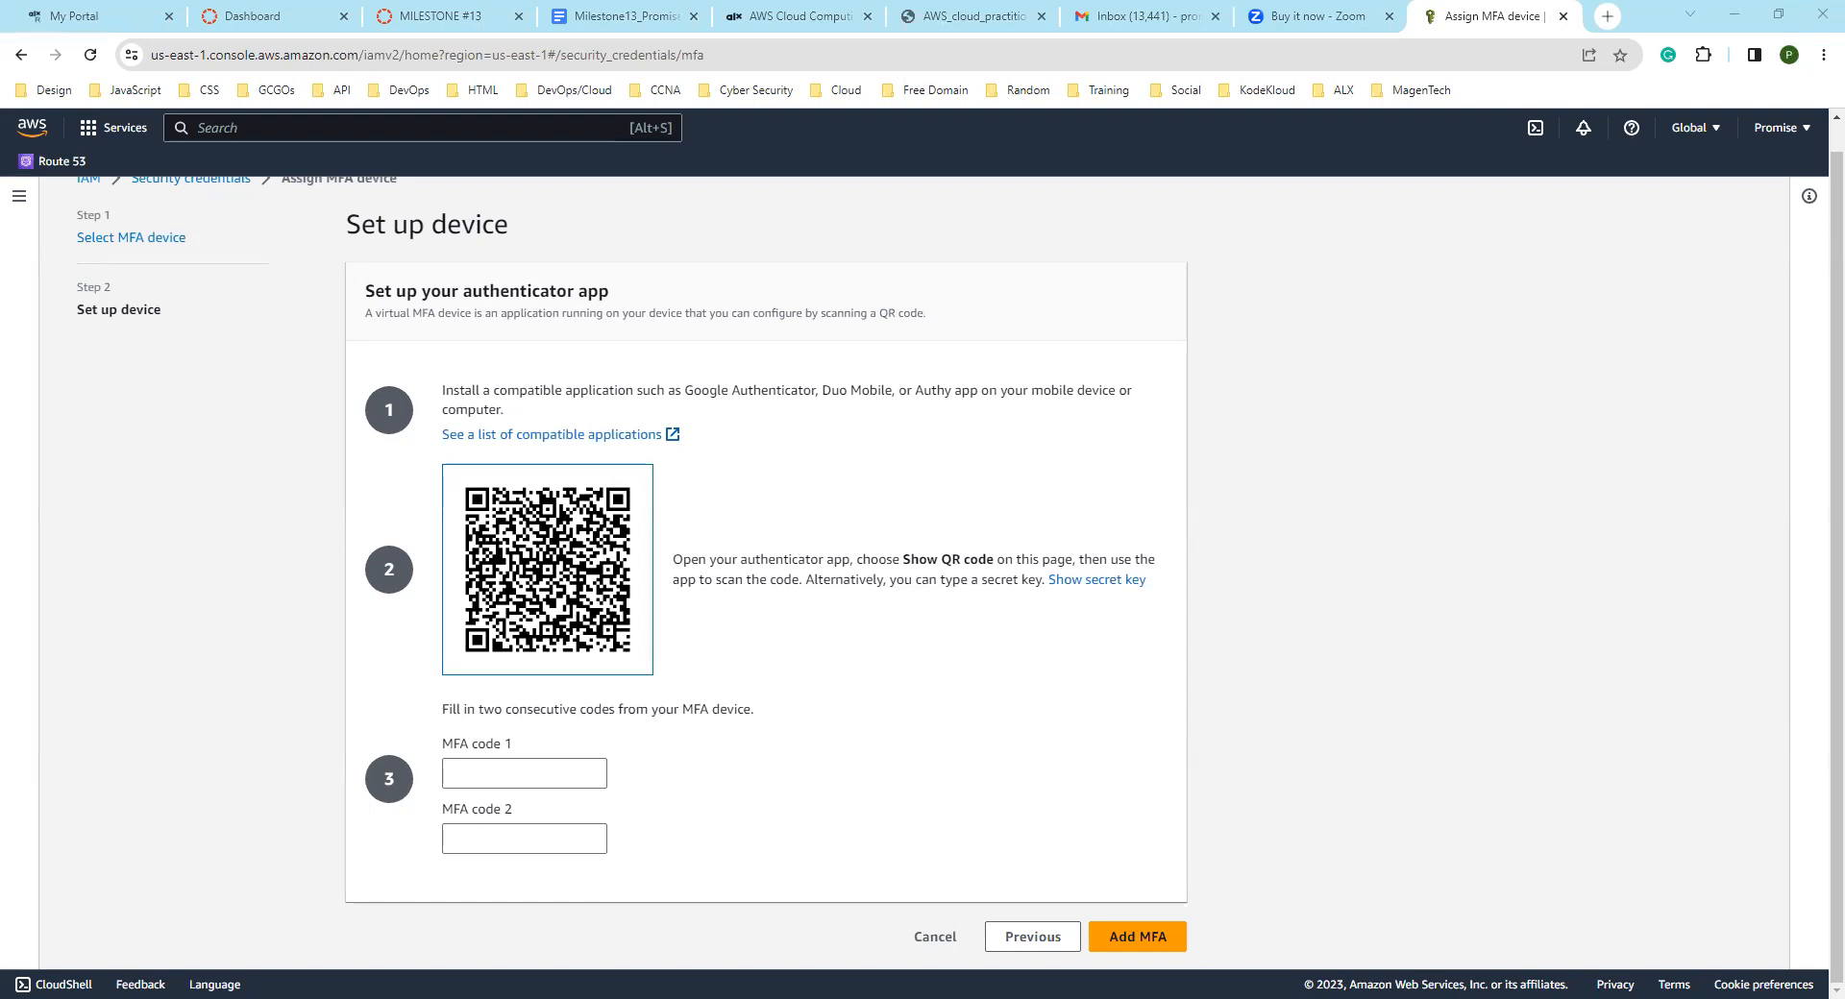
Step: View the signed-in account's options, including Security credentials, and close them to return to the MFA setup
{"action": "scroll", "coordinate": [961, 386], "scroll_direction": "up", "scroll_amount": 1}
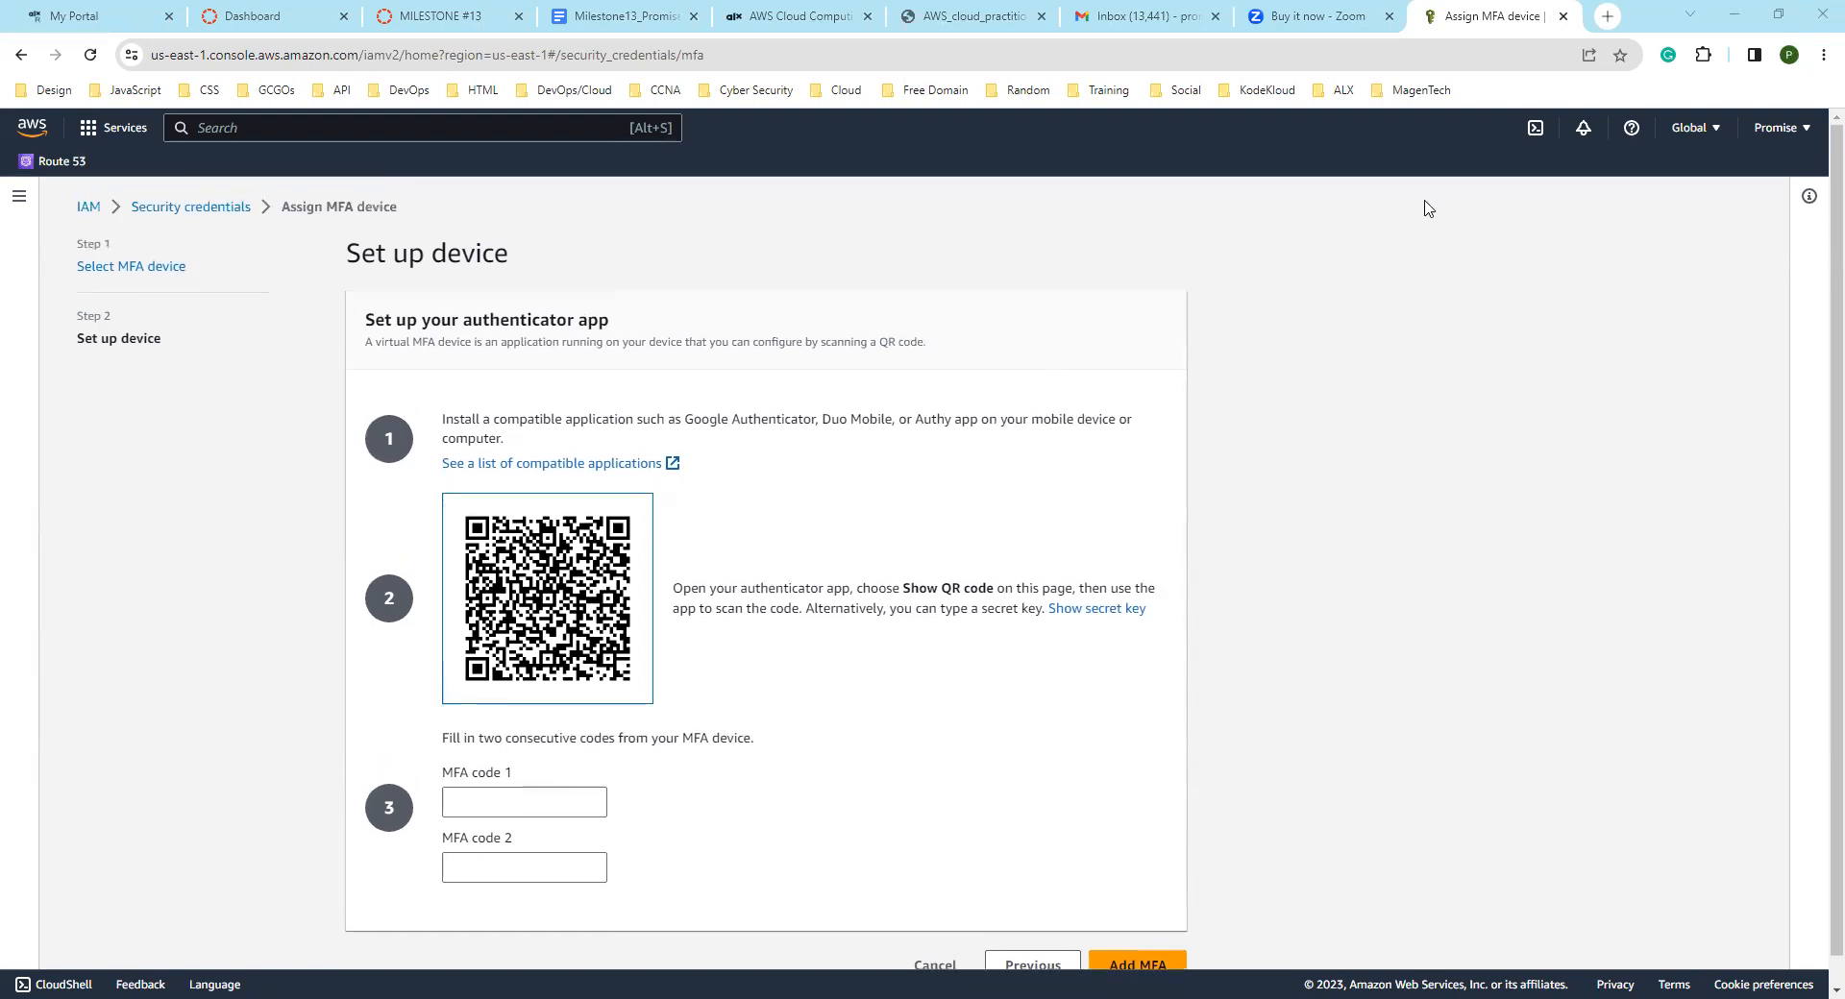
{"action": "left_click", "coordinate": [1778, 136]}
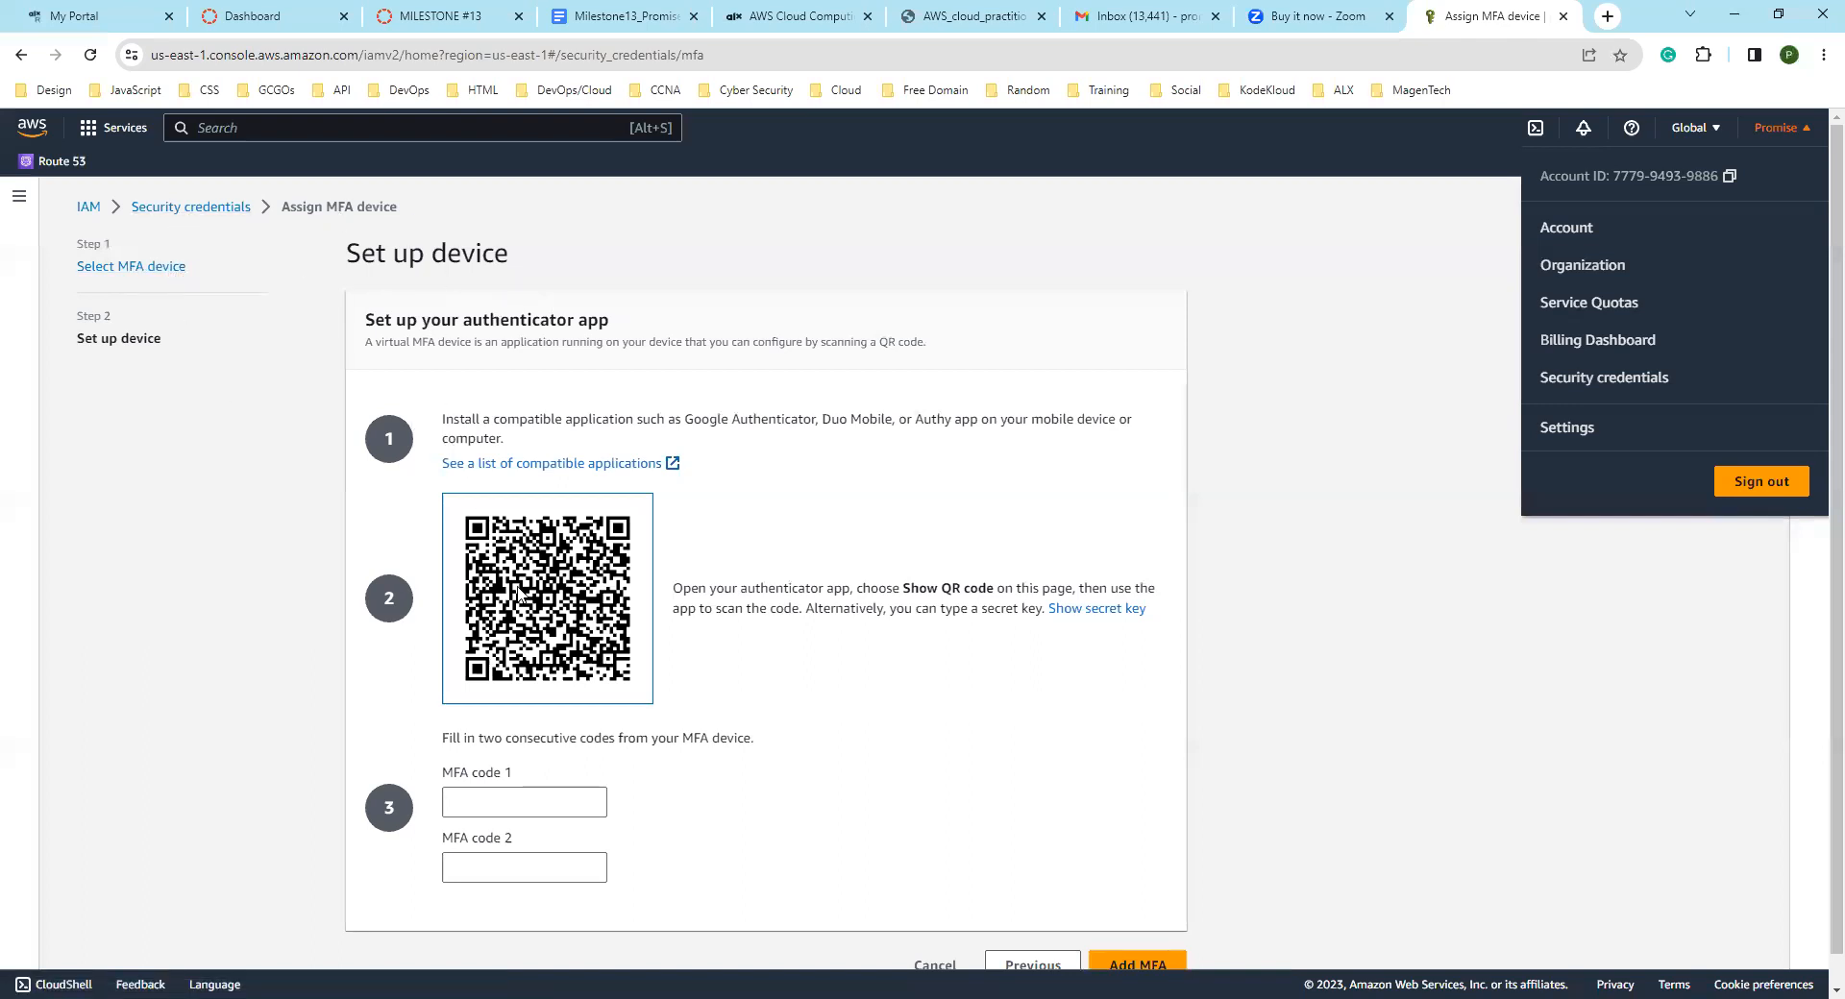
{"action": "scroll", "coordinate": [669, 655], "scroll_direction": "down", "scroll_amount": 1}
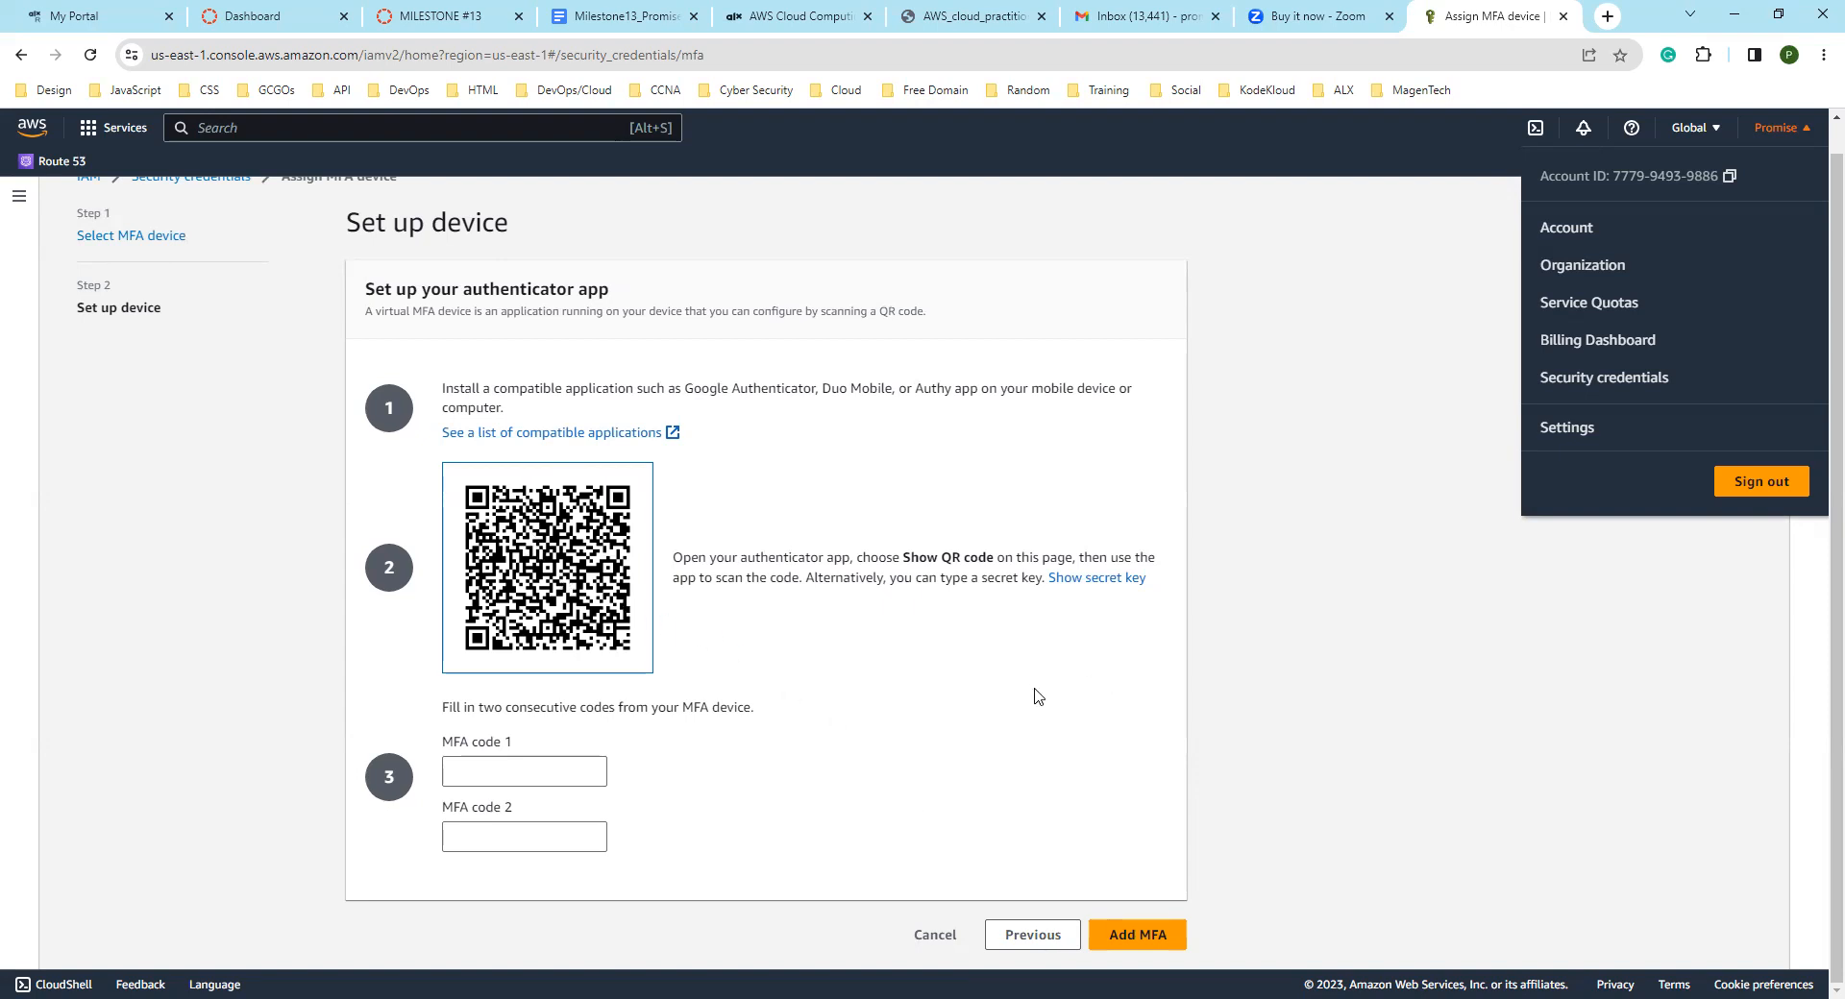
{"action": "left_click", "coordinate": [1177, 788]}
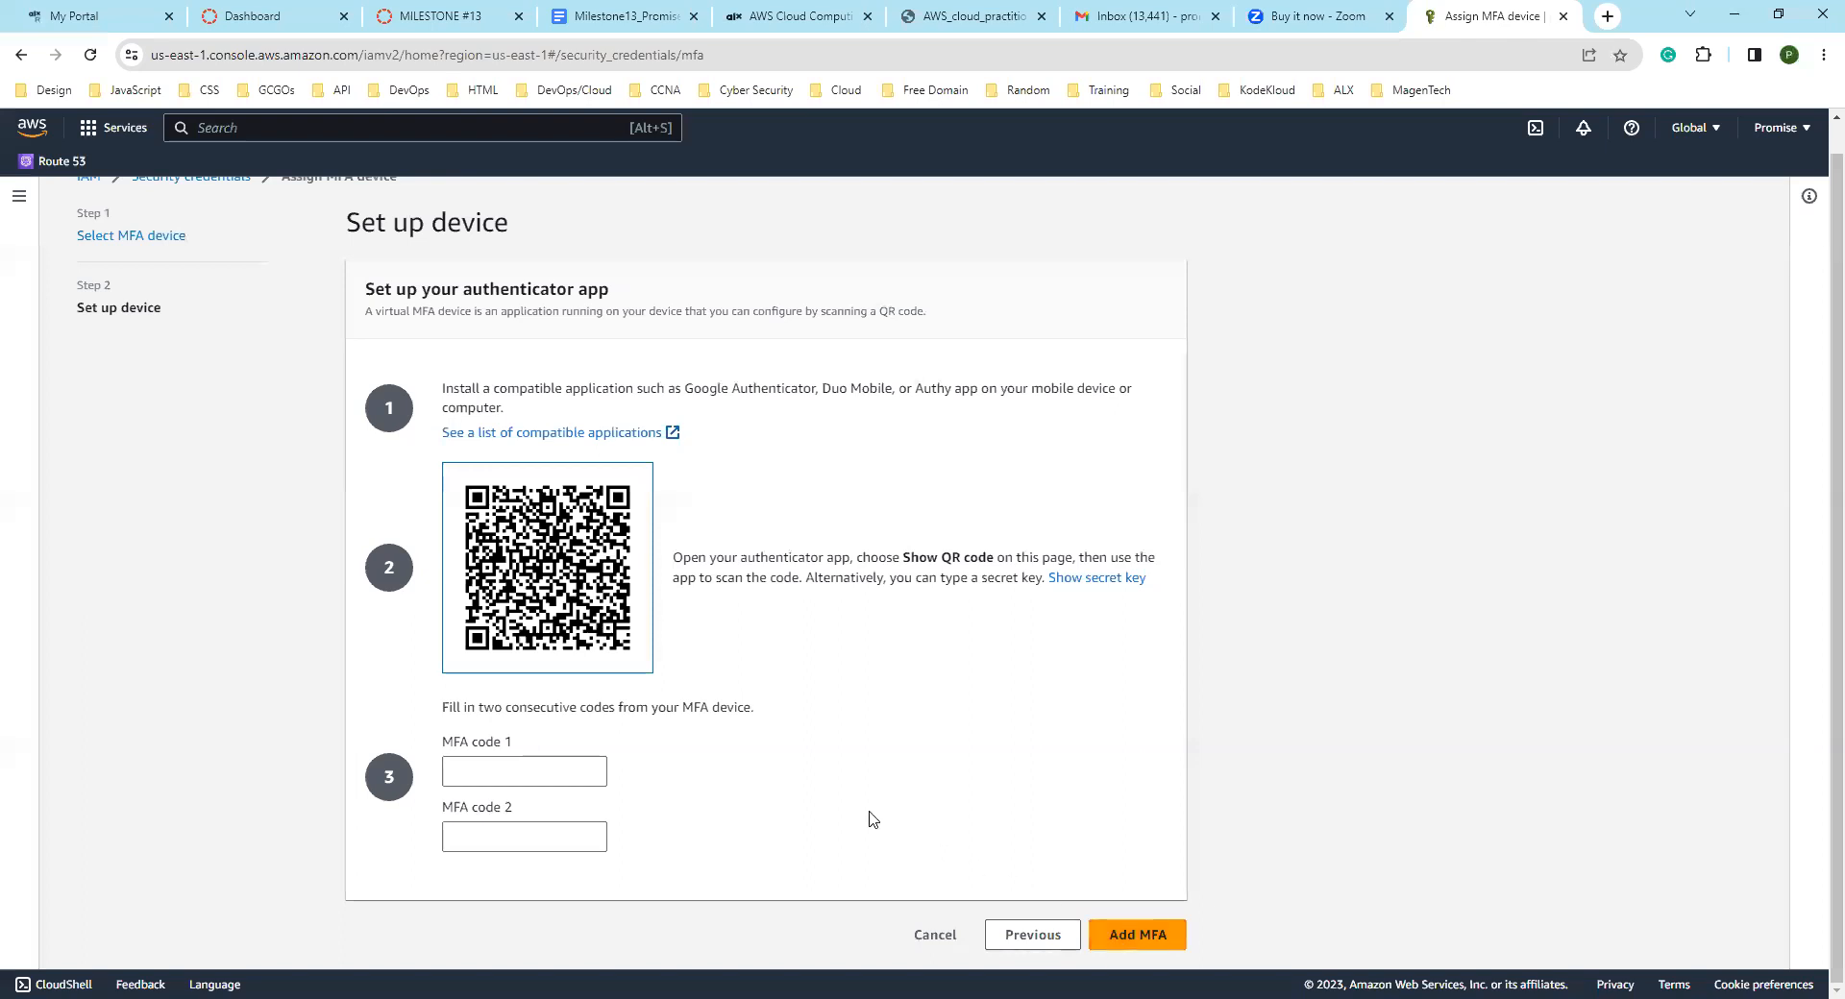
{"action": "scroll", "coordinate": [781, 753], "scroll_direction": "up", "scroll_amount": 1}
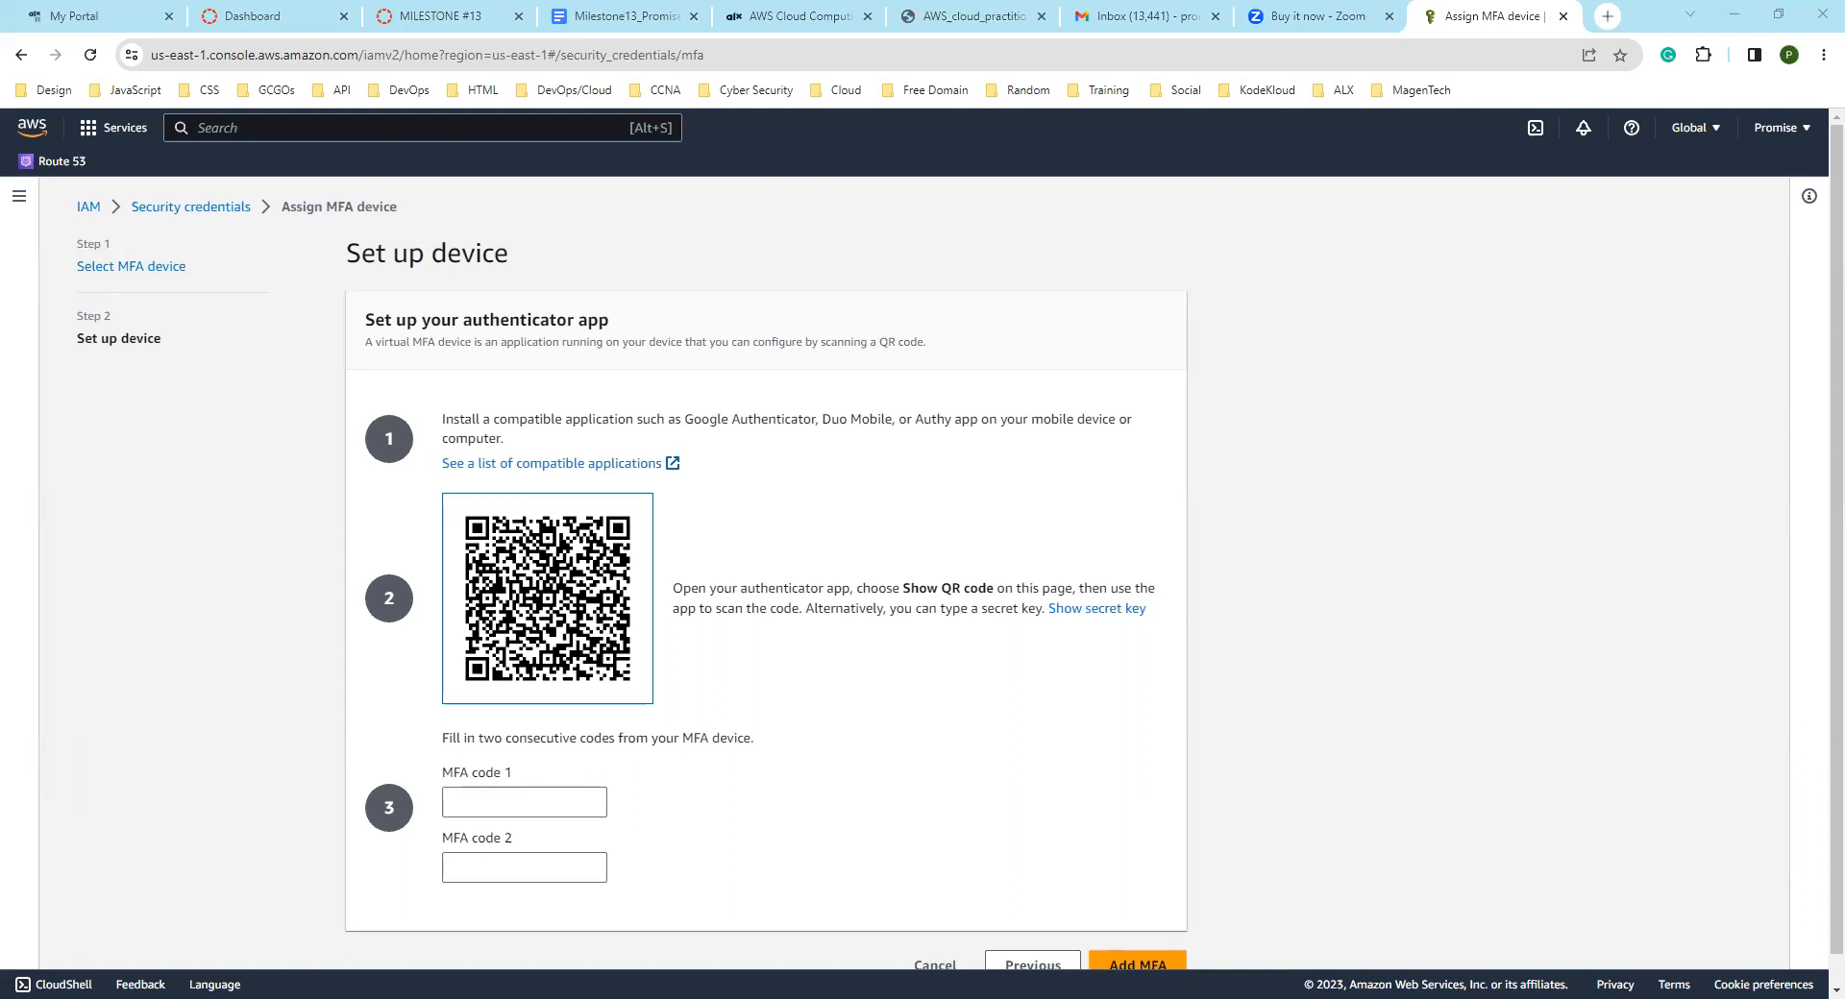
{"action": "scroll", "coordinate": [1020, 379], "scroll_direction": "down", "scroll_amount": 1}
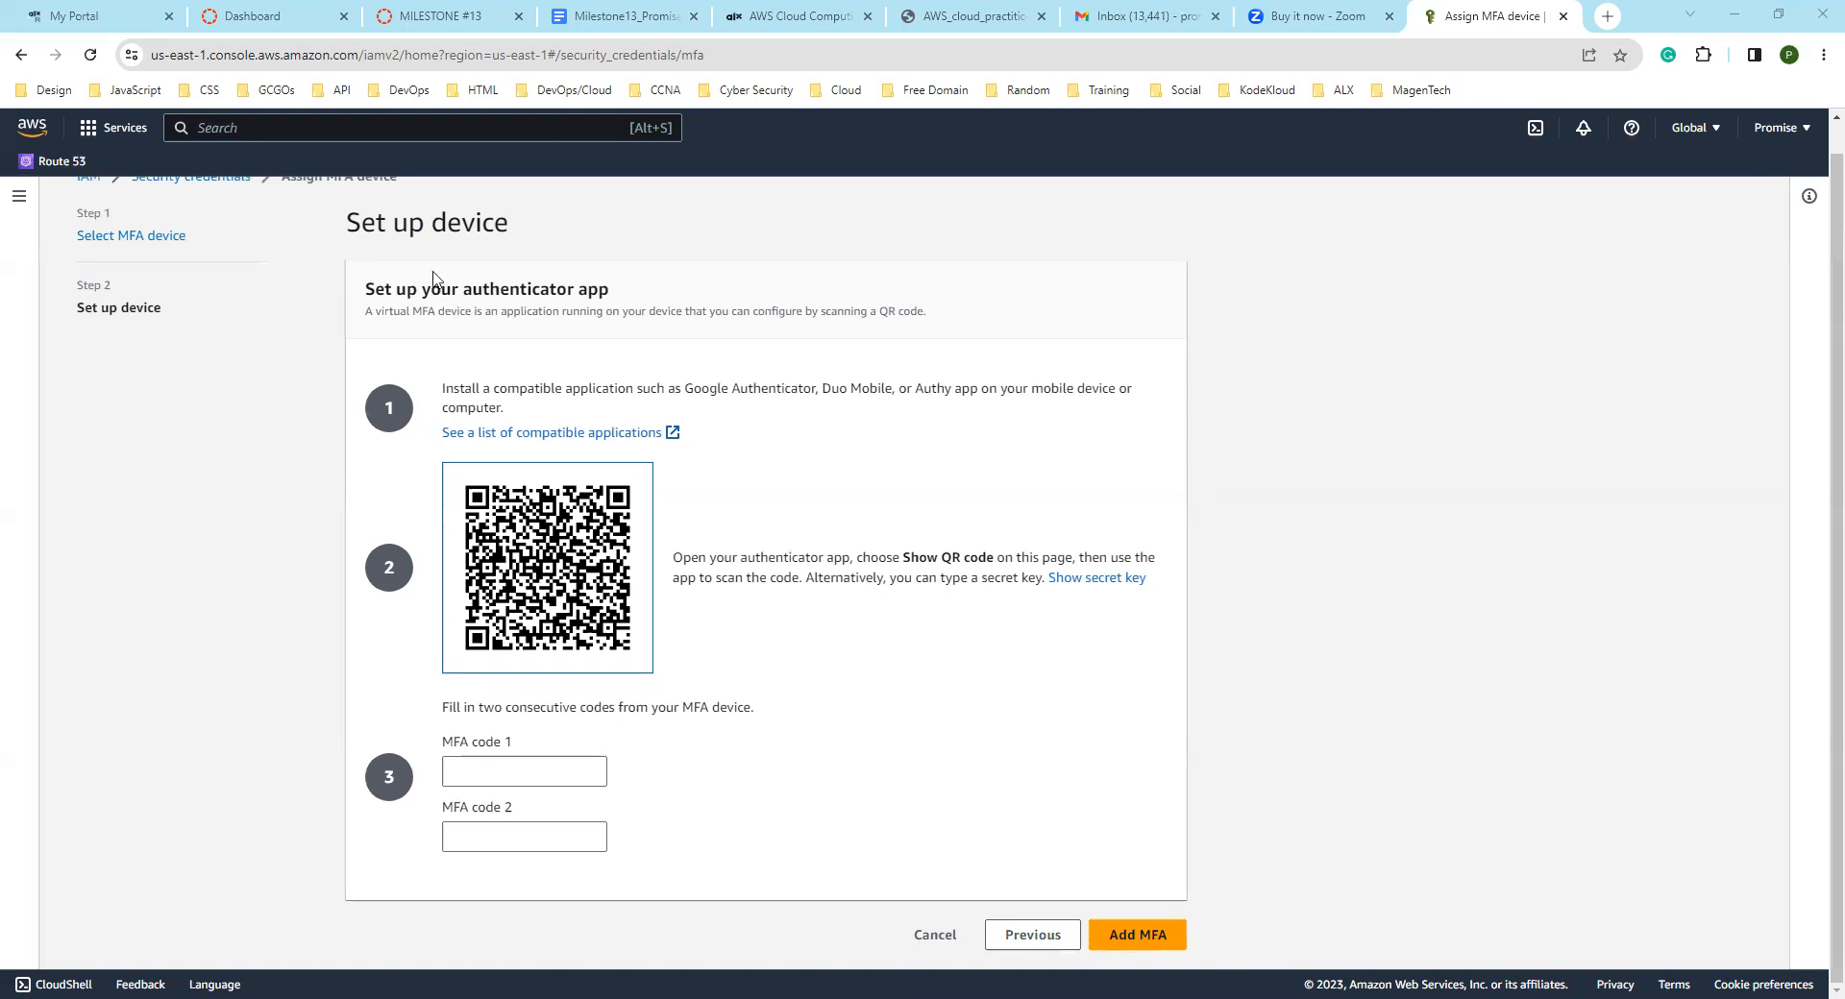
Step: Return to the root user's security credentials and review the account details, MFA devices, access keys and CloudFront key pairs
{"action": "scroll", "coordinate": [581, 375], "scroll_direction": "up", "scroll_amount": 1}
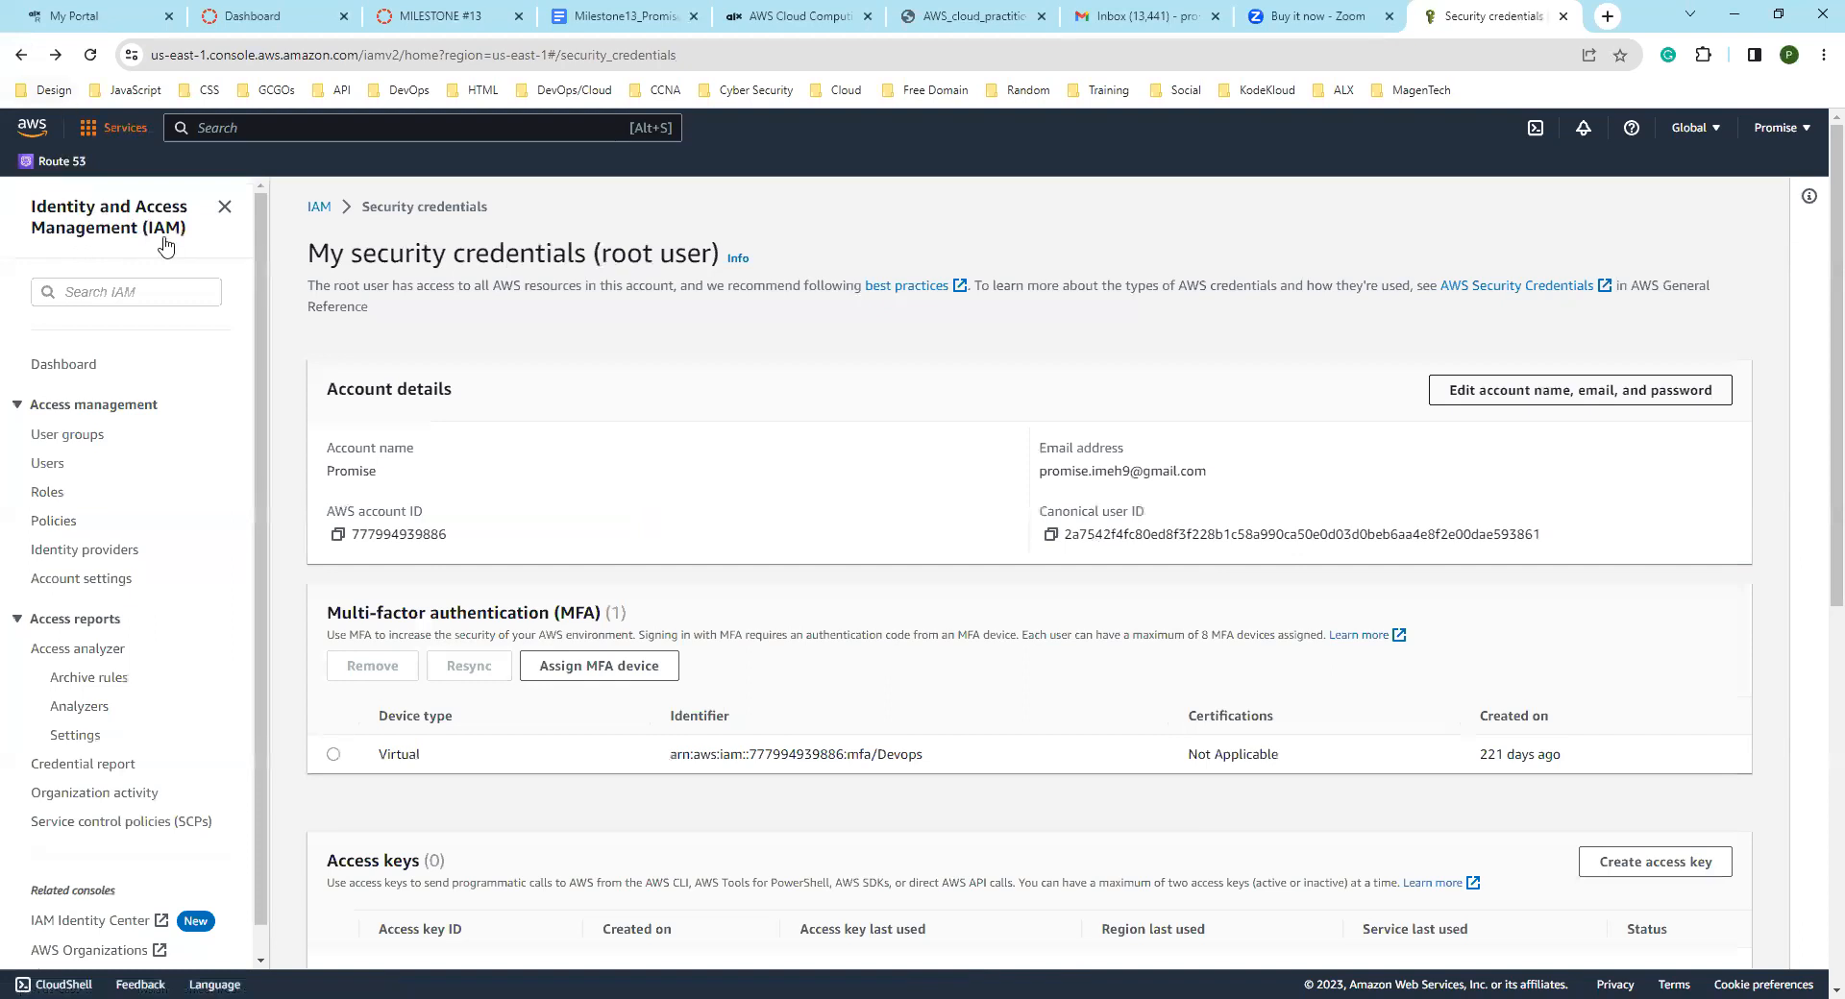
{"action": "scroll", "coordinate": [527, 542], "scroll_direction": "down", "scroll_amount": 4}
{"action": "scroll", "coordinate": [564, 543], "scroll_direction": "up", "scroll_amount": 2}
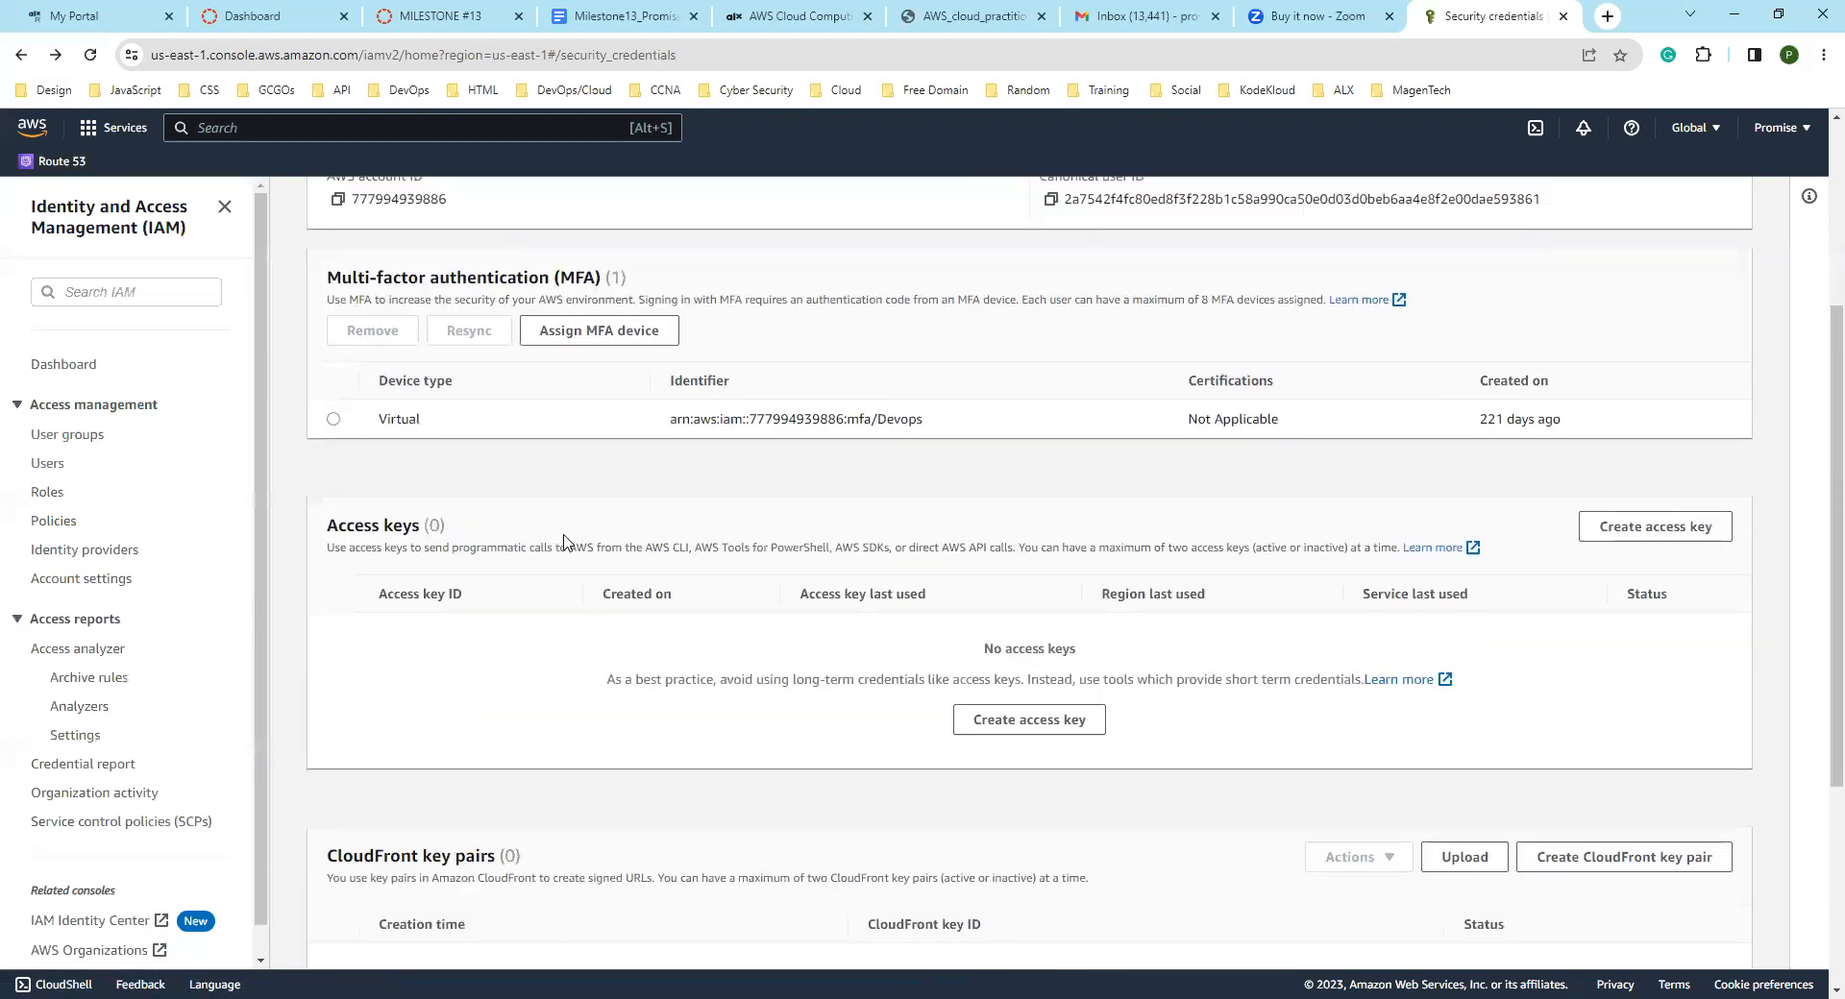
{"action": "scroll", "coordinate": [564, 542], "scroll_direction": "down", "scroll_amount": 2}
{"action": "scroll", "coordinate": [562, 540], "scroll_direction": "up", "scroll_amount": 4}
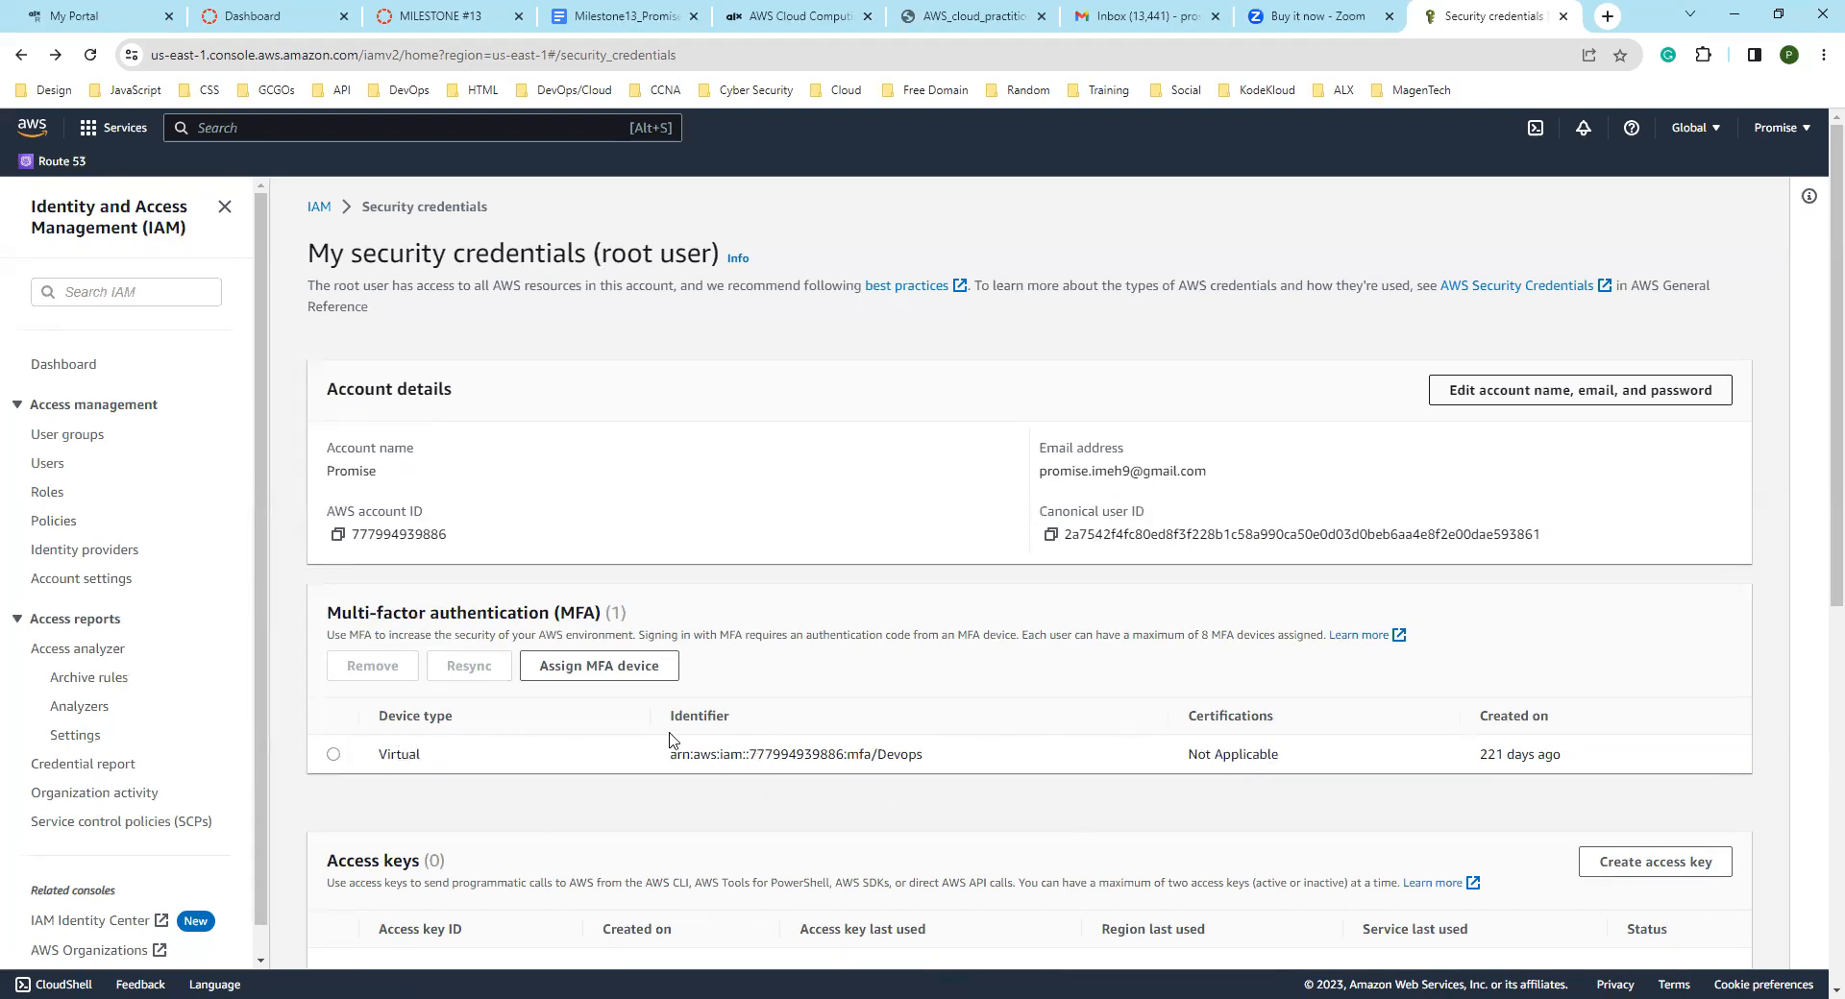
{"action": "scroll", "coordinate": [663, 780], "scroll_direction": "down", "scroll_amount": 3}
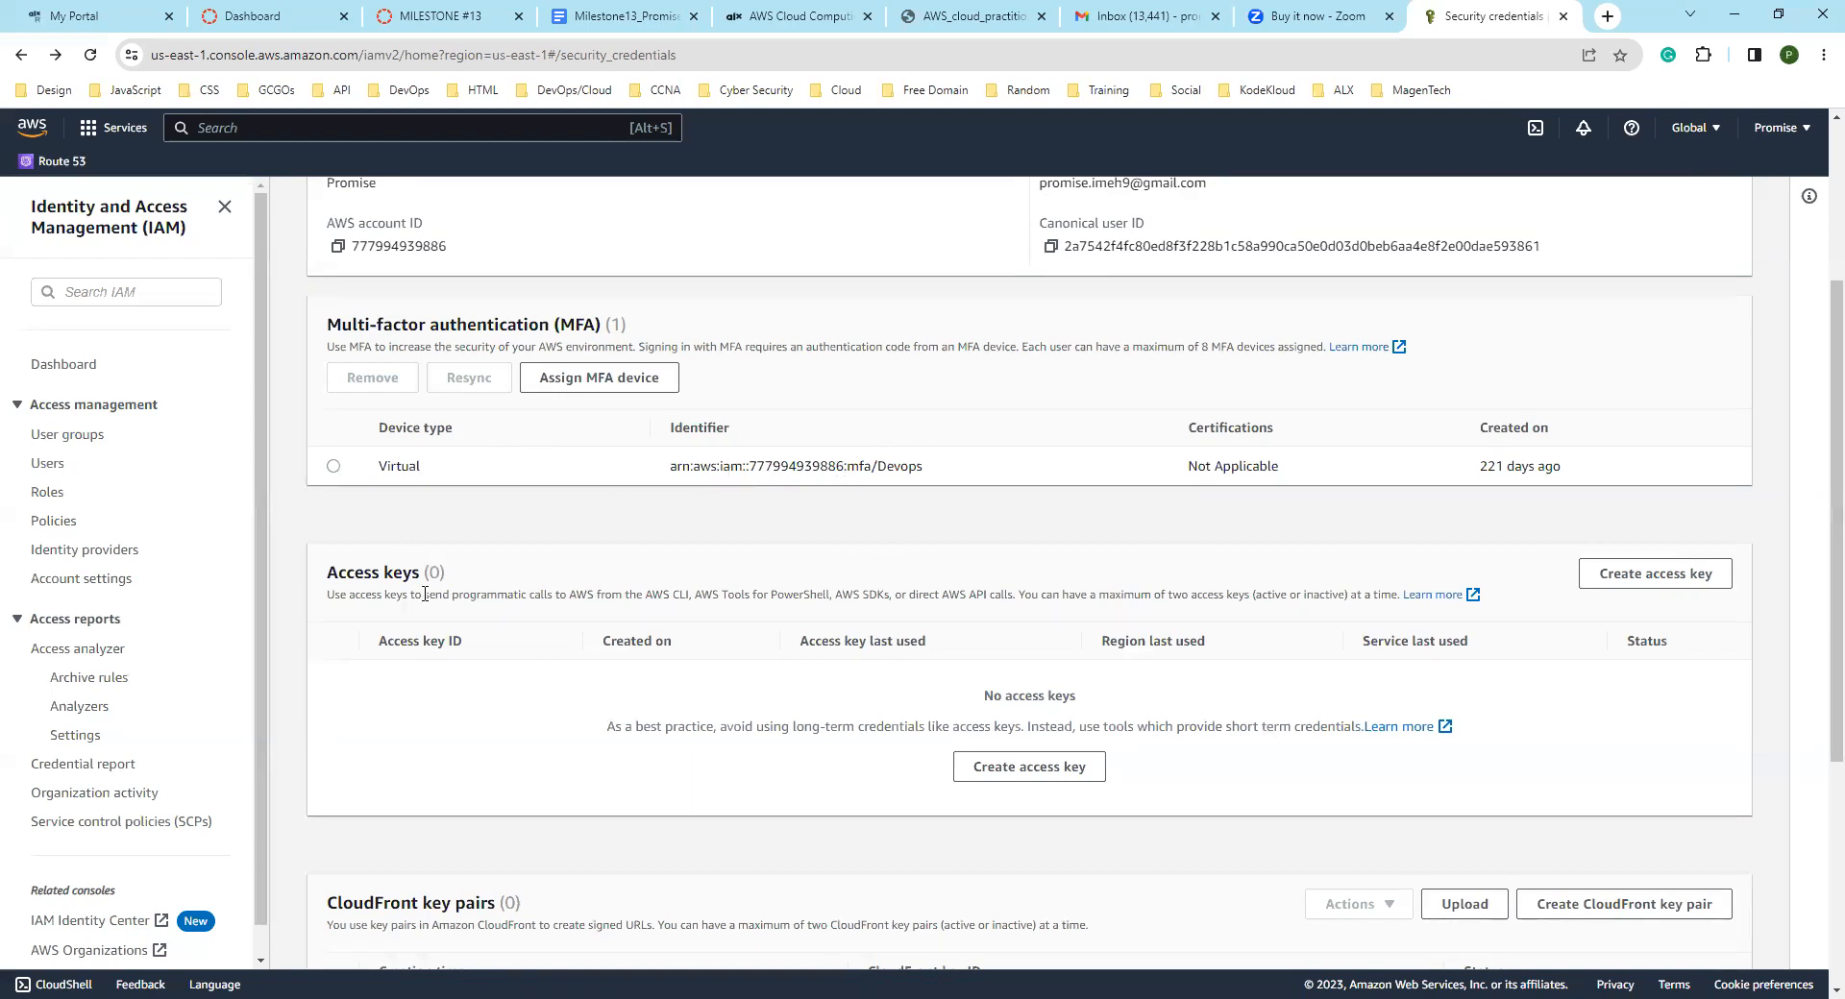
{"action": "scroll", "coordinate": [423, 591], "scroll_direction": "up", "scroll_amount": 2}
Step: Search the AWS services for EC2 and open the EC2 dashboard
{"action": "scroll", "coordinate": [427, 598], "scroll_direction": "up", "scroll_amount": 1}
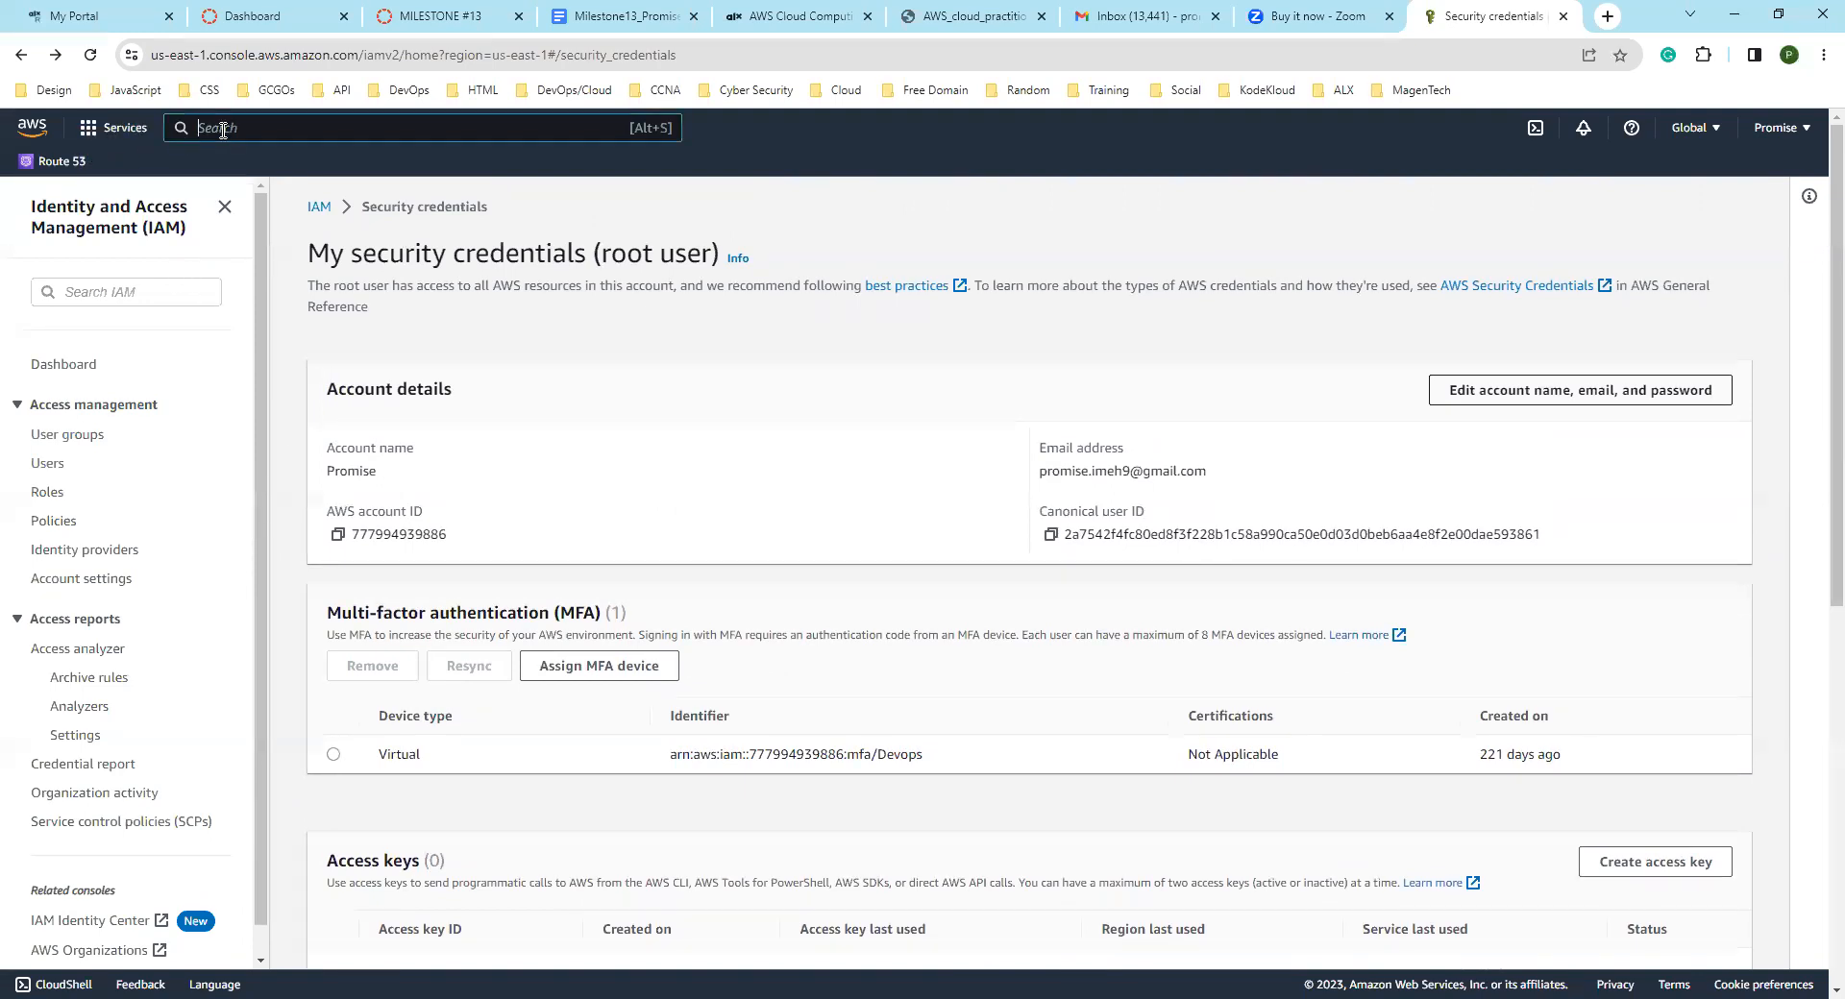
{"action": "type", "text": "EC2"}
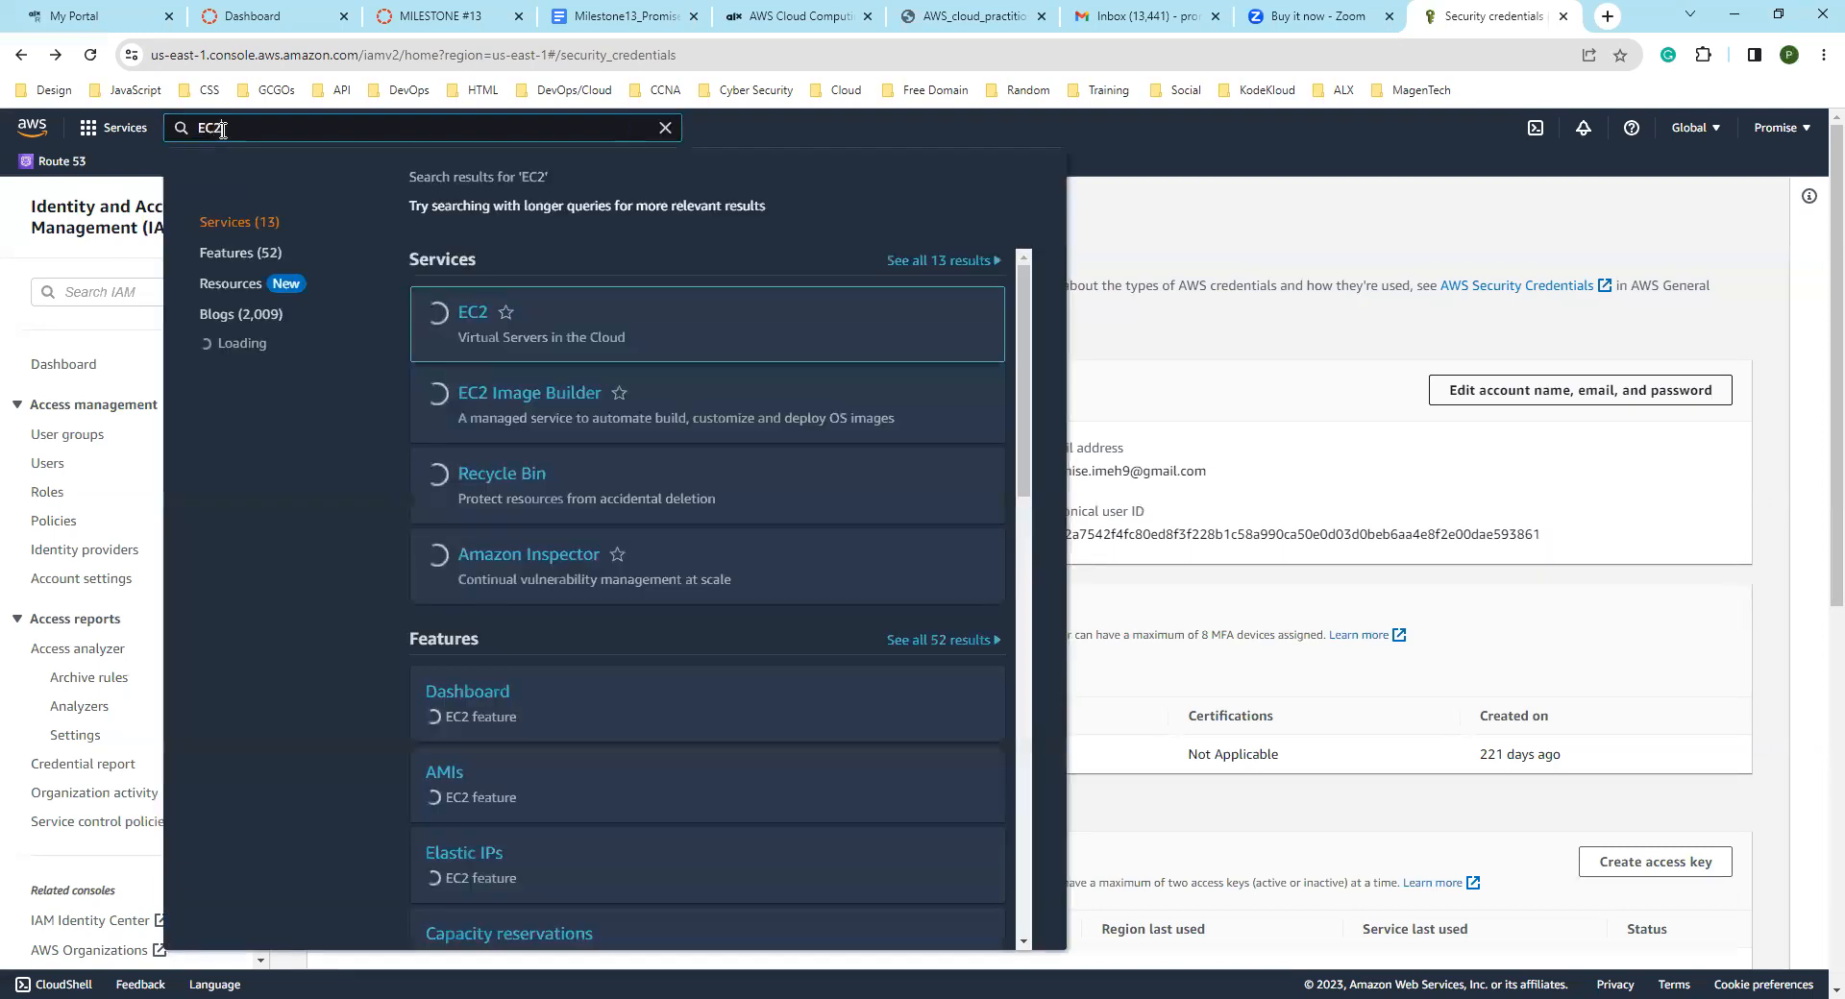
{"action": "left_click", "coordinate": [470, 315]}
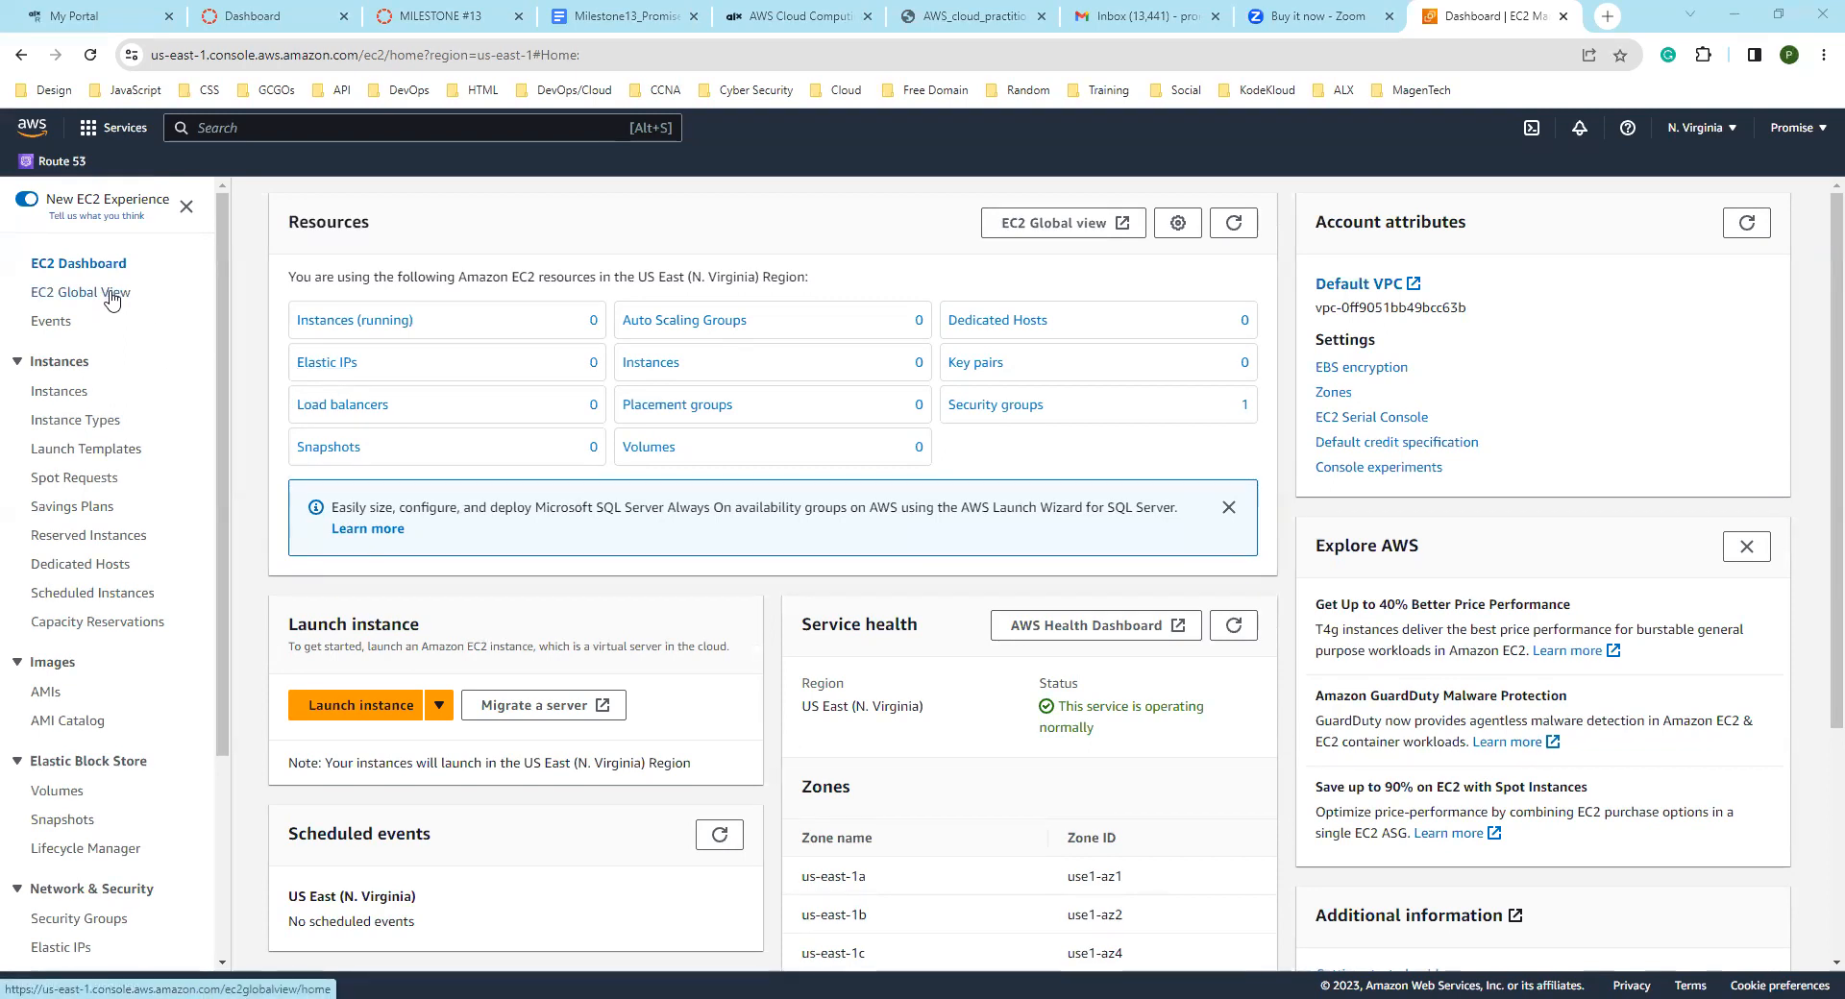
Step: Examine the EC2 navigation categories and the dashboard's resources, launch, service health and availability zone sections
{"action": "scroll", "coordinate": [171, 330], "scroll_direction": "down", "scroll_amount": 1}
{"action": "scroll", "coordinate": [173, 336], "scroll_direction": "down", "scroll_amount": 3}
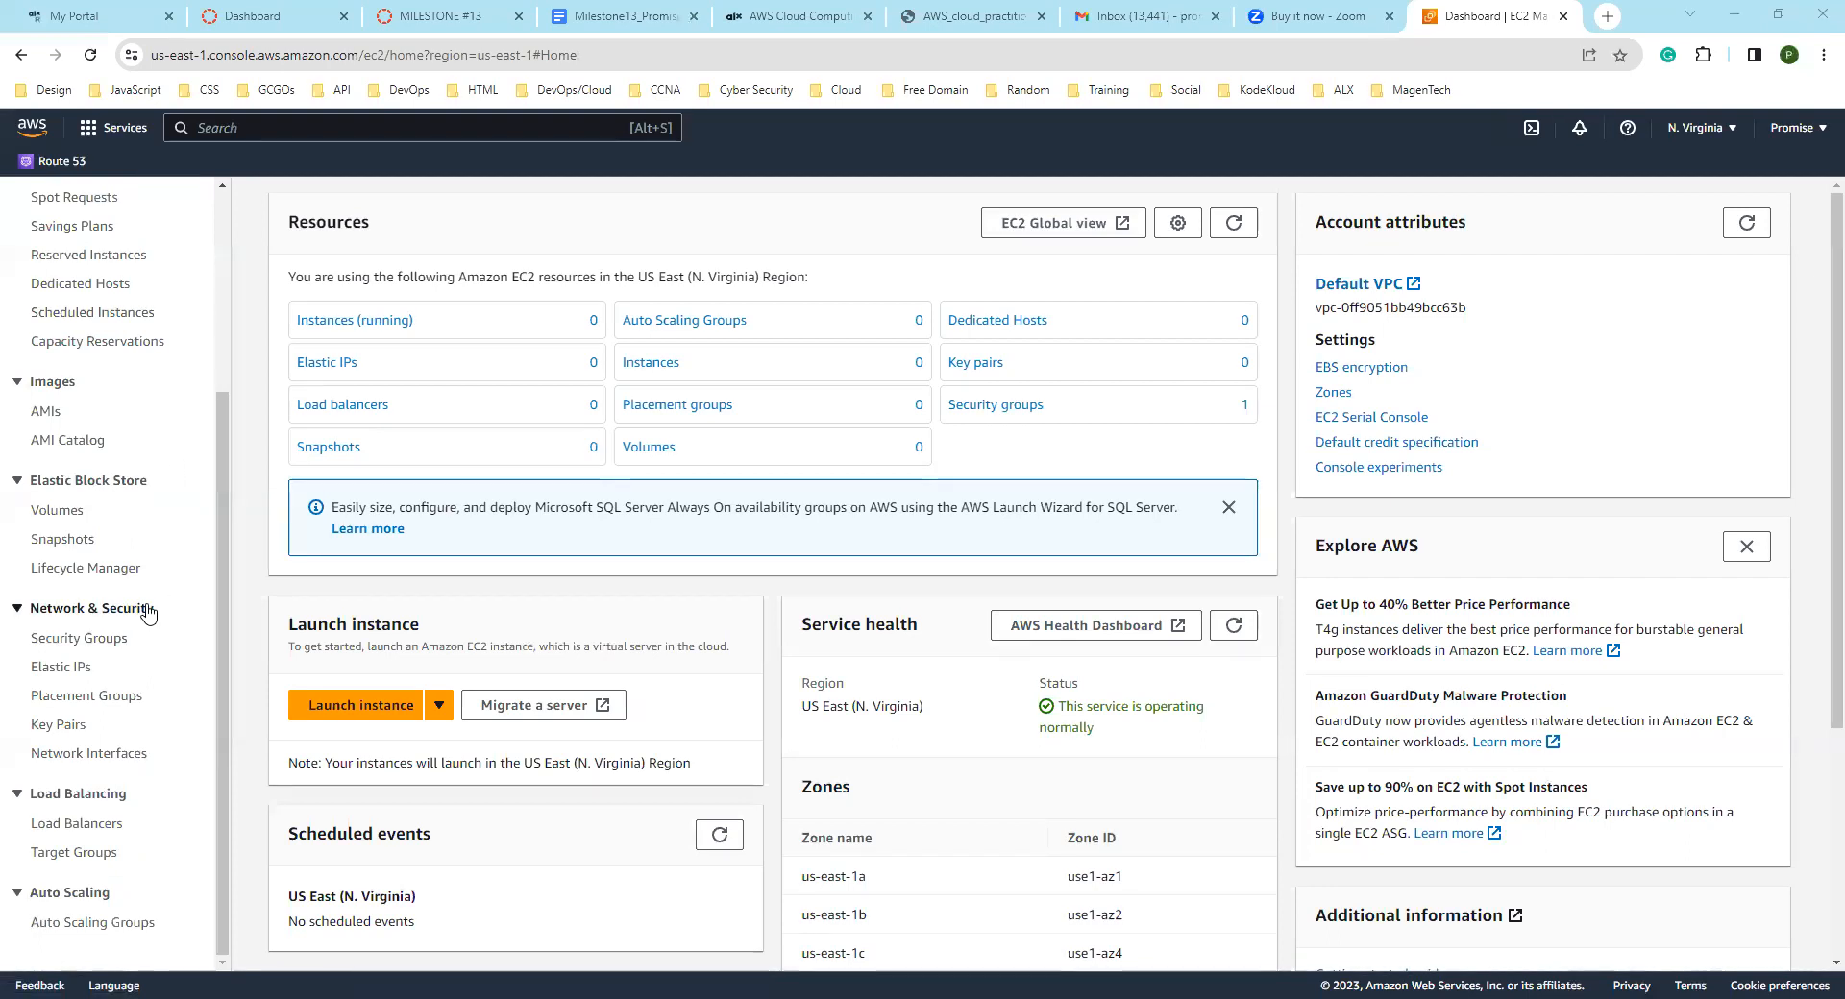
{"action": "scroll", "coordinate": [165, 601], "scroll_direction": "up", "scroll_amount": 4}
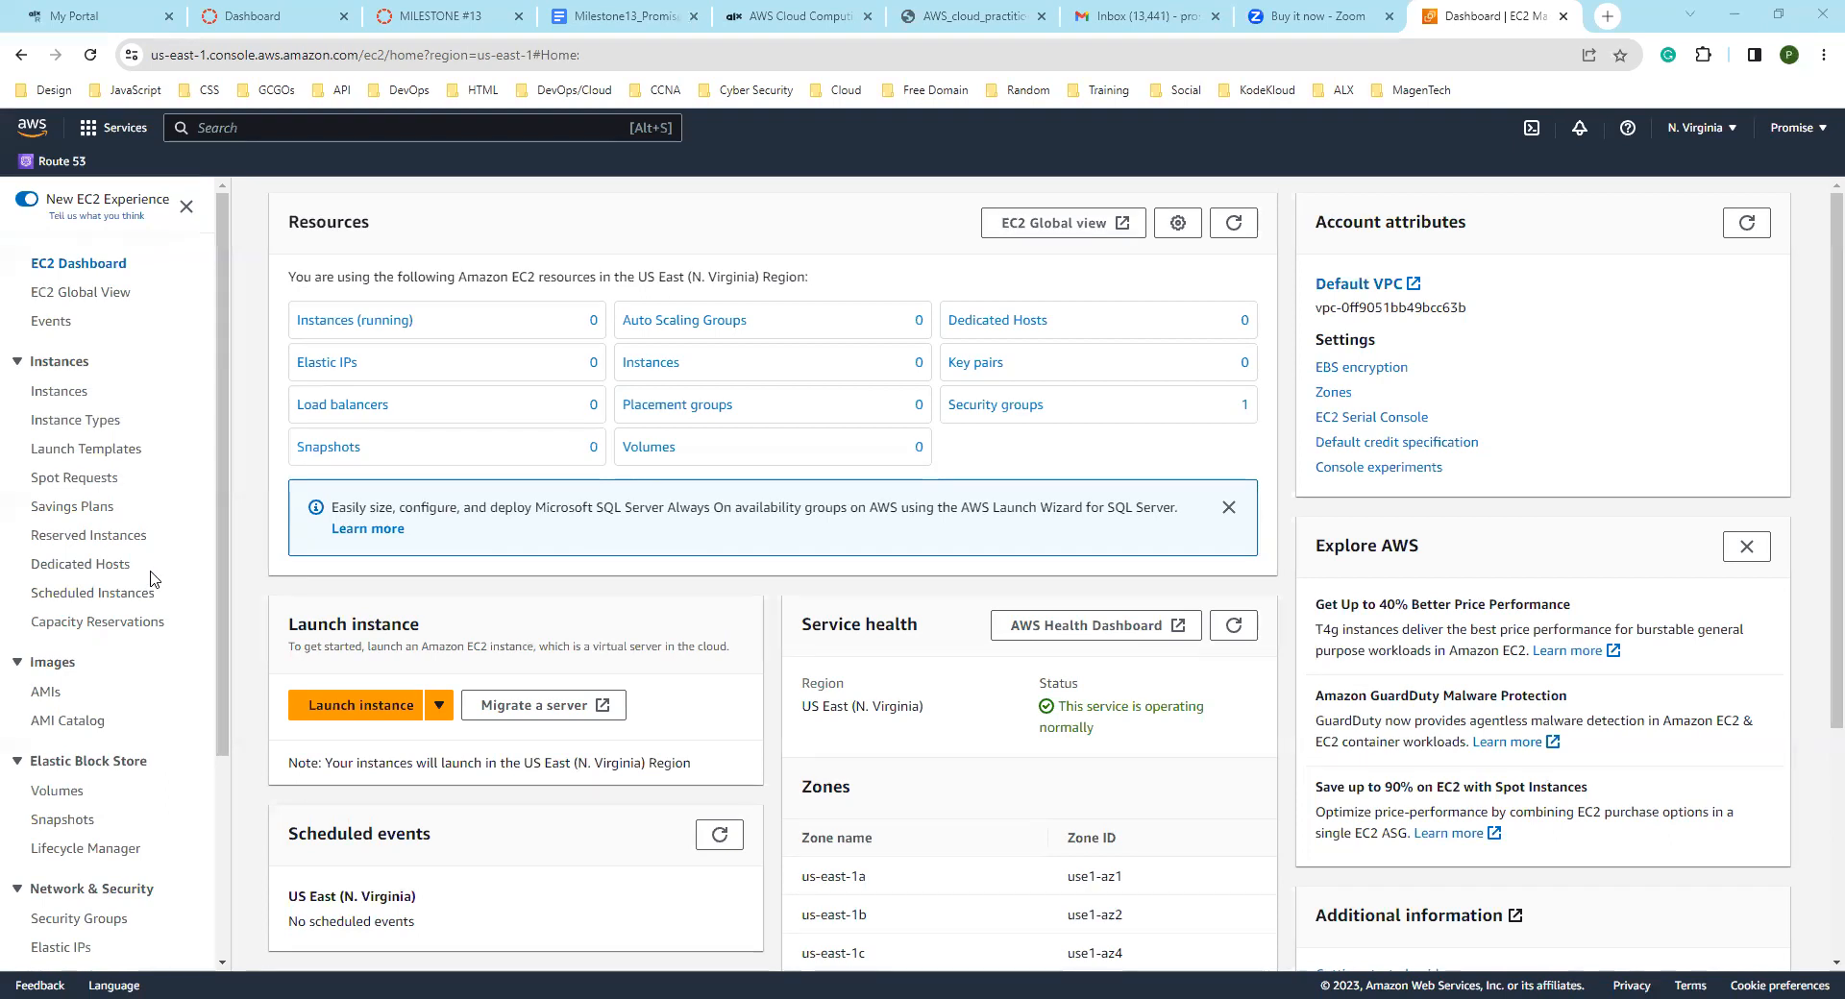
{"action": "scroll", "coordinate": [98, 576], "scroll_direction": "down", "scroll_amount": 3}
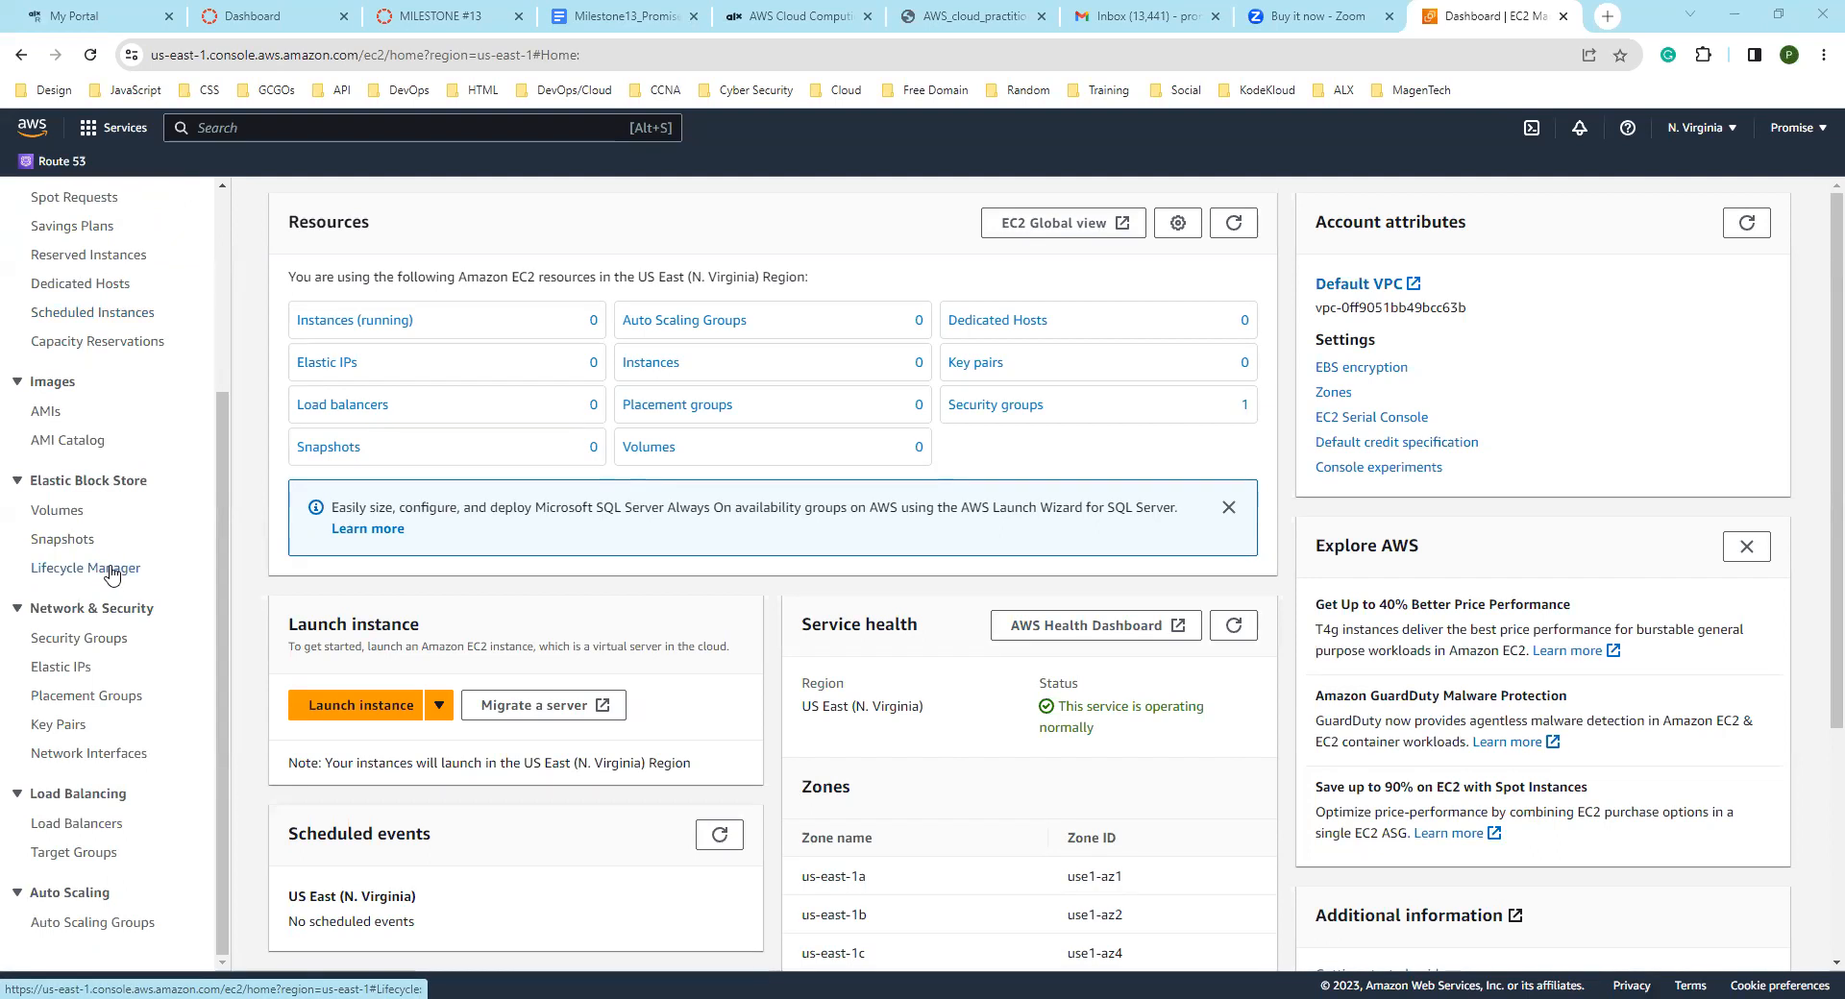
{"action": "scroll", "coordinate": [115, 567], "scroll_direction": "up", "scroll_amount": 3}
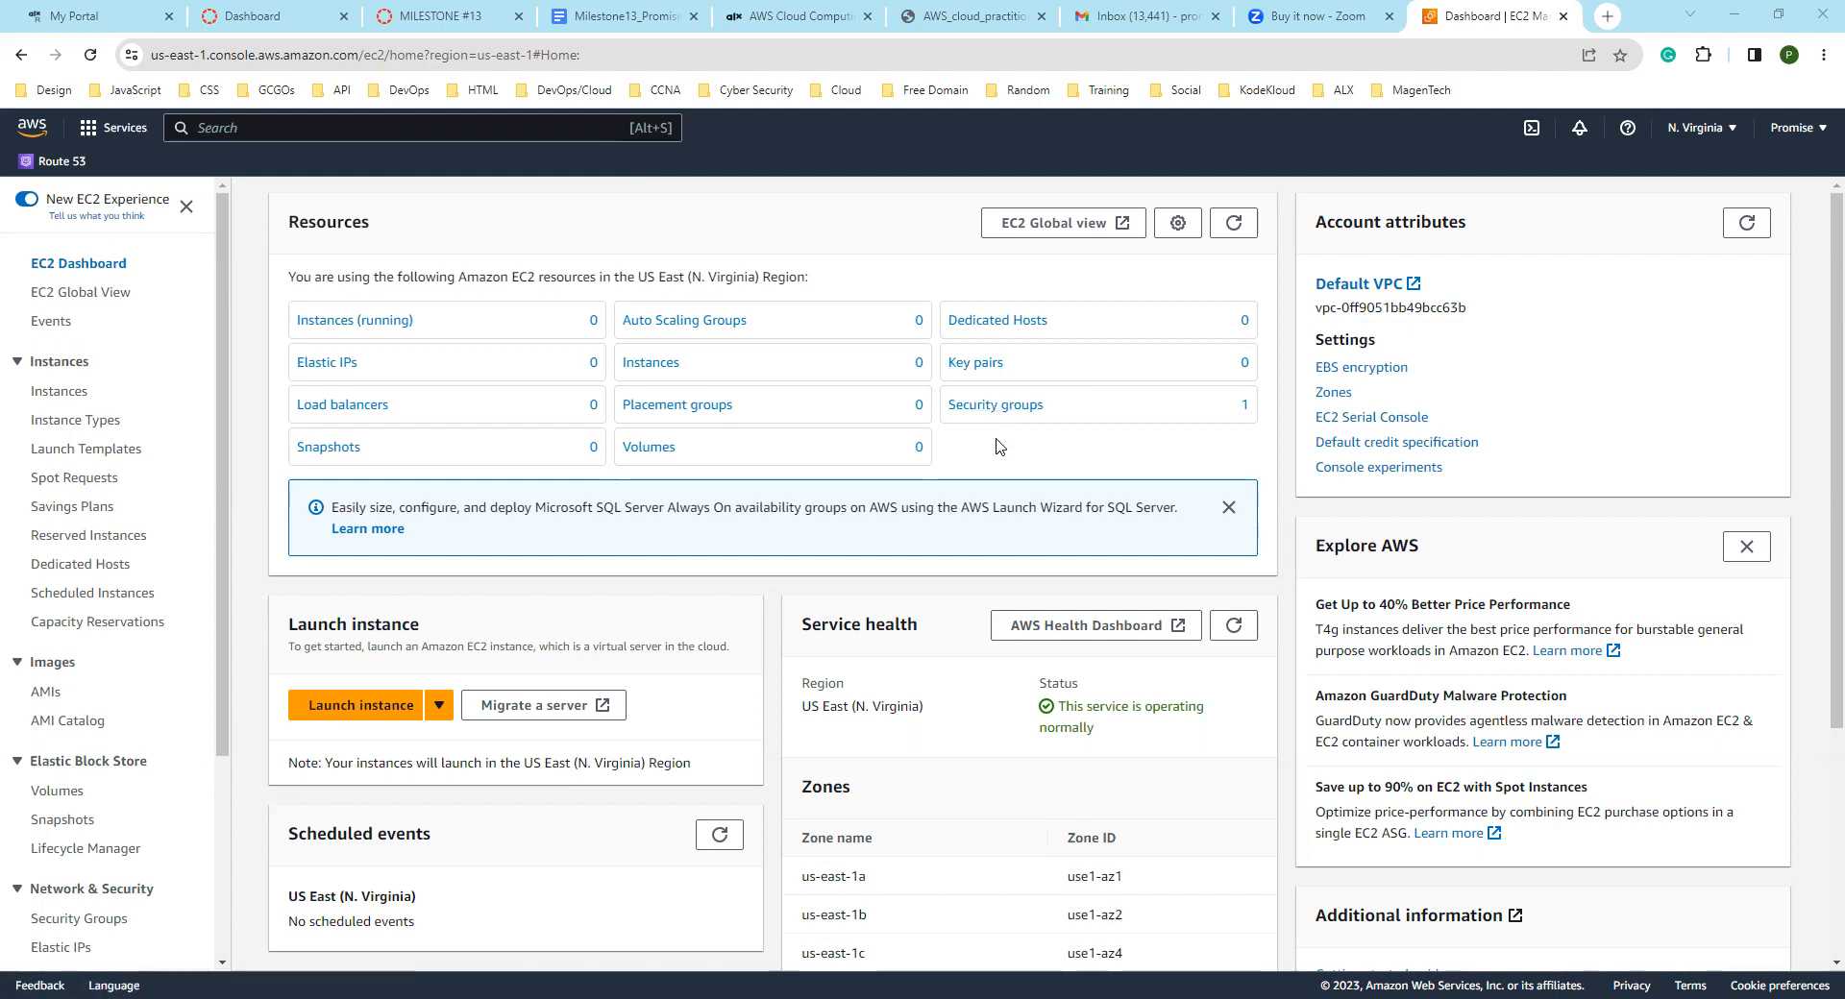
{"action": "scroll", "coordinate": [865, 497], "scroll_direction": "down", "scroll_amount": 3}
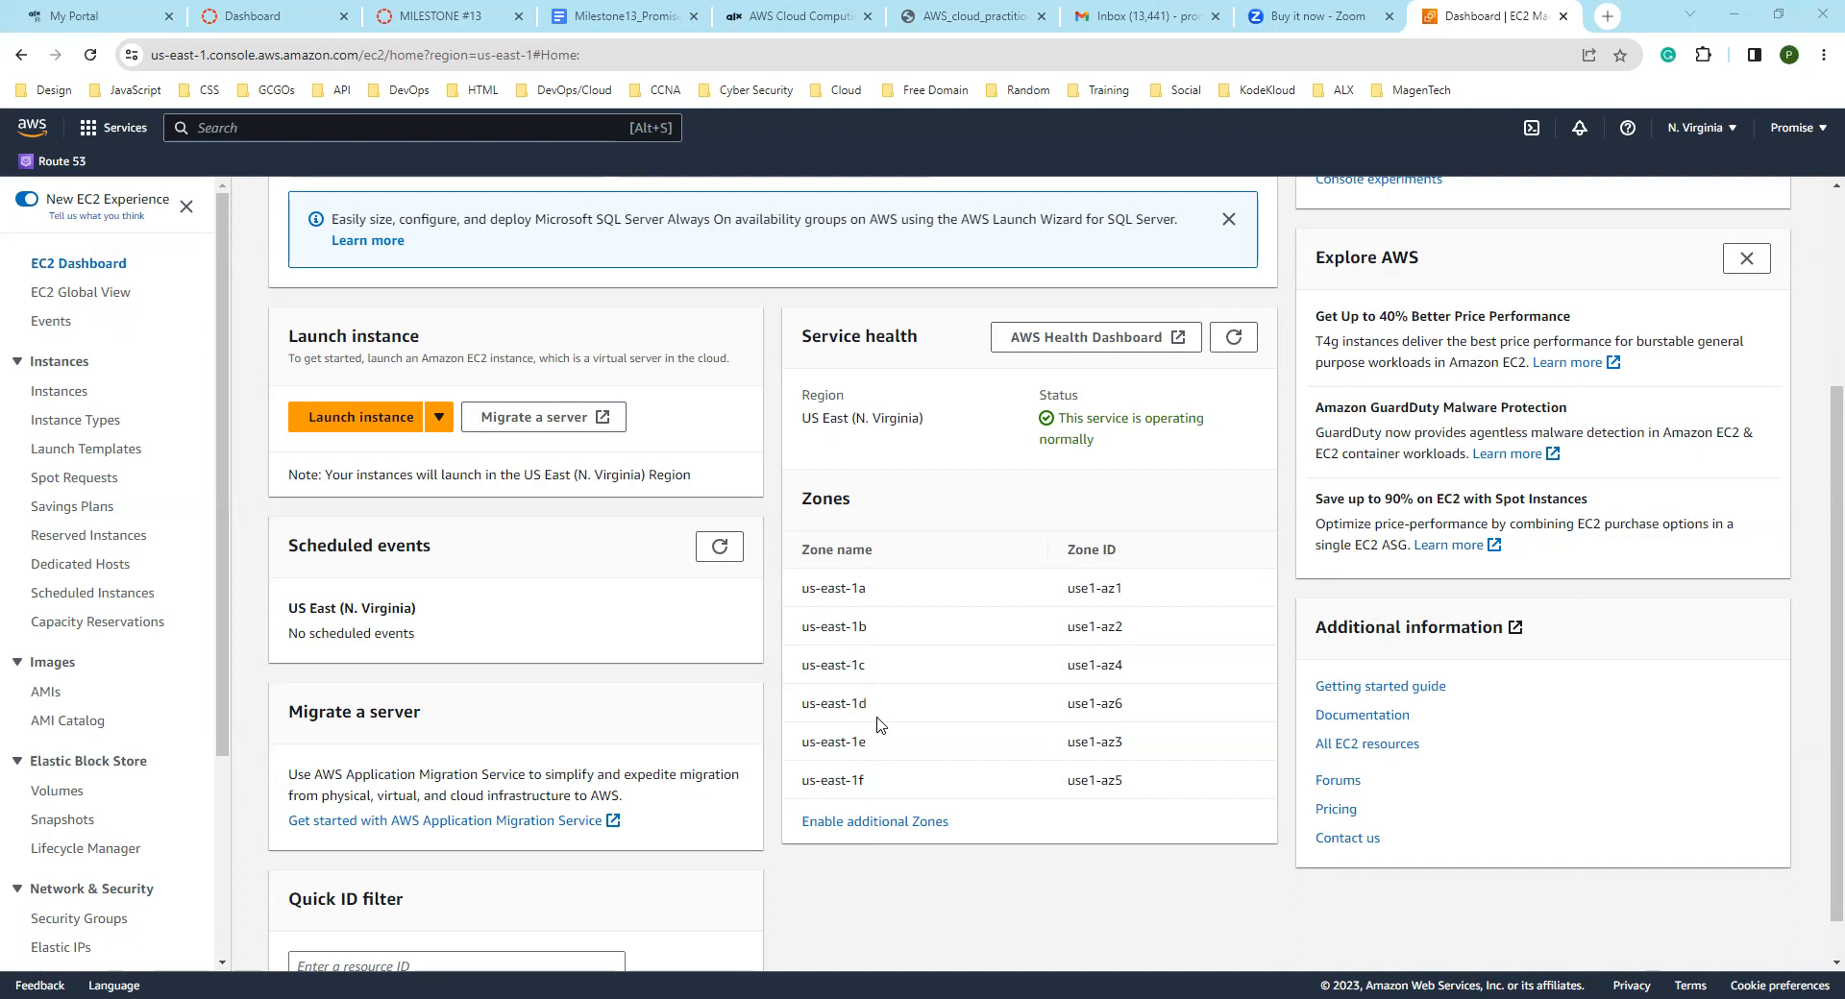
{"action": "scroll", "coordinate": [865, 711], "scroll_direction": "up", "scroll_amount": 1}
{"action": "scroll", "coordinate": [871, 697], "scroll_direction": "down", "scroll_amount": 2}
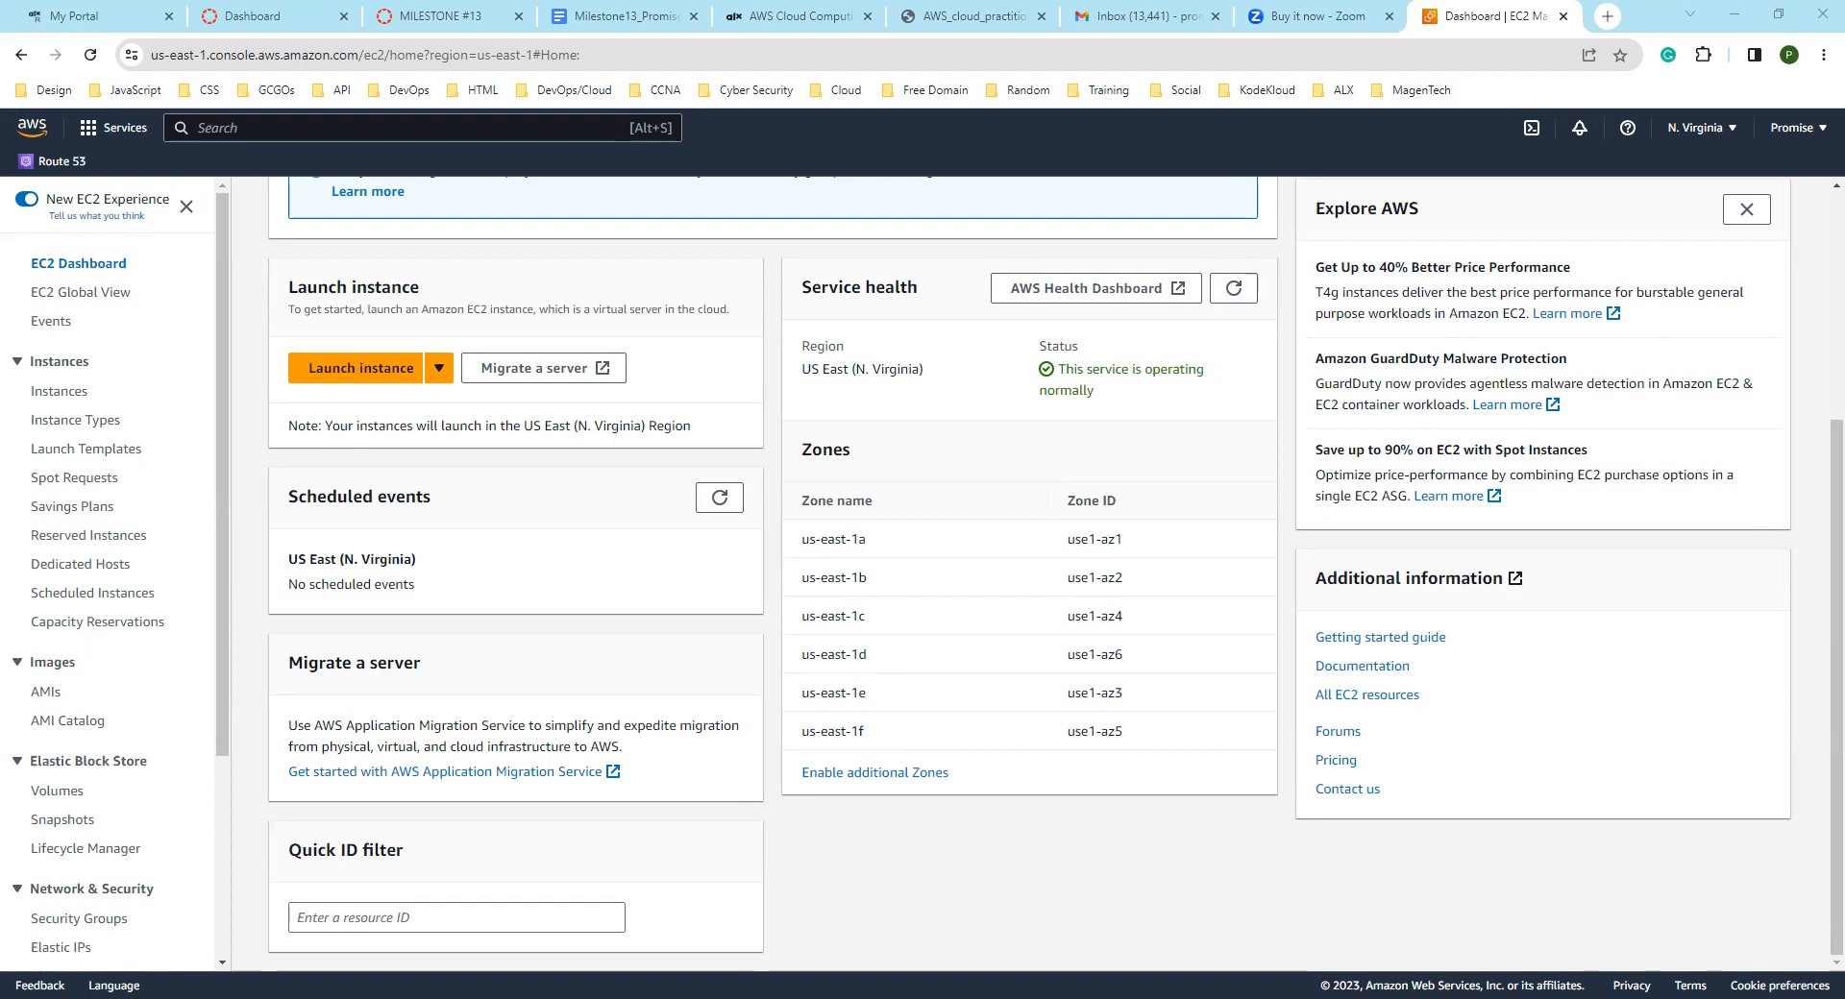
{"action": "scroll", "coordinate": [827, 425], "scroll_direction": "up", "scroll_amount": 4}
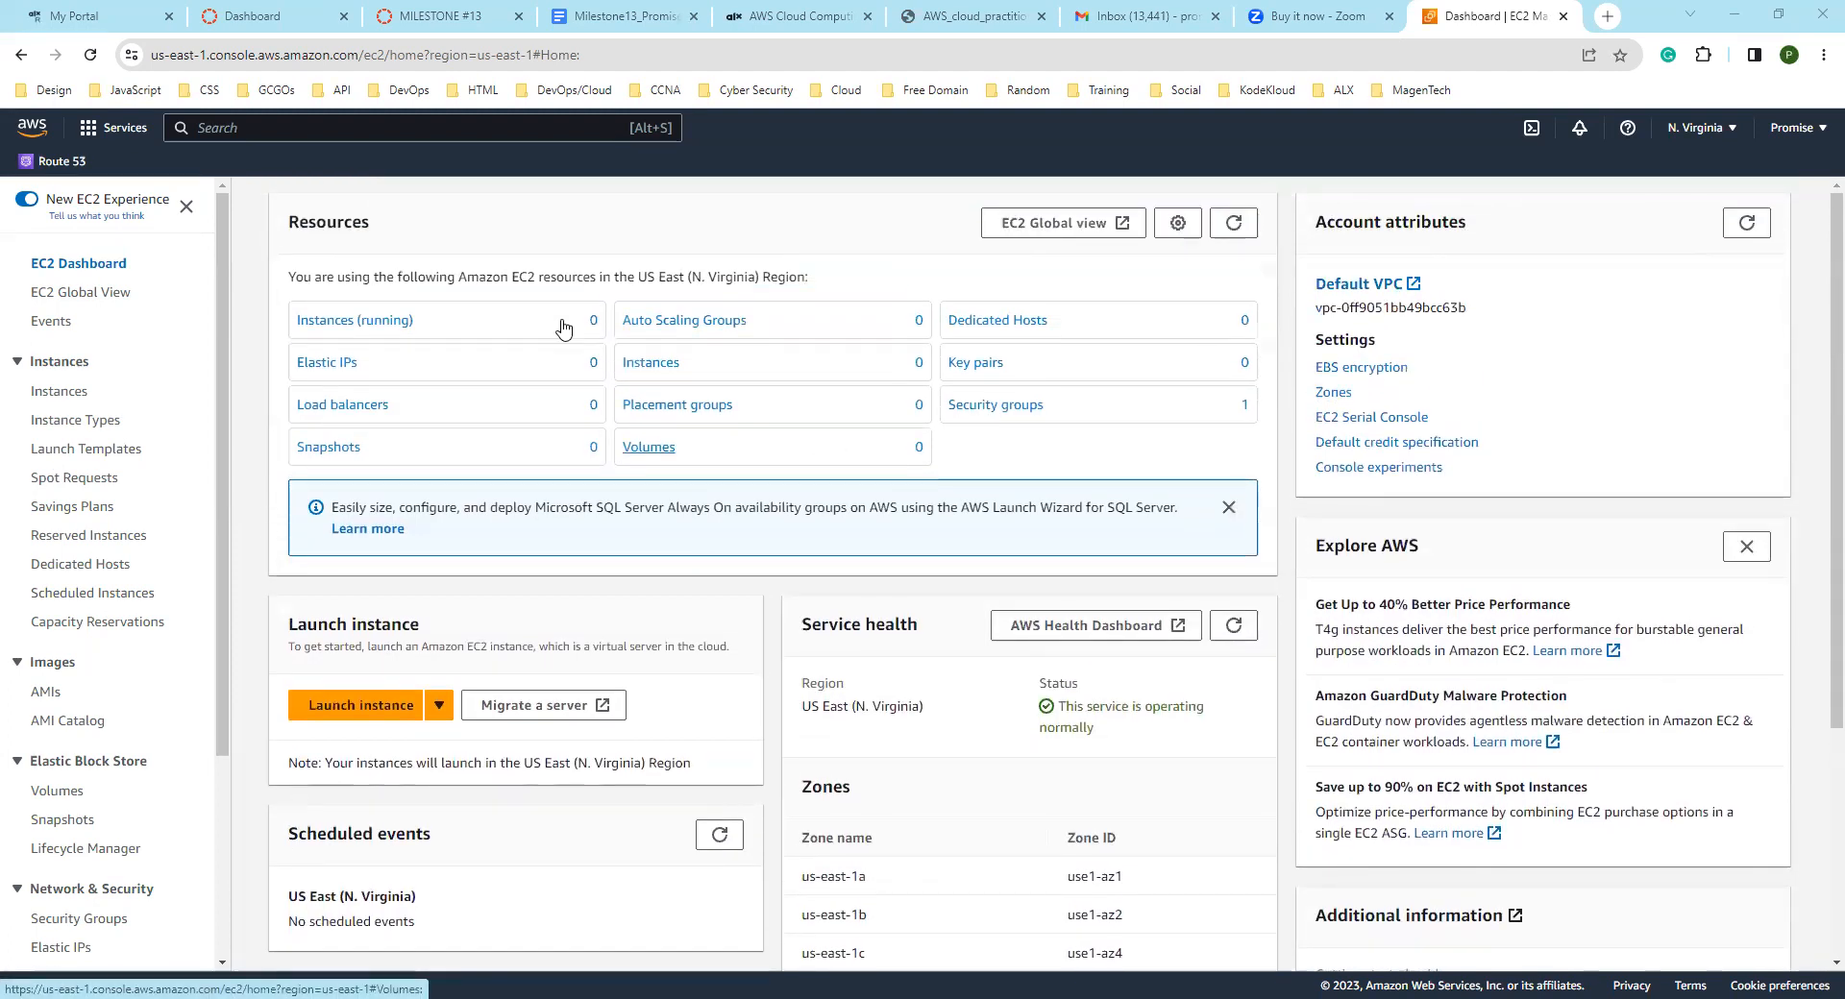
Step: Review the EC2 resource categories from Instances and Images through Elastic Block Store, Network & Security, Load Balancing and Auto Scaling
{"action": "scroll", "coordinate": [65, 475], "scroll_direction": "down", "scroll_amount": 3}
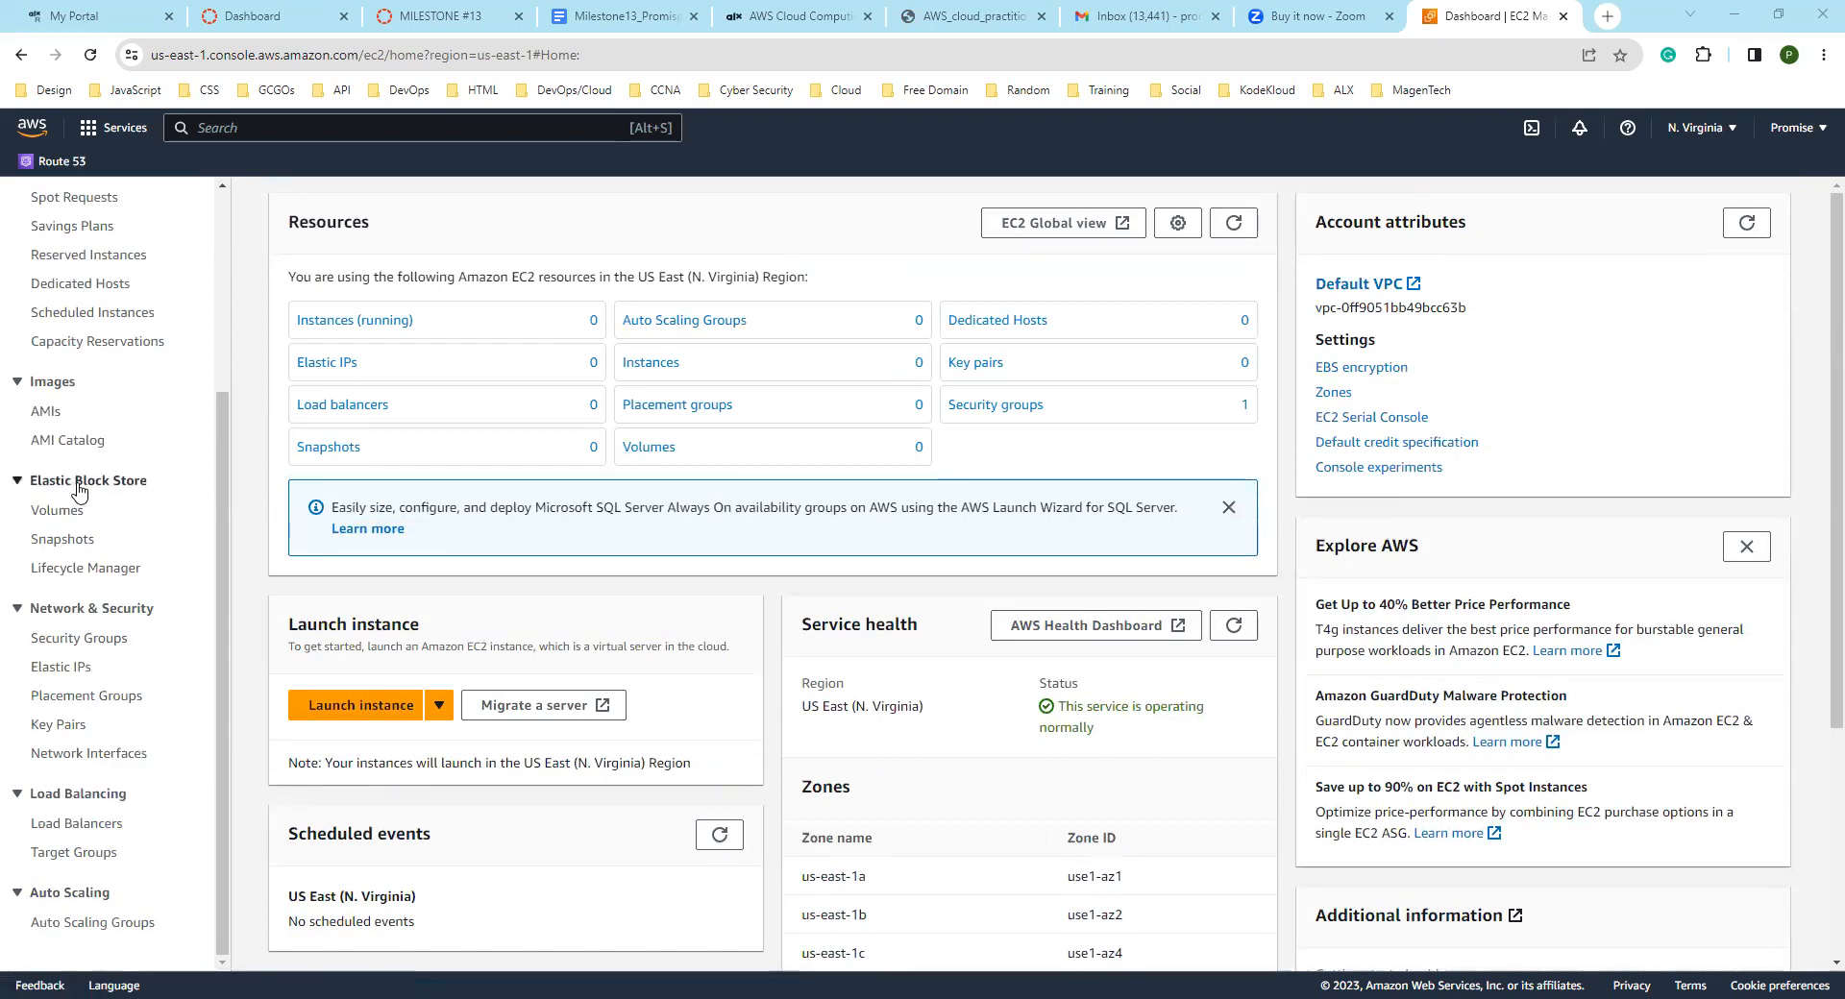
{"action": "scroll", "coordinate": [149, 505], "scroll_direction": "up", "scroll_amount": 3}
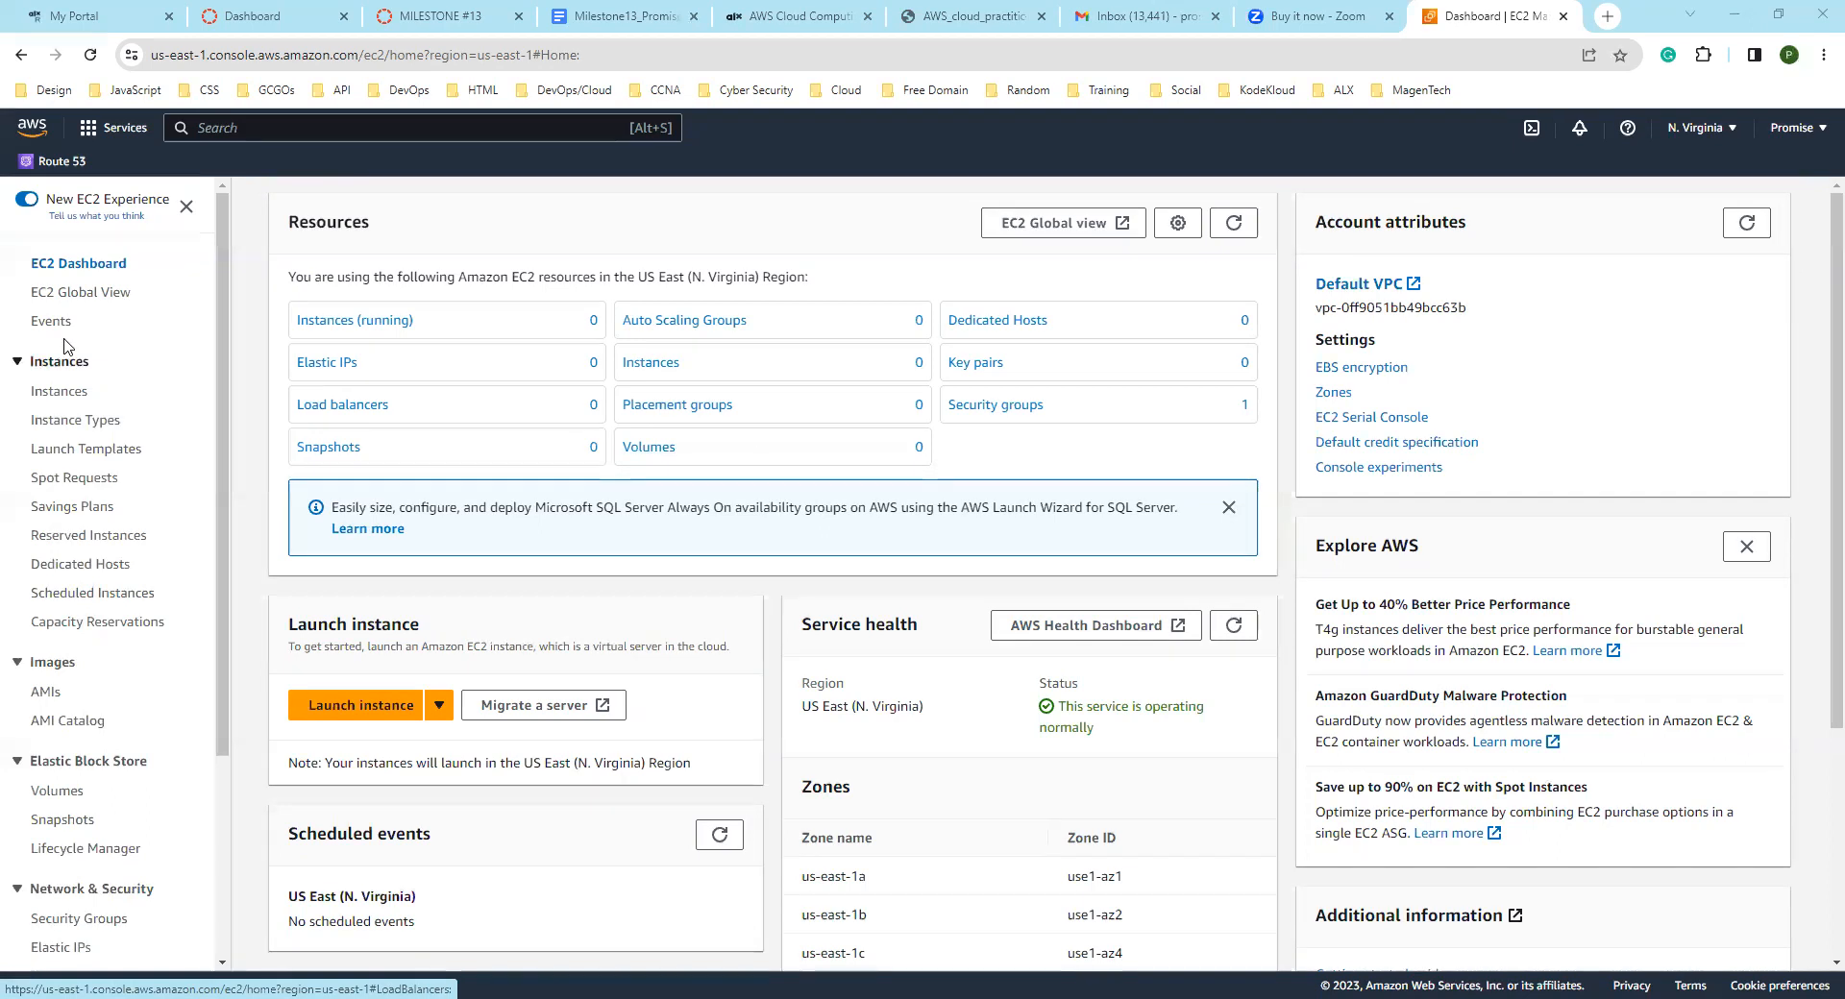
{"action": "scroll", "coordinate": [92, 524], "scroll_direction": "down", "scroll_amount": 2}
{"action": "scroll", "coordinate": [87, 519], "scroll_direction": "up", "scroll_amount": 2}
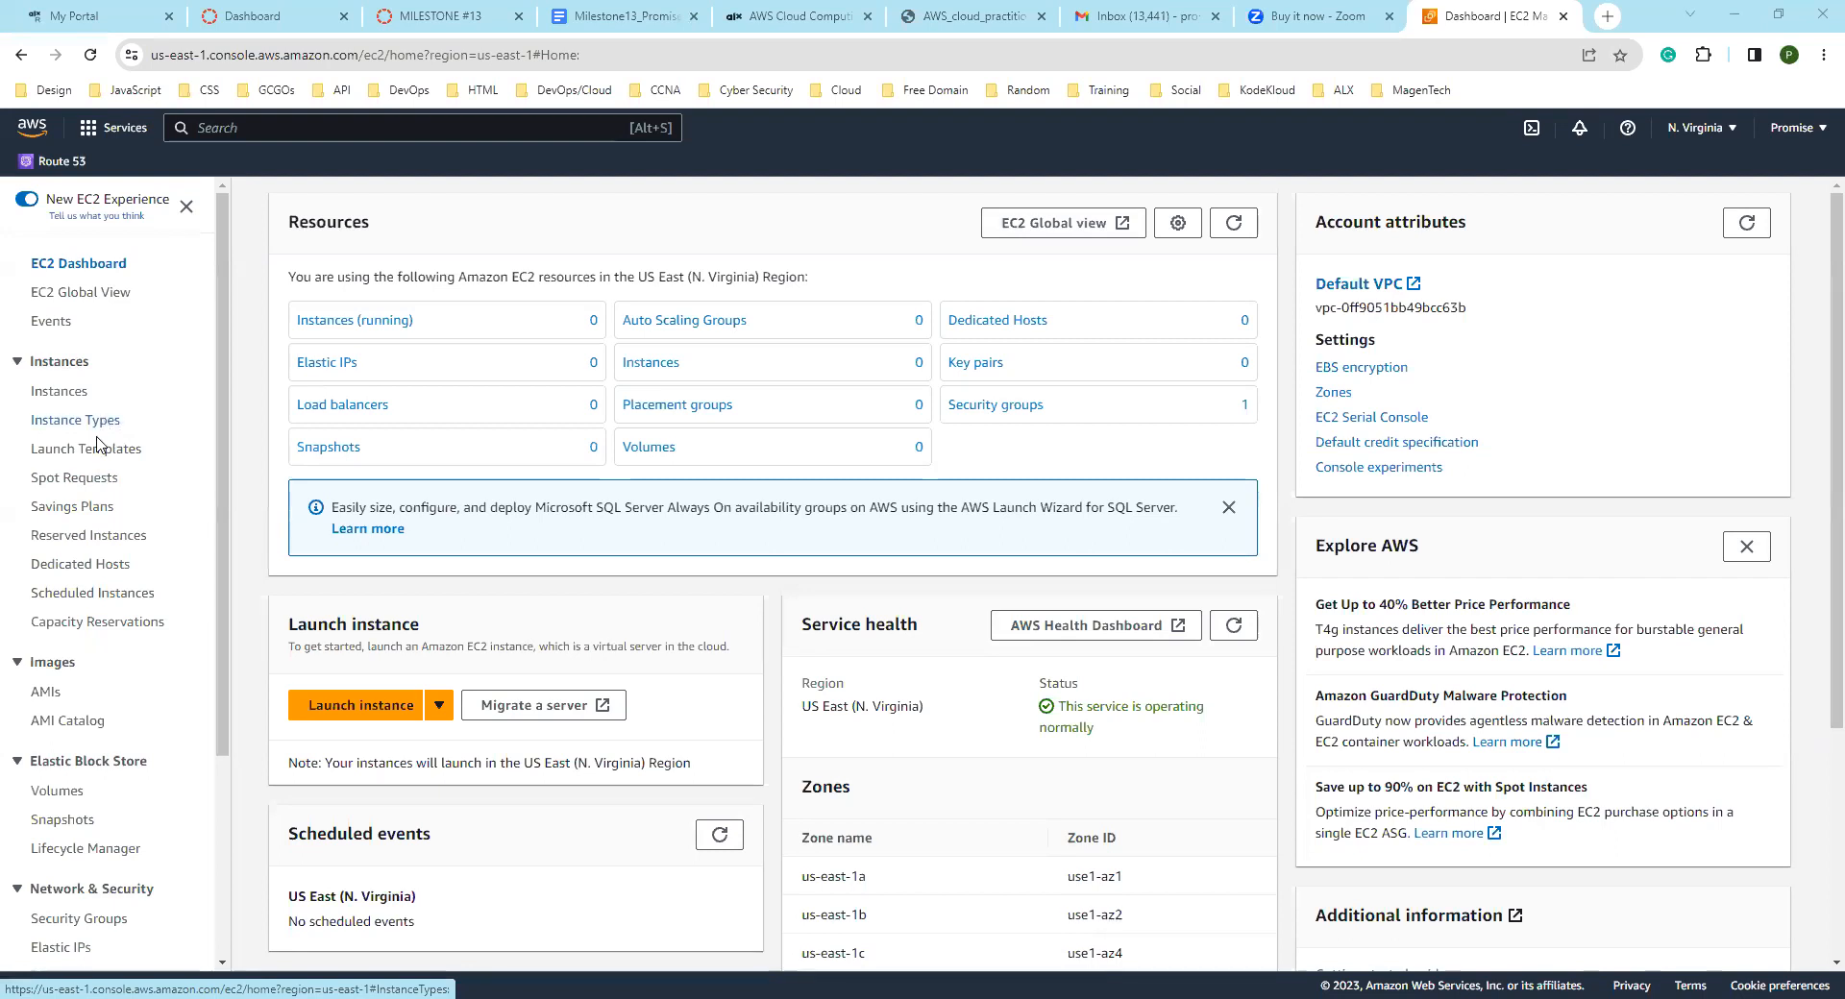
{"action": "scroll", "coordinate": [86, 615], "scroll_direction": "down", "scroll_amount": 2}
{"action": "scroll", "coordinate": [100, 607], "scroll_direction": "down", "scroll_amount": 1}
{"action": "scroll", "coordinate": [101, 607], "scroll_direction": "up", "scroll_amount": 3}
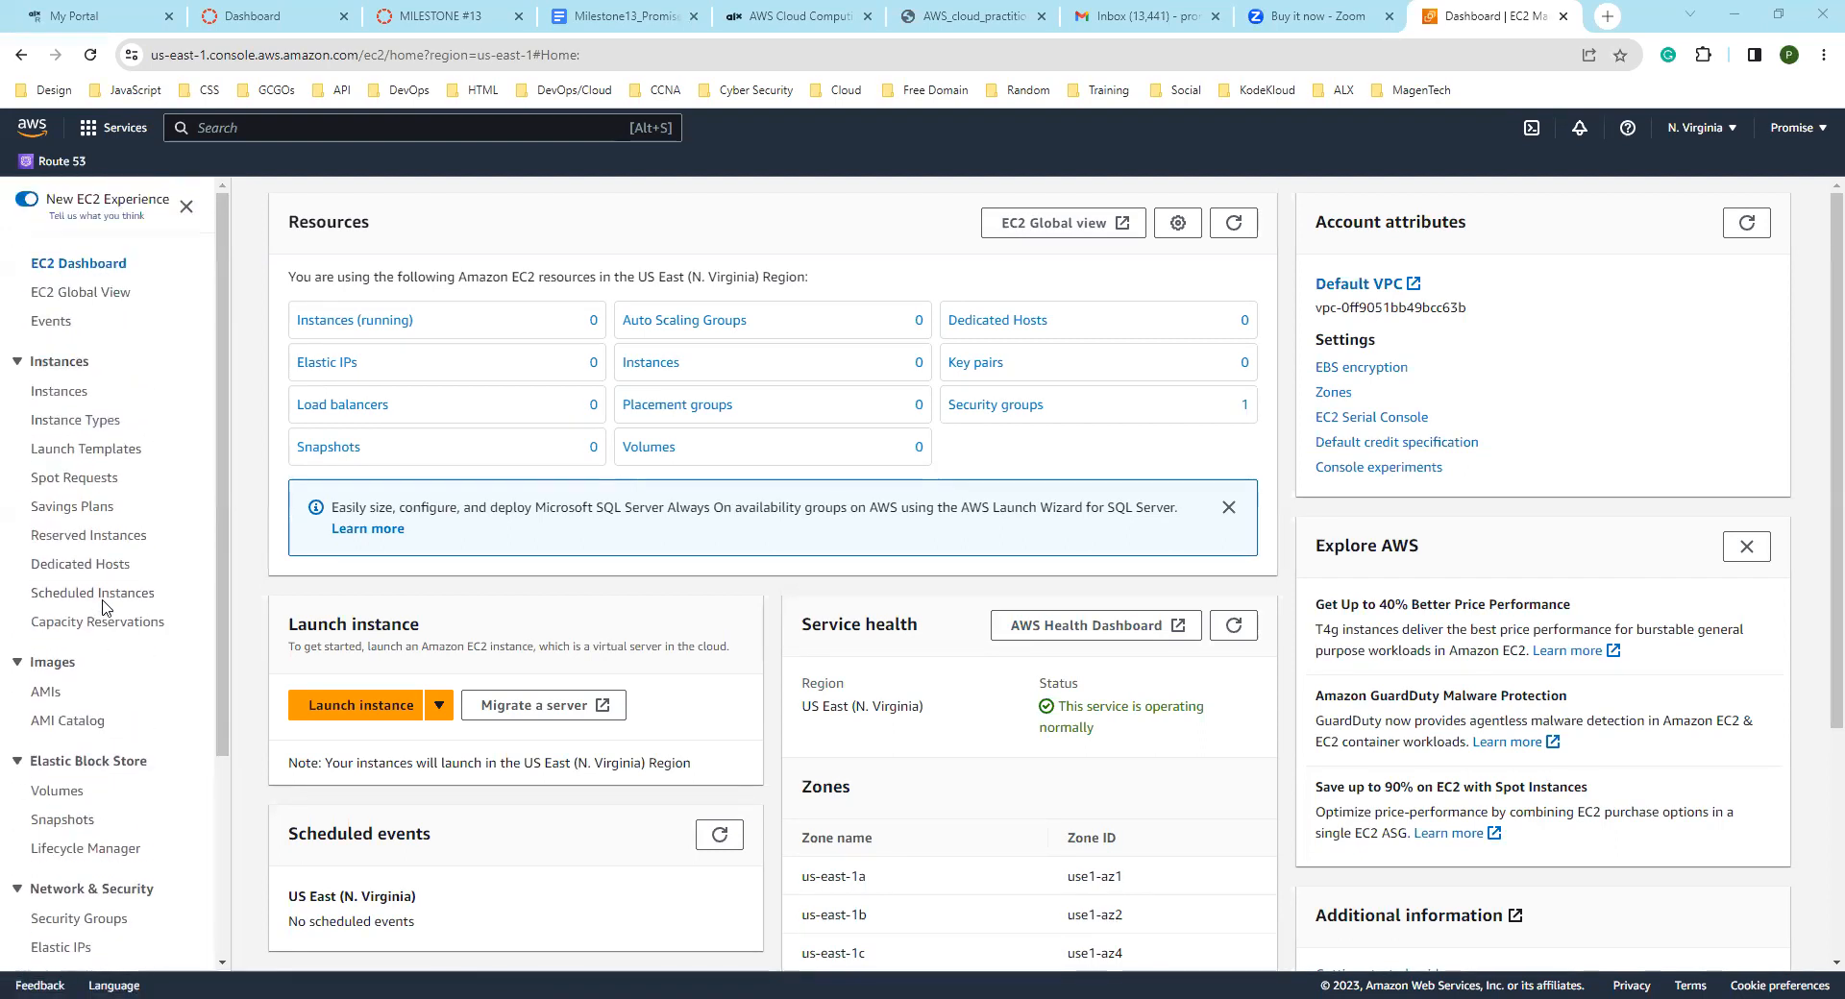
{"action": "scroll", "coordinate": [82, 509], "scroll_direction": "down", "scroll_amount": 3}
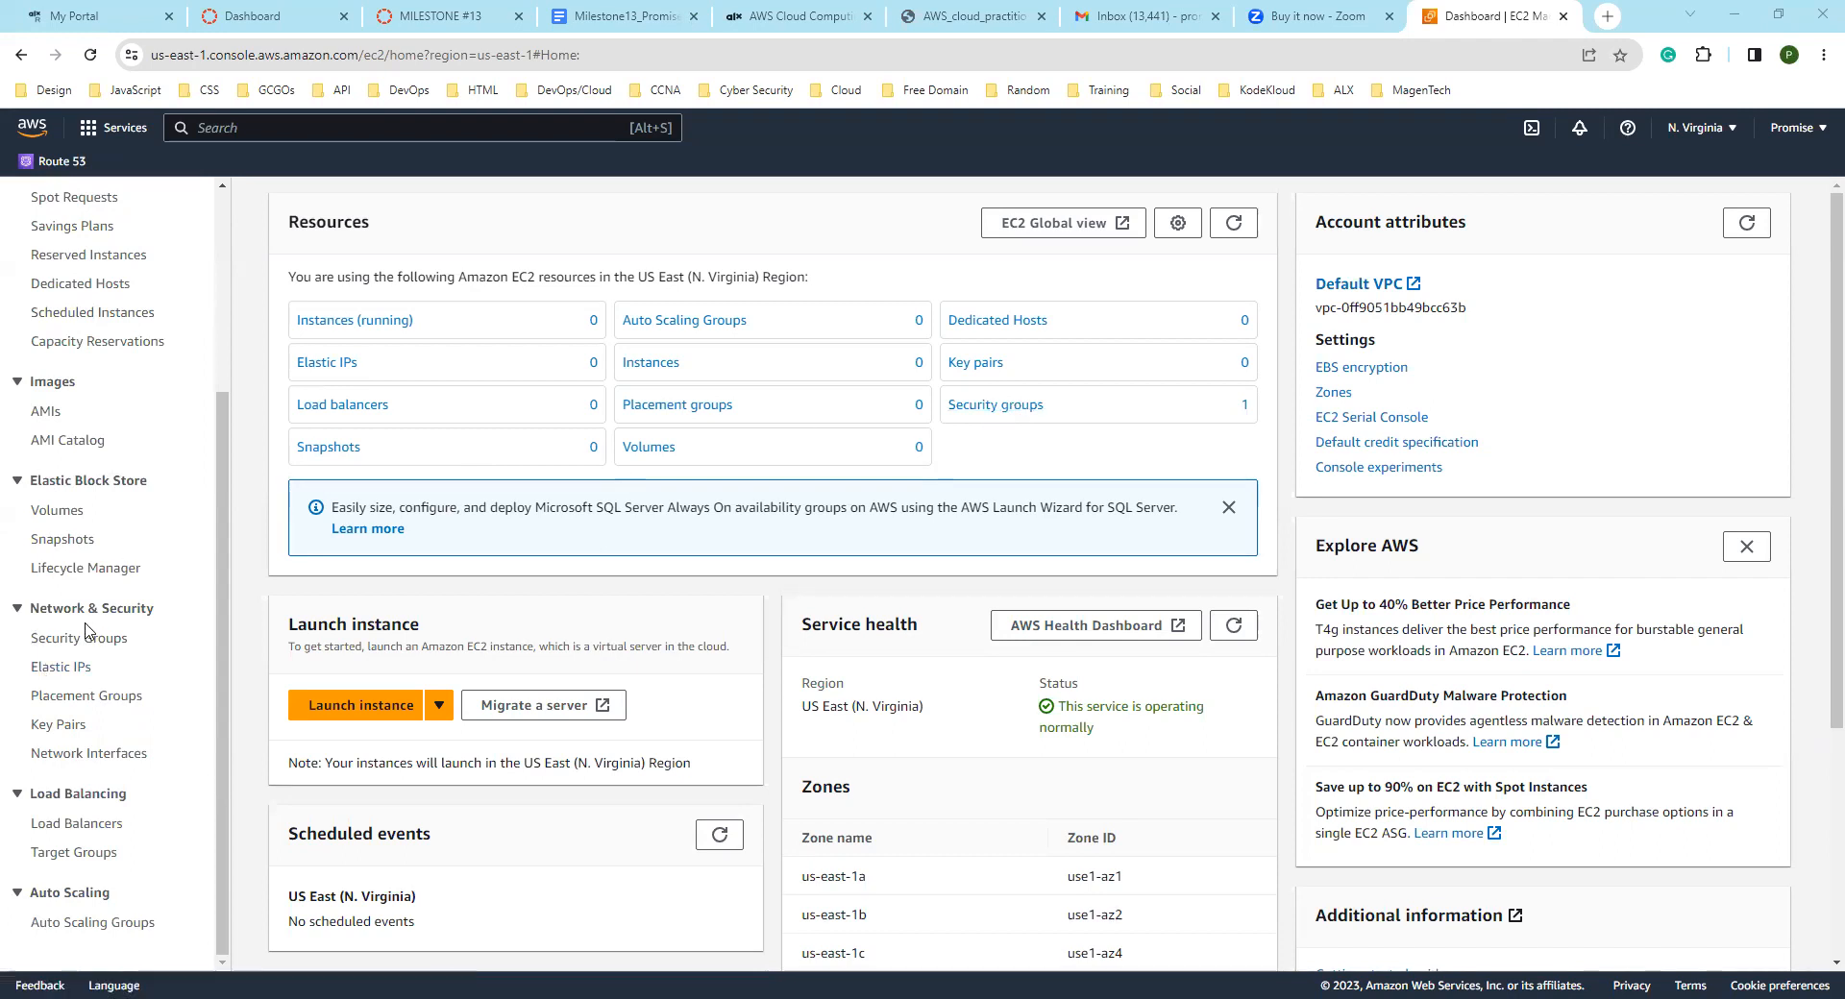
{"action": "scroll", "coordinate": [105, 641], "scroll_direction": "up", "scroll_amount": 3}
{"action": "scroll", "coordinate": [106, 639], "scroll_direction": "down", "scroll_amount": 3}
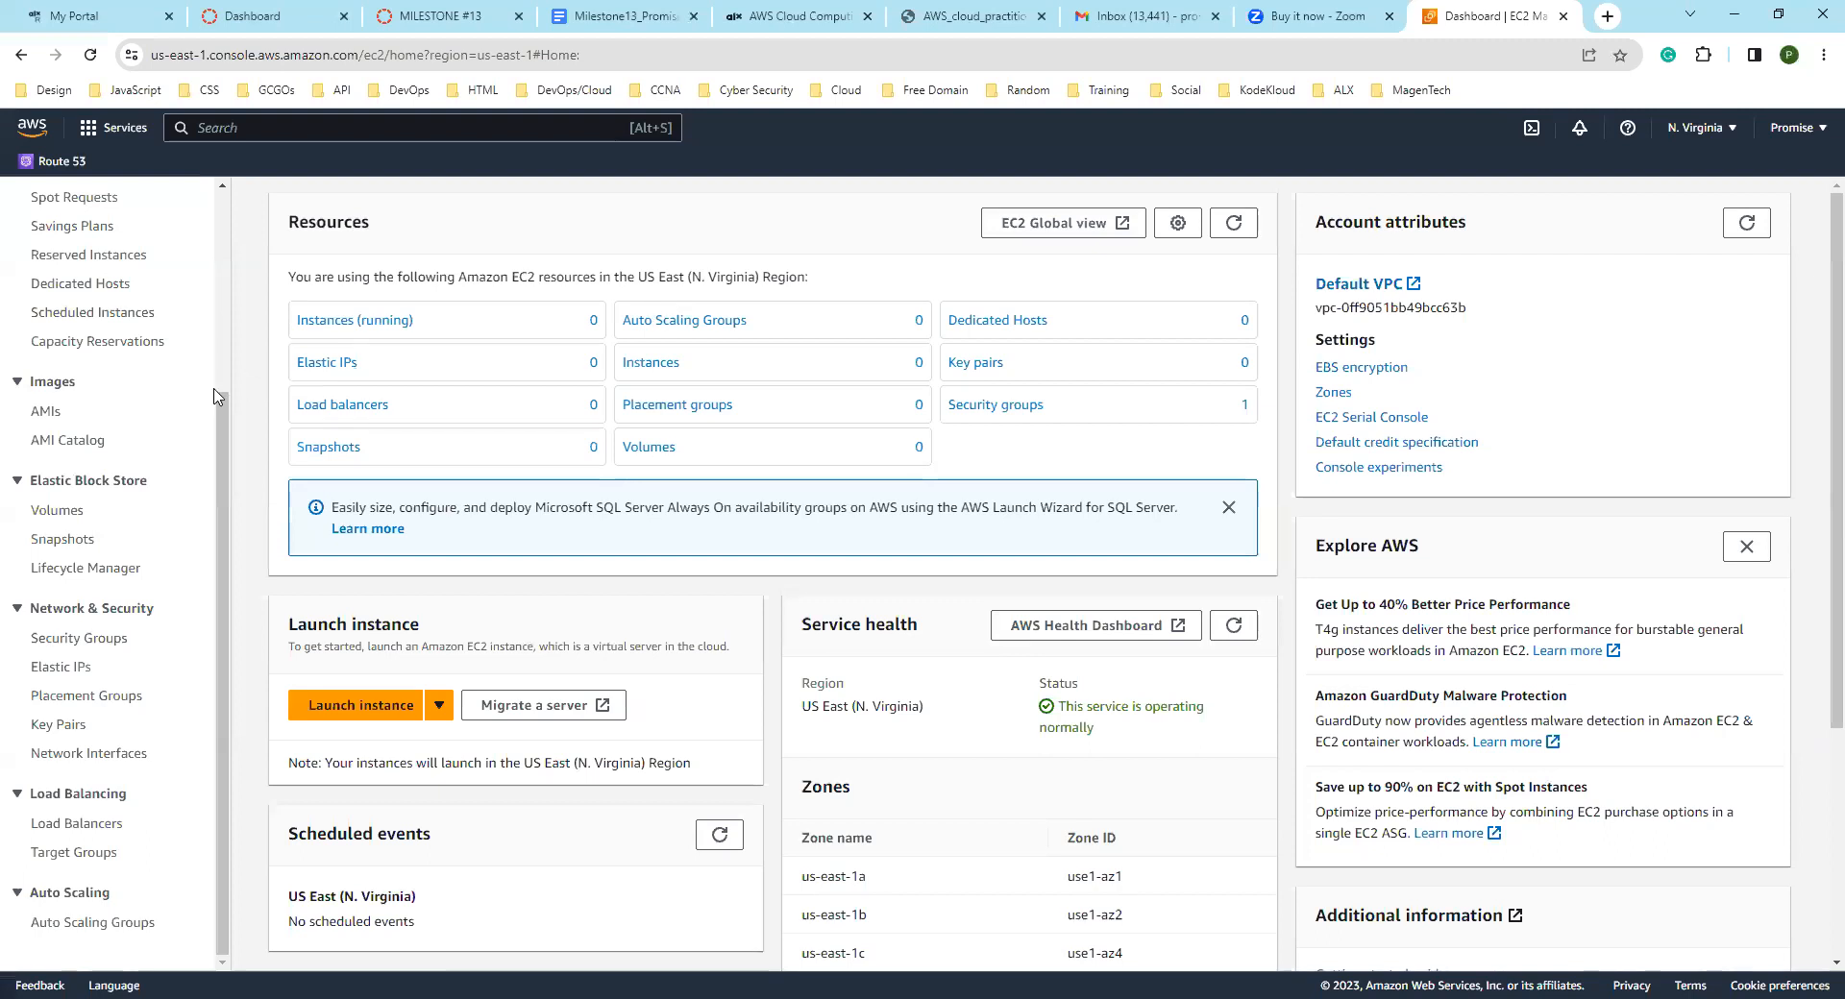
{"action": "scroll", "coordinate": [120, 504], "scroll_direction": "up", "scroll_amount": 3}
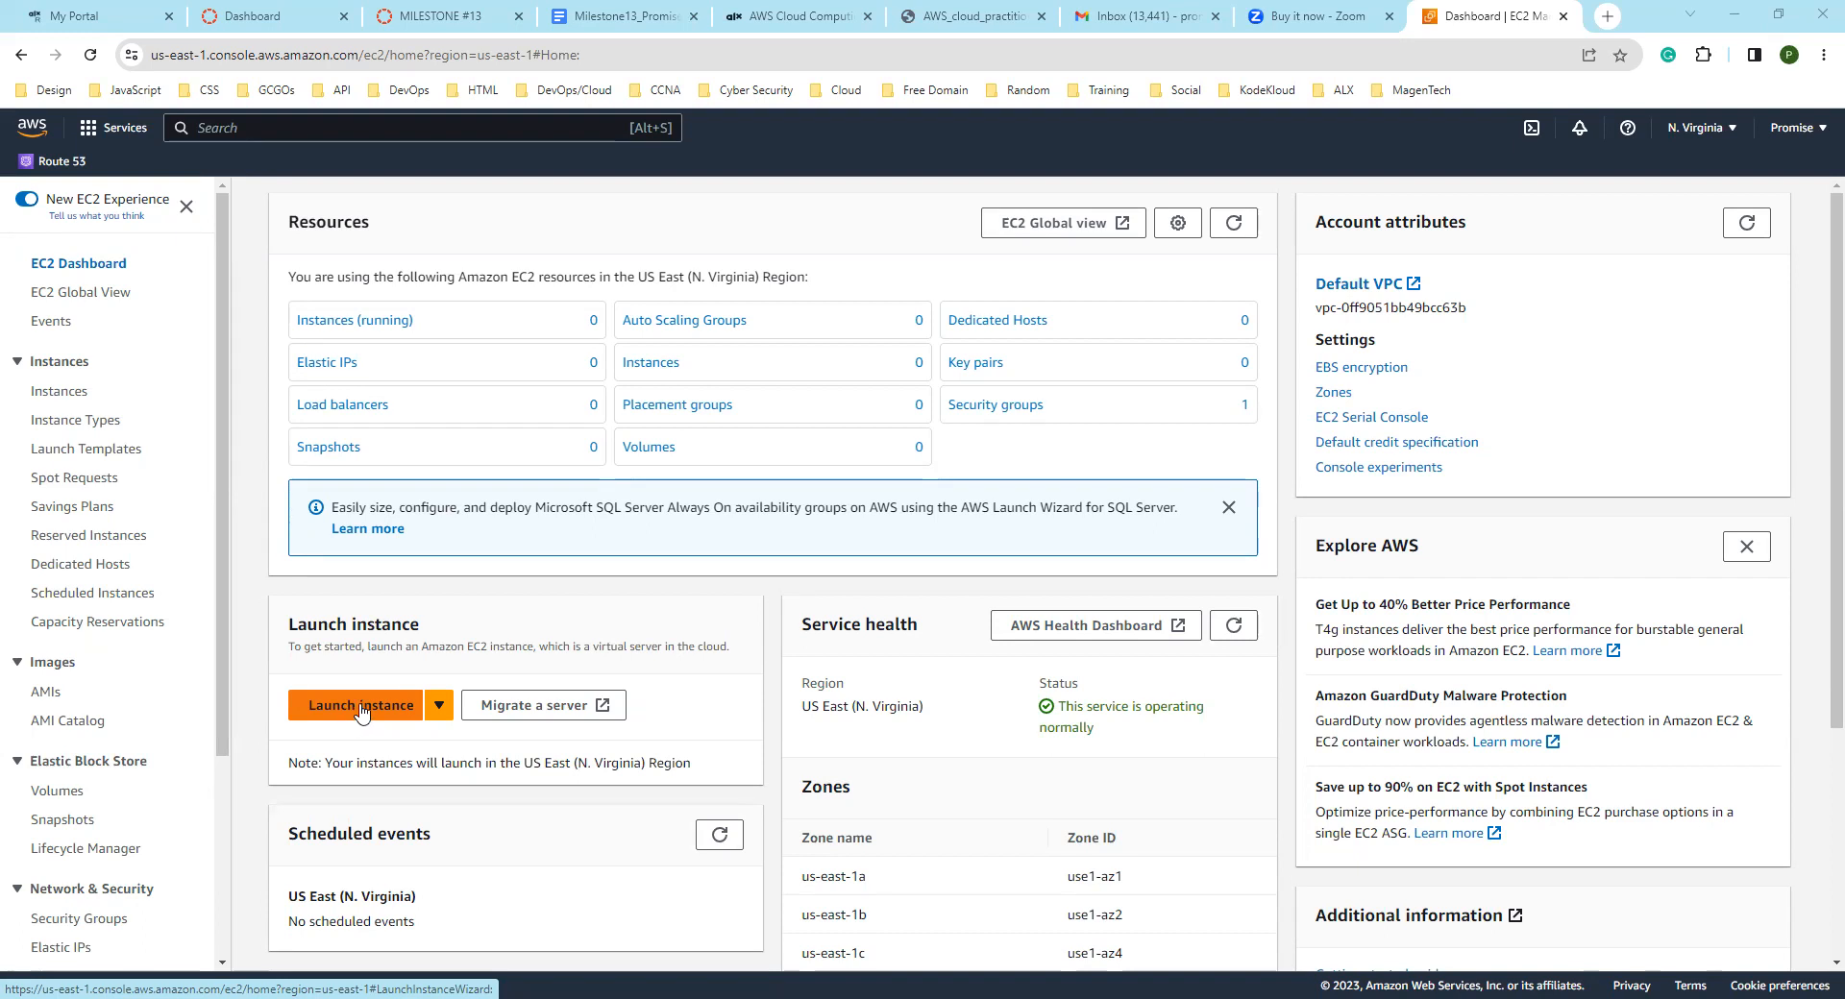
Step: Open the list of EC2 instances and start launching a new instance from it
{"action": "left_click", "coordinate": [440, 707]}
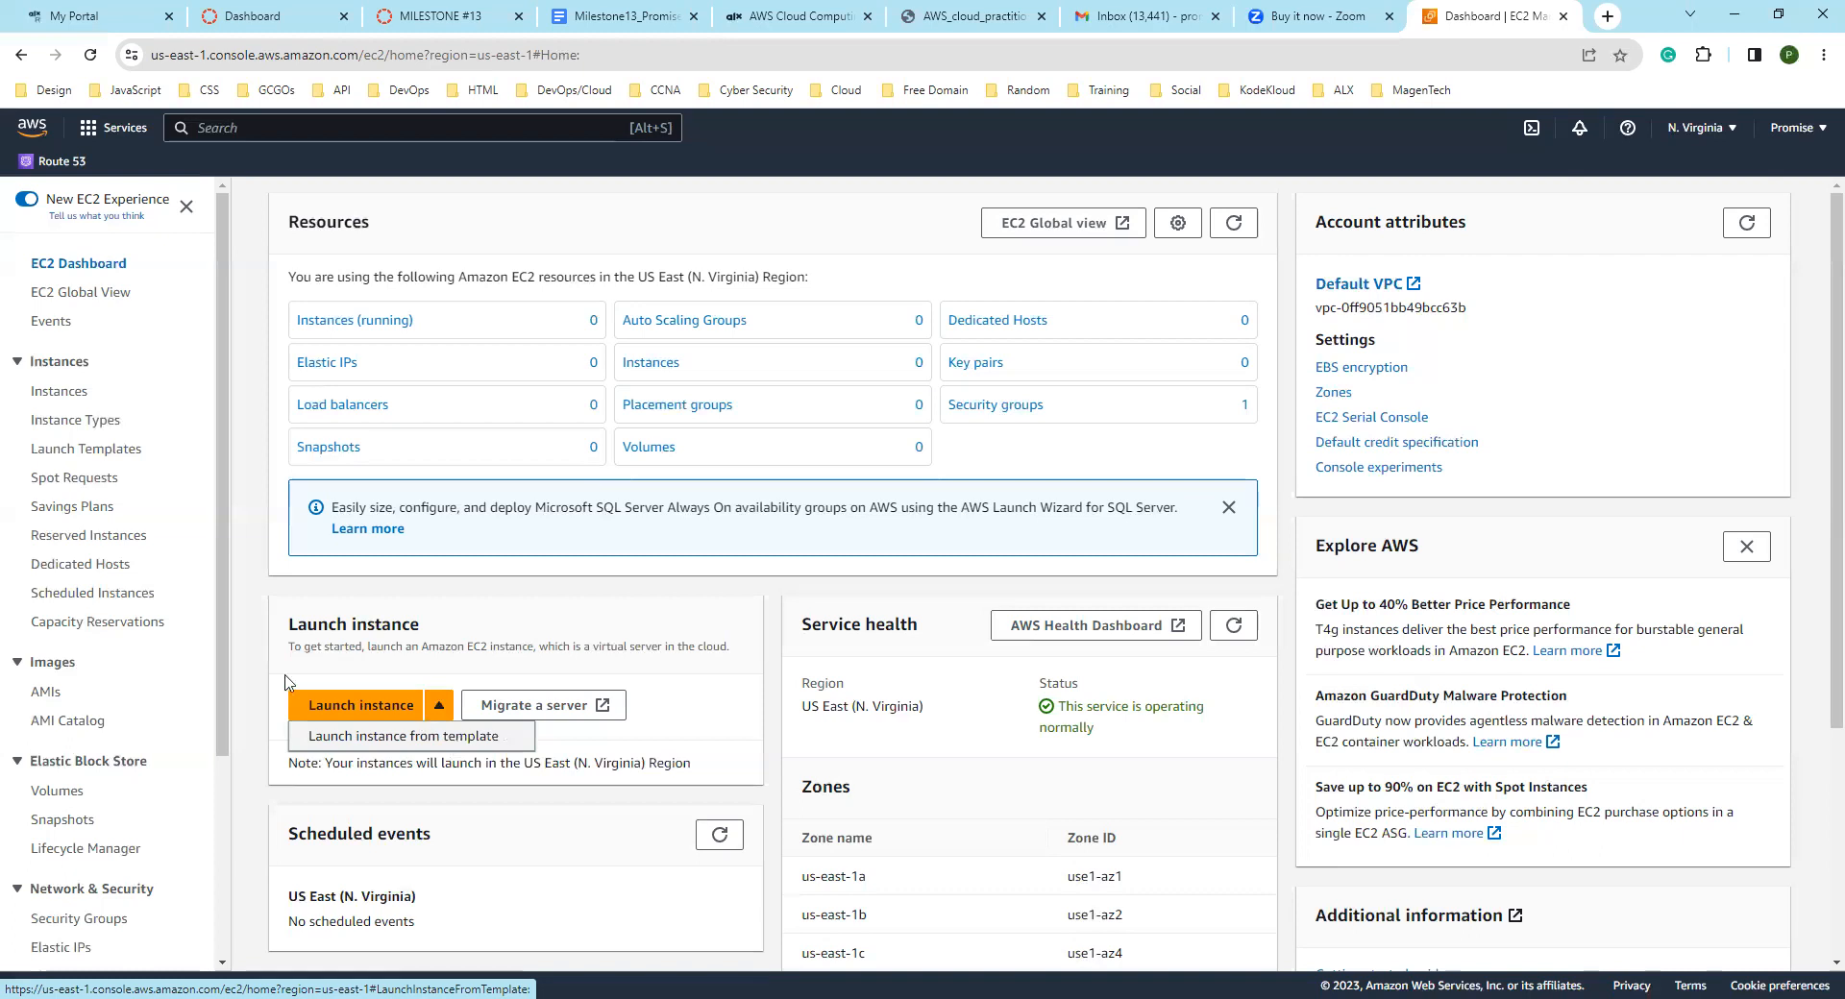
{"action": "left_click", "coordinate": [253, 669]}
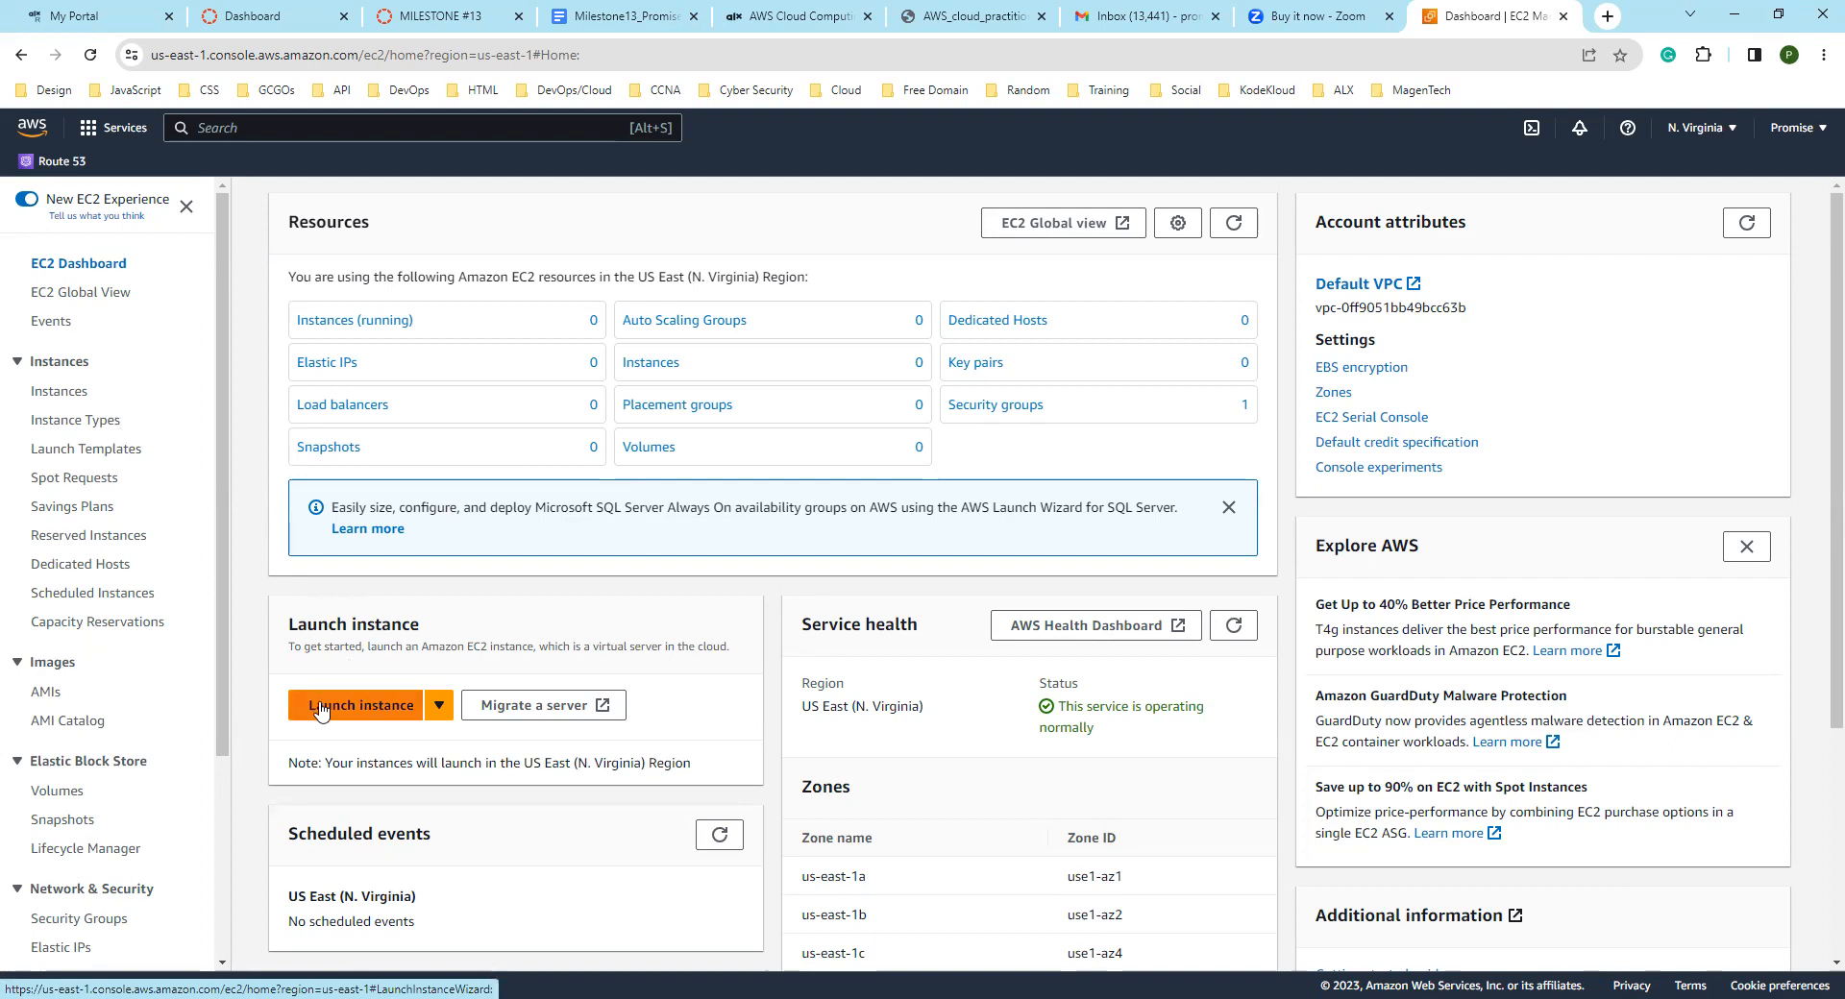
{"action": "left_click", "coordinate": [76, 401]}
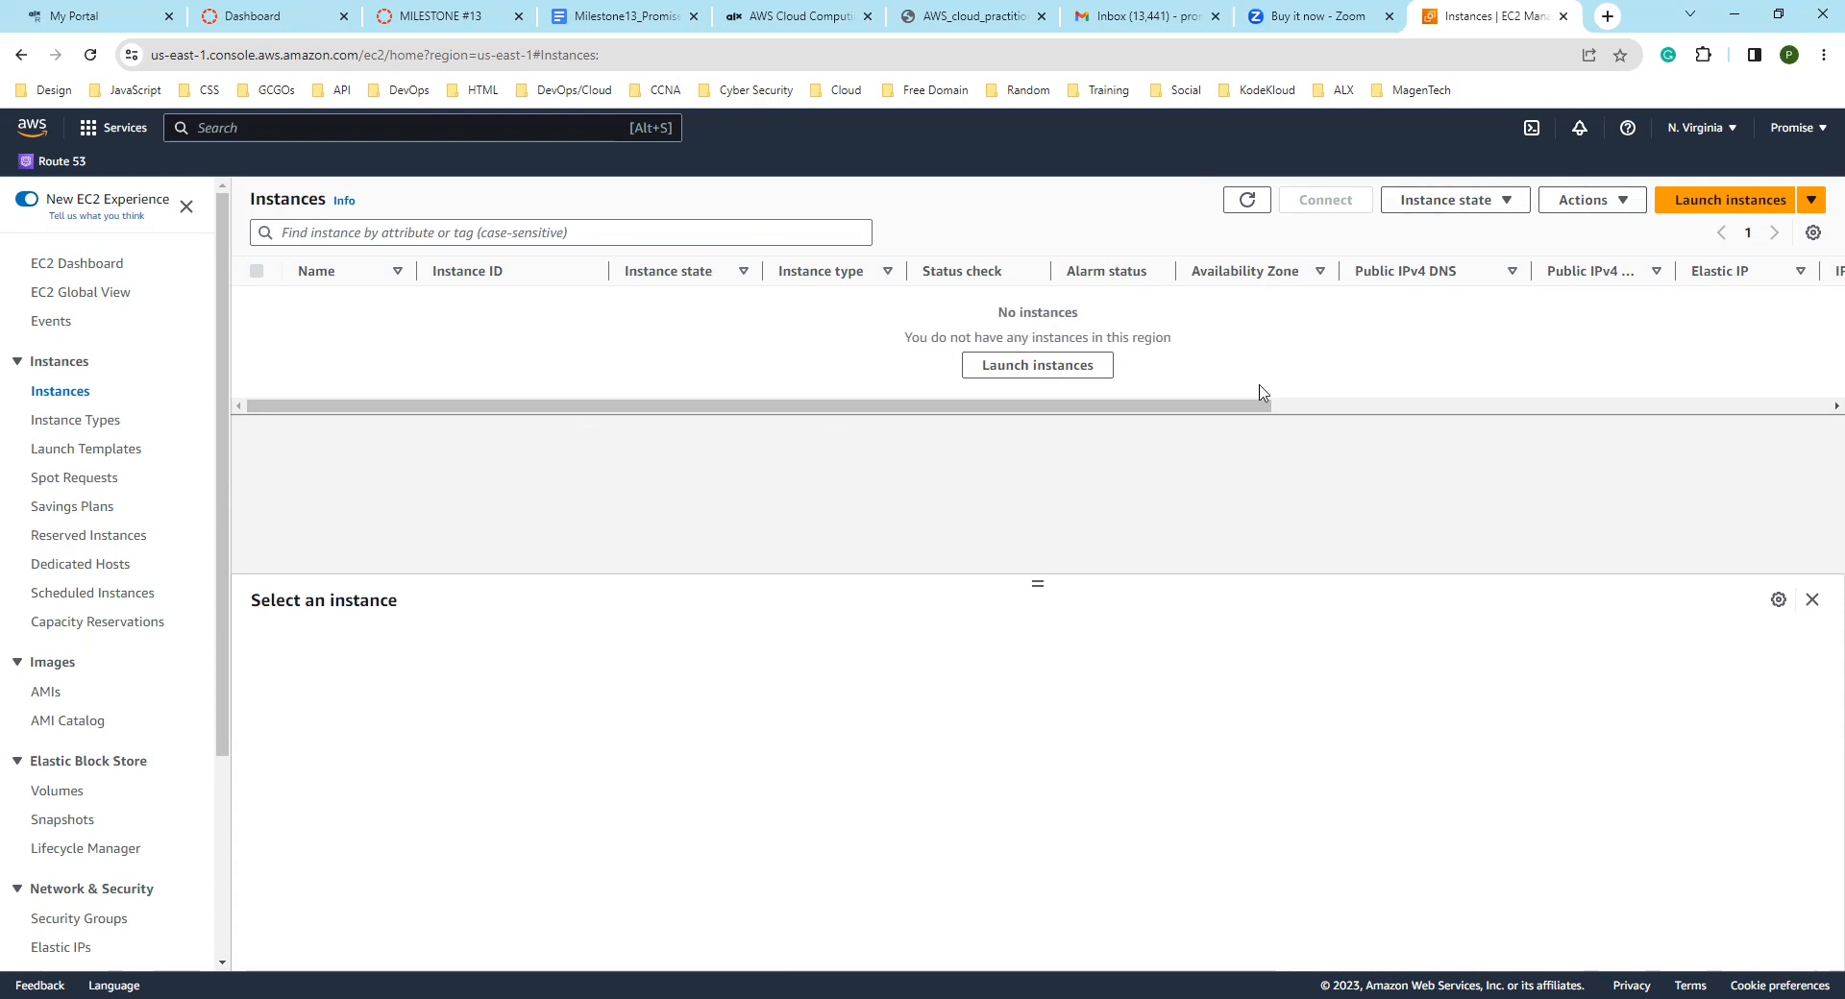
{"action": "left_click", "coordinate": [1681, 204]}
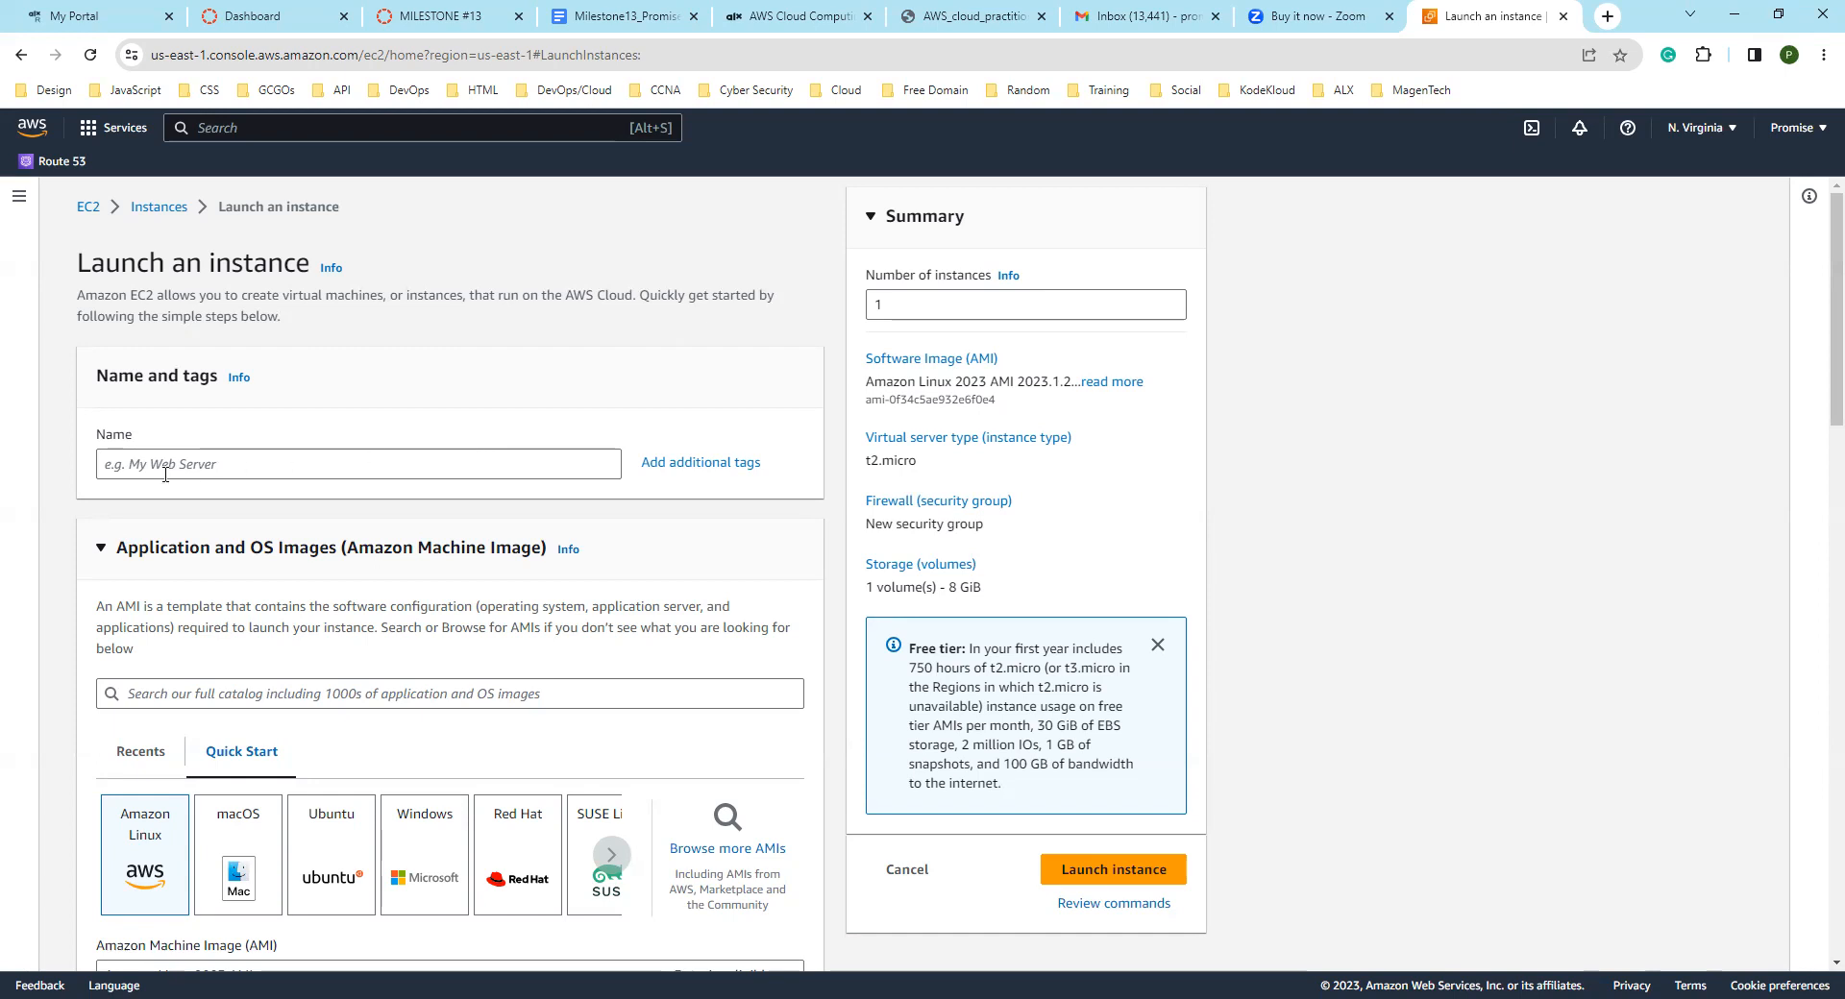
Step: Name the new instance "Frontend App Server"
{"action": "left_click", "coordinate": [240, 468]}
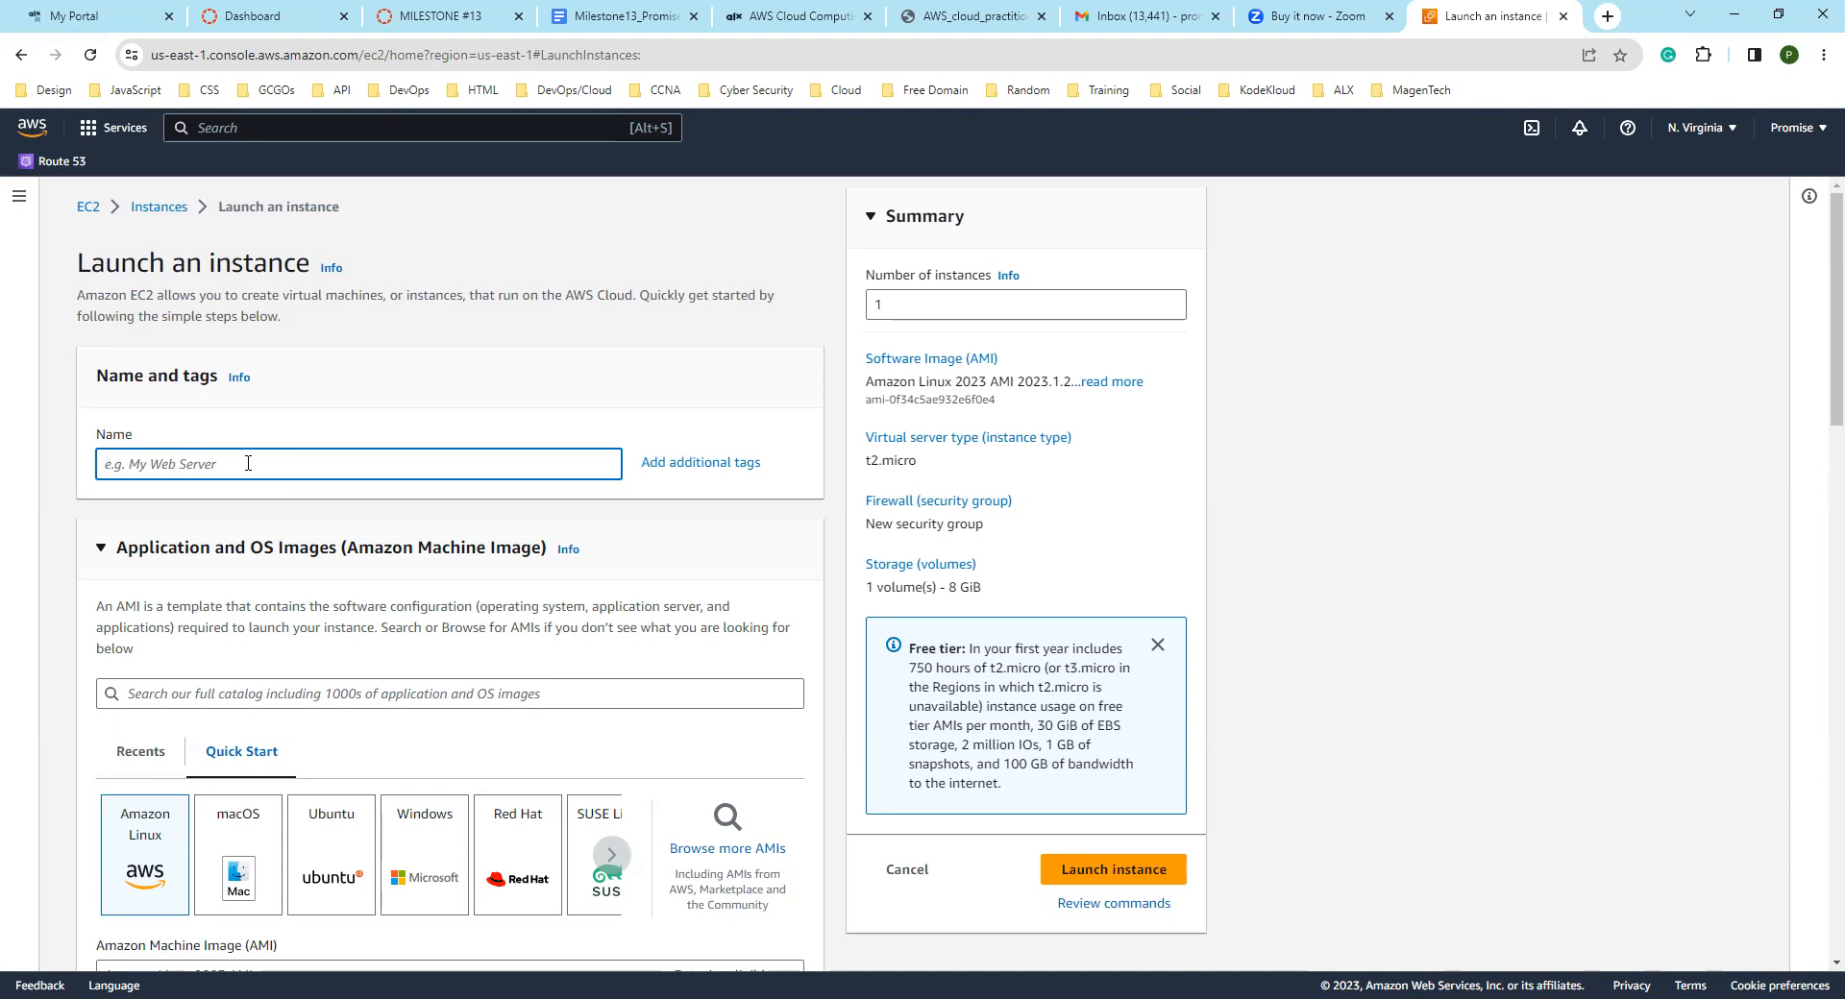
{"action": "type", "text": "A"}
{"action": "type", "text": "pp"}
{"action": "type", "text": "-s"}
{"action": "type", "text": "Server"}
{"action": "left_click", "coordinate": [106, 464]}
{"action": "type", "text": "Front"}
{"action": "key", "text": "BackSpace"}
{"action": "type", "text": "end"}
Step: Review the Application and OS Images section and select Ubuntu as the instance's quick start operating system
{"action": "scroll", "coordinate": [346, 465], "scroll_direction": "down", "scroll_amount": 3}
{"action": "scroll", "coordinate": [349, 468], "scroll_direction": "up", "scroll_amount": 2}
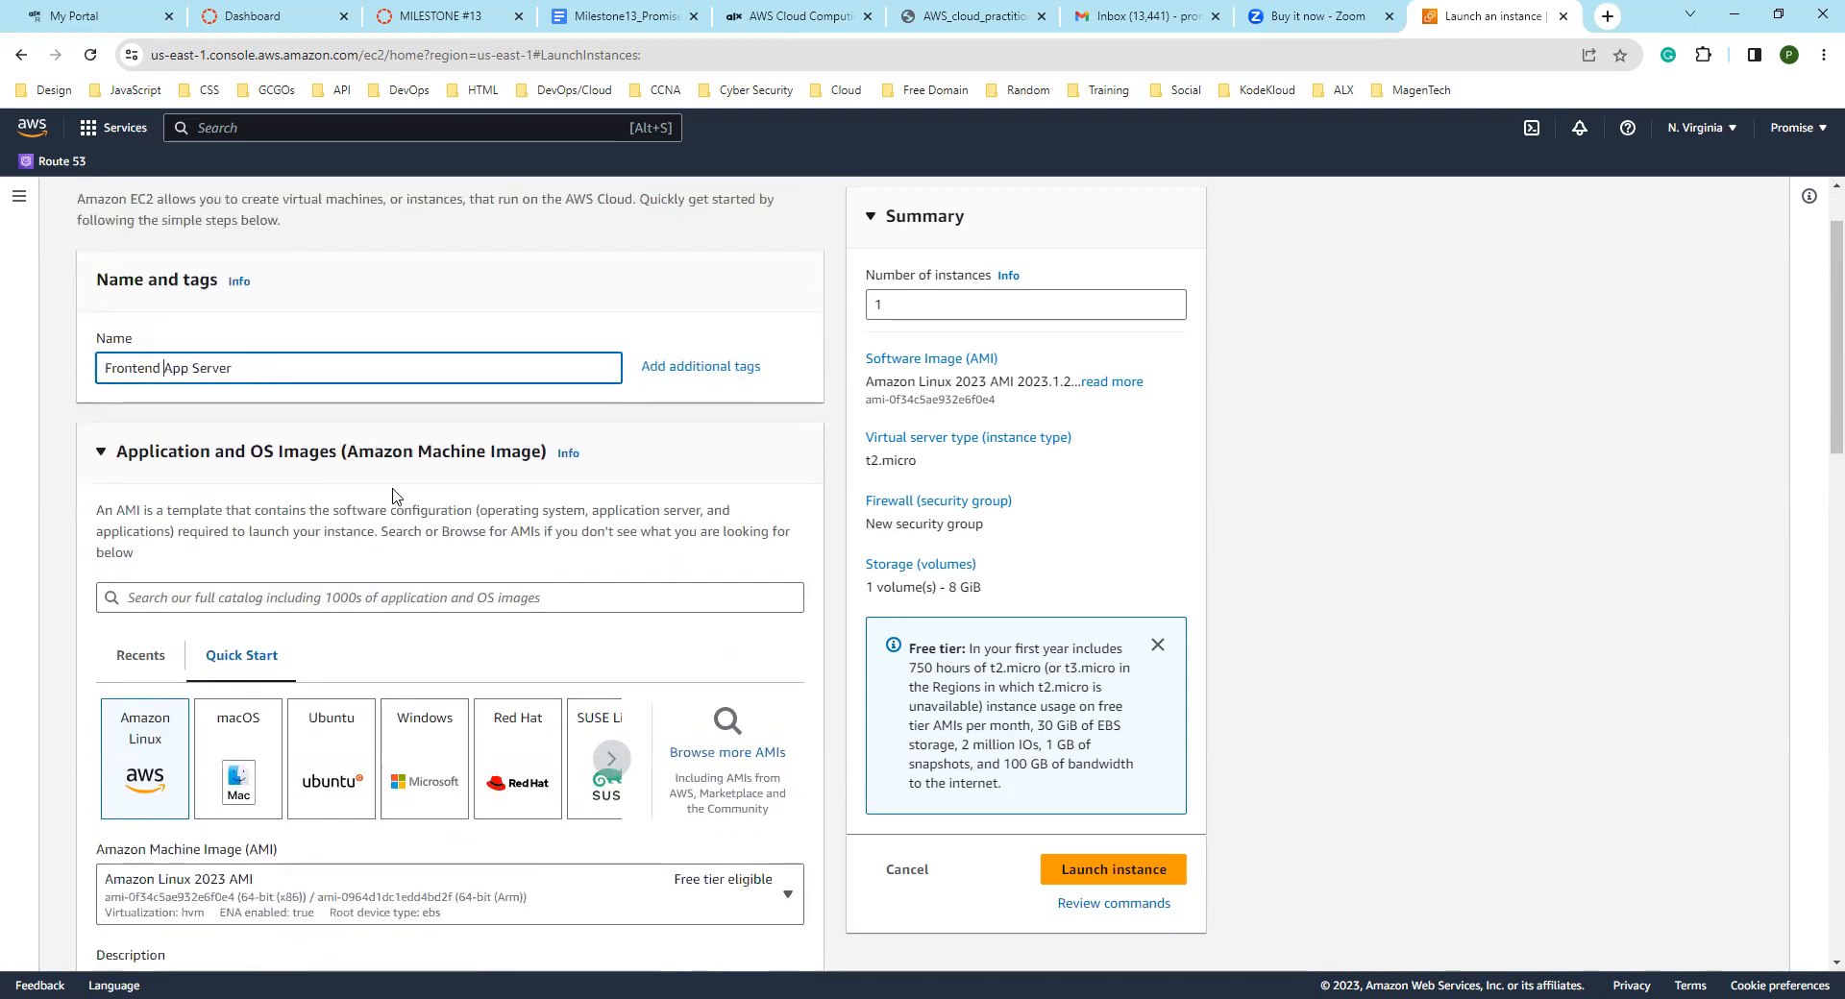
{"action": "scroll", "coordinate": [367, 502], "scroll_direction": "down", "scroll_amount": 1}
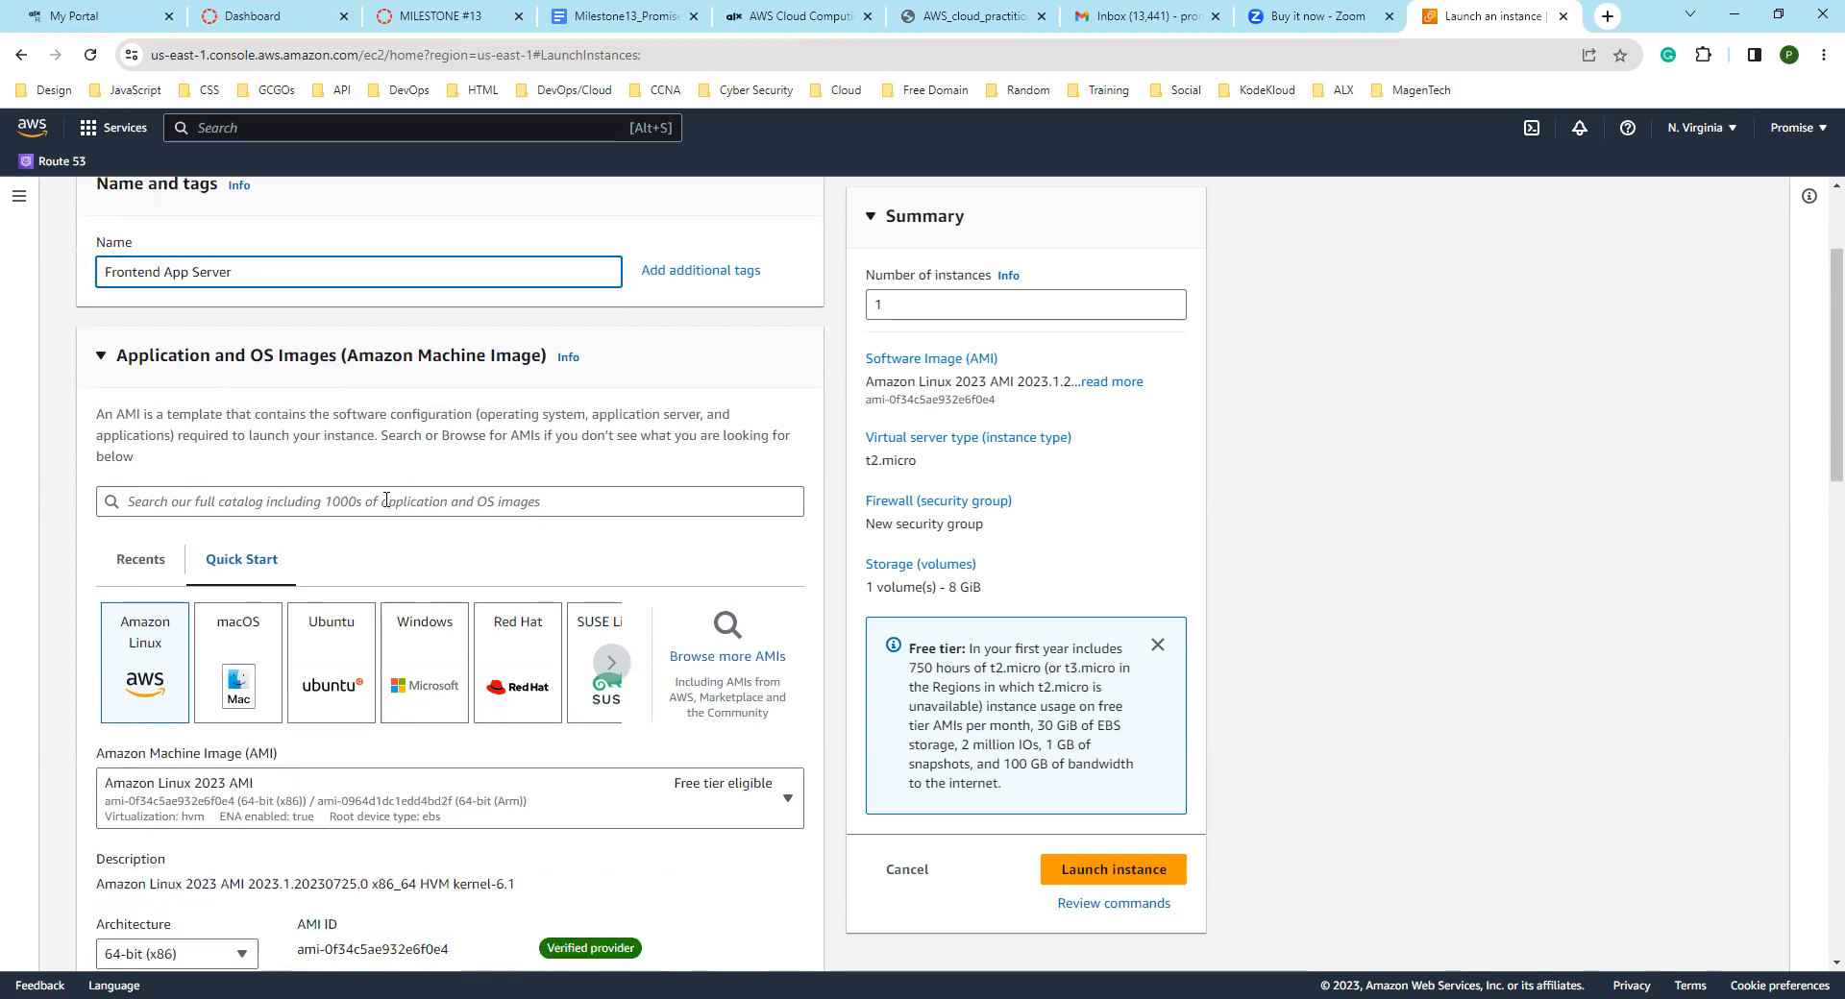
{"action": "scroll", "coordinate": [373, 527], "scroll_direction": "down", "scroll_amount": 1}
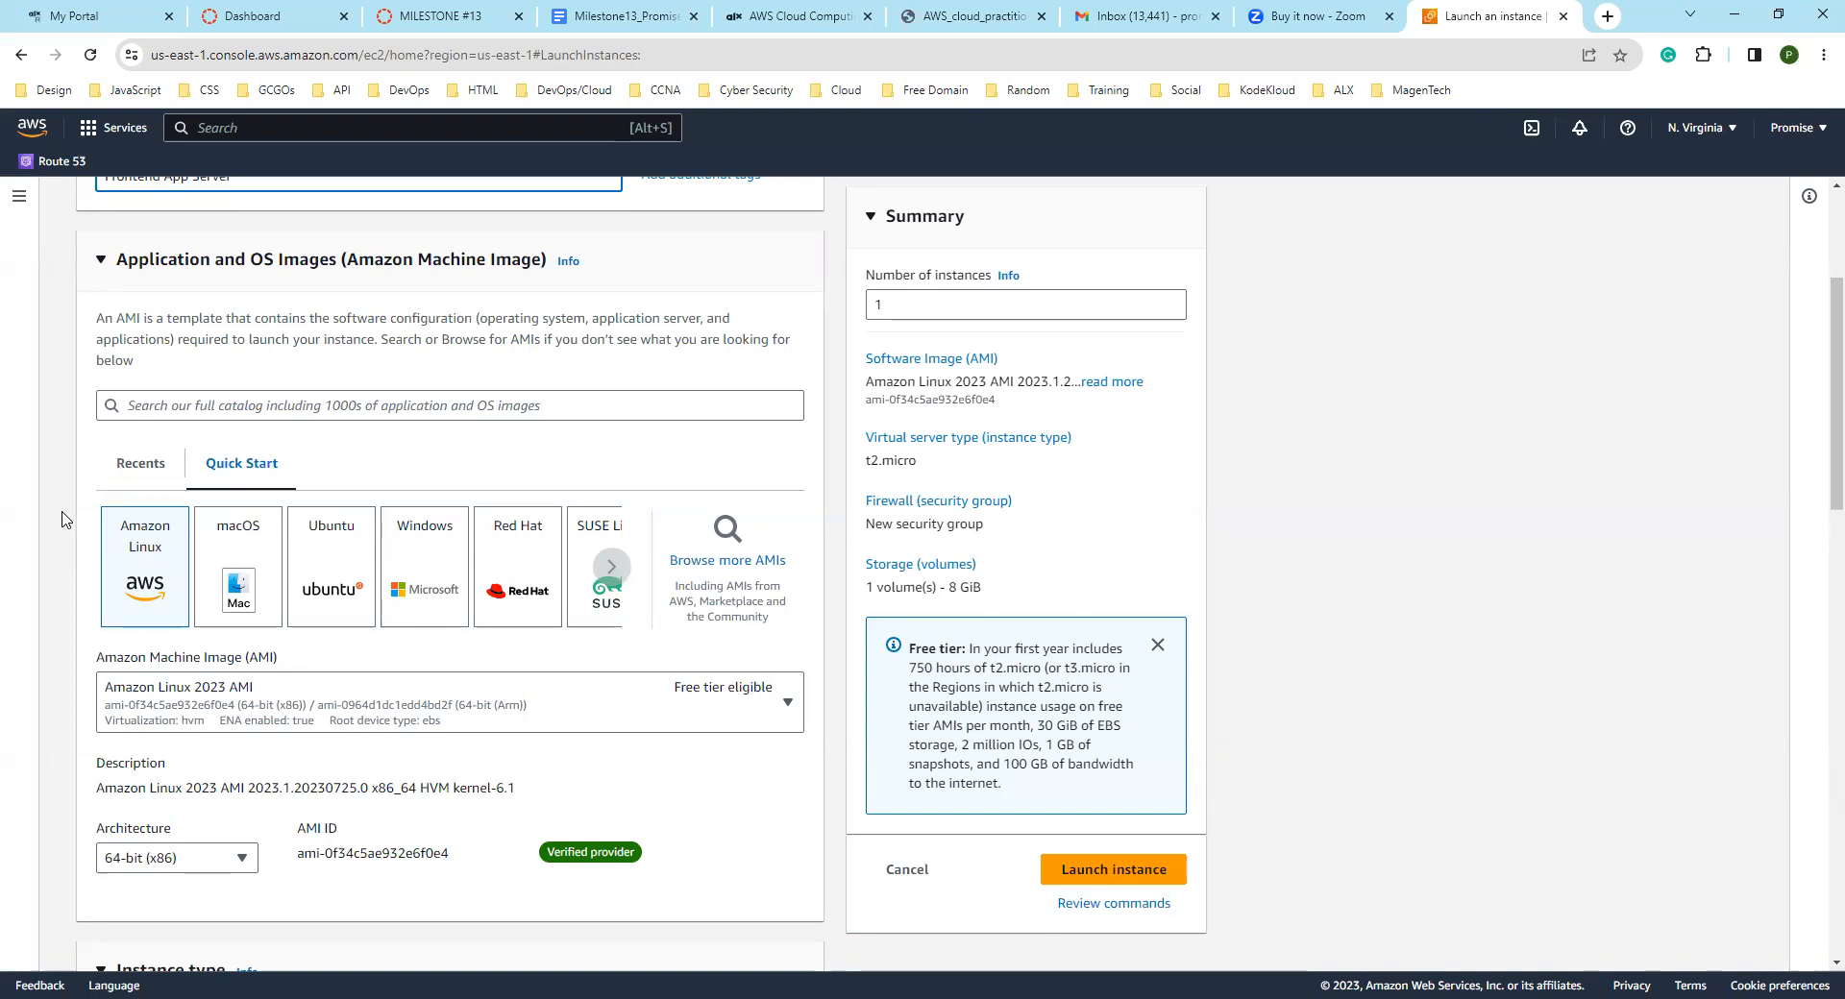
{"action": "scroll", "coordinate": [65, 520], "scroll_direction": "up", "scroll_amount": 2}
{"action": "scroll", "coordinate": [66, 514], "scroll_direction": "down", "scroll_amount": 2}
{"action": "scroll", "coordinate": [68, 507], "scroll_direction": "down", "scroll_amount": 1}
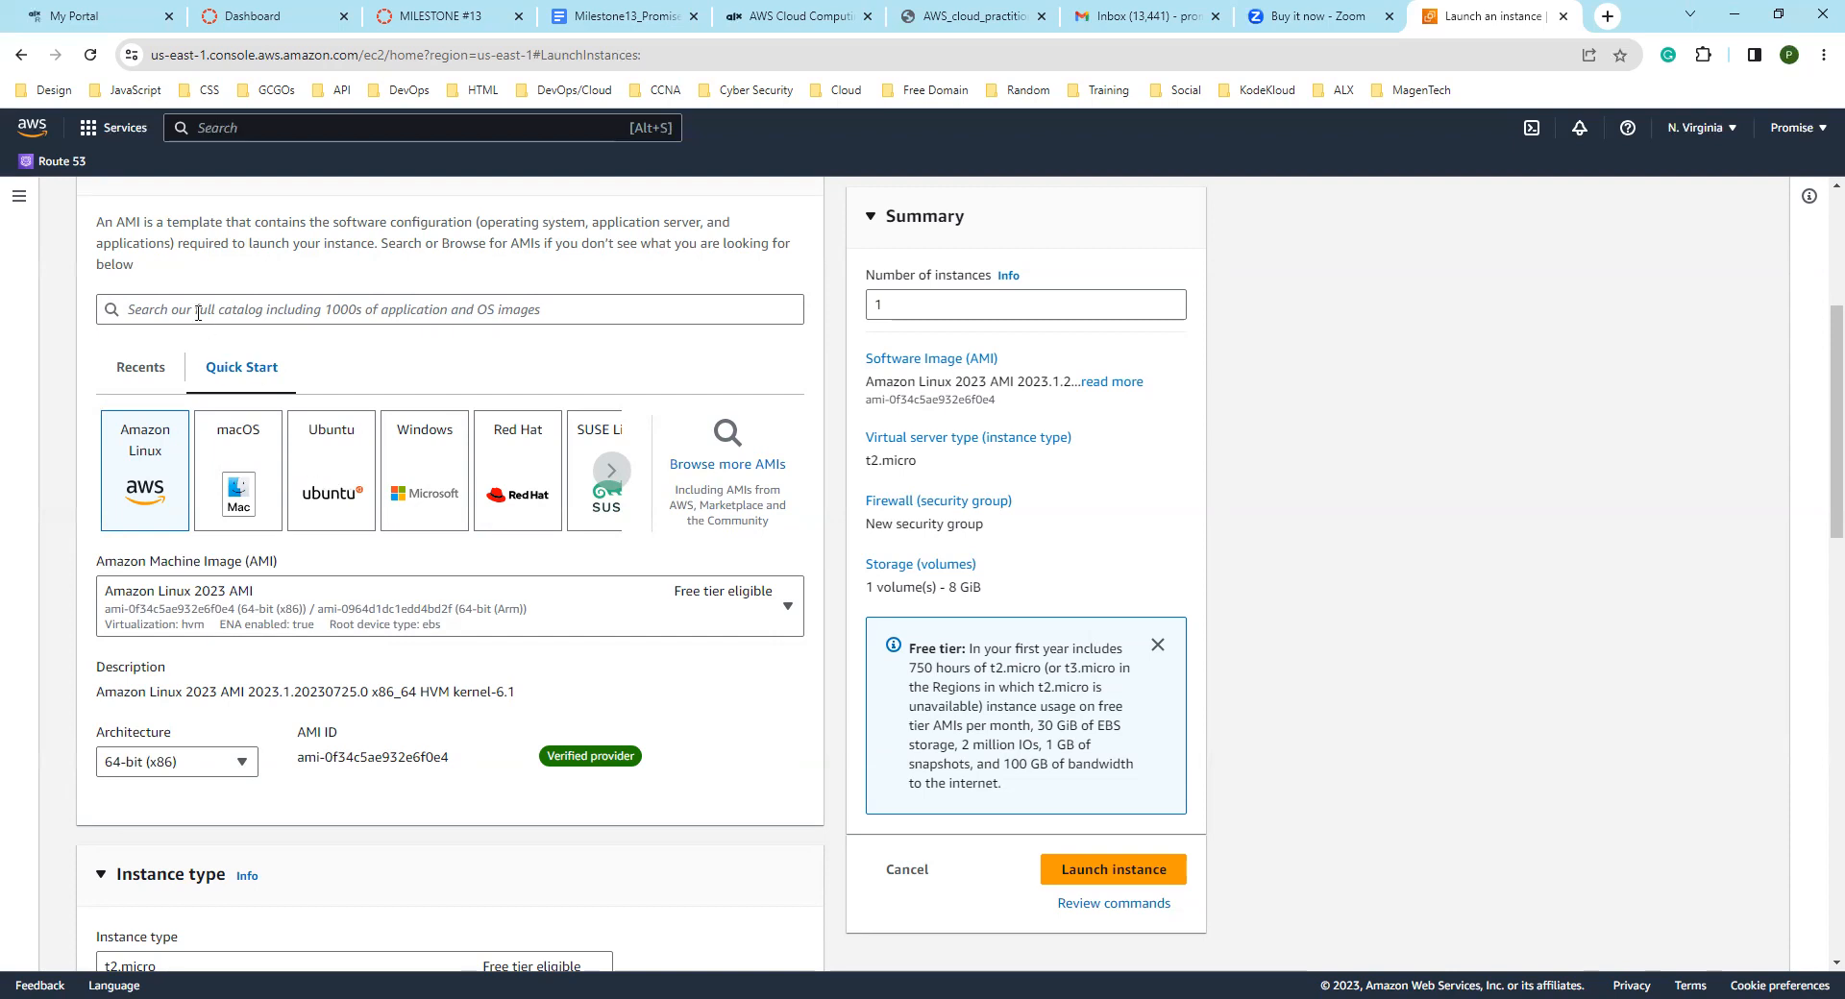
{"action": "scroll", "coordinate": [334, 477], "scroll_direction": "up", "scroll_amount": 3}
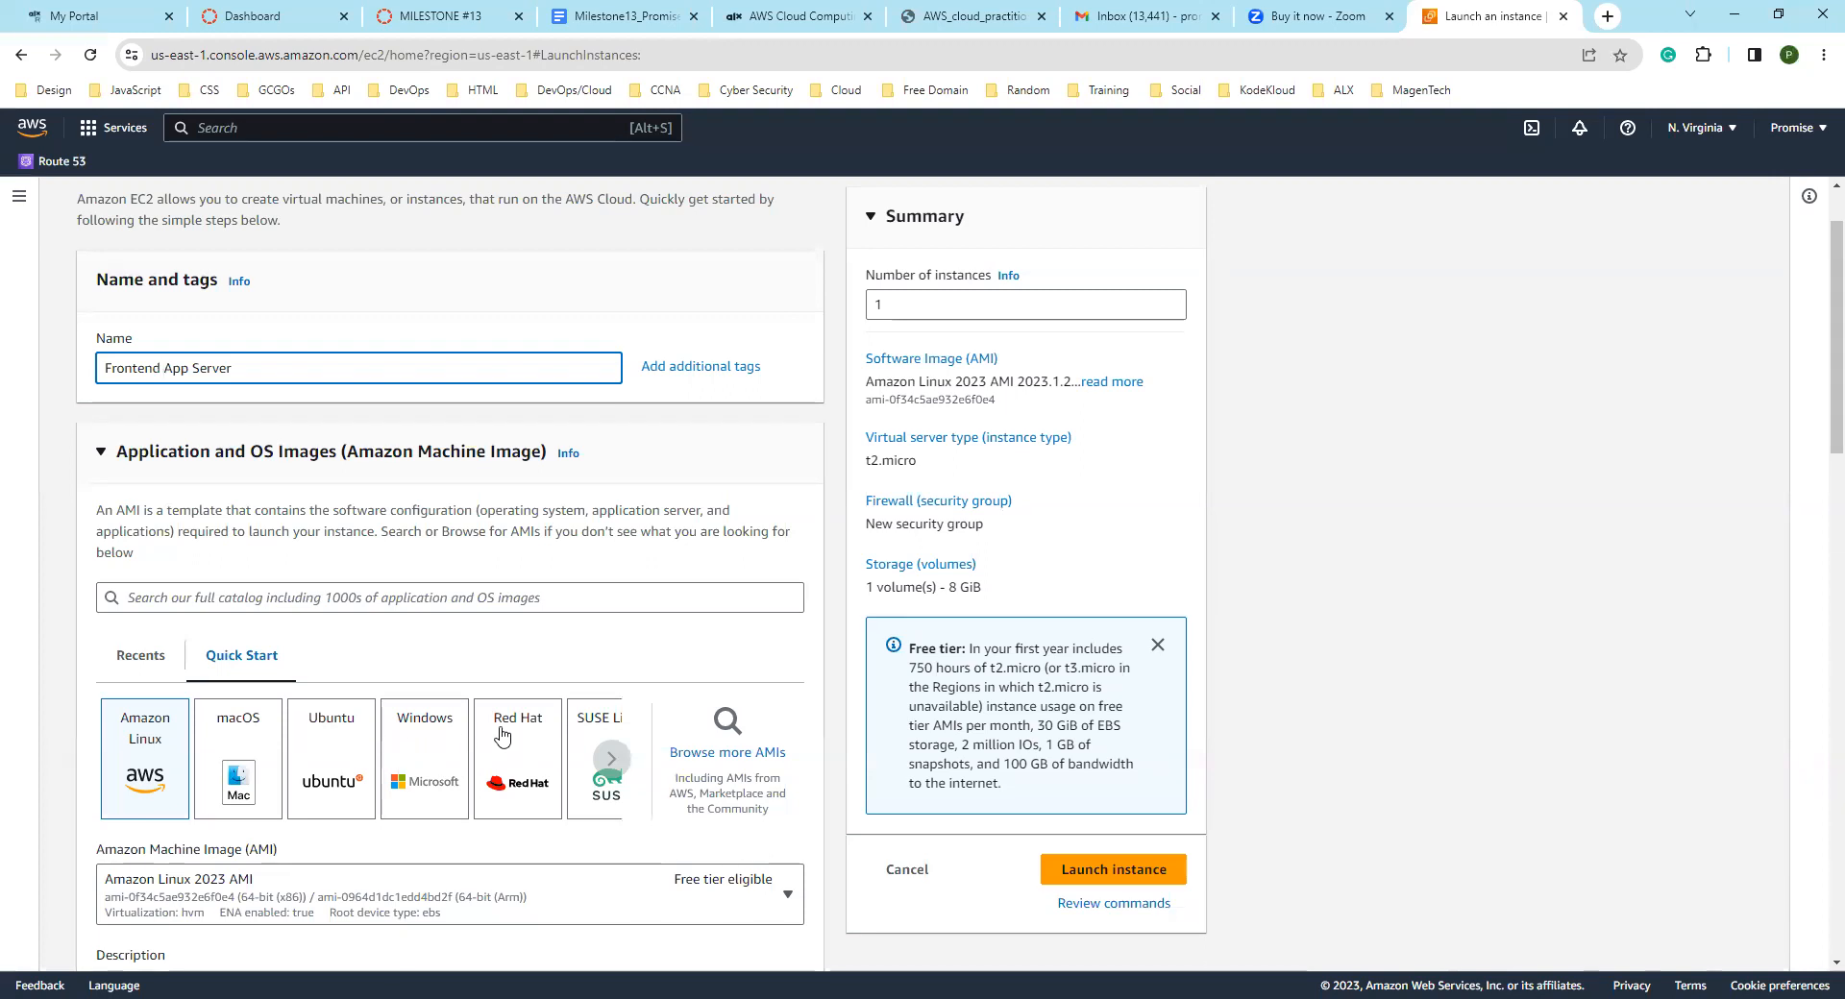
{"action": "scroll", "coordinate": [404, 708], "scroll_direction": "down", "scroll_amount": 1}
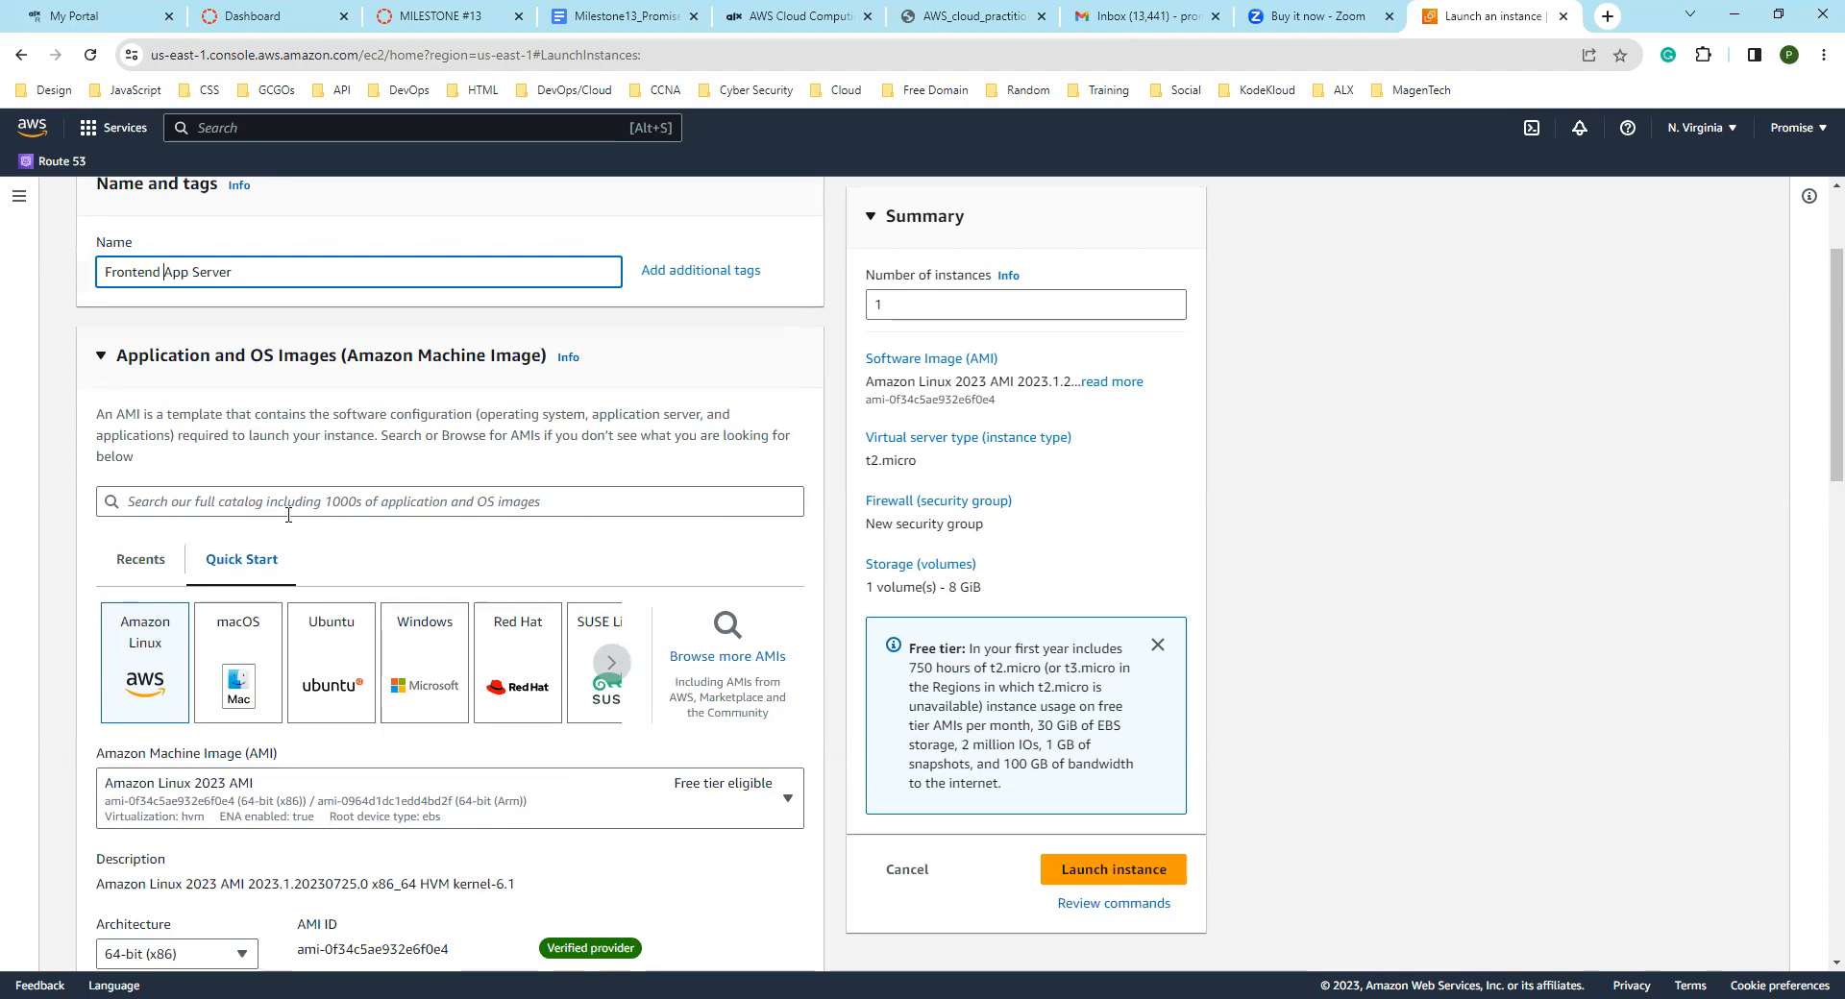
{"action": "scroll", "coordinate": [317, 543], "scroll_direction": "down", "scroll_amount": 1}
{"action": "left_click", "coordinate": [338, 565]}
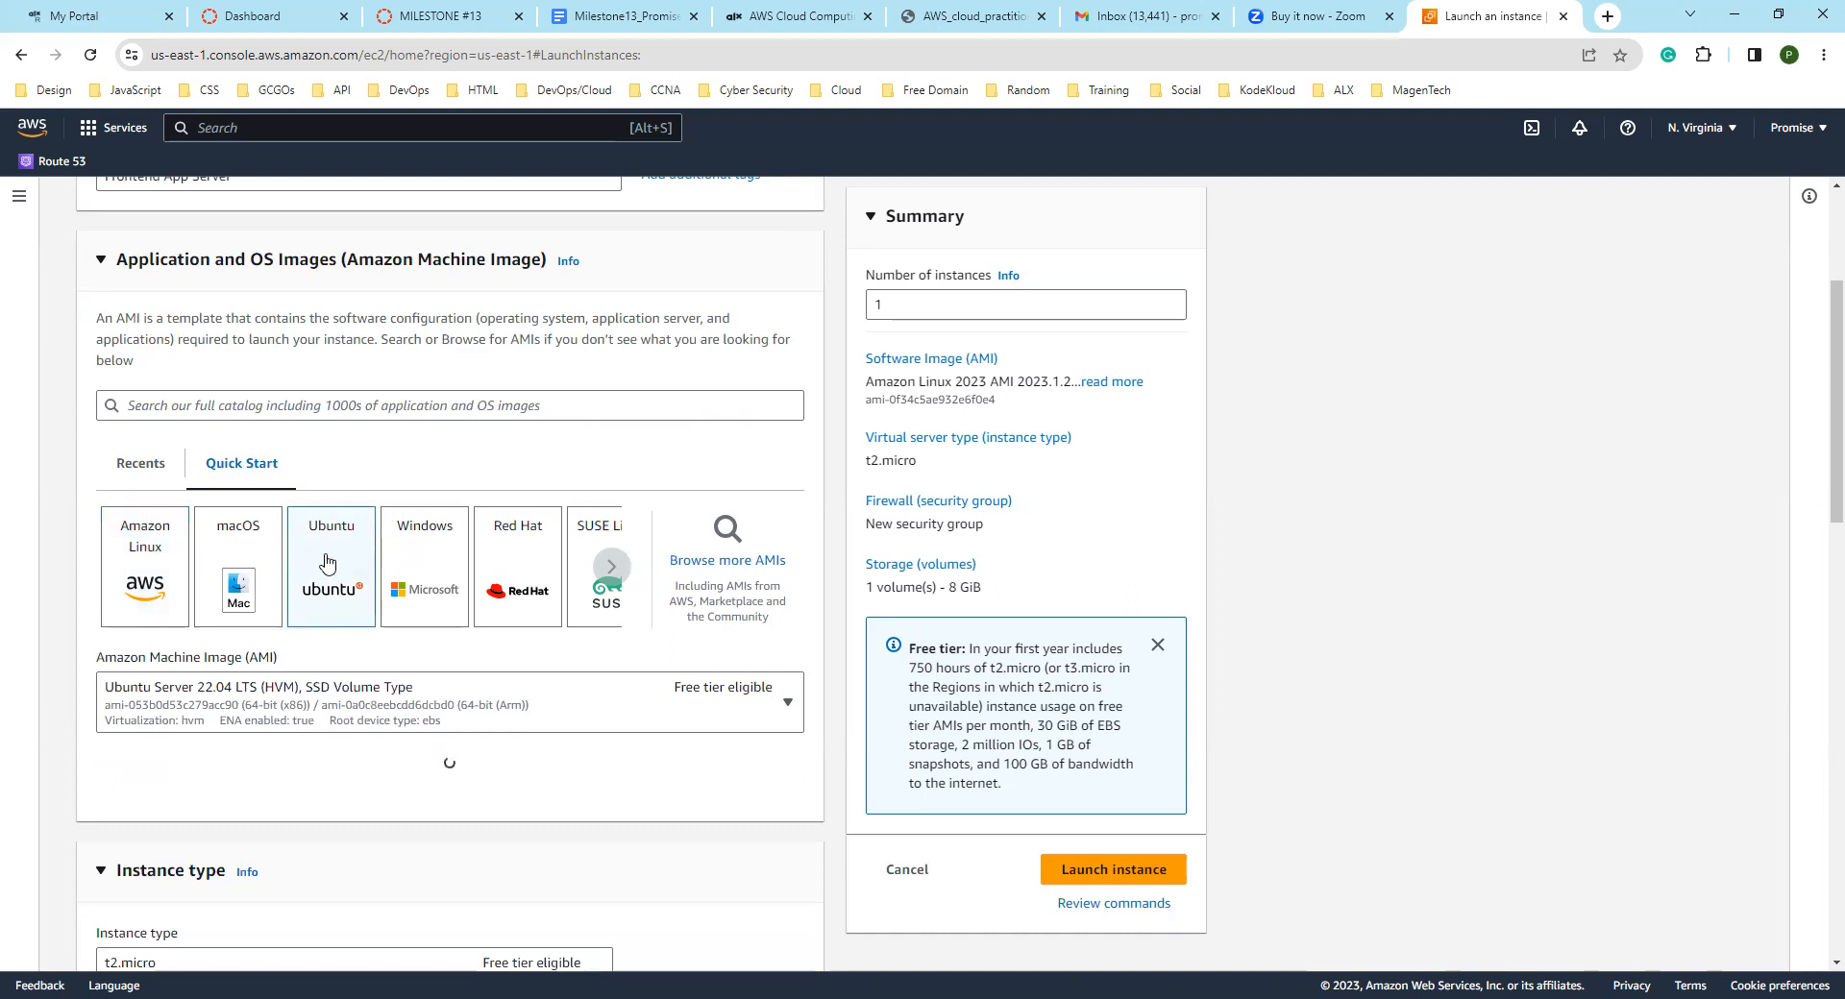
Step: Browse more AMIs and examine the Quickstart AMIs offered in the full image catalog
{"action": "scroll", "coordinate": [711, 568], "scroll_direction": "down", "scroll_amount": 2}
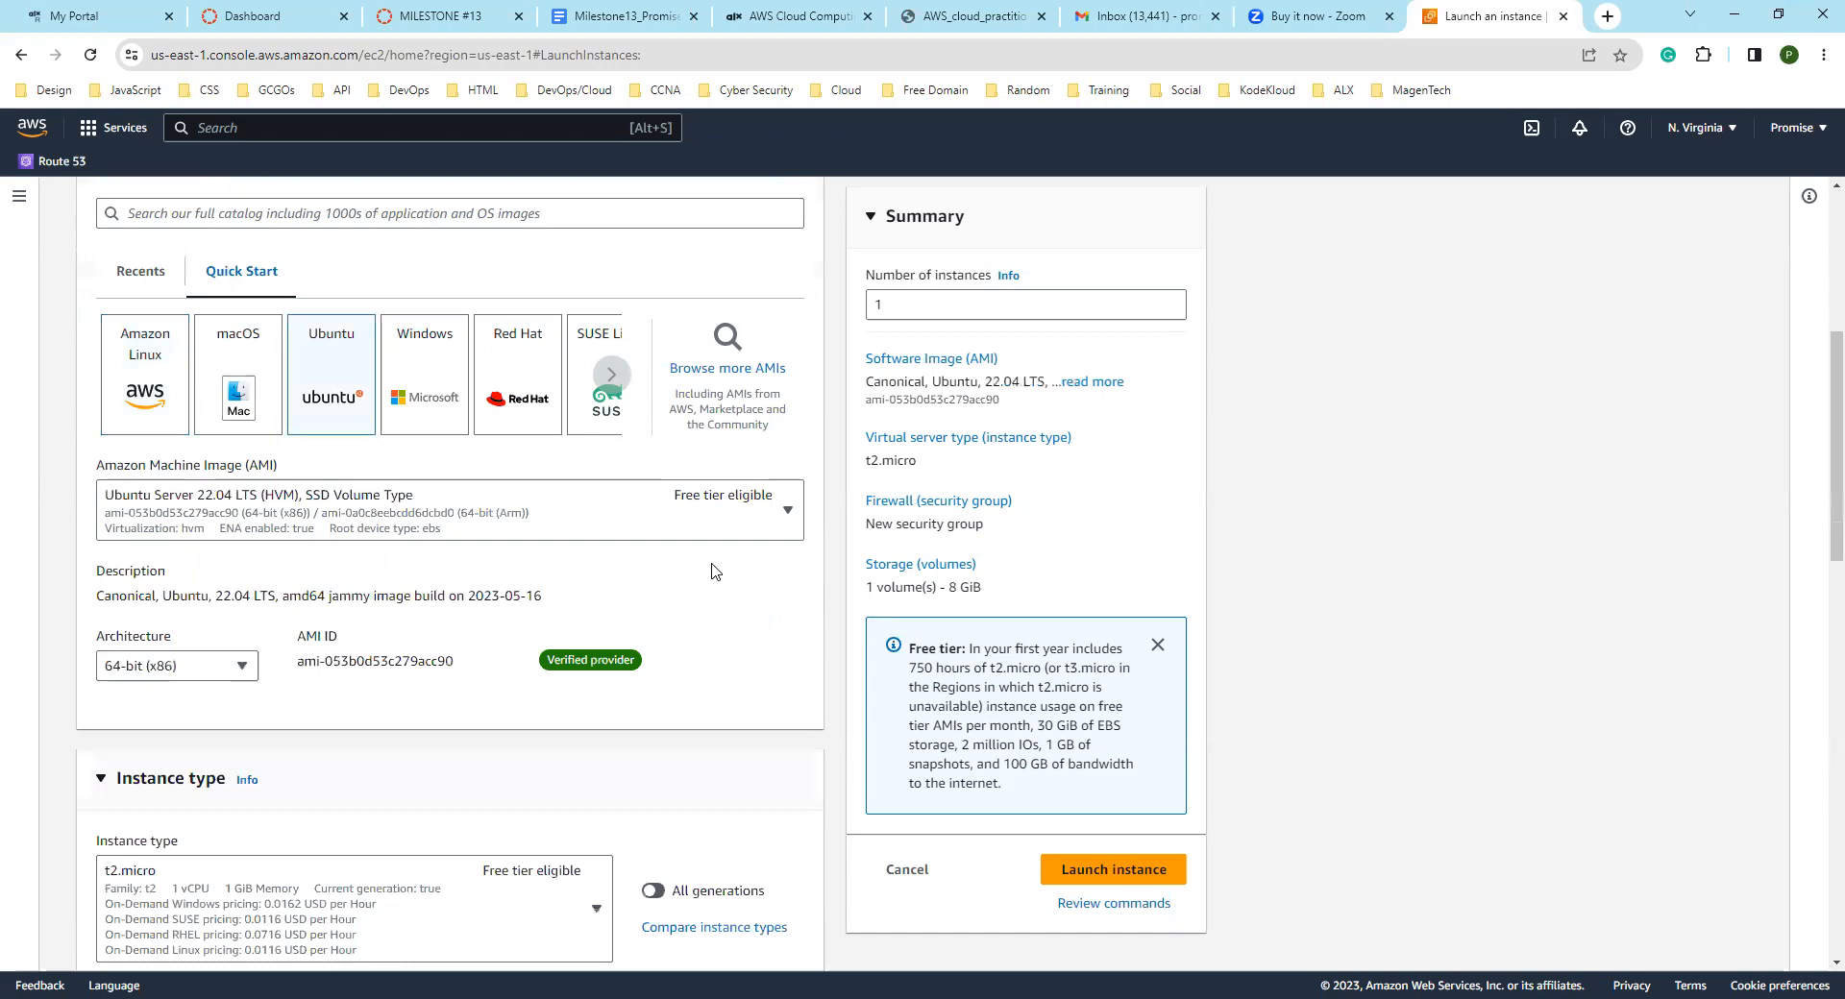
{"action": "scroll", "coordinate": [619, 547], "scroll_direction": "up", "scroll_amount": 1}
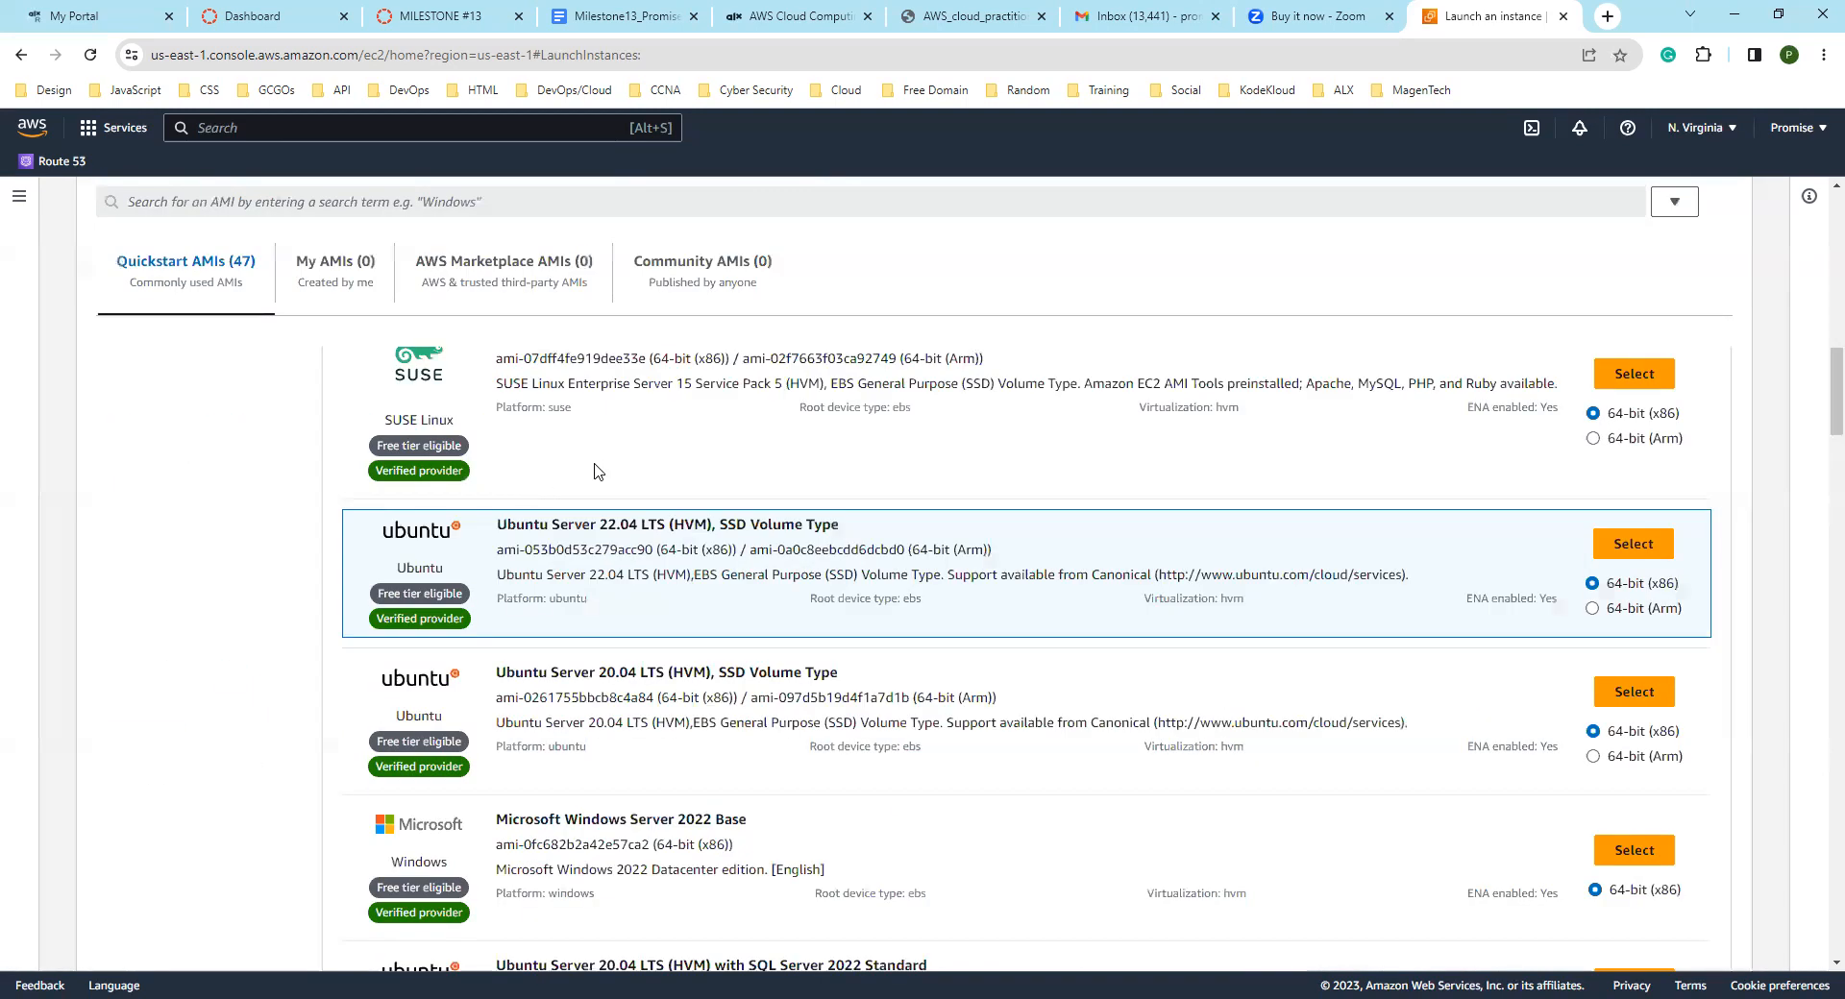
{"action": "scroll", "coordinate": [574, 470], "scroll_direction": "up", "scroll_amount": 2}
{"action": "scroll", "coordinate": [569, 471], "scroll_direction": "up", "scroll_amount": 4}
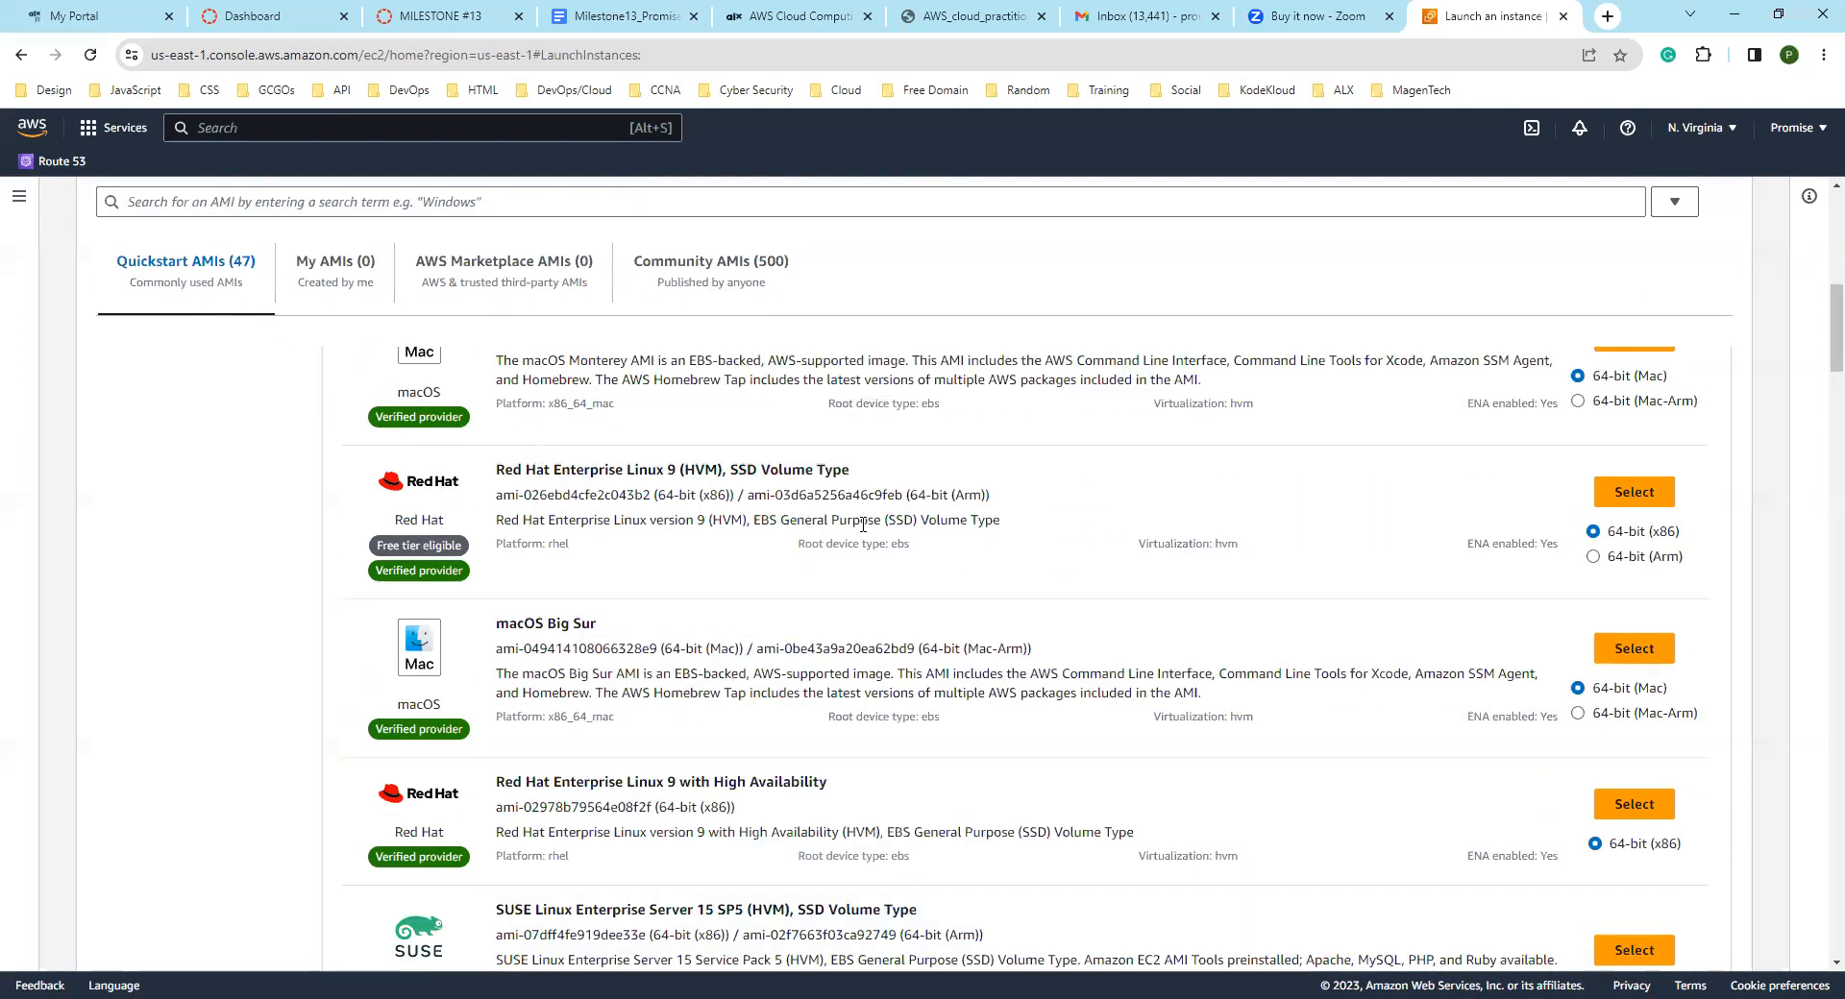
{"action": "scroll", "coordinate": [830, 416], "scroll_direction": "down", "scroll_amount": 3}
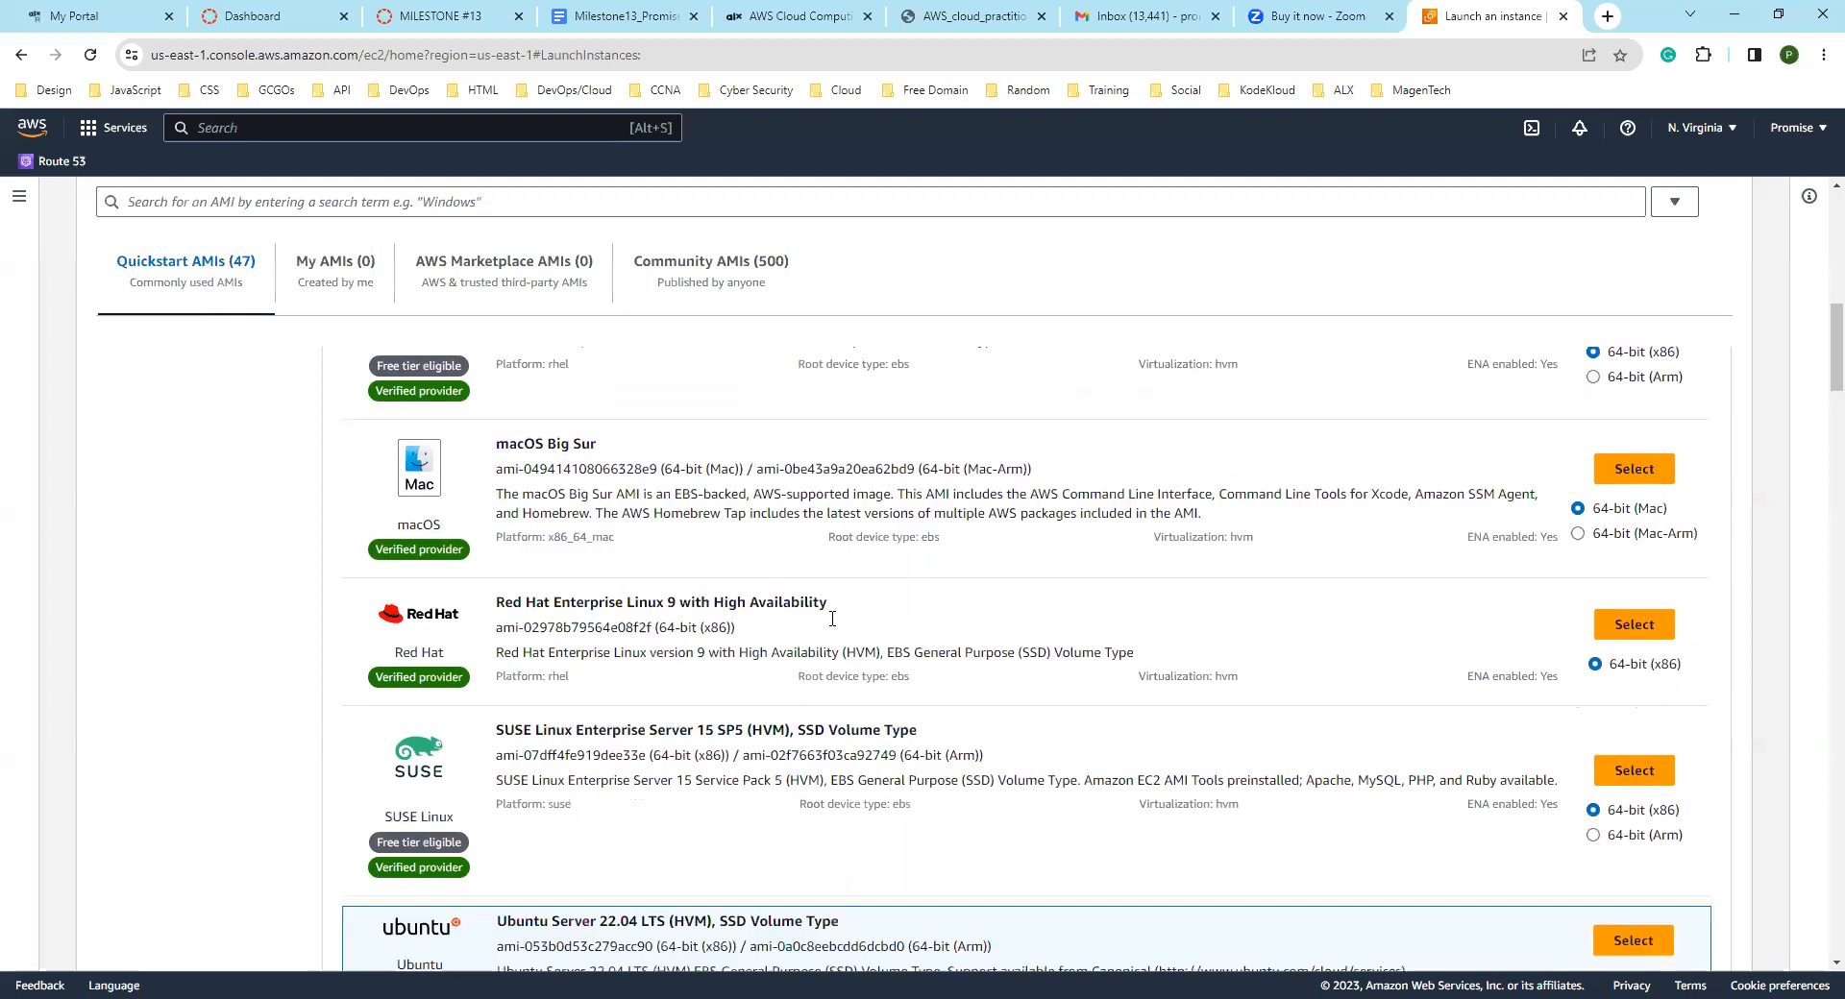
{"action": "scroll", "coordinate": [831, 519], "scroll_direction": "down", "scroll_amount": 5}
{"action": "scroll", "coordinate": [834, 626], "scroll_direction": "up", "scroll_amount": 4}
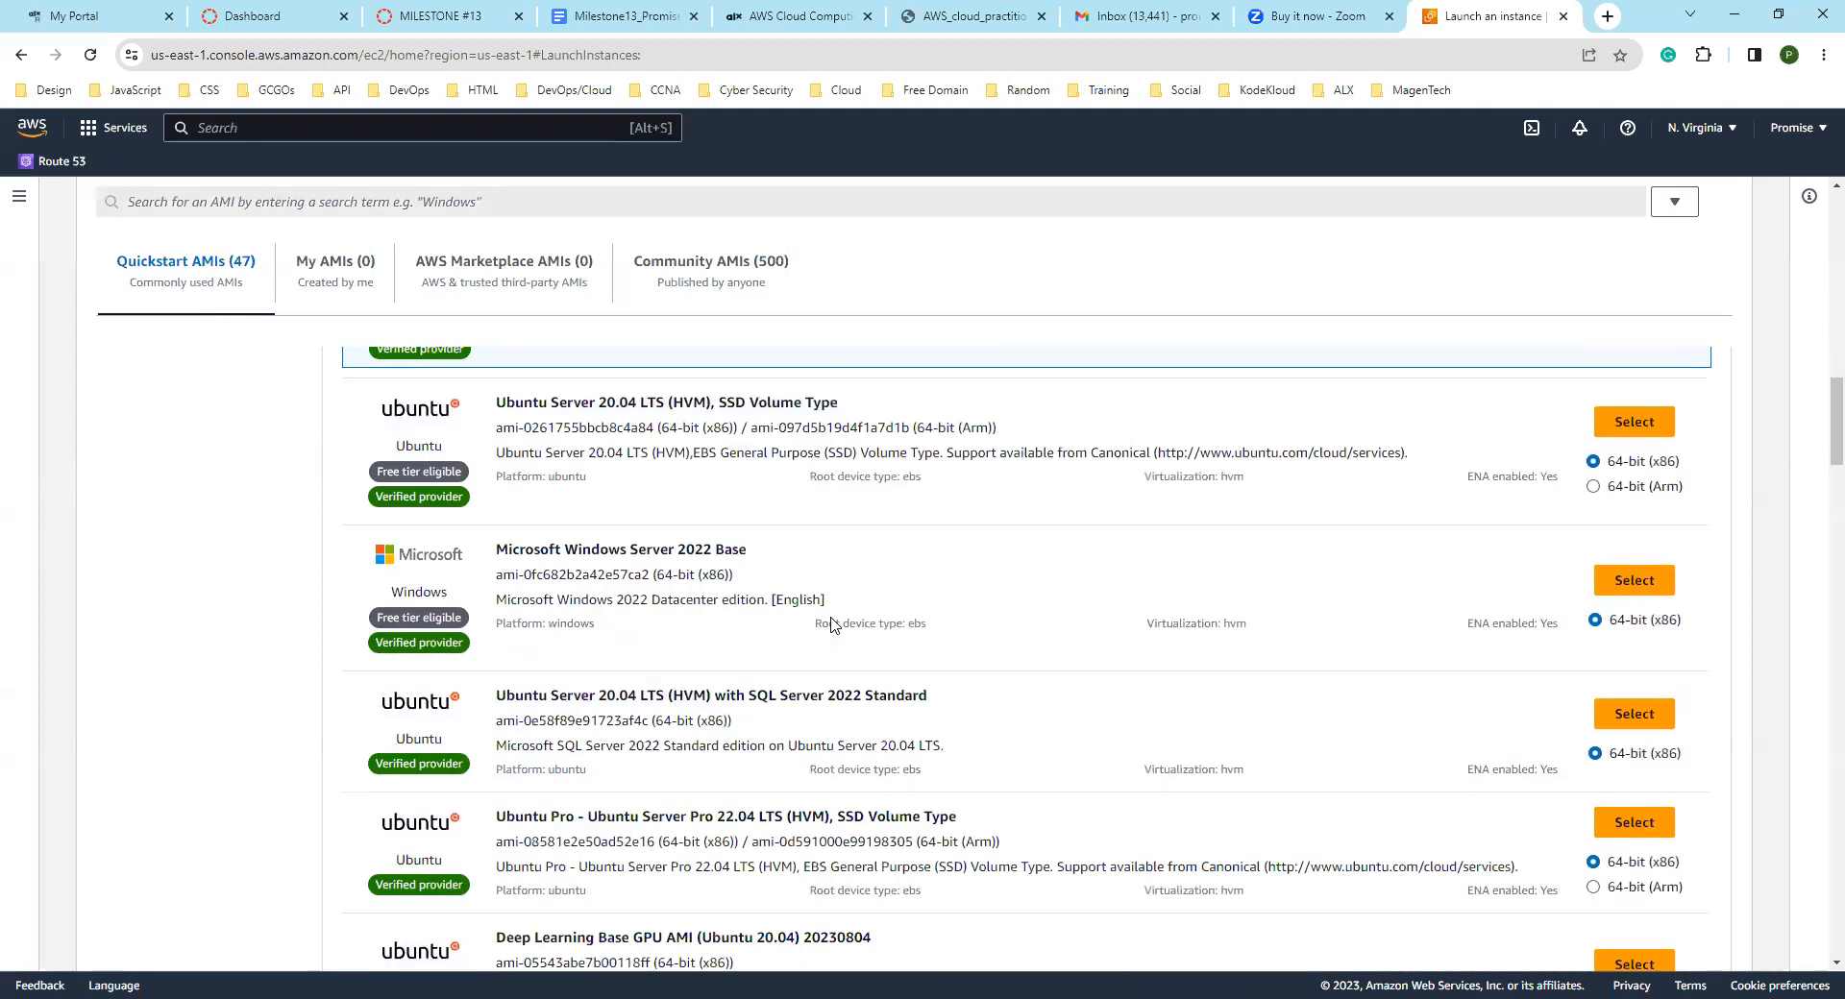
{"action": "scroll", "coordinate": [833, 620], "scroll_direction": "up", "scroll_amount": 10}
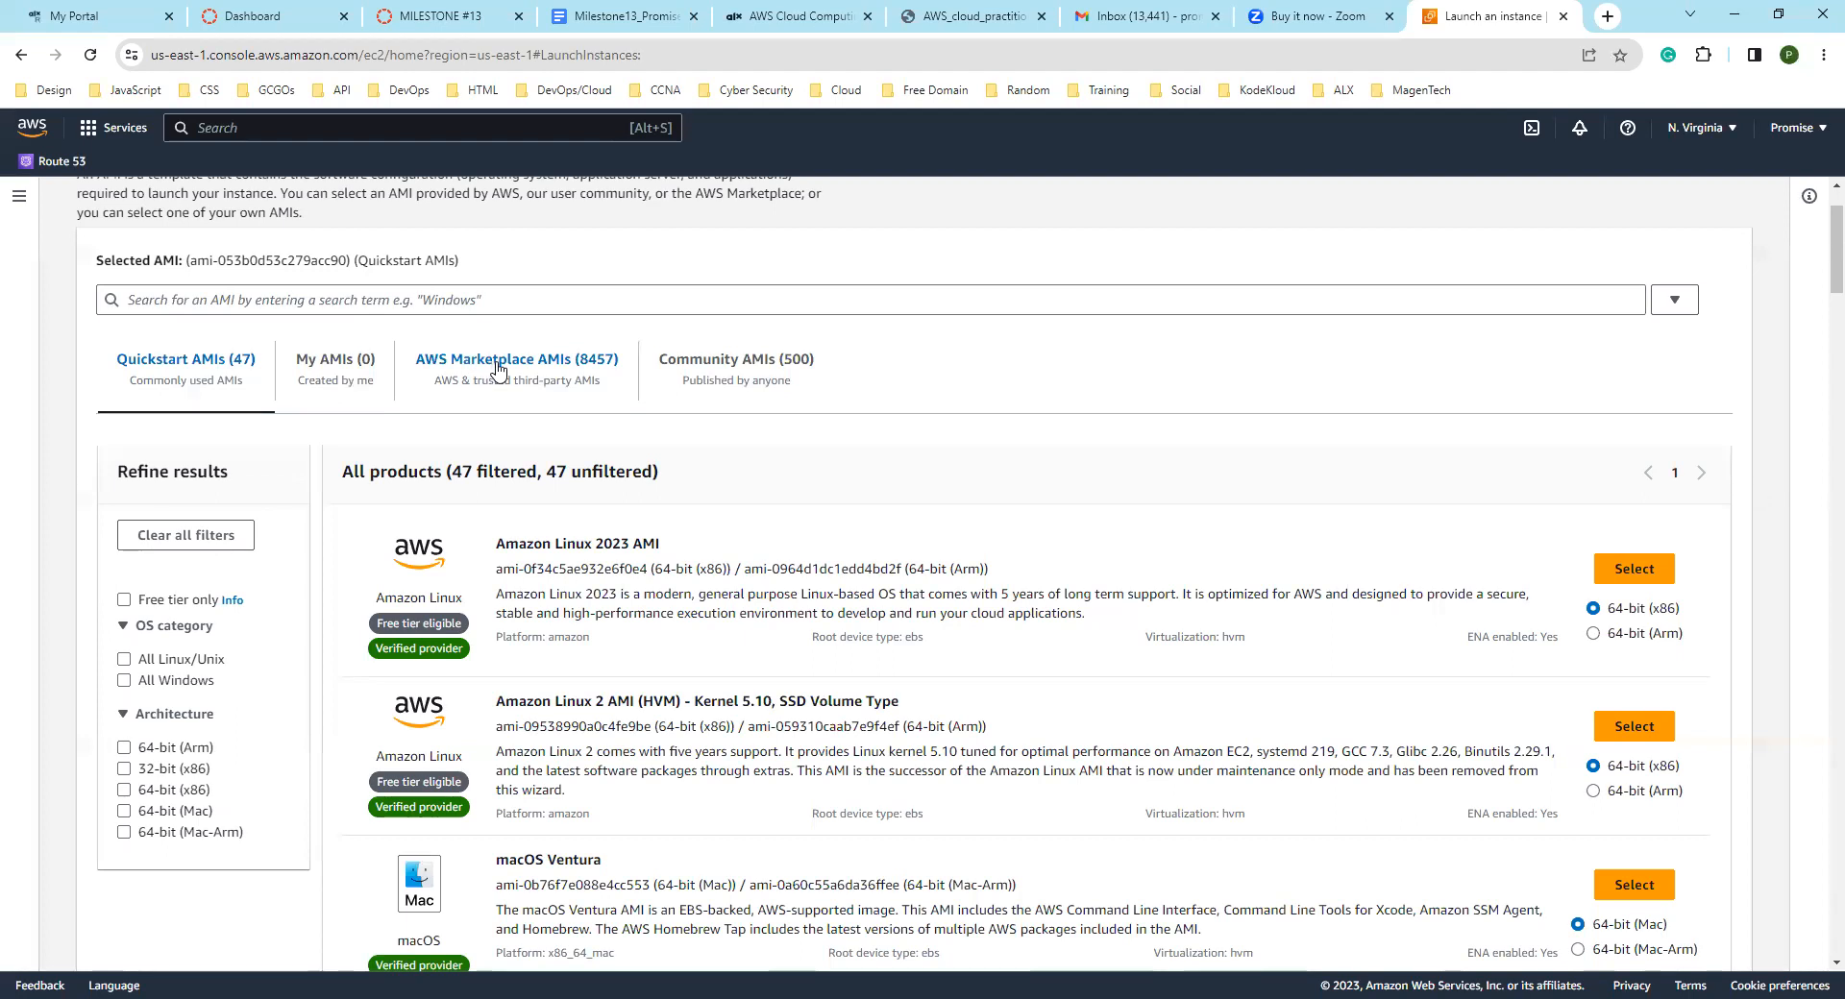
Step: Open the AWS Marketplace AMIs and examine the third-party images, their publishers and their pricing
{"action": "scroll", "coordinate": [498, 708], "scroll_direction": "down", "scroll_amount": 12}
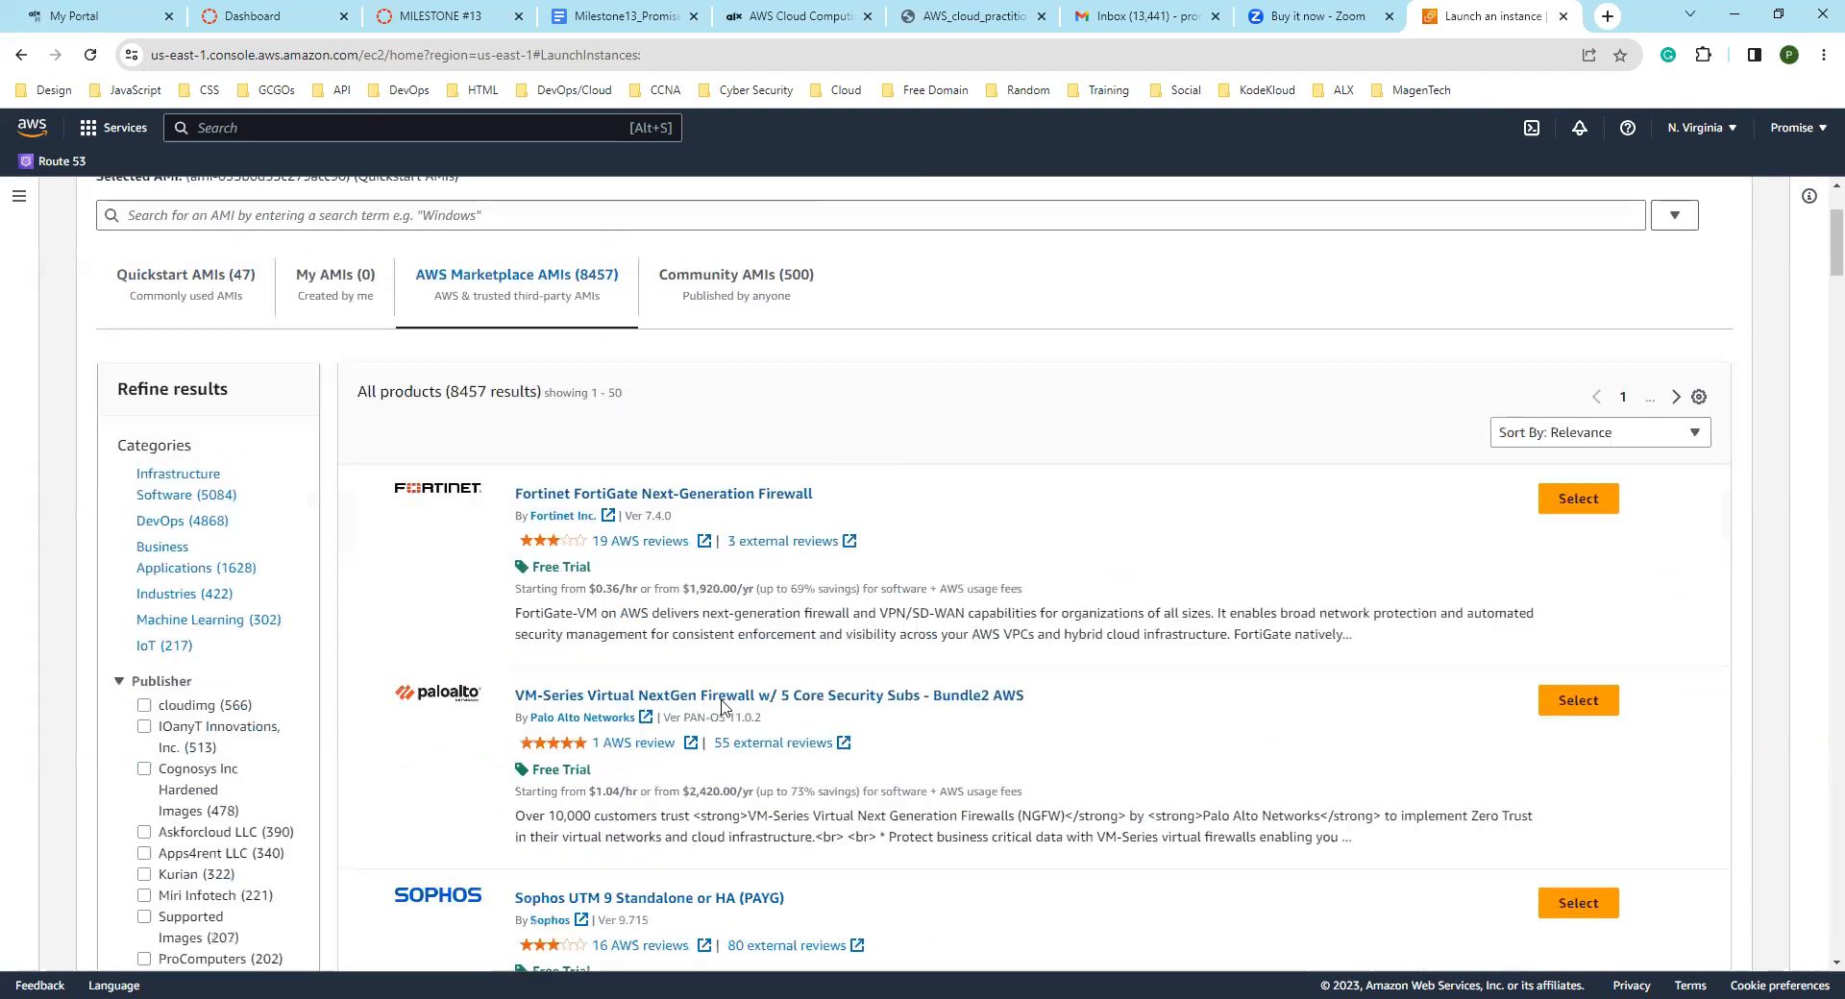
{"action": "scroll", "coordinate": [705, 690], "scroll_direction": "down", "scroll_amount": 10}
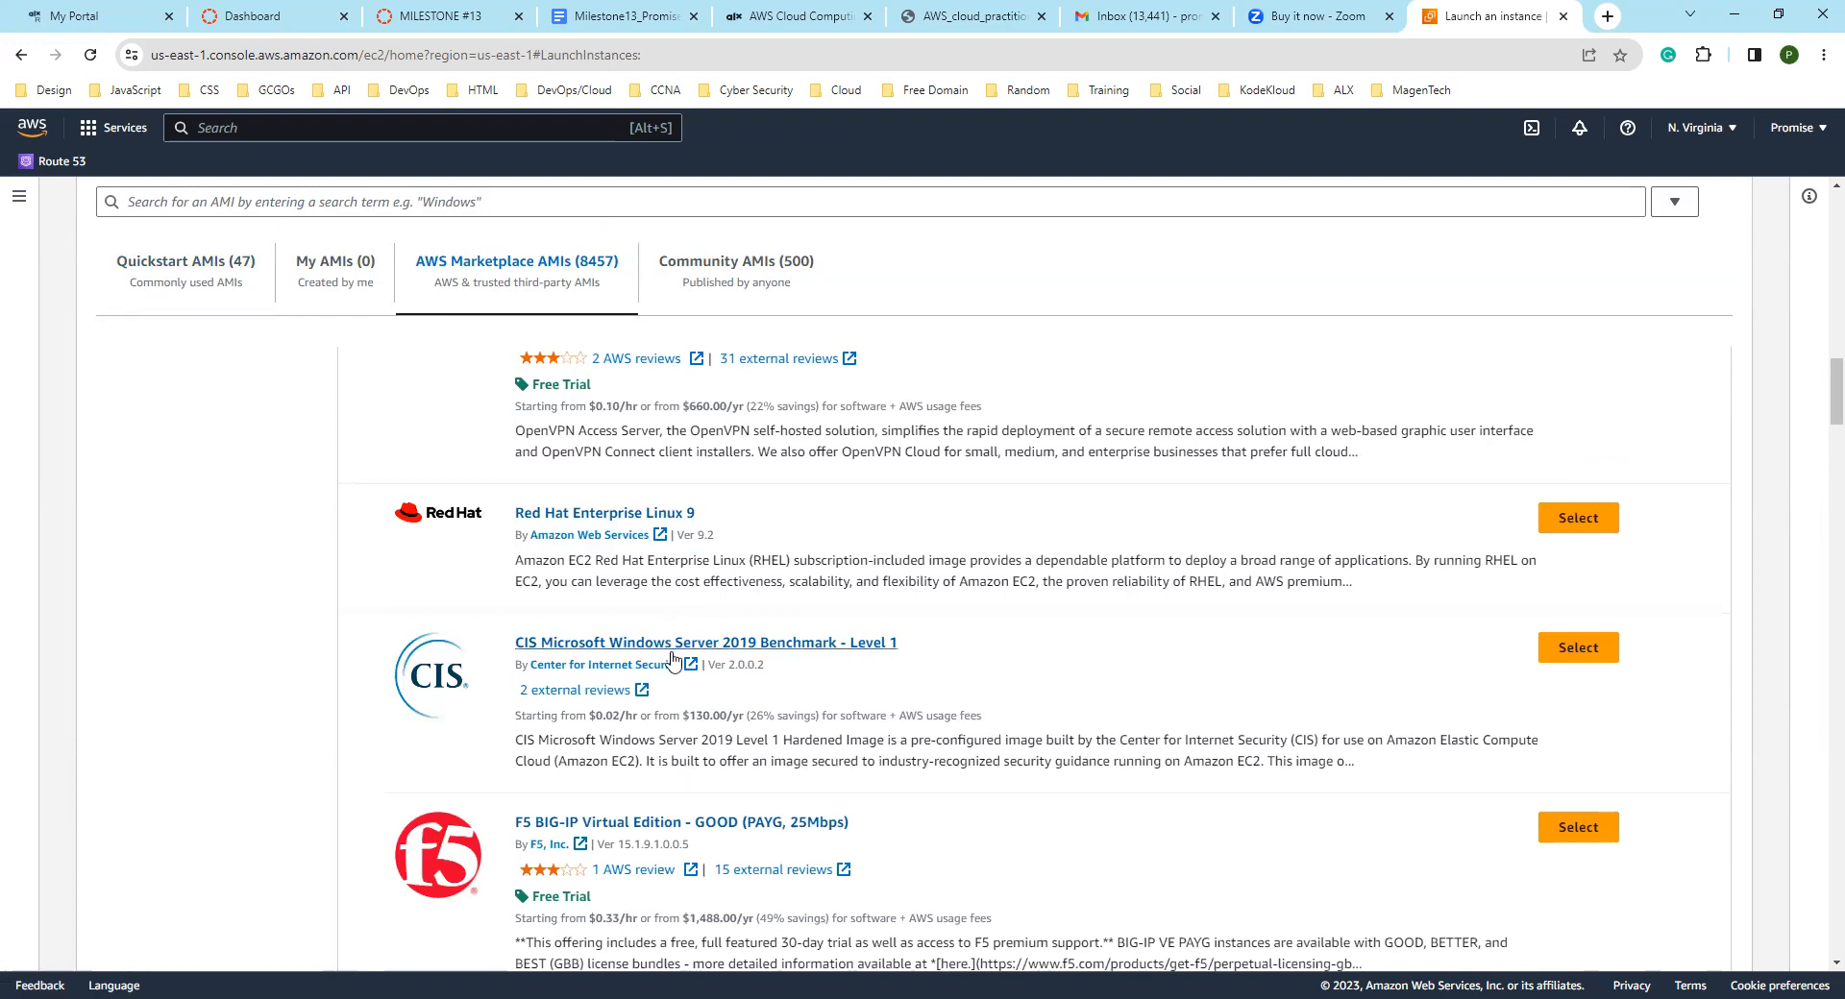
{"action": "scroll", "coordinate": [672, 658], "scroll_direction": "down", "scroll_amount": 8}
{"action": "scroll", "coordinate": [654, 629], "scroll_direction": "up", "scroll_amount": 2}
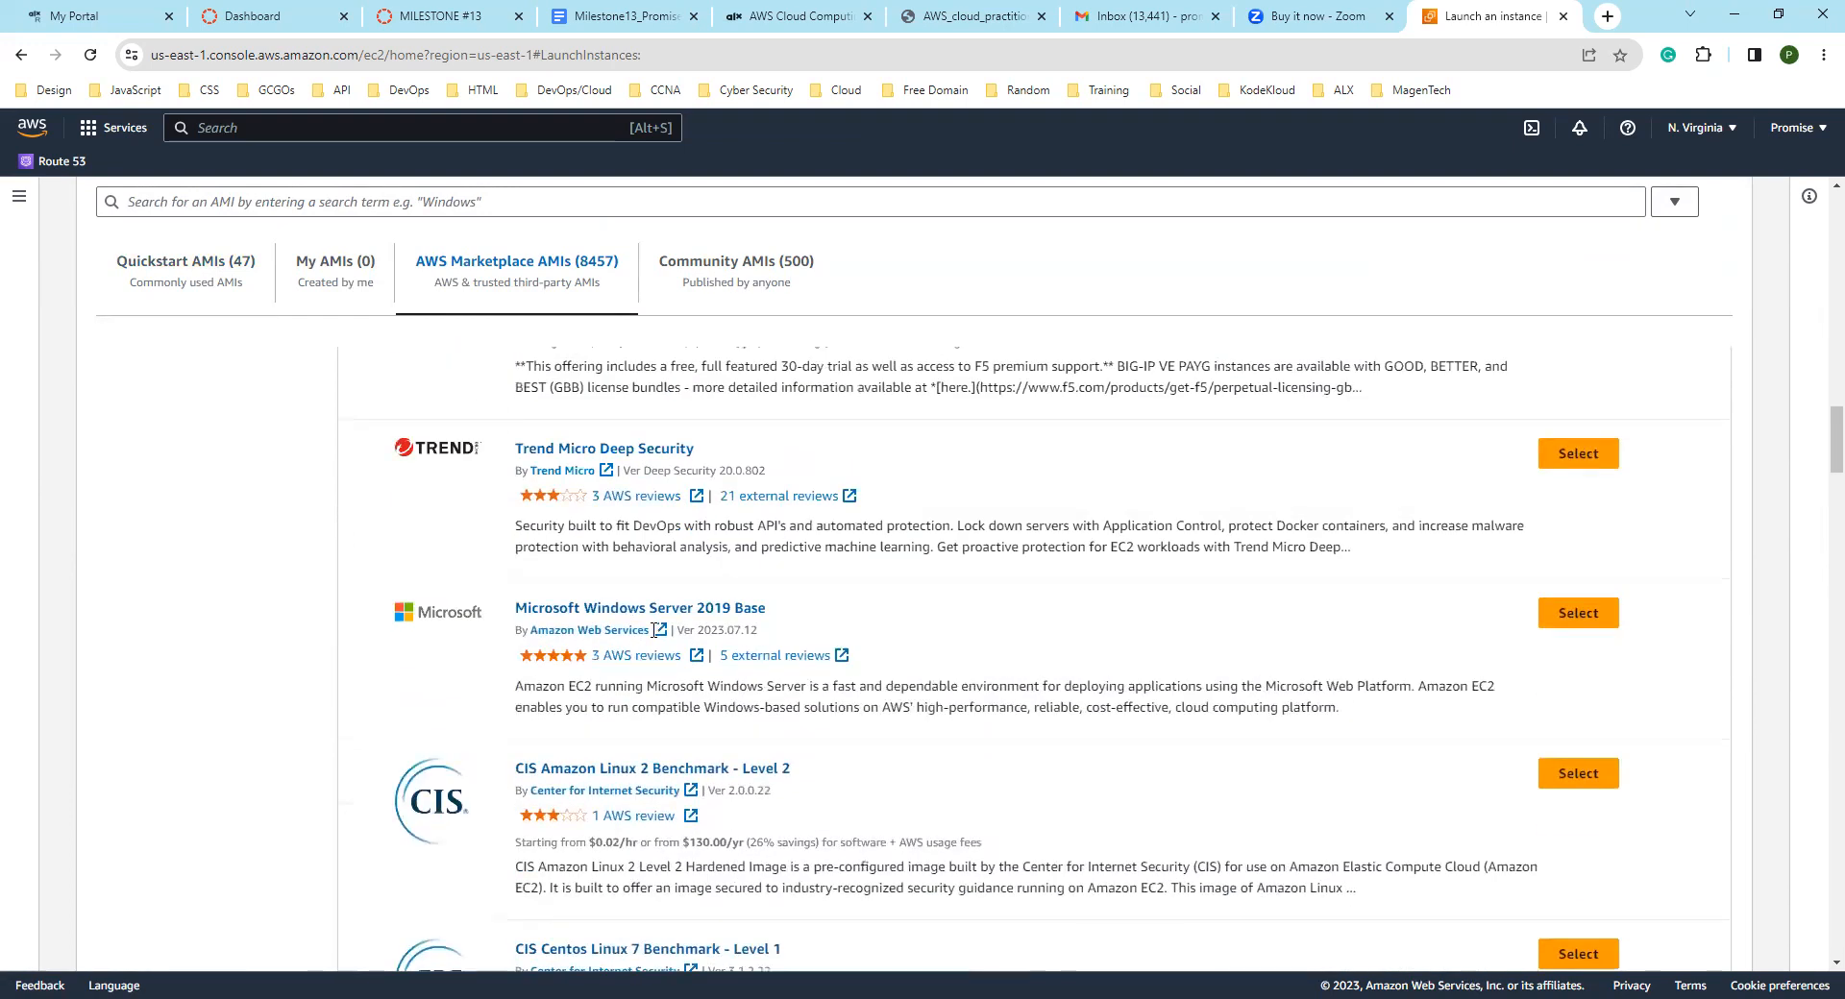
{"action": "scroll", "coordinate": [653, 629], "scroll_direction": "down", "scroll_amount": 10}
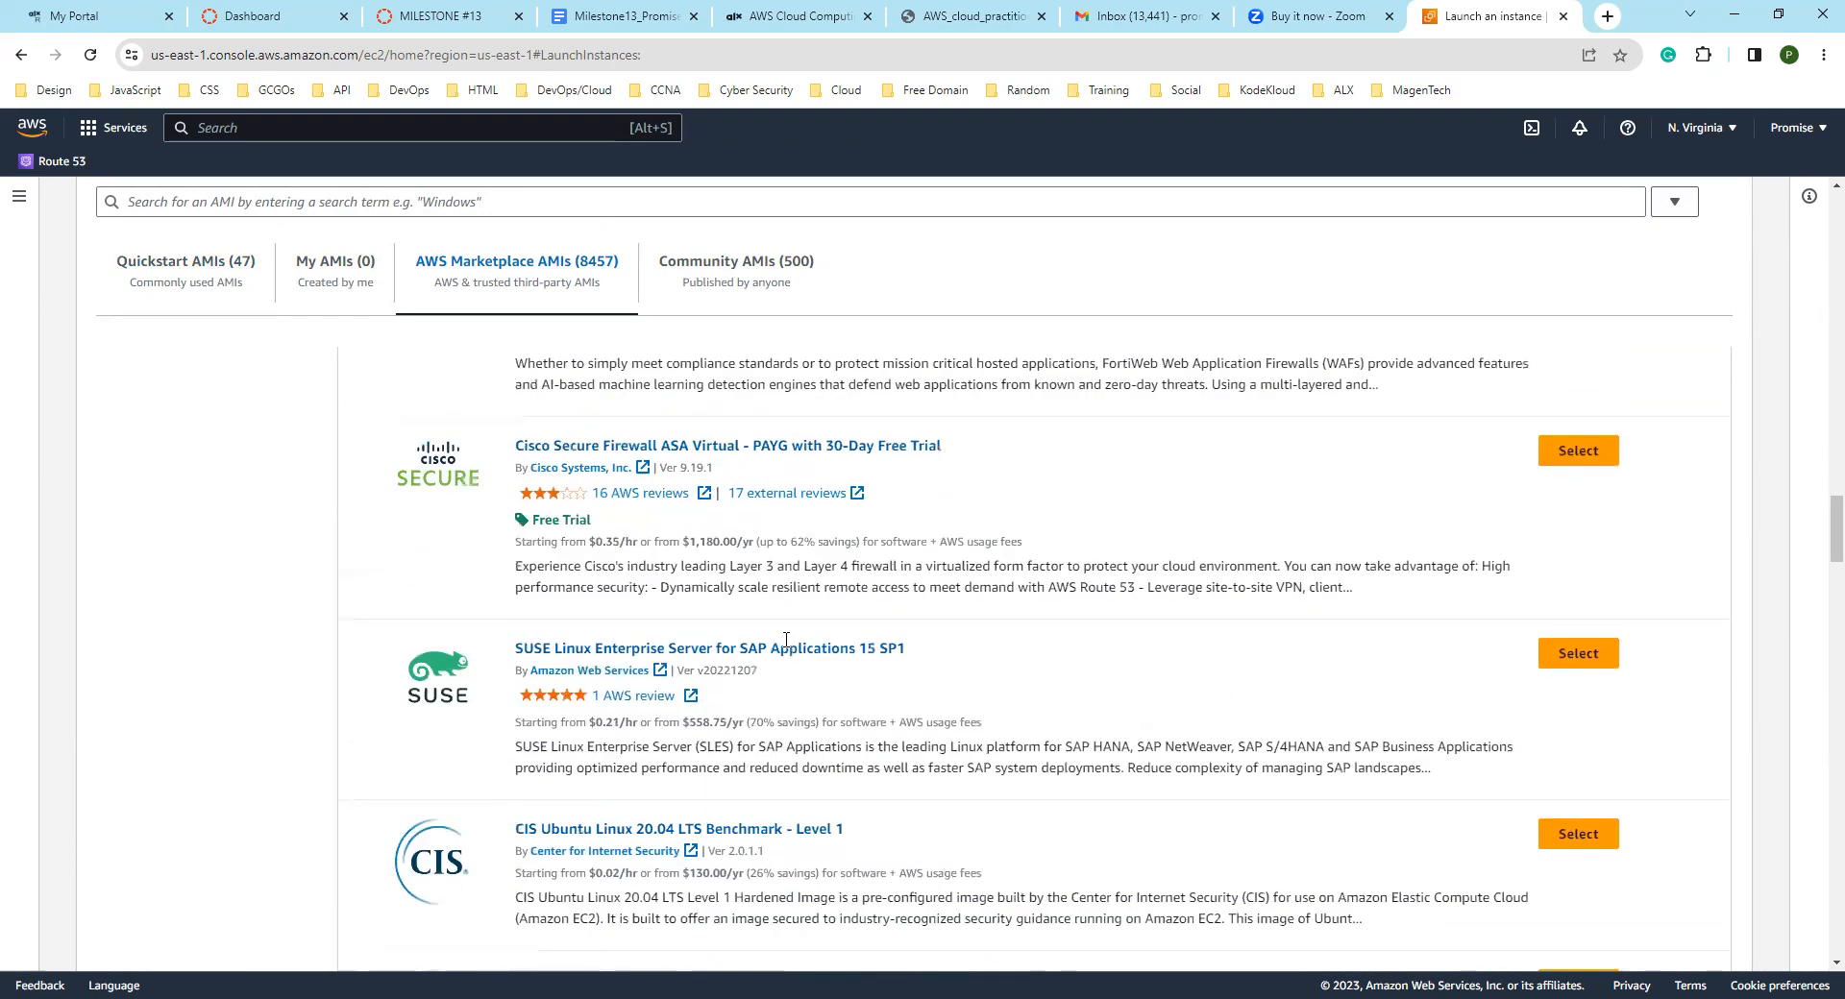
{"action": "scroll", "coordinate": [786, 640], "scroll_direction": "down", "scroll_amount": 6}
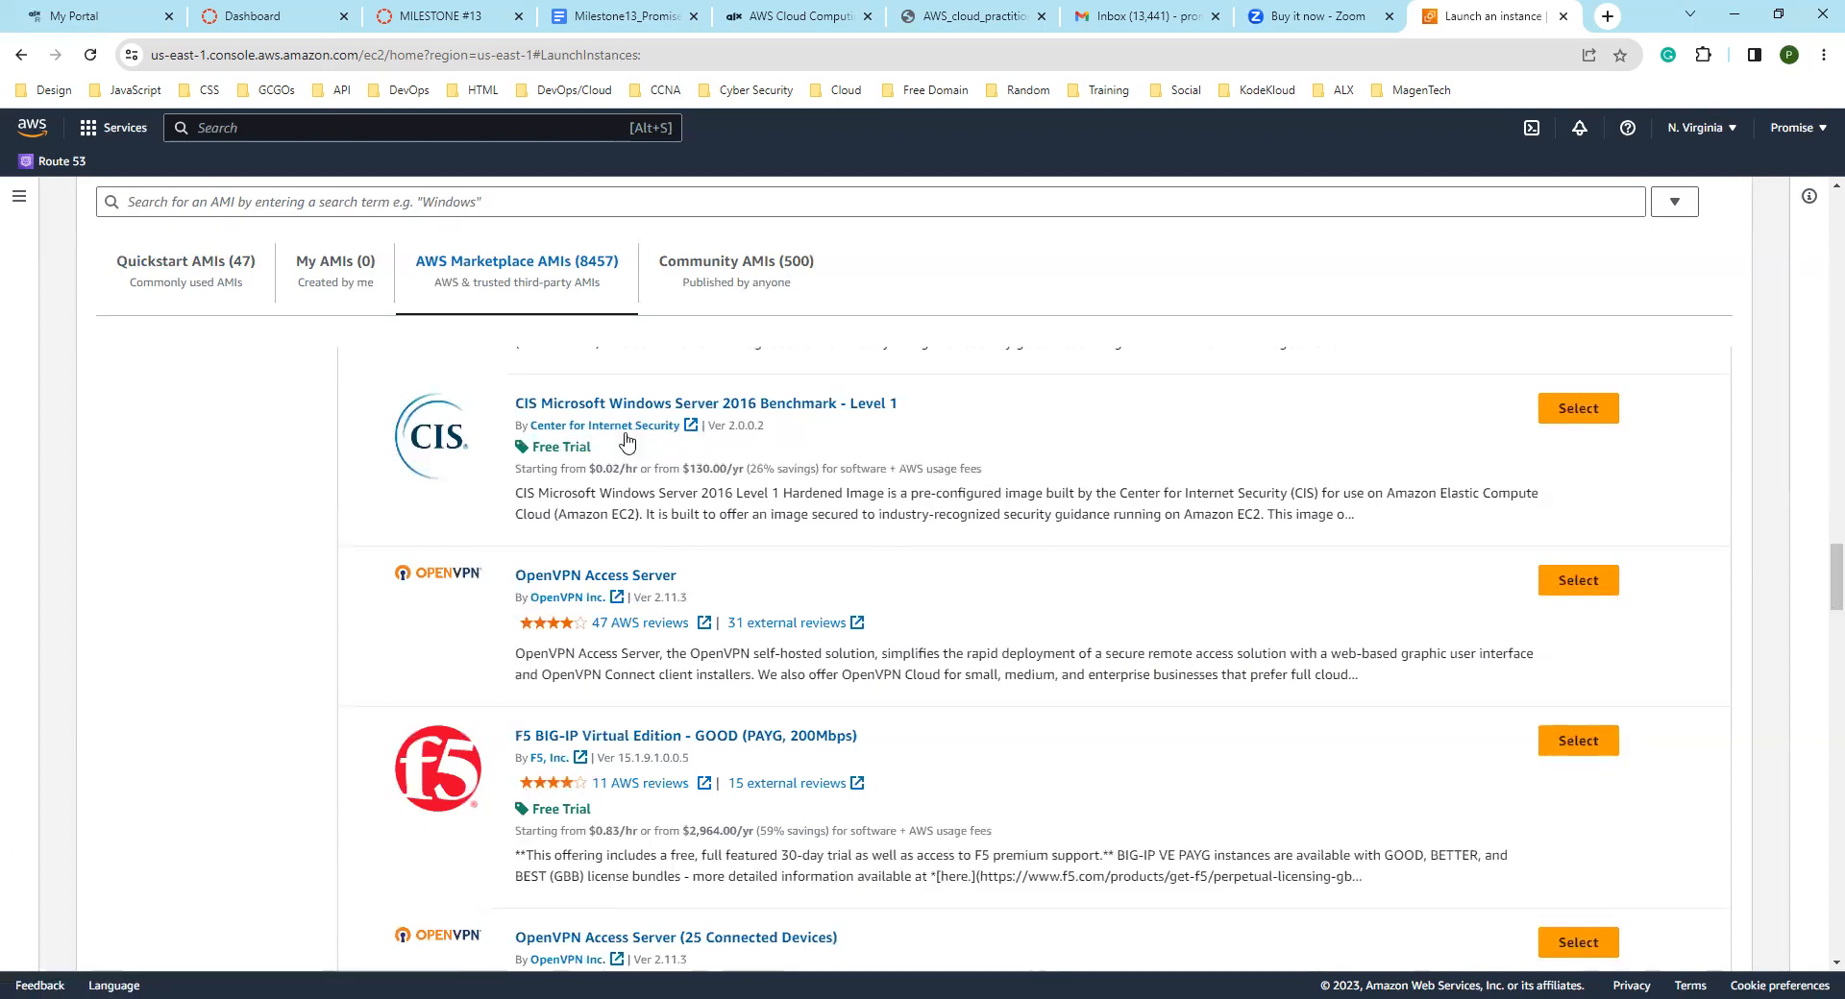
{"action": "scroll", "coordinate": [685, 577], "scroll_direction": "down", "scroll_amount": 2}
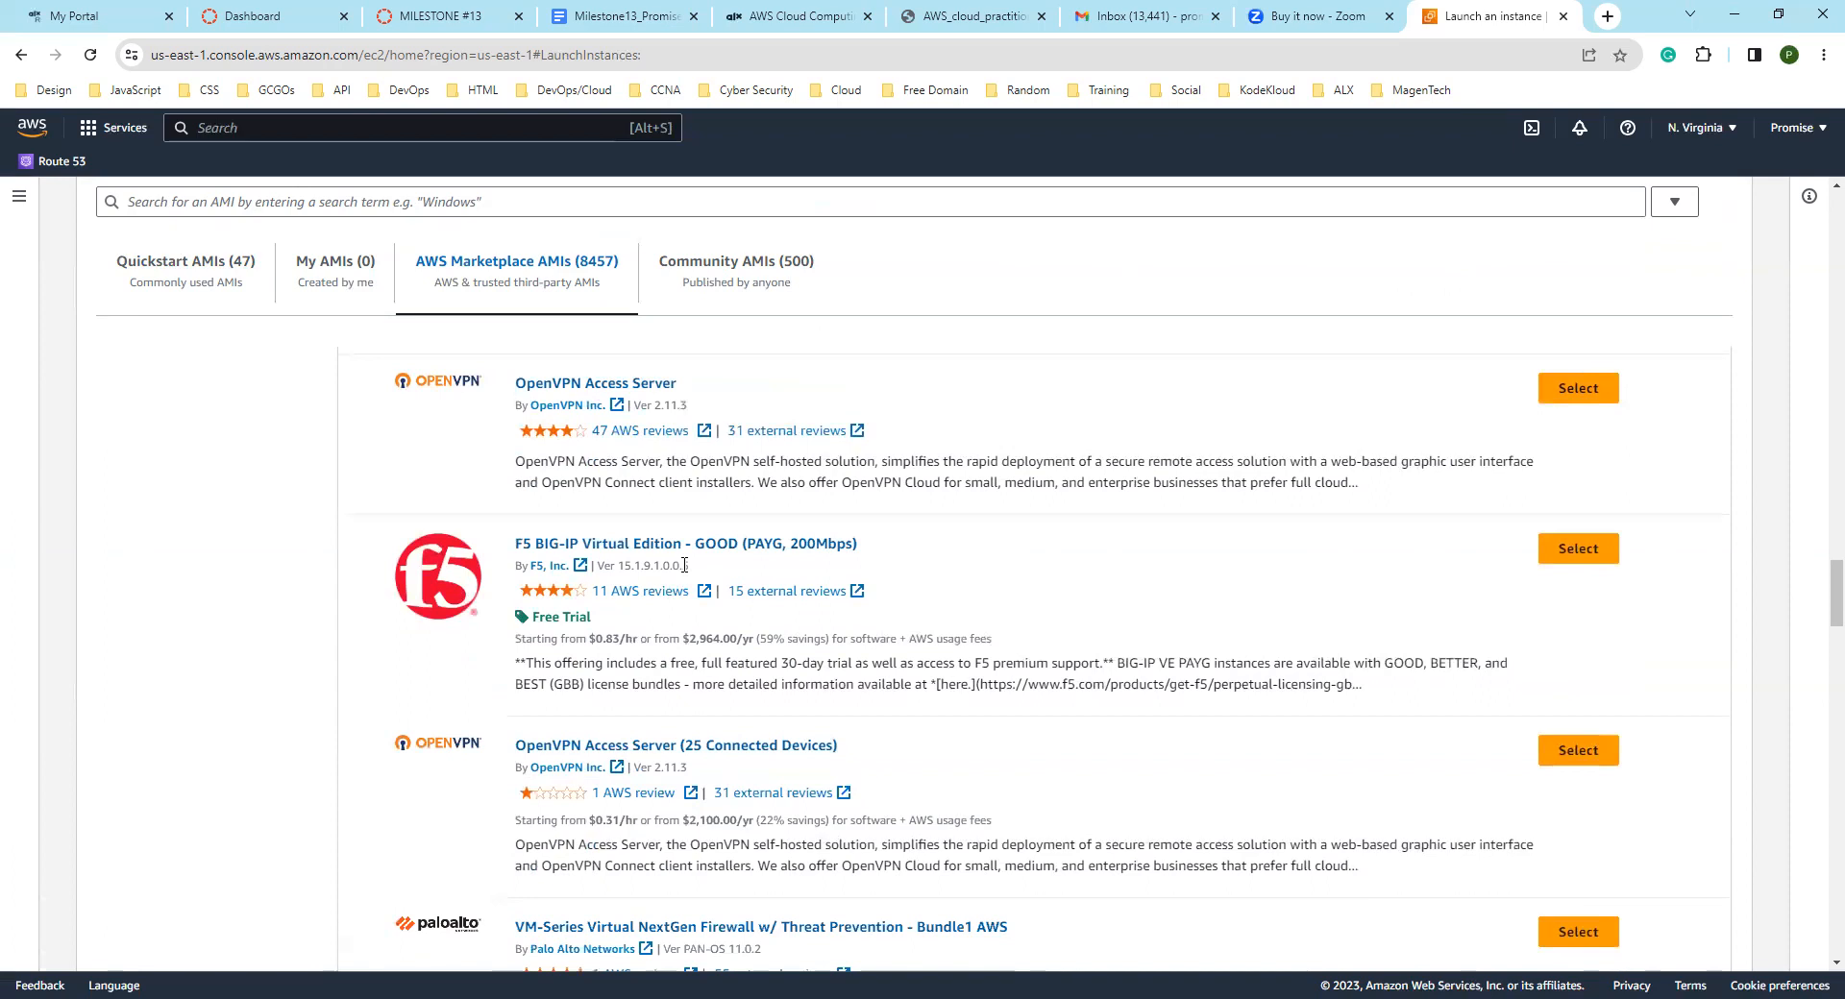
{"action": "scroll", "coordinate": [684, 567], "scroll_direction": "down", "scroll_amount": 4}
{"action": "scroll", "coordinate": [684, 562], "scroll_direction": "down", "scroll_amount": 3}
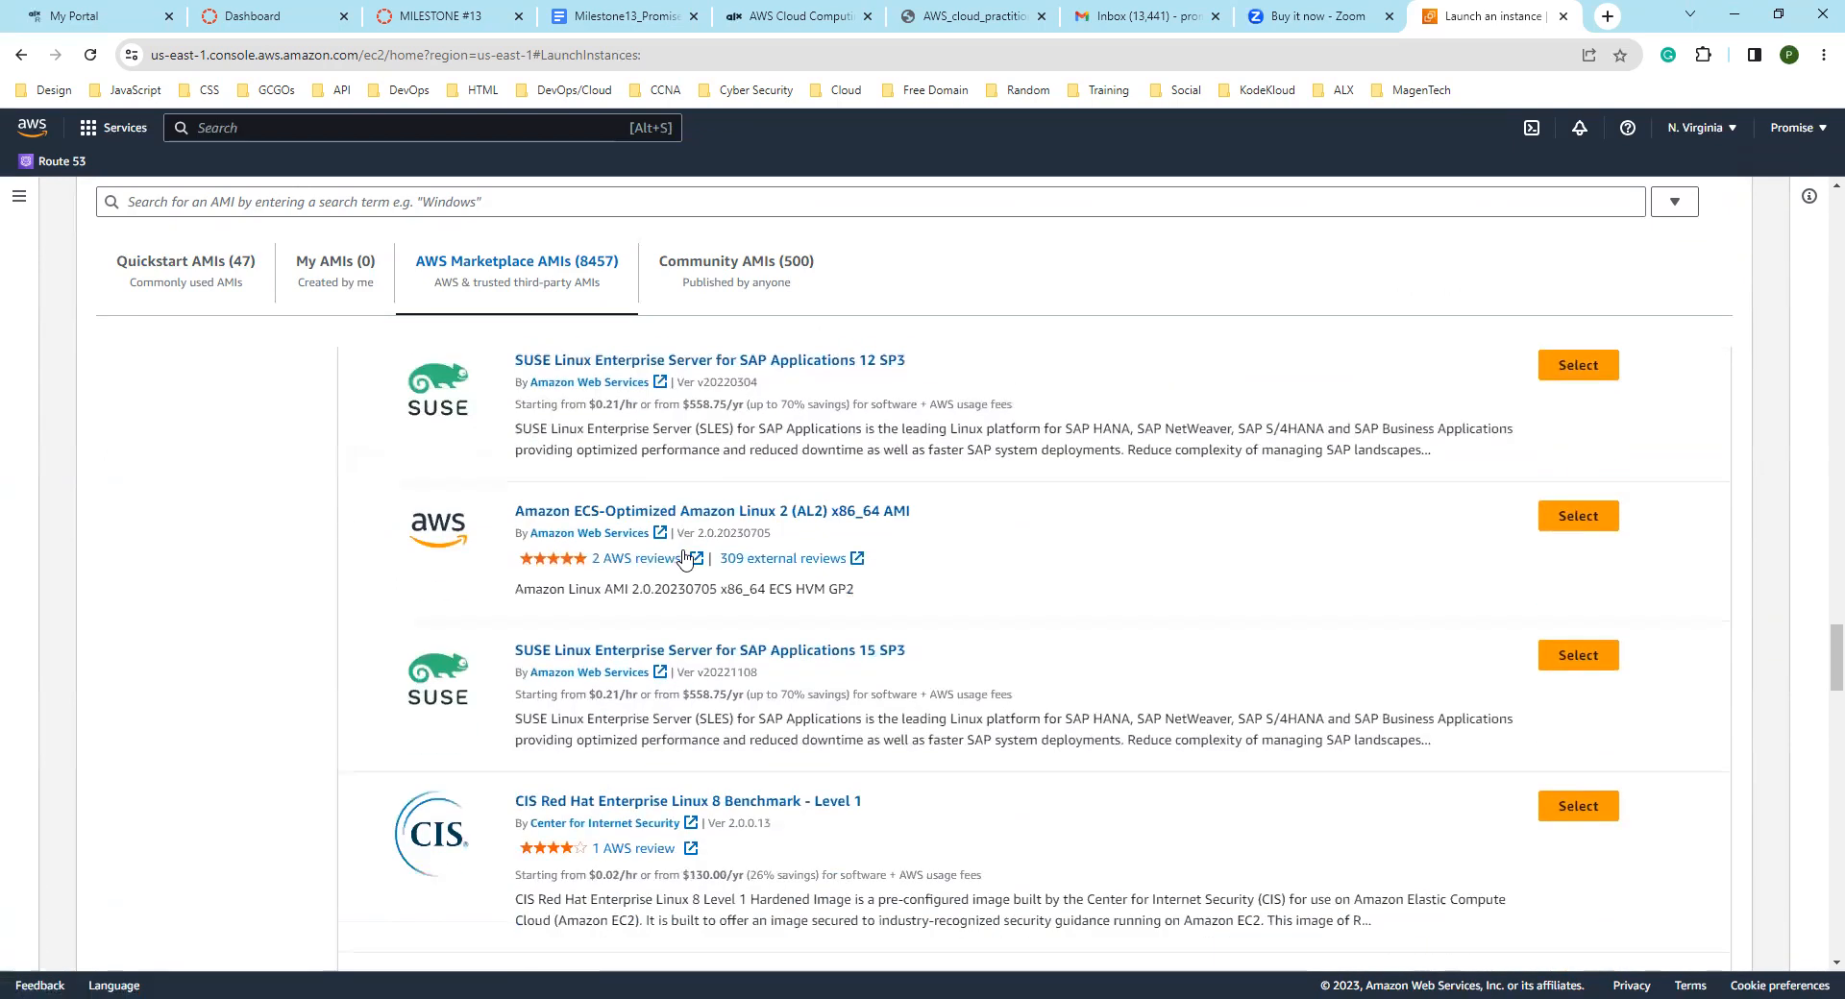
{"action": "scroll", "coordinate": [693, 536], "scroll_direction": "down", "scroll_amount": 3}
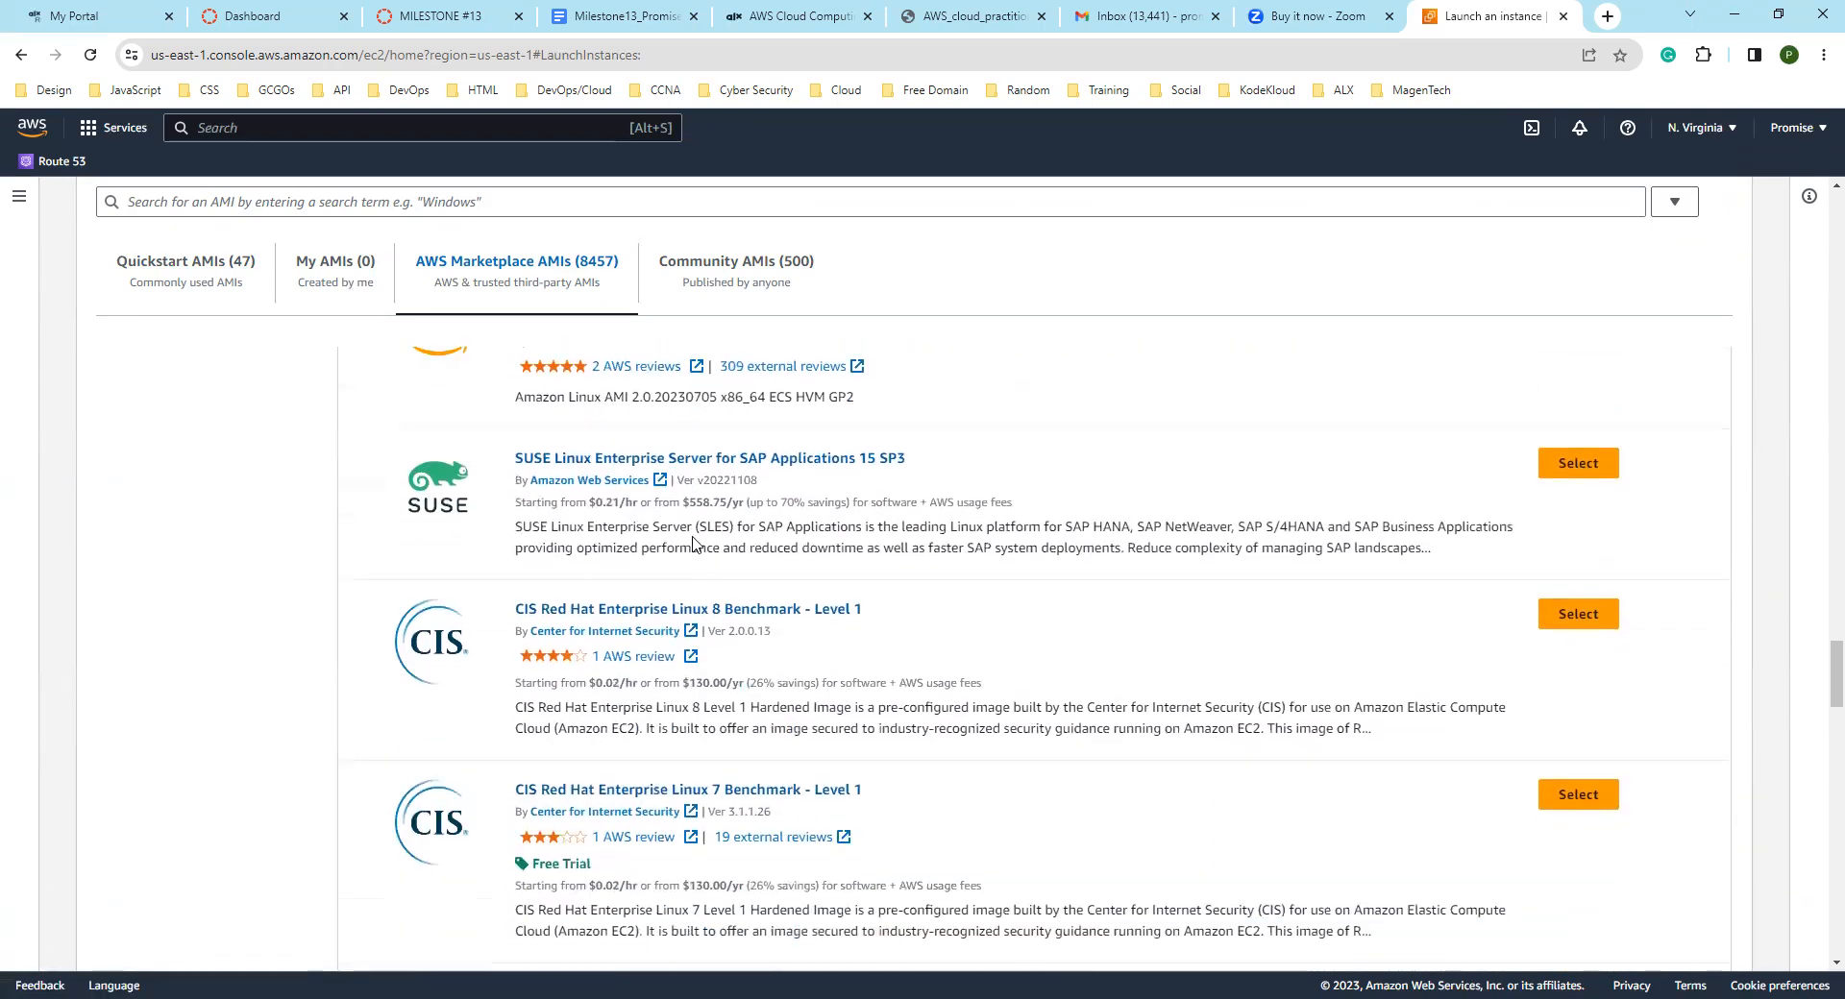
{"action": "scroll", "coordinate": [693, 538], "scroll_direction": "down", "scroll_amount": 1}
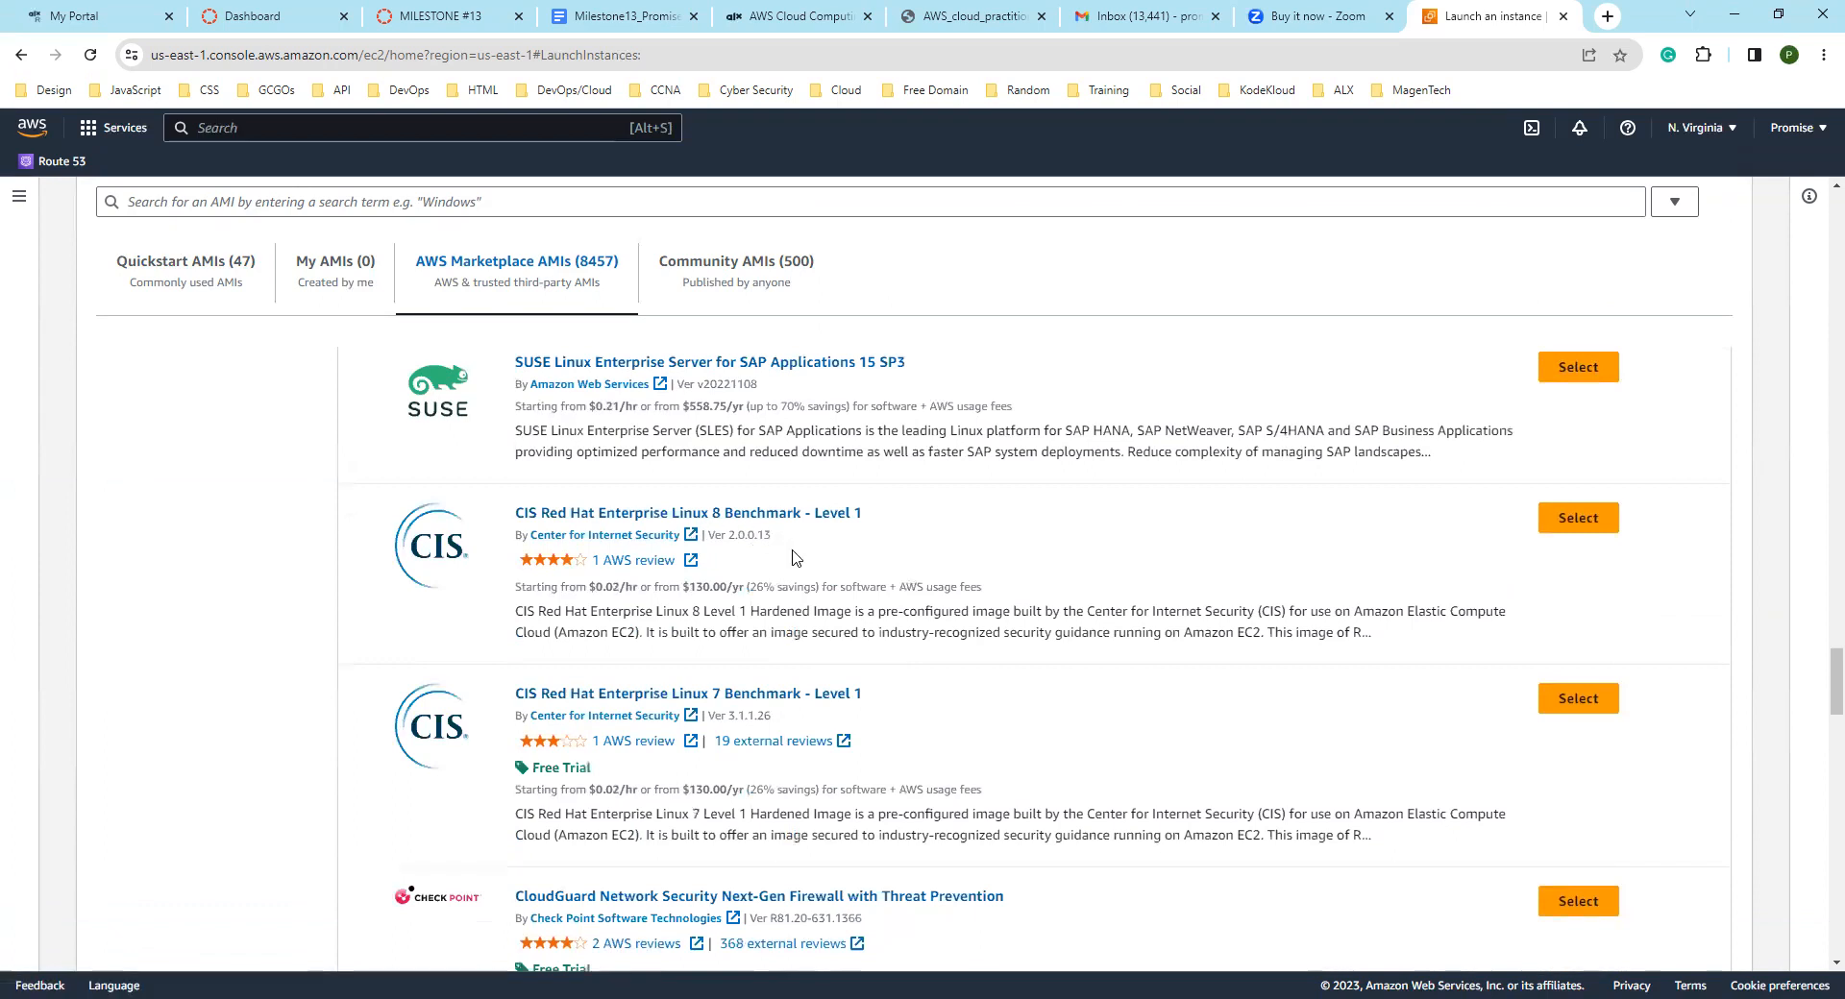
{"action": "scroll", "coordinate": [794, 556], "scroll_direction": "down", "scroll_amount": 2}
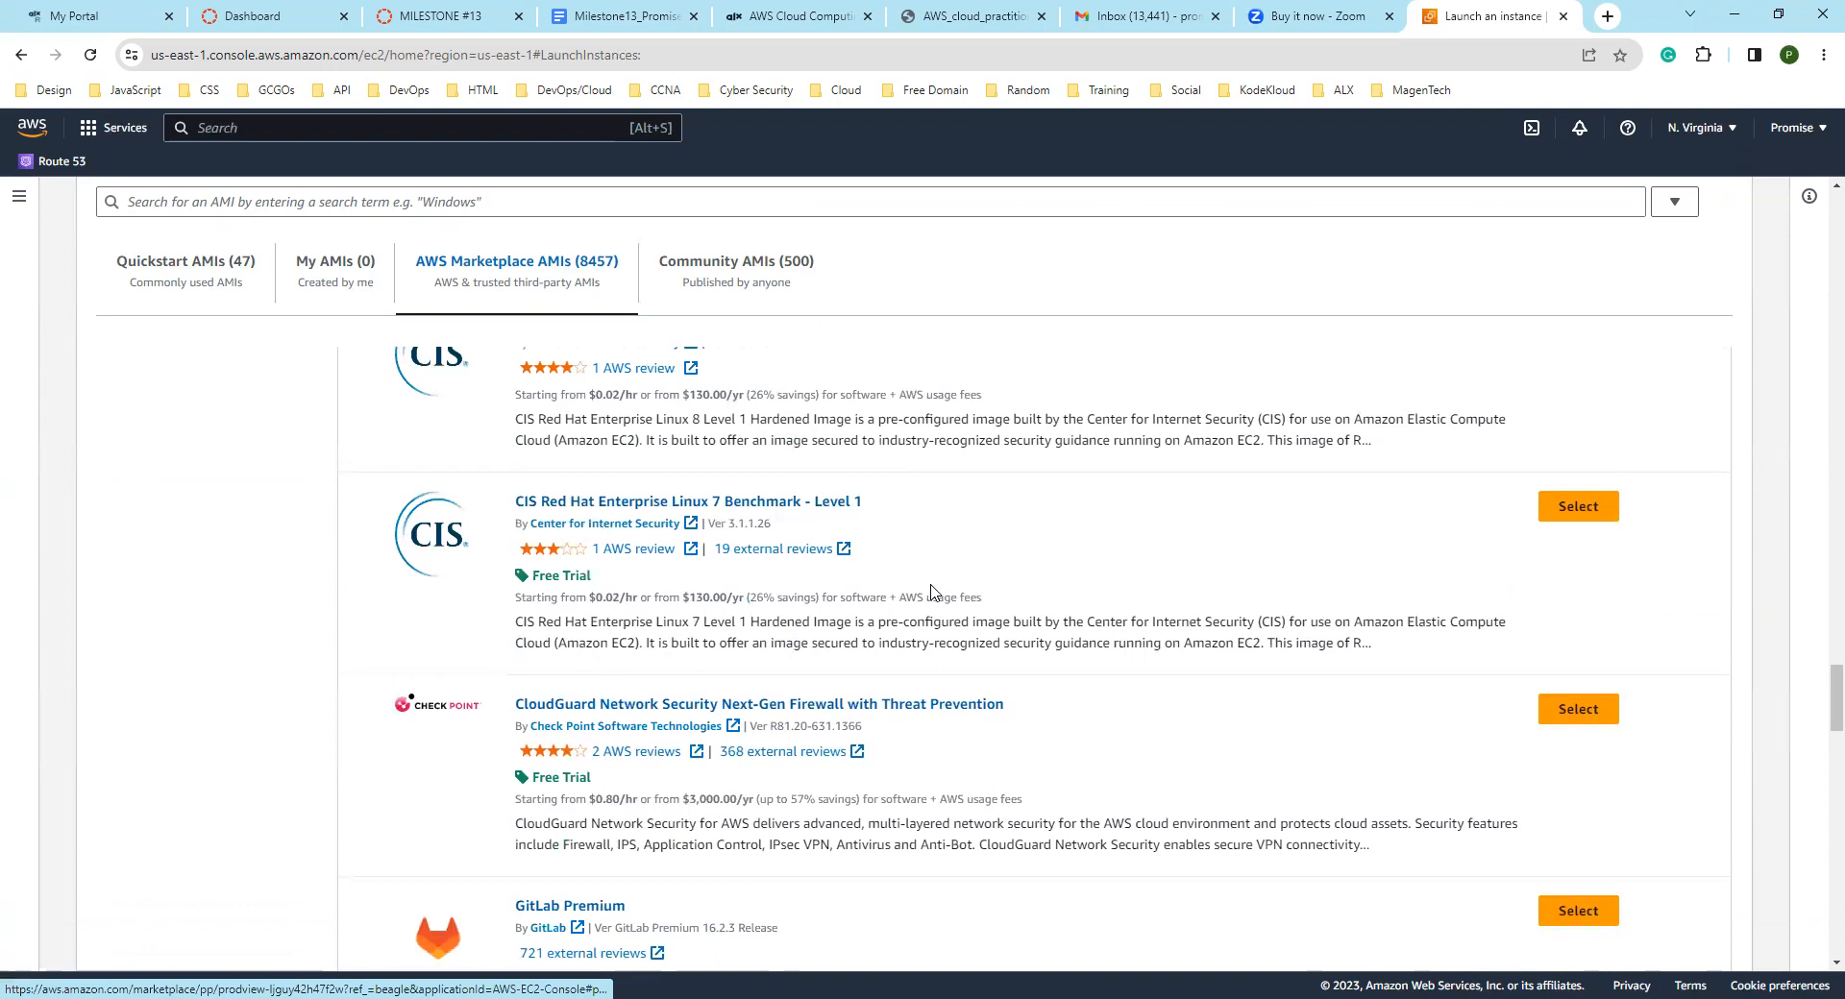
{"action": "scroll", "coordinate": [912, 591], "scroll_direction": "down", "scroll_amount": 3}
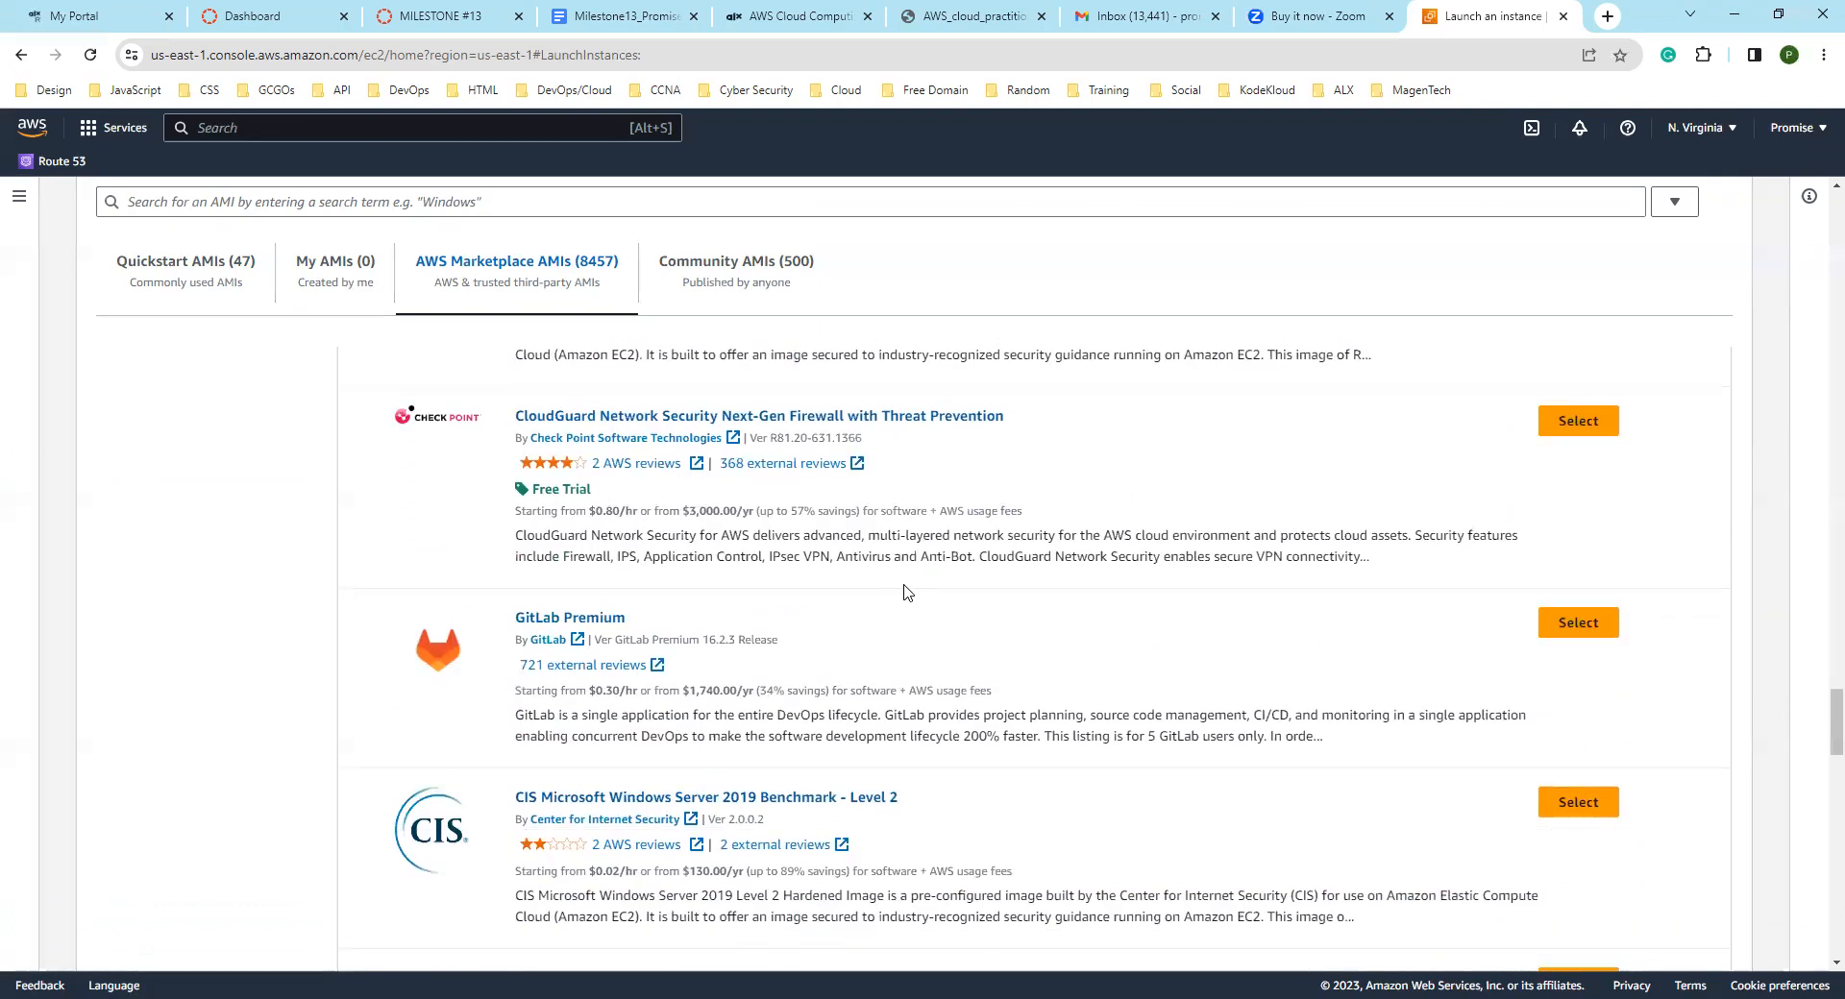
{"action": "scroll", "coordinate": [903, 586], "scroll_direction": "down", "scroll_amount": 7}
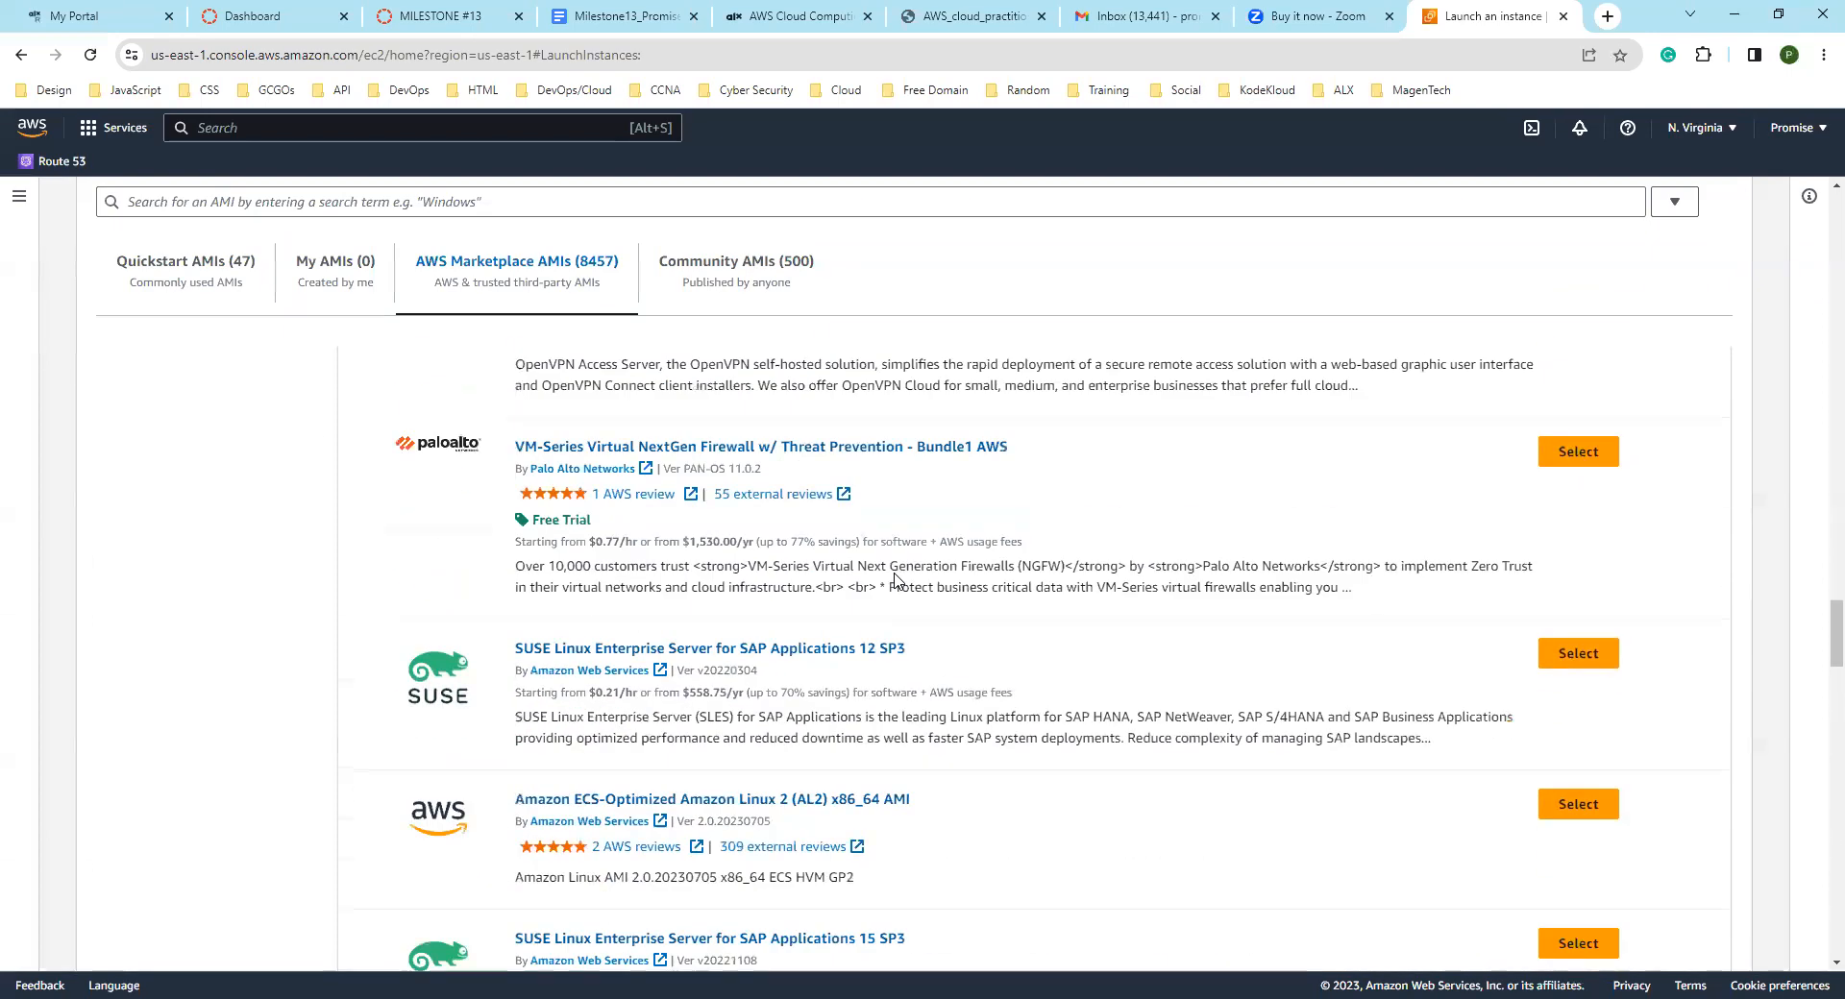
{"action": "scroll", "coordinate": [912, 579], "scroll_direction": "up", "scroll_amount": 9}
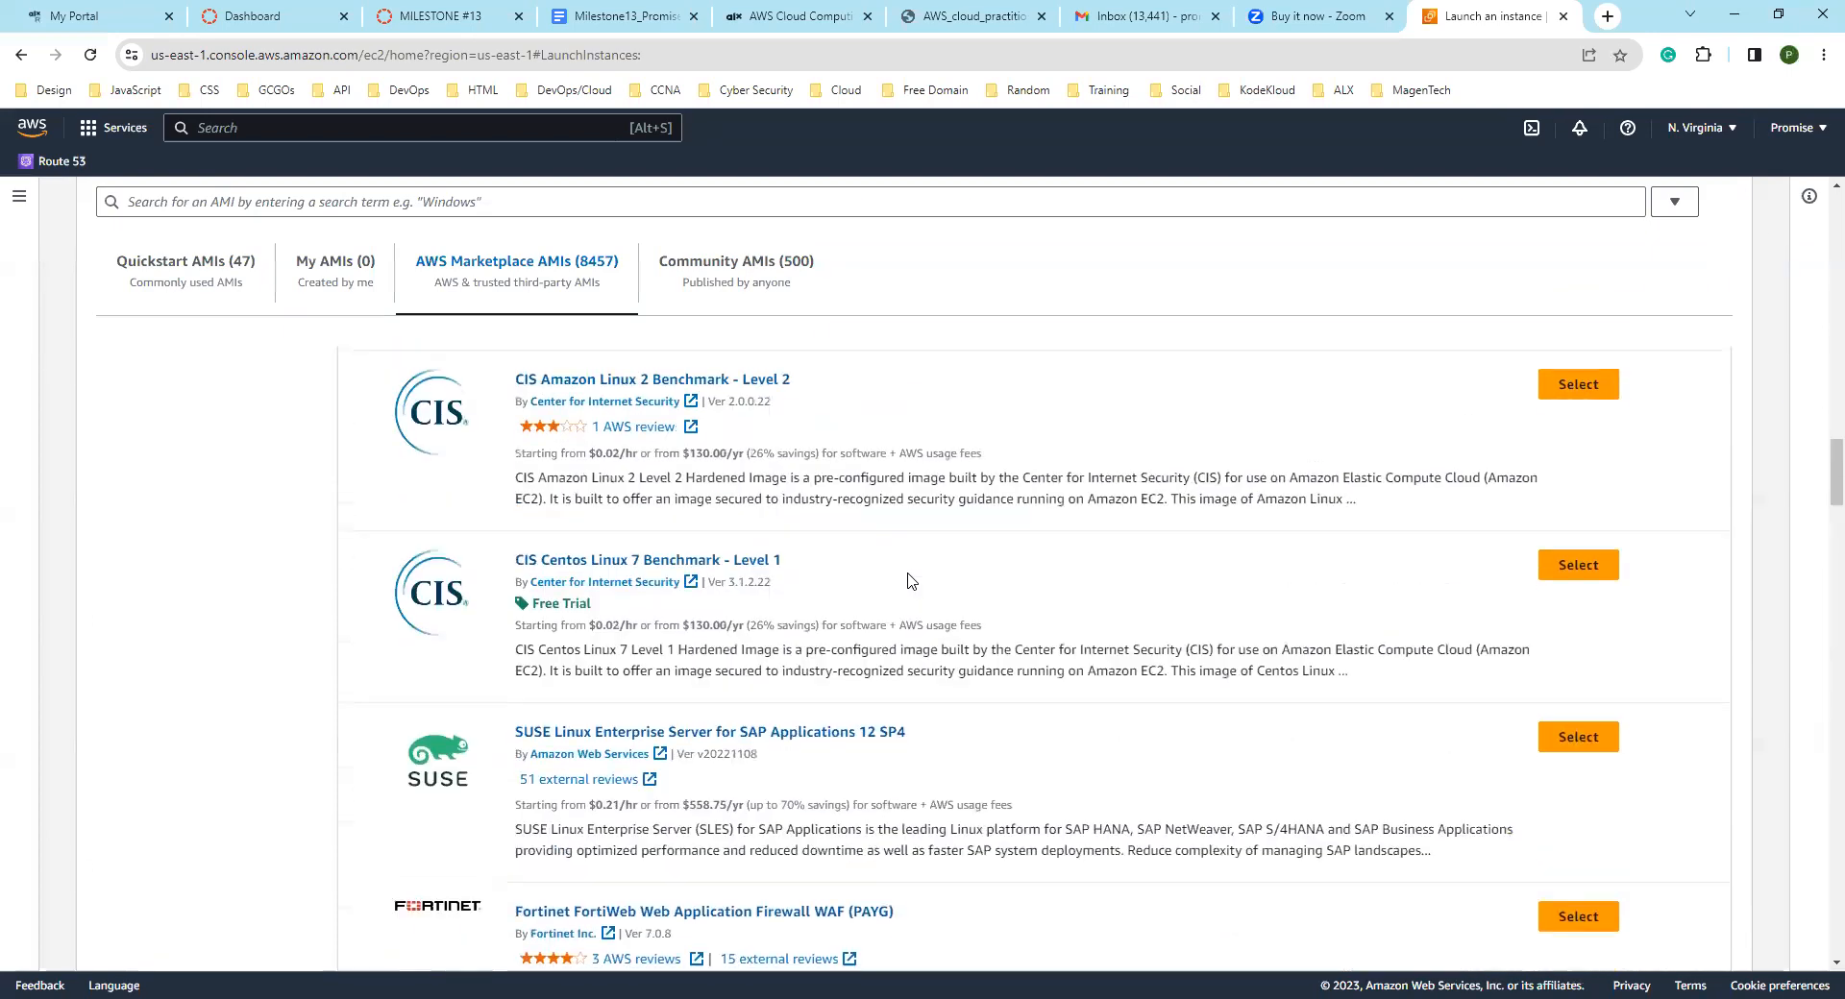
{"action": "scroll", "coordinate": [882, 581], "scroll_direction": "up", "scroll_amount": 5}
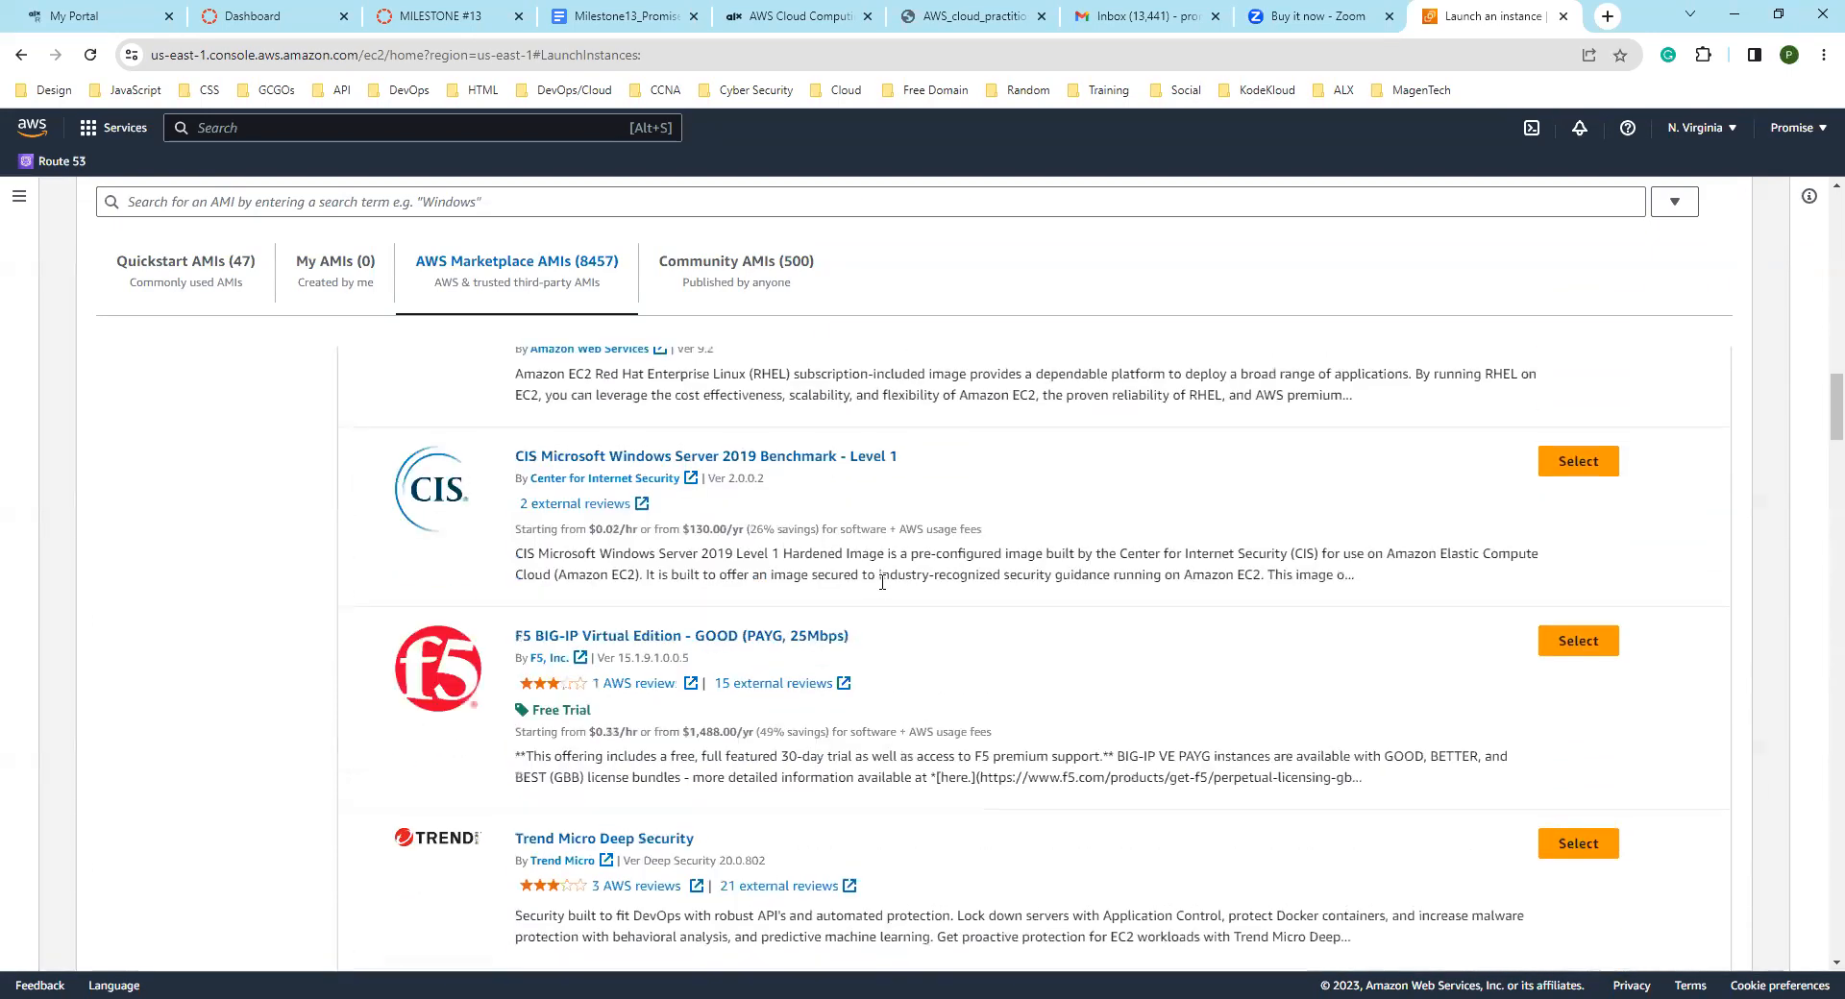
Step: Look through the Quickstart AMIs again and return to the Launch an instance form
{"action": "left_click", "coordinate": [215, 278]}
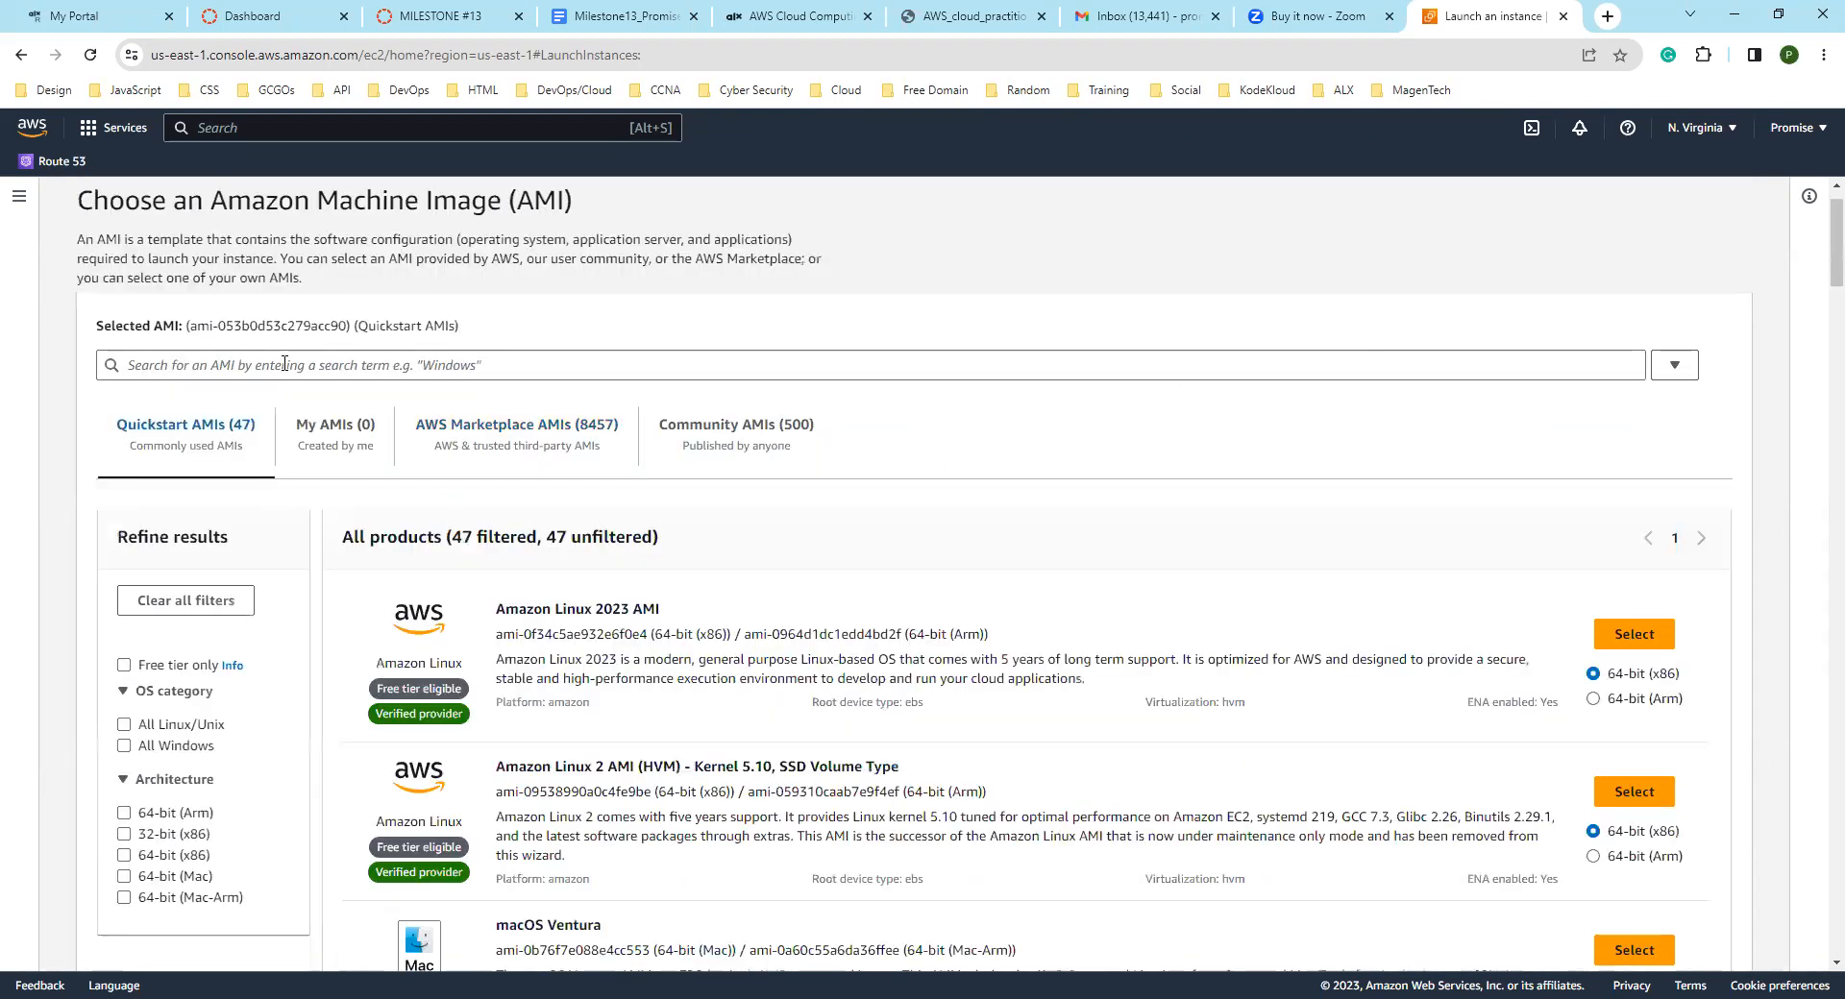
{"action": "scroll", "coordinate": [829, 588], "scroll_direction": "down", "scroll_amount": 10}
{"action": "scroll", "coordinate": [824, 588], "scroll_direction": "down", "scroll_amount": 3}
{"action": "scroll", "coordinate": [797, 567], "scroll_direction": "up", "scroll_amount": 13}
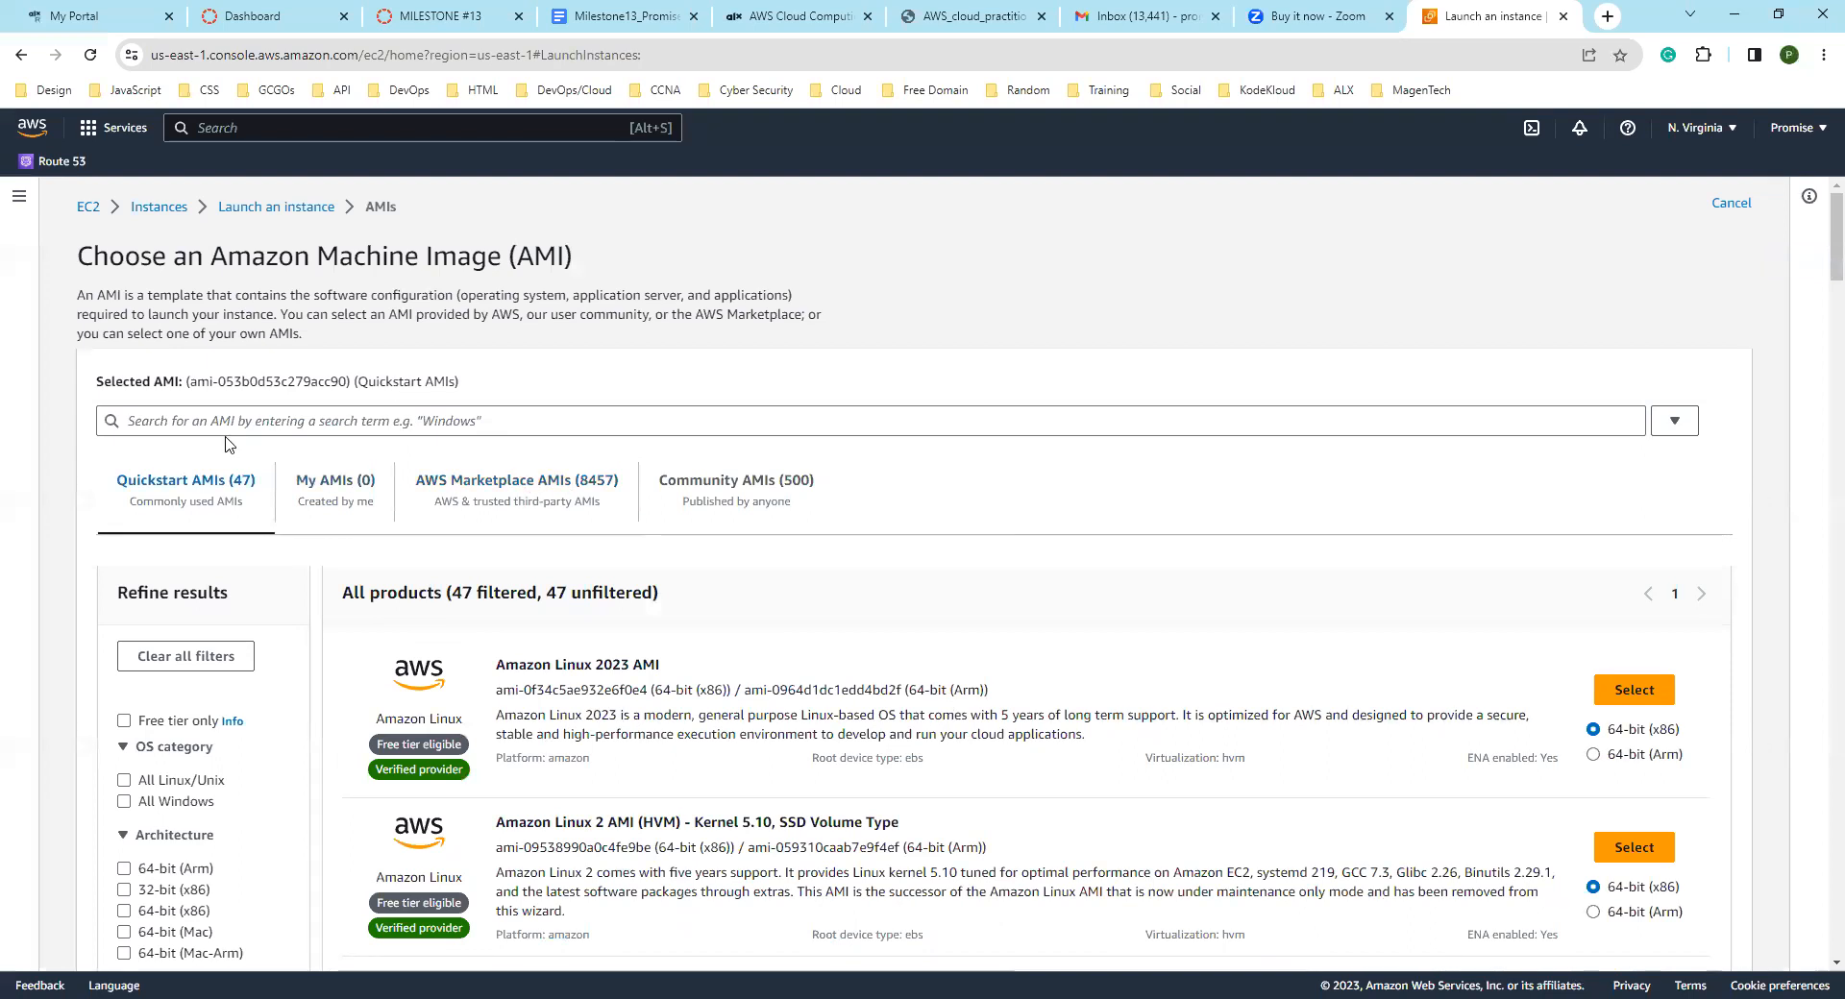
{"action": "scroll", "coordinate": [229, 444], "scroll_direction": "down", "scroll_amount": 3}
{"action": "scroll", "coordinate": [229, 444], "scroll_direction": "down", "scroll_amount": 3}
{"action": "scroll", "coordinate": [243, 458], "scroll_direction": "up", "scroll_amount": 10}
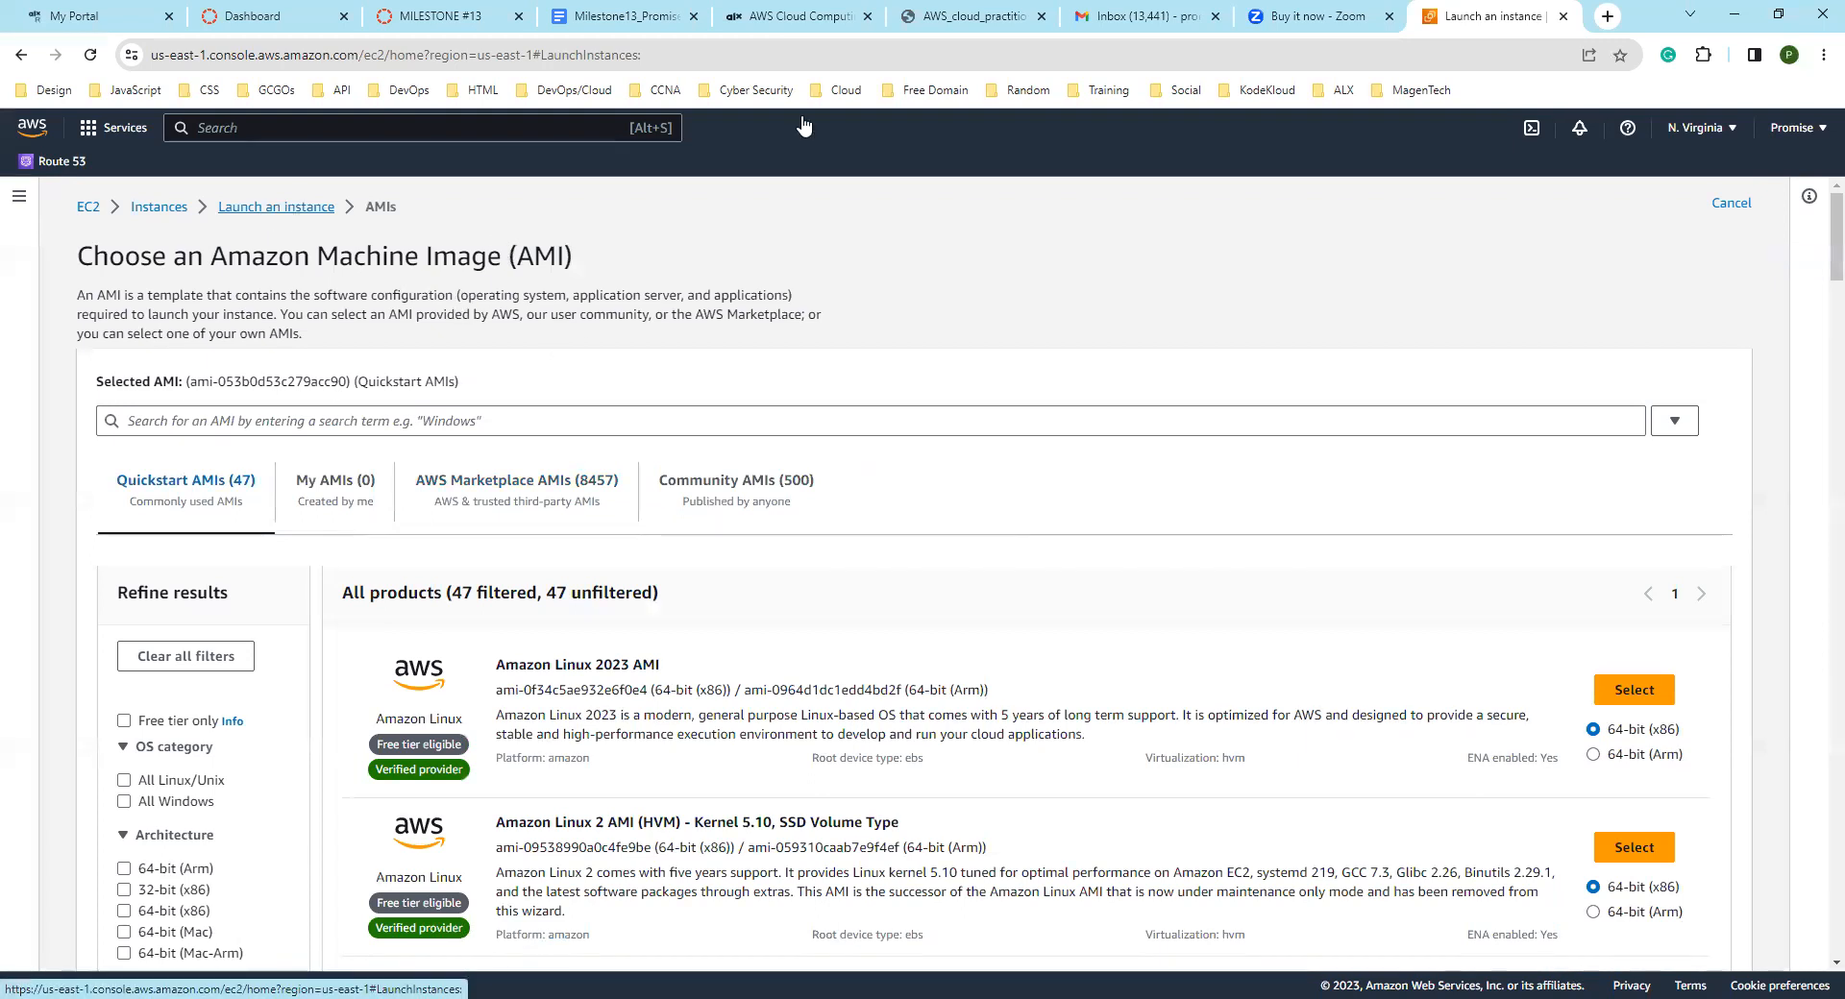
{"action": "left_click", "coordinate": [276, 207]}
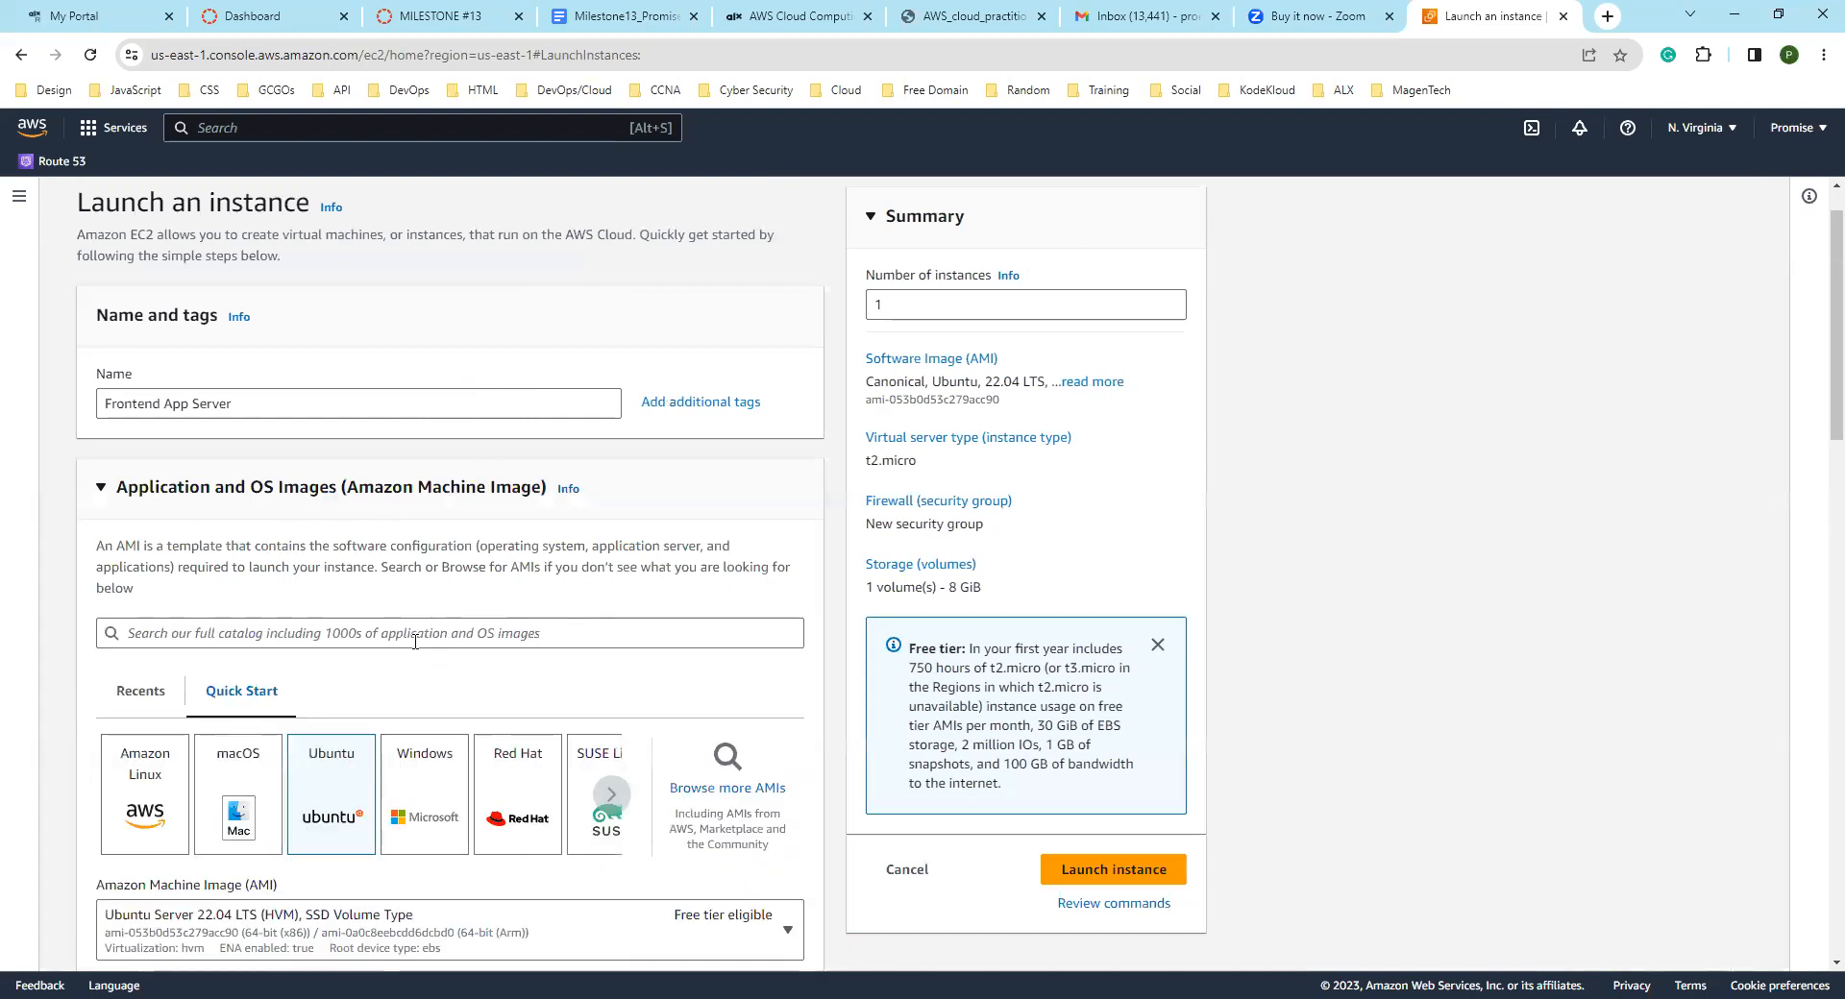
Step: Look through the Ubuntu machine images offered for the instance, from Ubuntu Server to the deep learning AMIs, without changing the selection
{"action": "scroll", "coordinate": [420, 643], "scroll_direction": "down", "scroll_amount": 4}
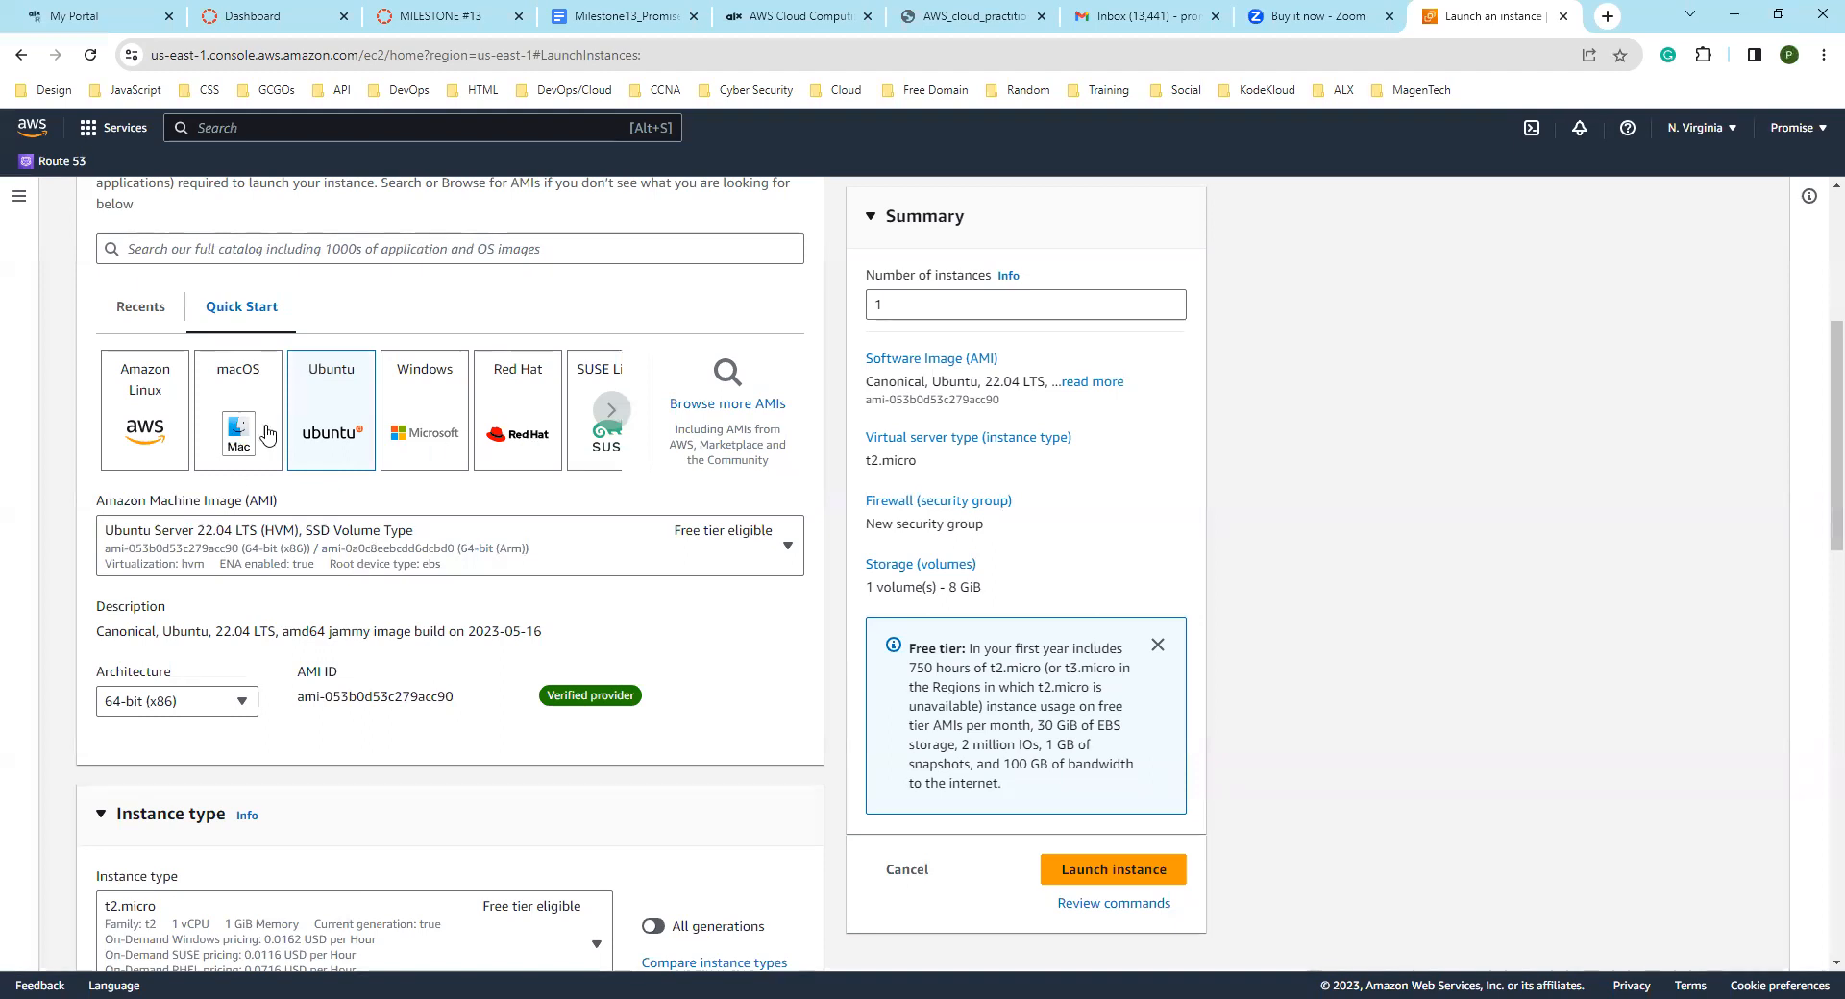
{"action": "left_click", "coordinate": [750, 544]}
{"action": "scroll", "coordinate": [692, 577], "scroll_direction": "down", "scroll_amount": 3}
{"action": "scroll", "coordinate": [624, 585], "scroll_direction": "up", "scroll_amount": 2}
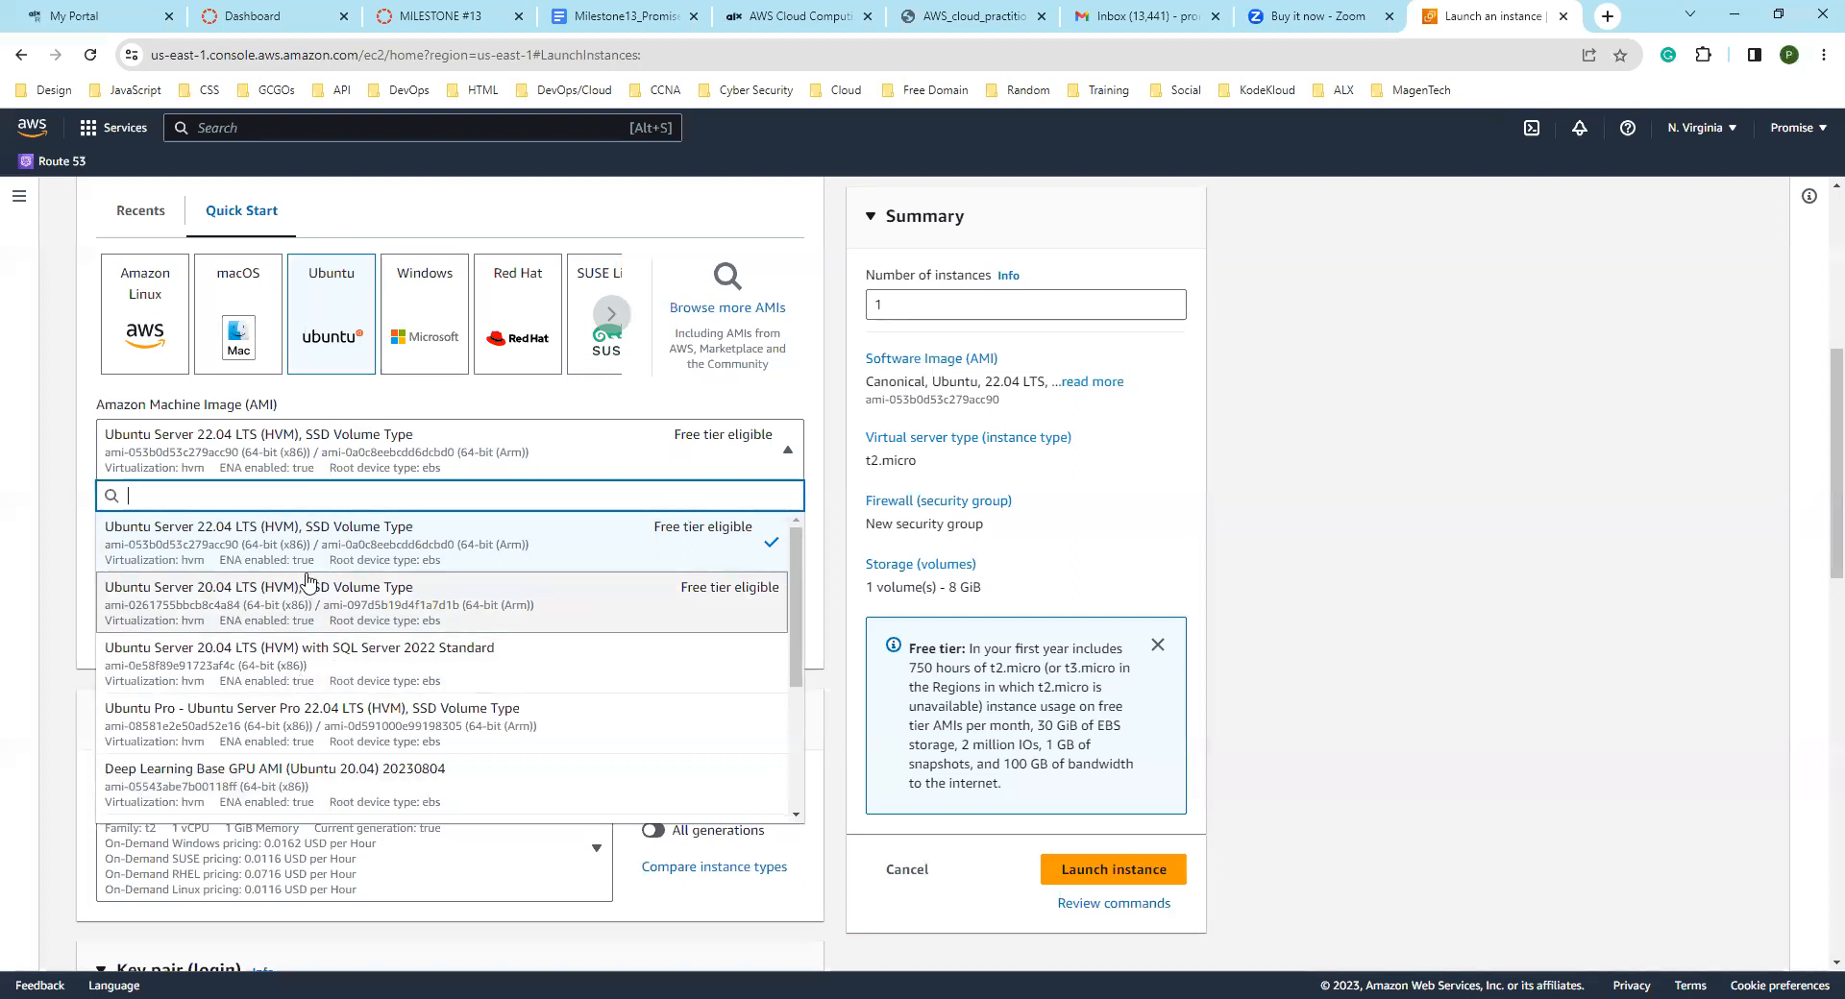
{"action": "scroll", "coordinate": [308, 580], "scroll_direction": "down", "scroll_amount": 3}
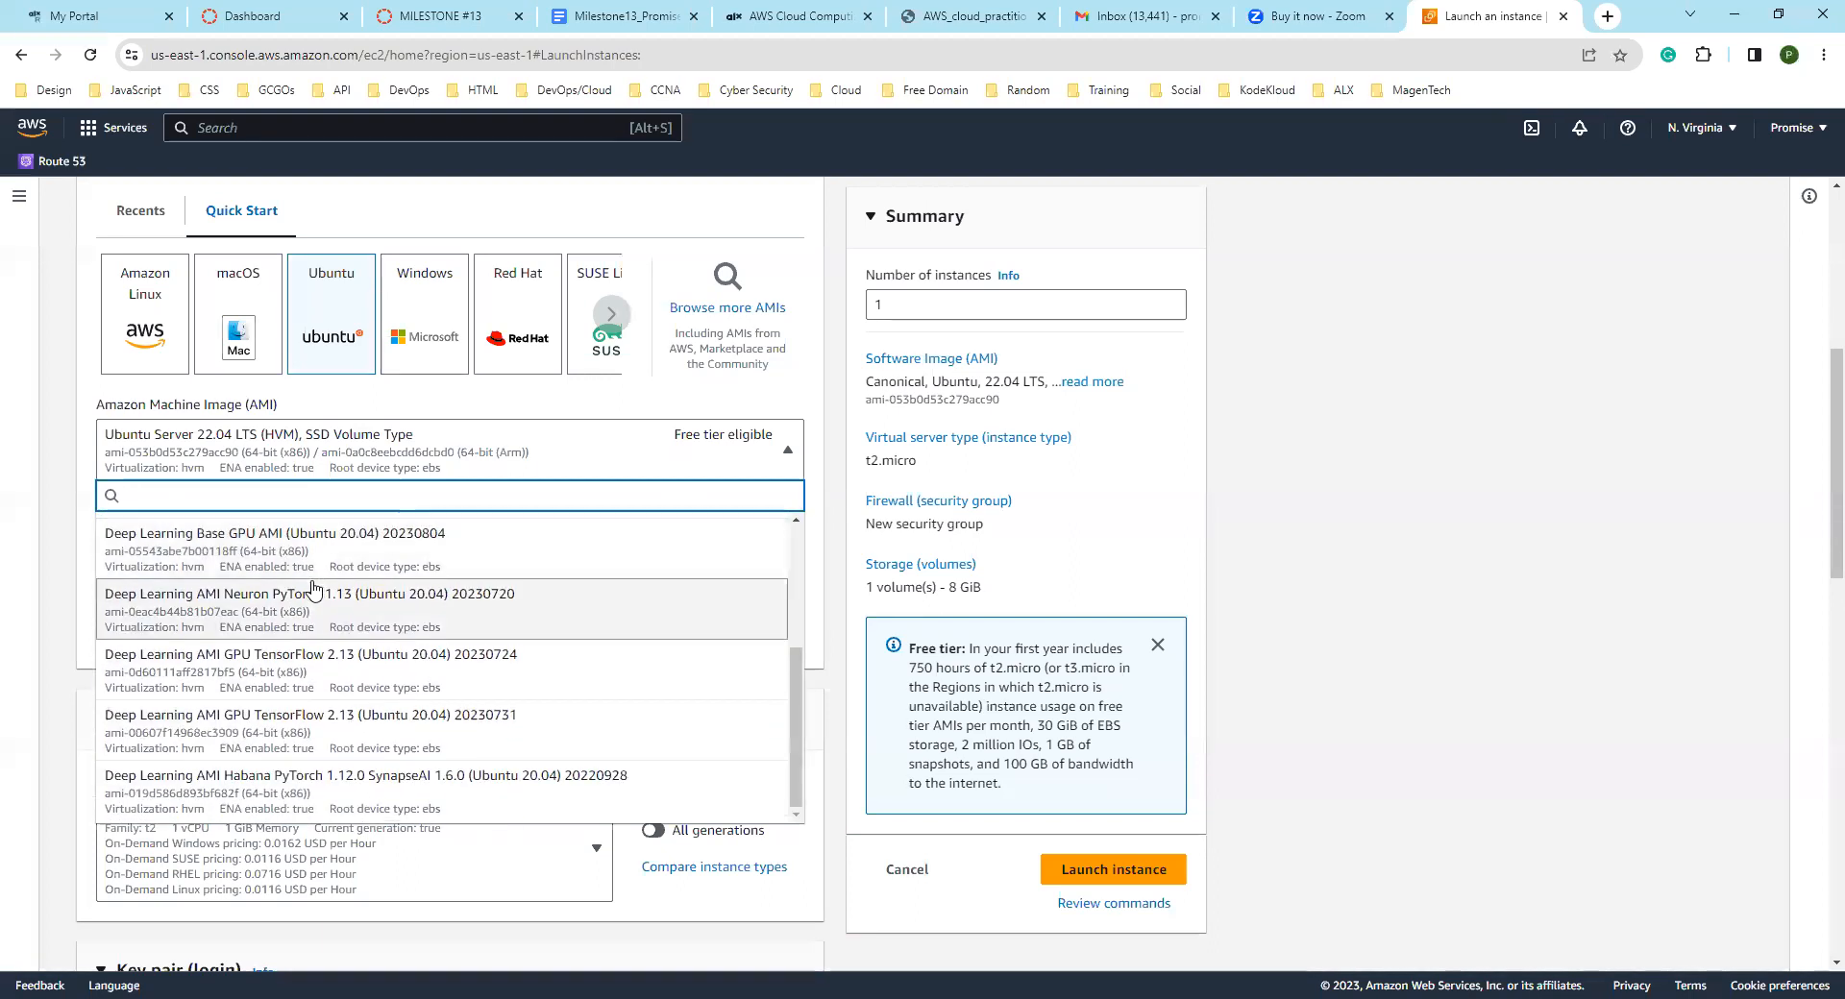
{"action": "scroll", "coordinate": [259, 615], "scroll_direction": "up", "scroll_amount": 1}
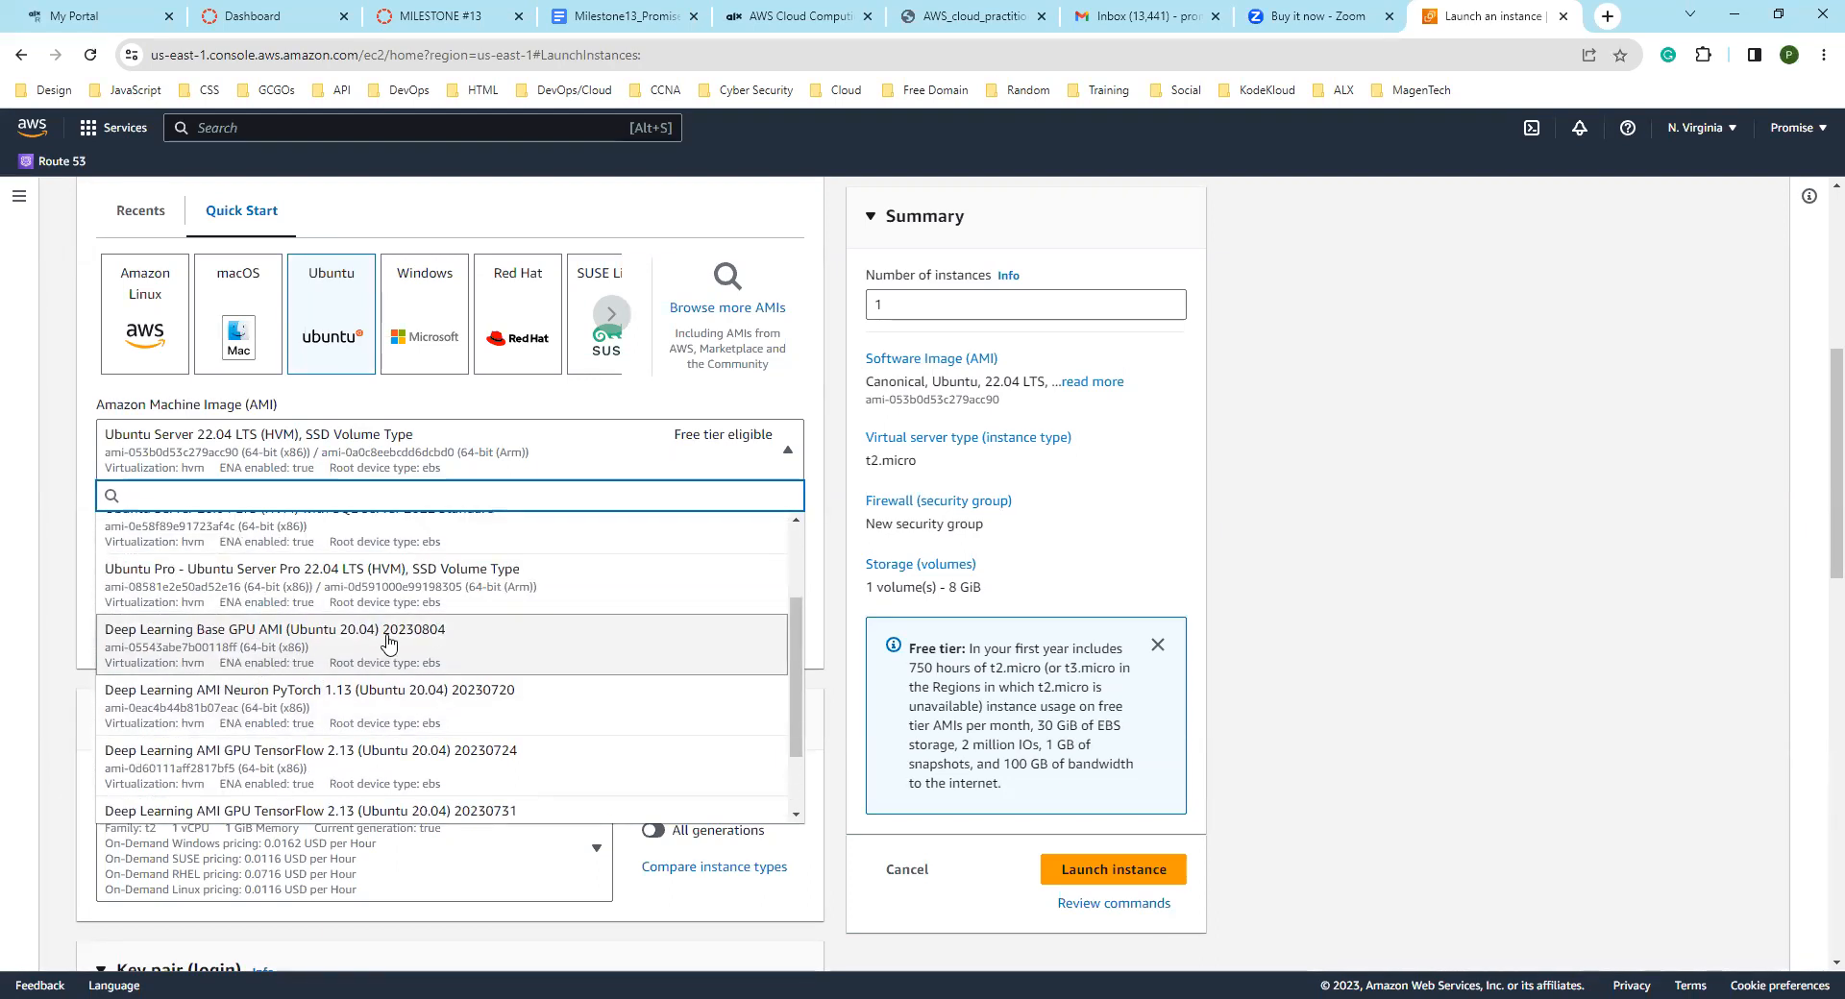
{"action": "scroll", "coordinate": [379, 641], "scroll_direction": "down", "scroll_amount": 1}
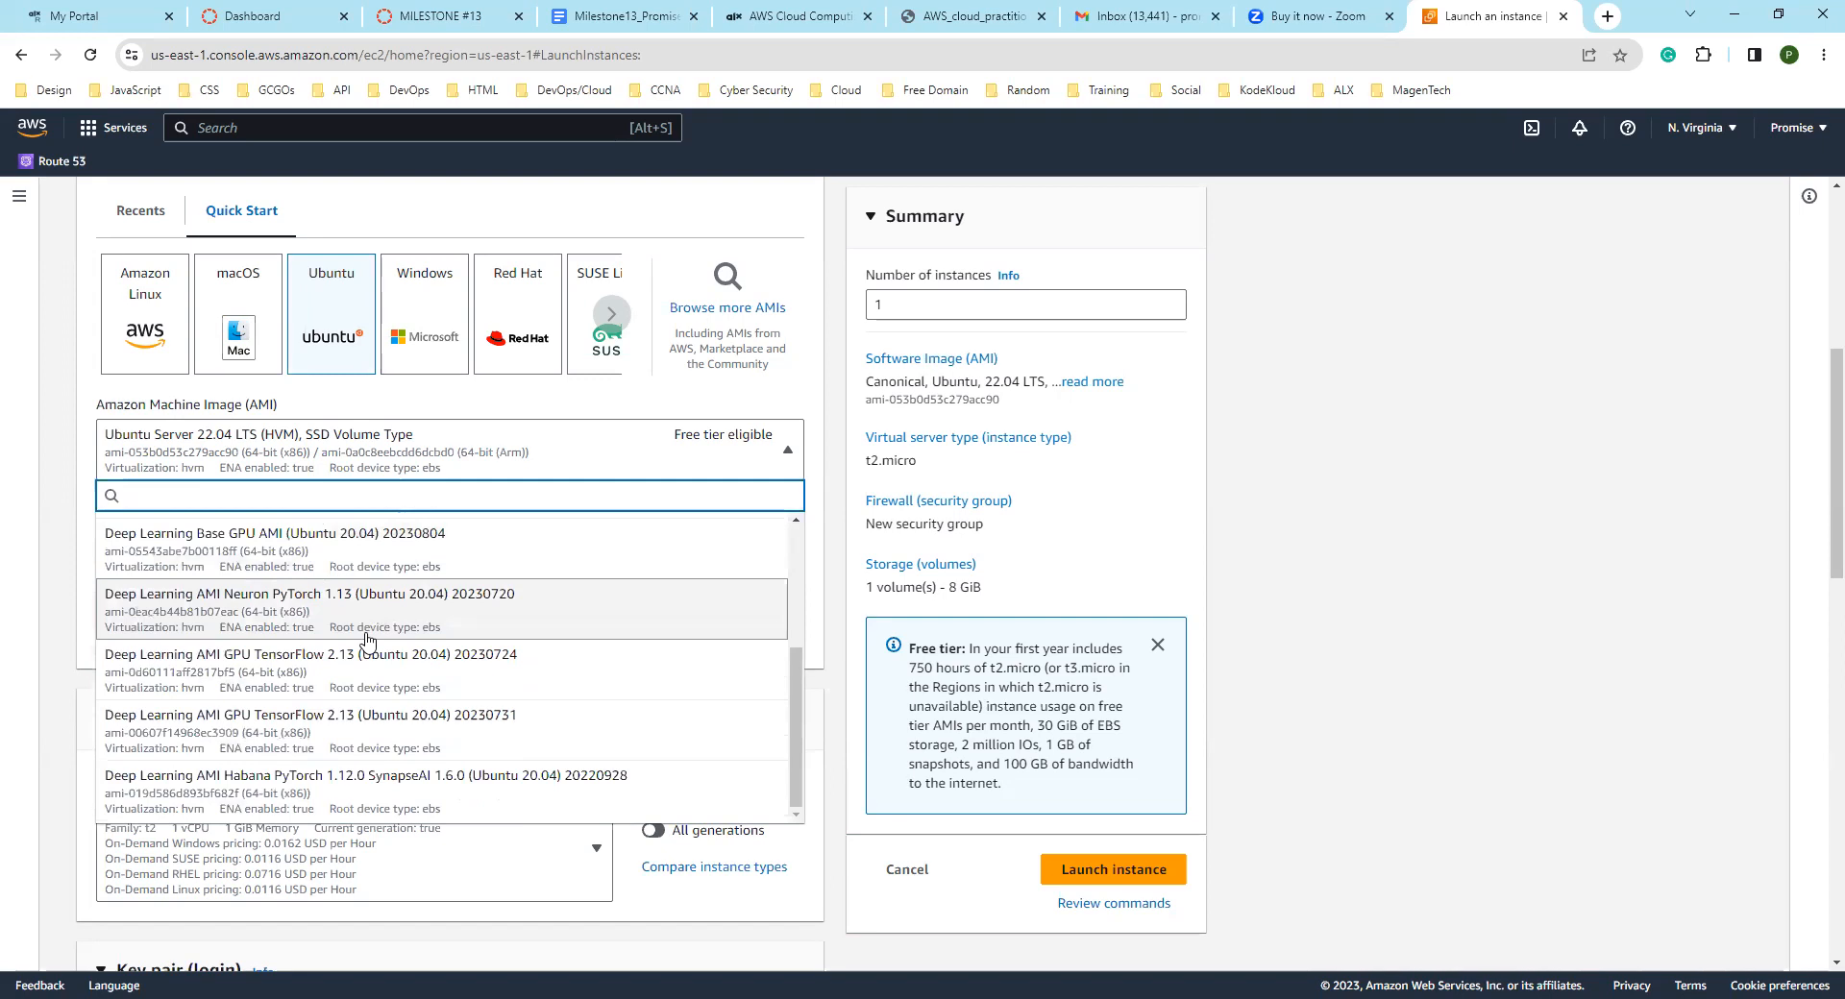
{"action": "scroll", "coordinate": [368, 639], "scroll_direction": "up", "scroll_amount": 3}
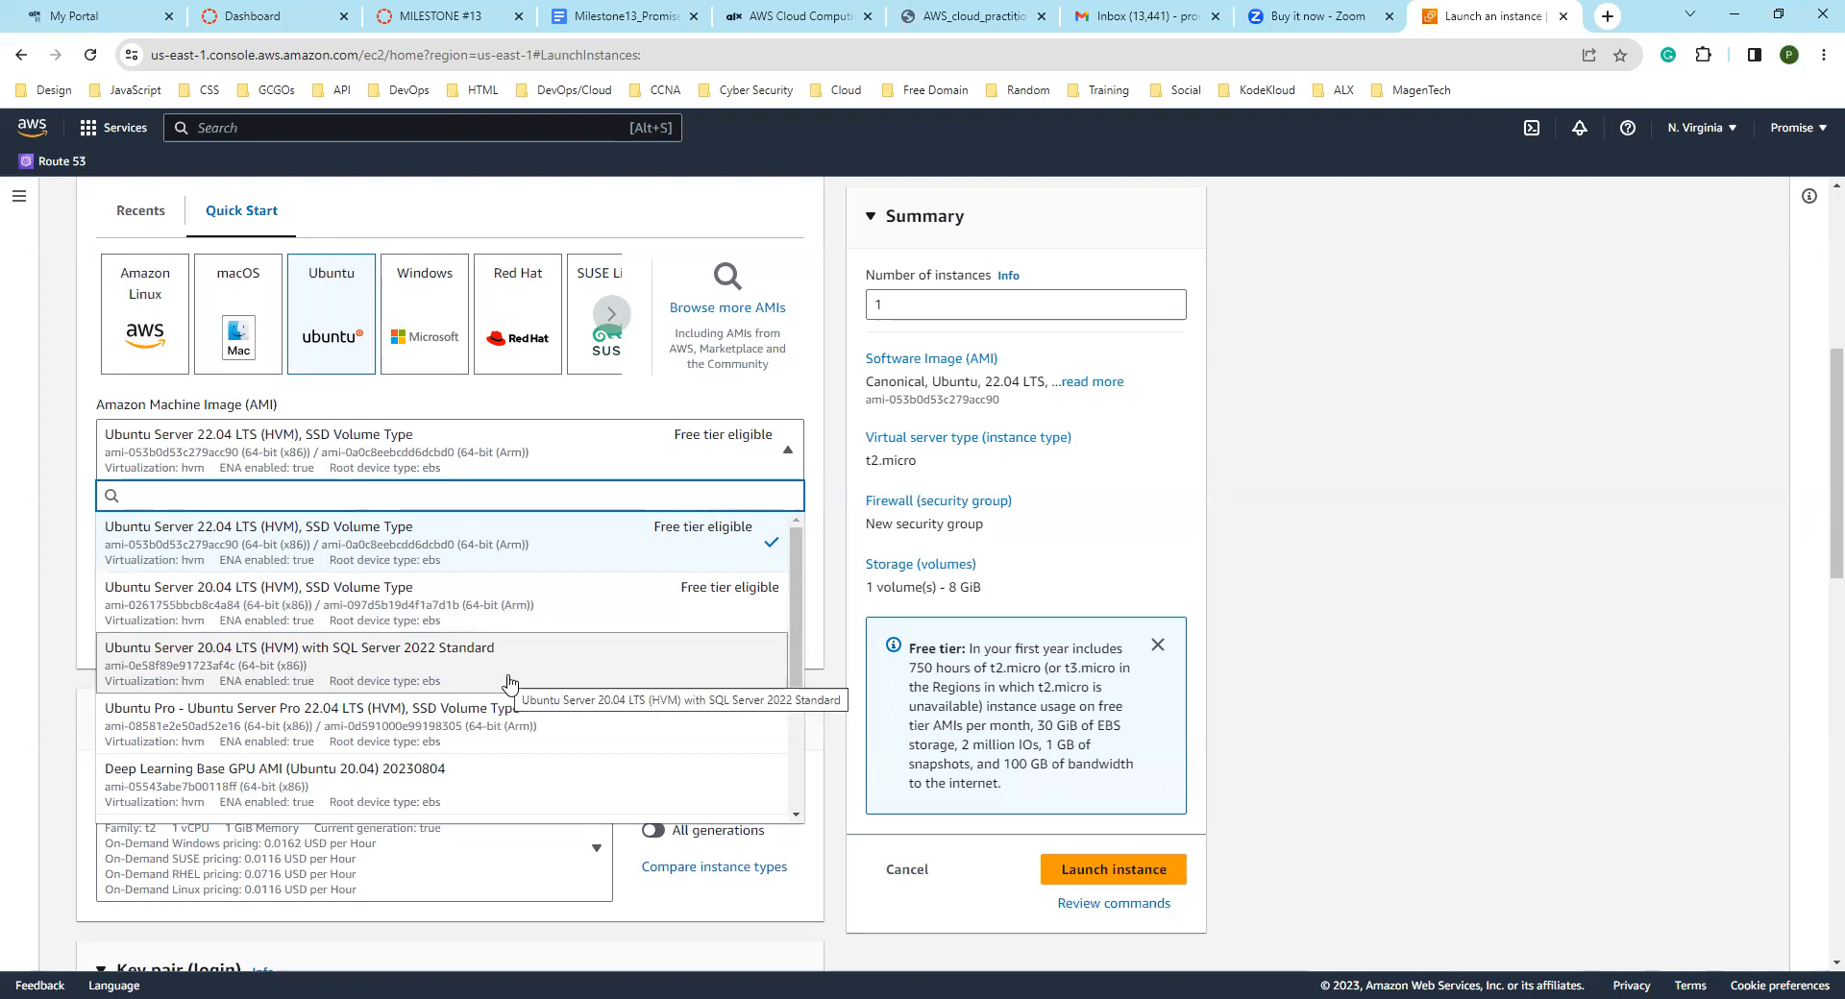
{"action": "scroll", "coordinate": [581, 692], "scroll_direction": "down", "scroll_amount": 2}
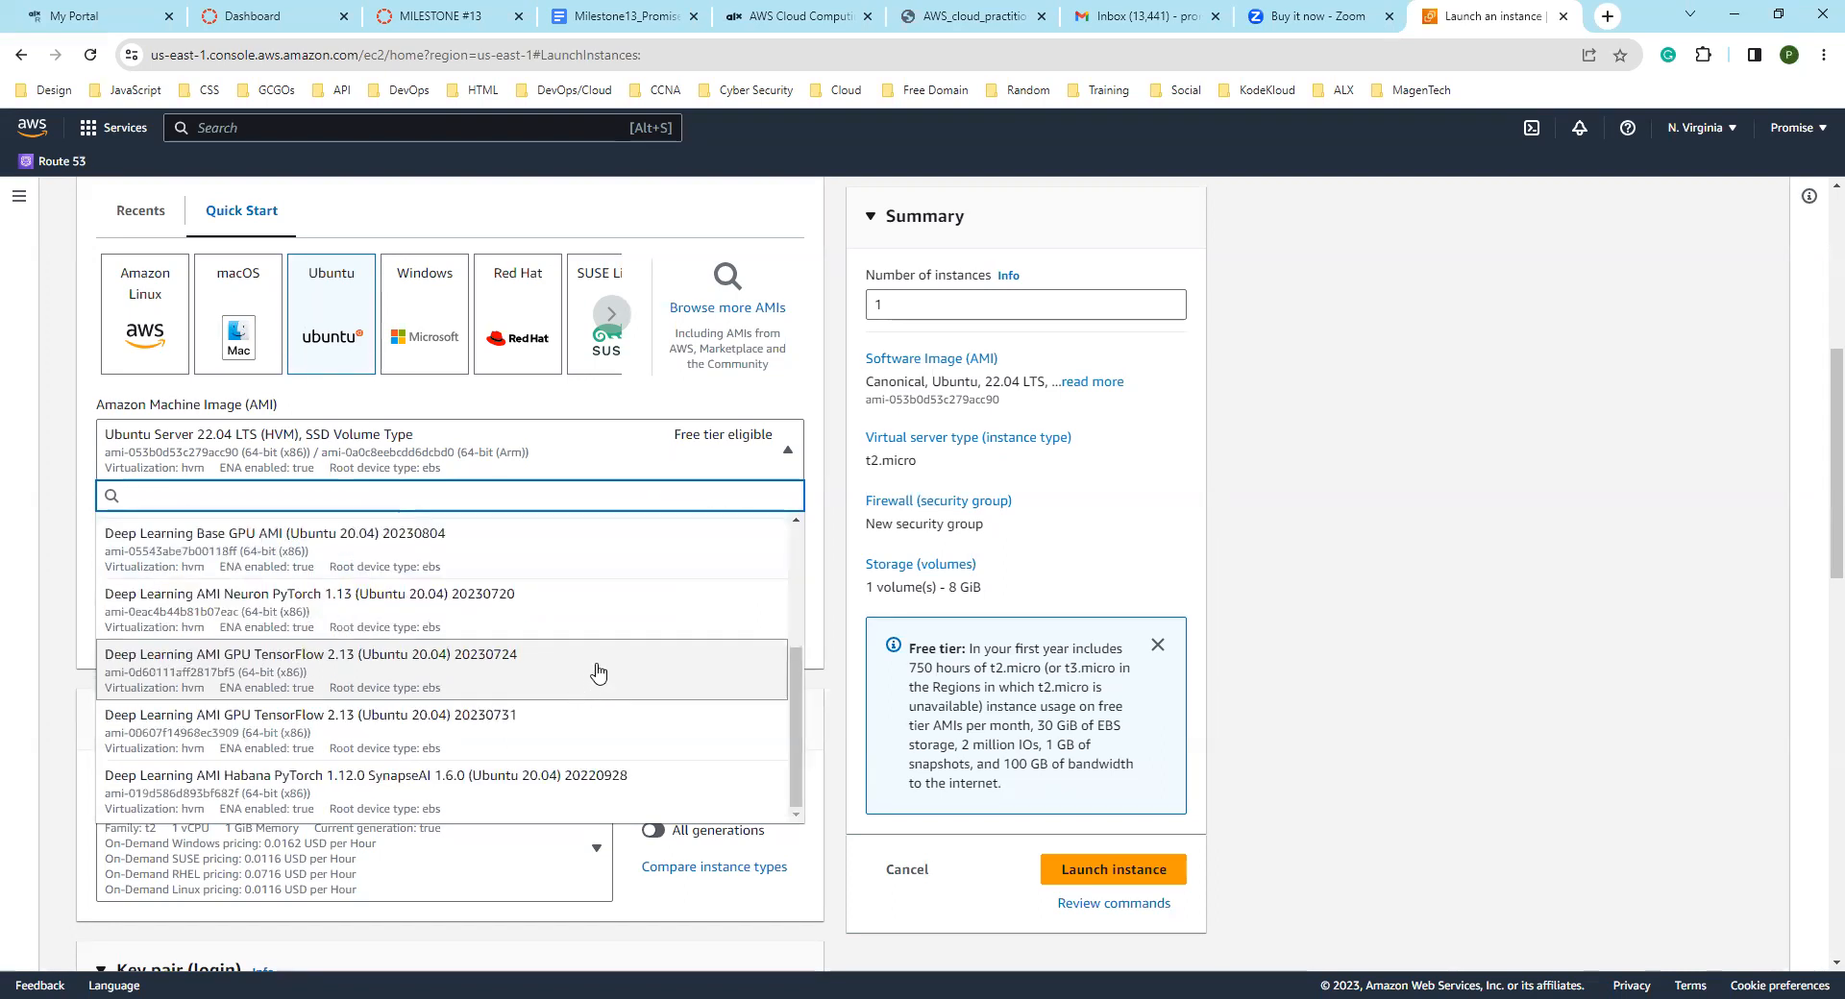
{"action": "scroll", "coordinate": [598, 672], "scroll_direction": "up", "scroll_amount": 2}
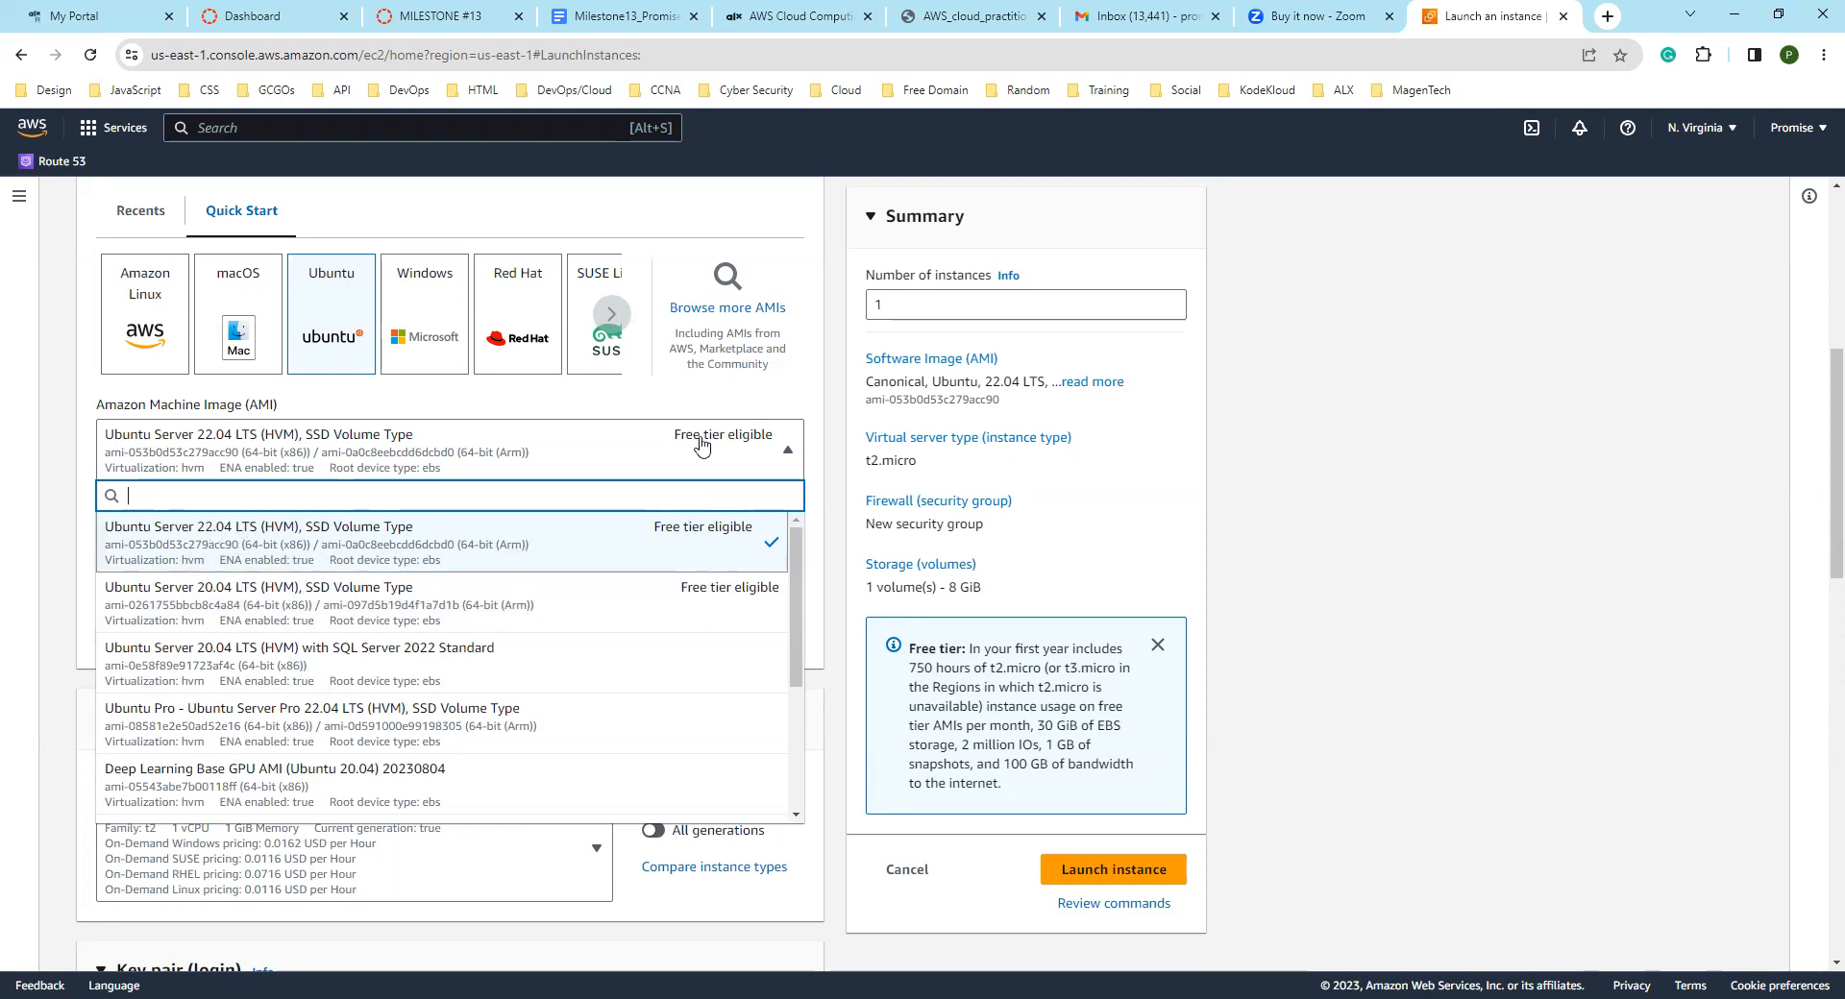
{"action": "left_click", "coordinate": [80, 474]}
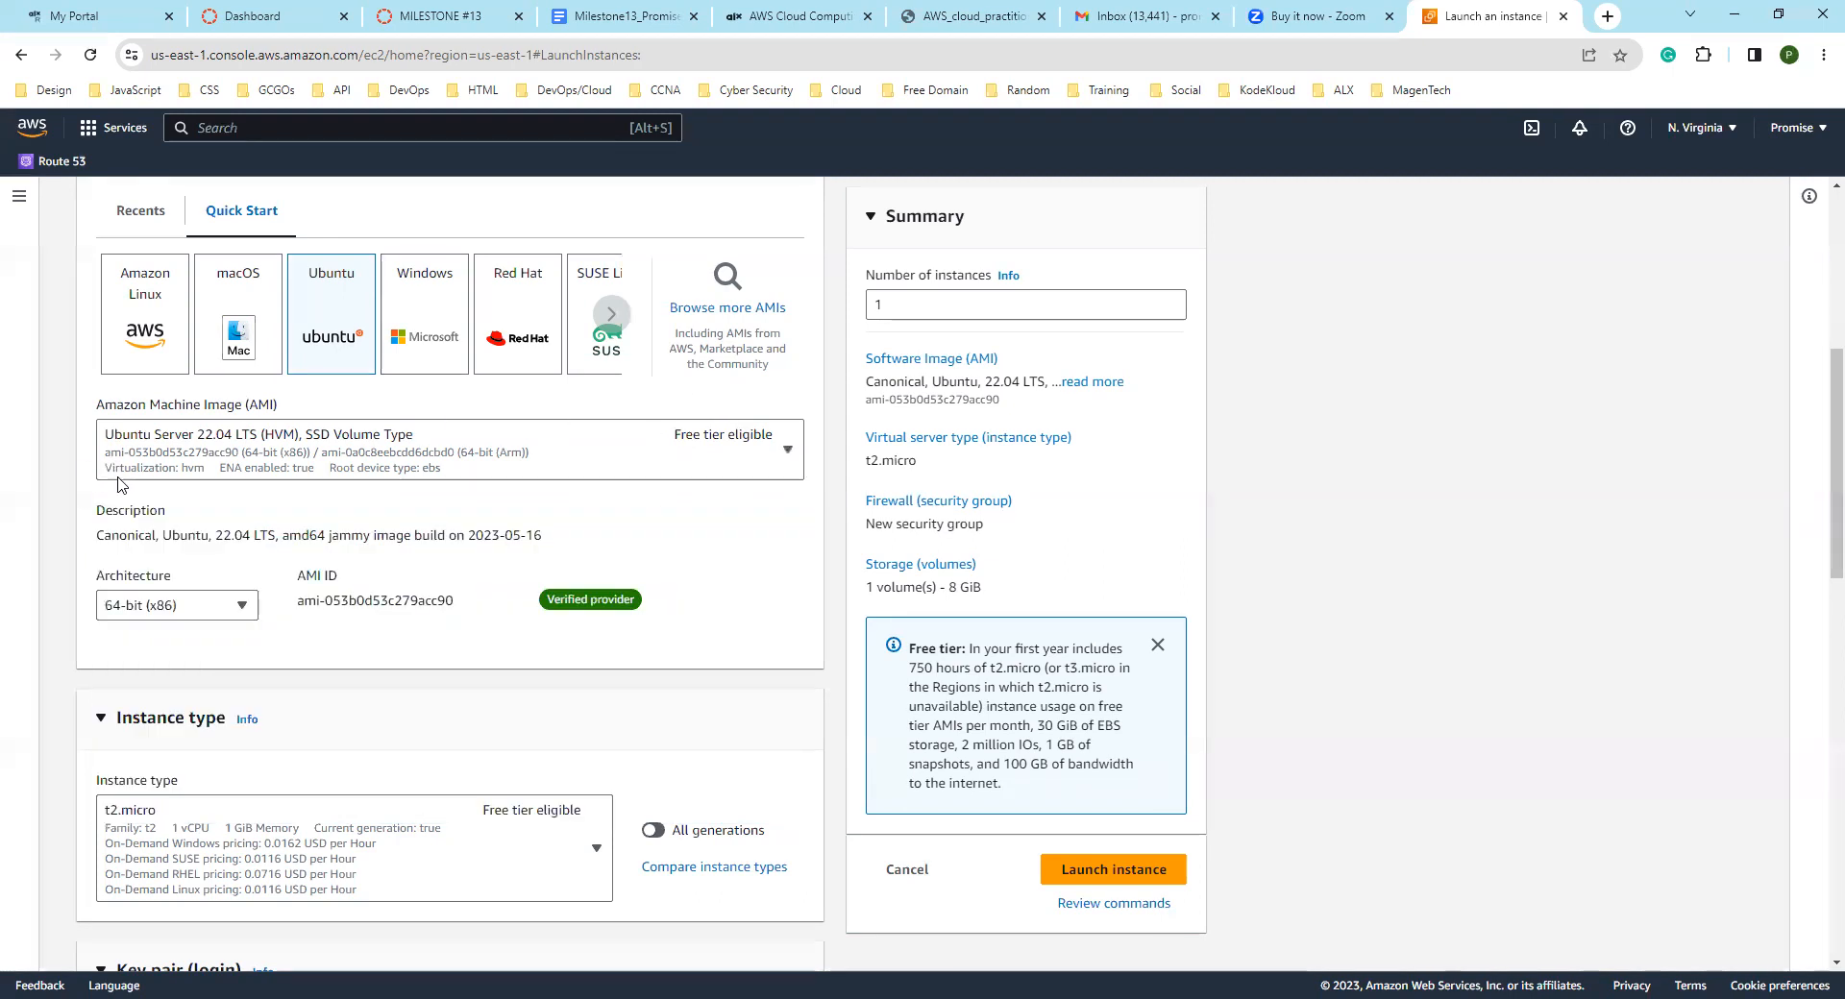
{"action": "left_click", "coordinate": [773, 454]}
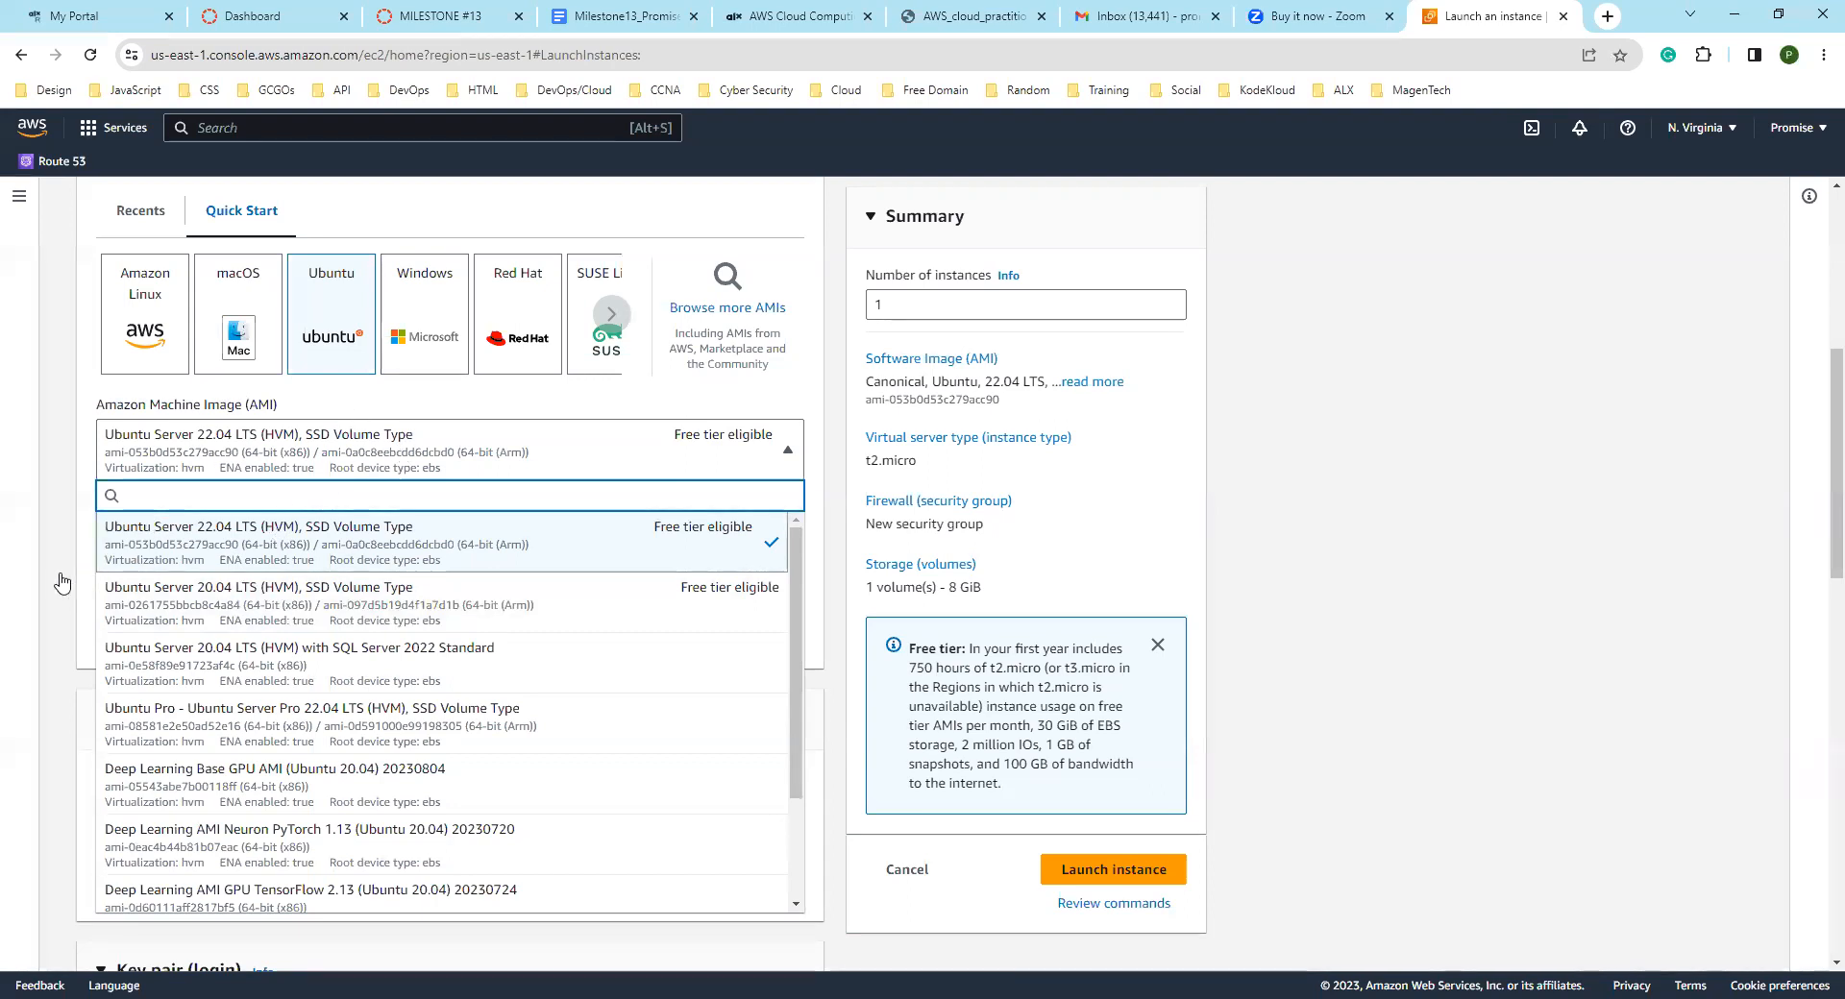
{"action": "left_click", "coordinate": [783, 452]}
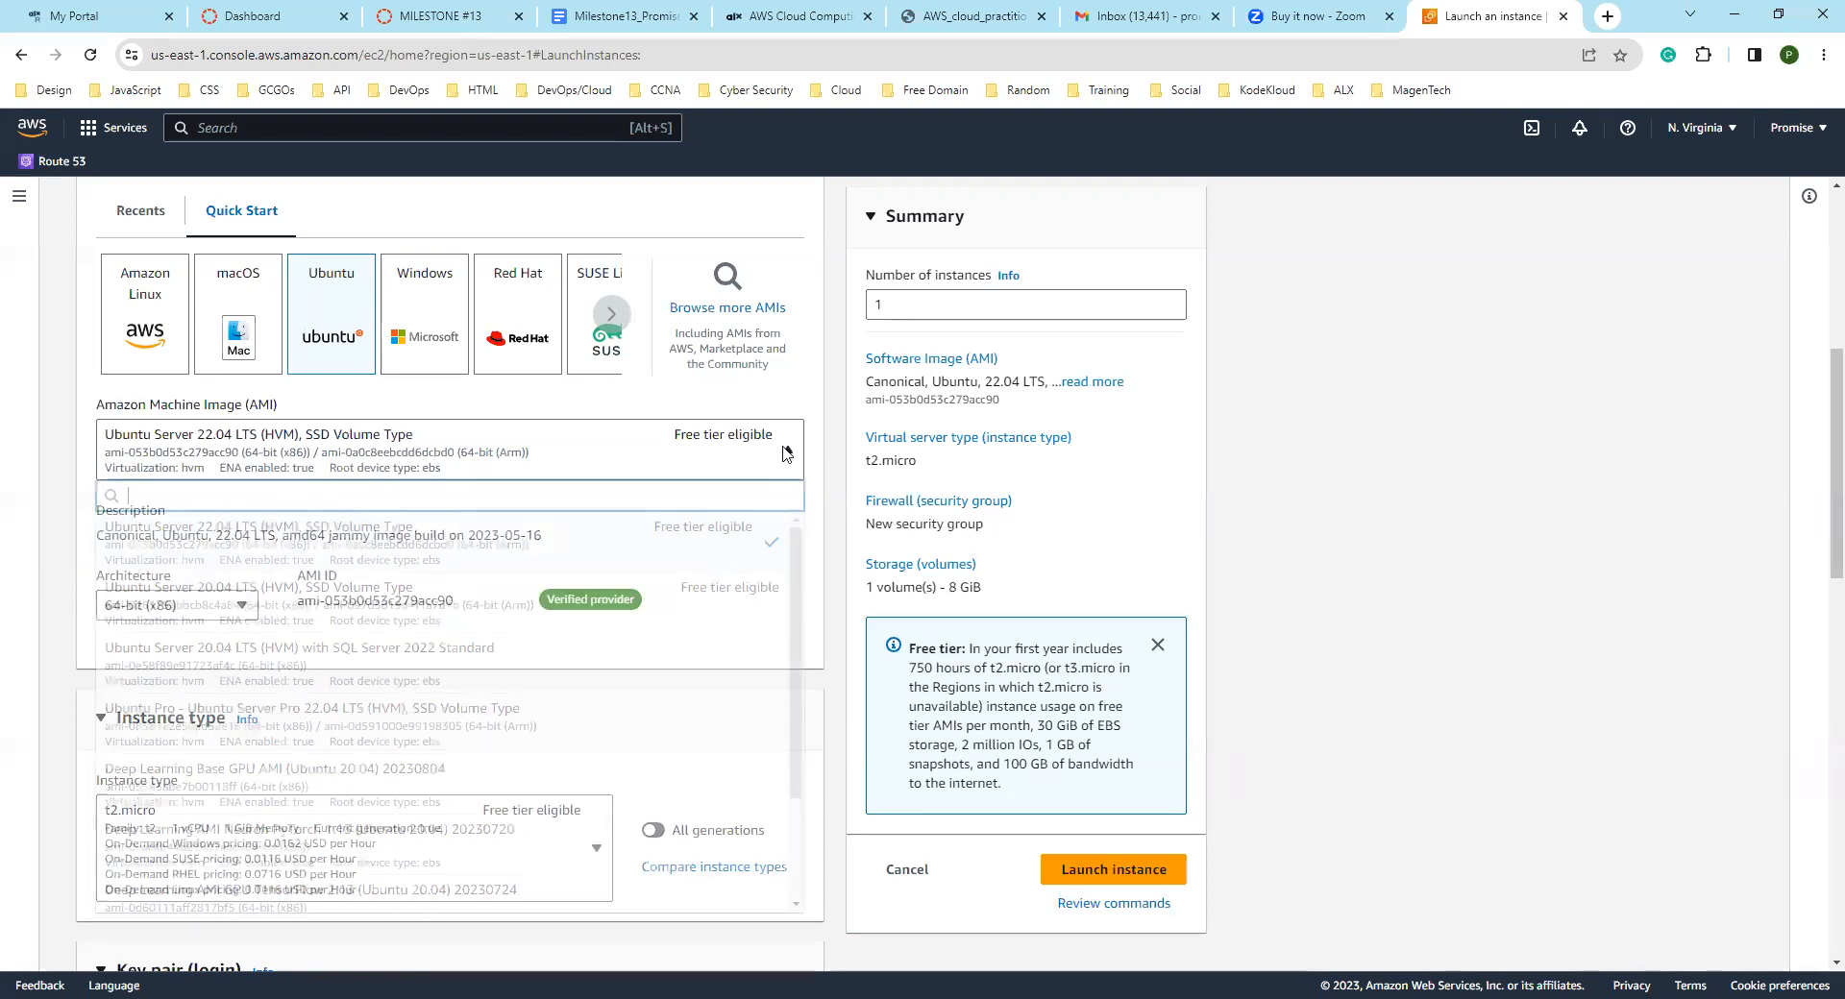
Step: Check the architecture options available for the Ubuntu image, keeping 64-bit (x86)
{"action": "scroll", "coordinate": [500, 571], "scroll_direction": "down", "scroll_amount": 2}
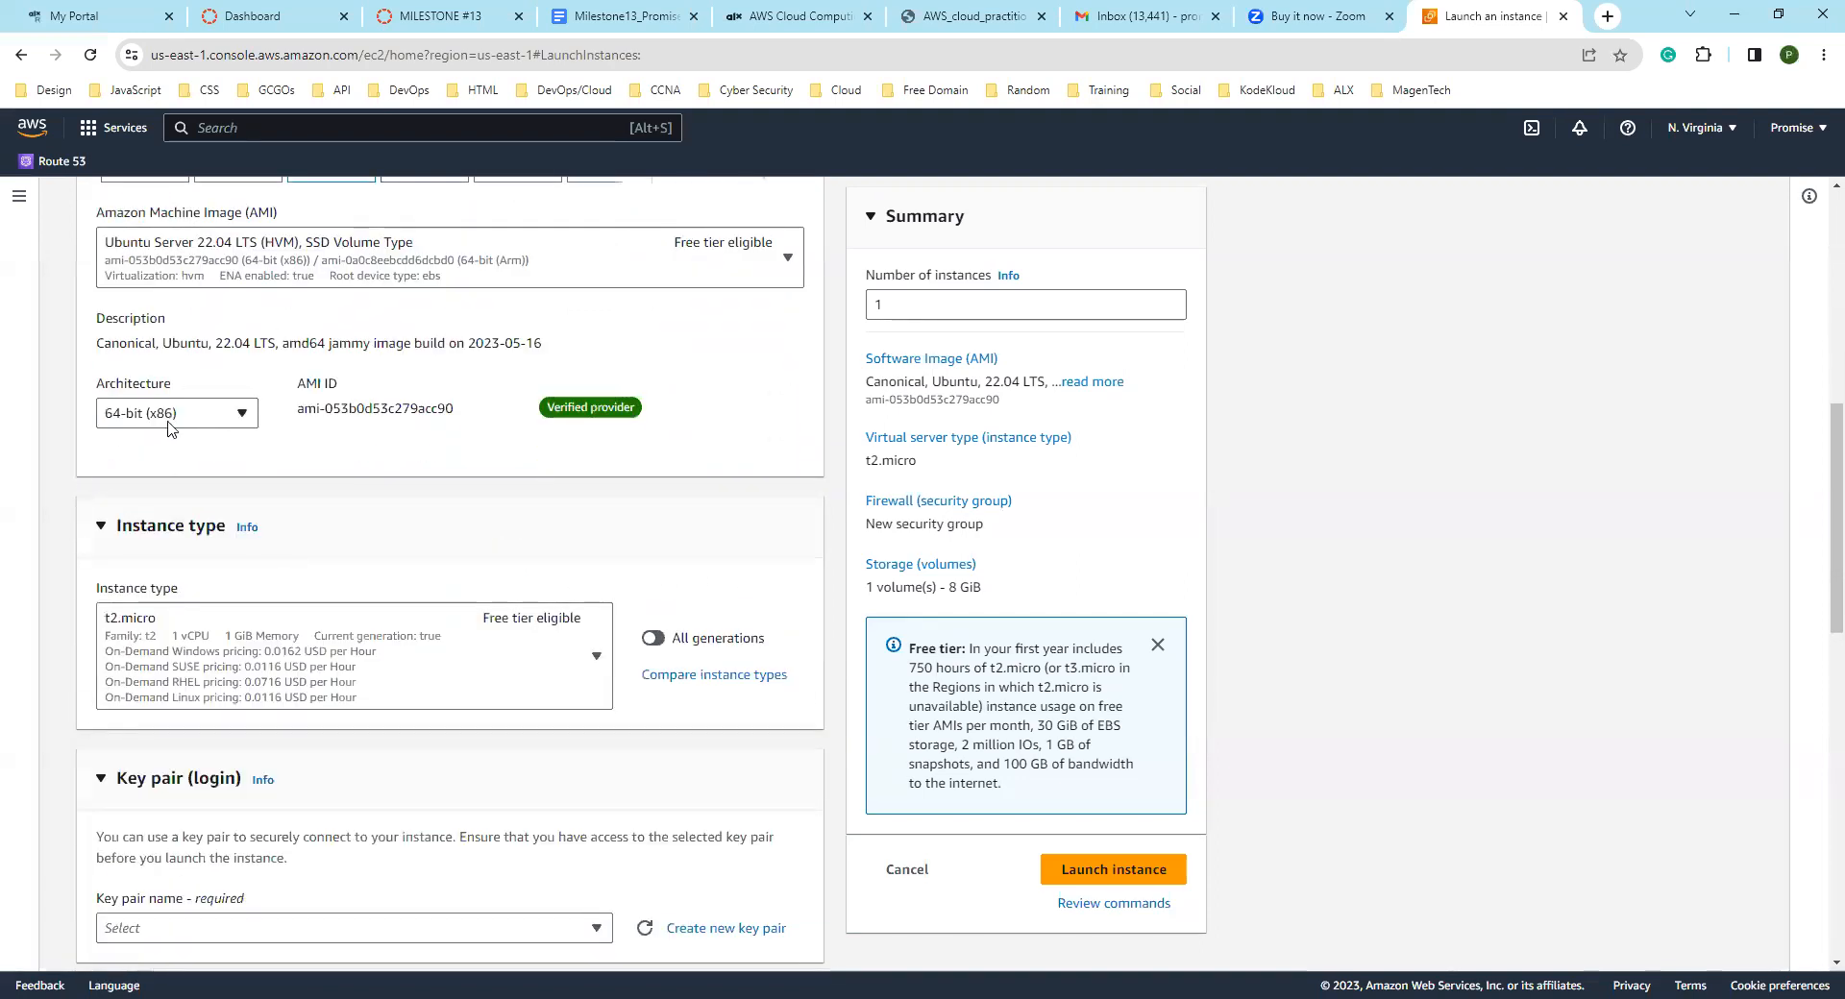
{"action": "left_click", "coordinate": [226, 415]}
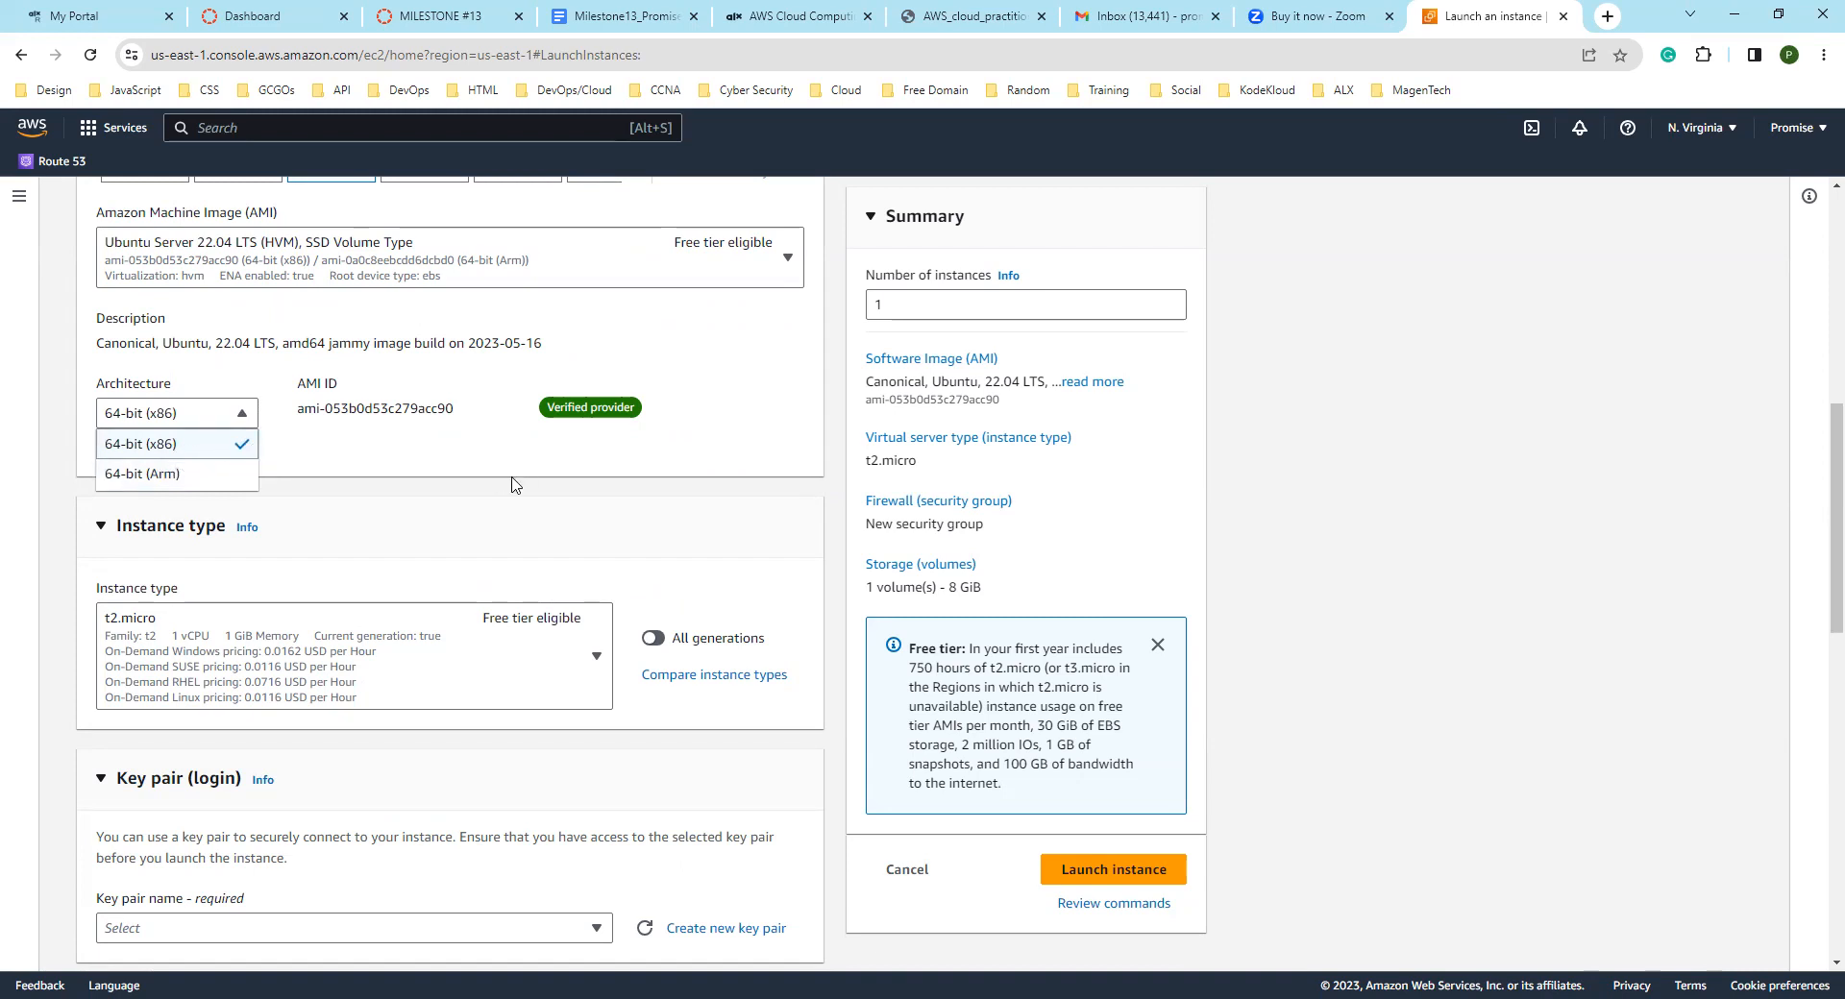
{"action": "left_click", "coordinate": [403, 463]}
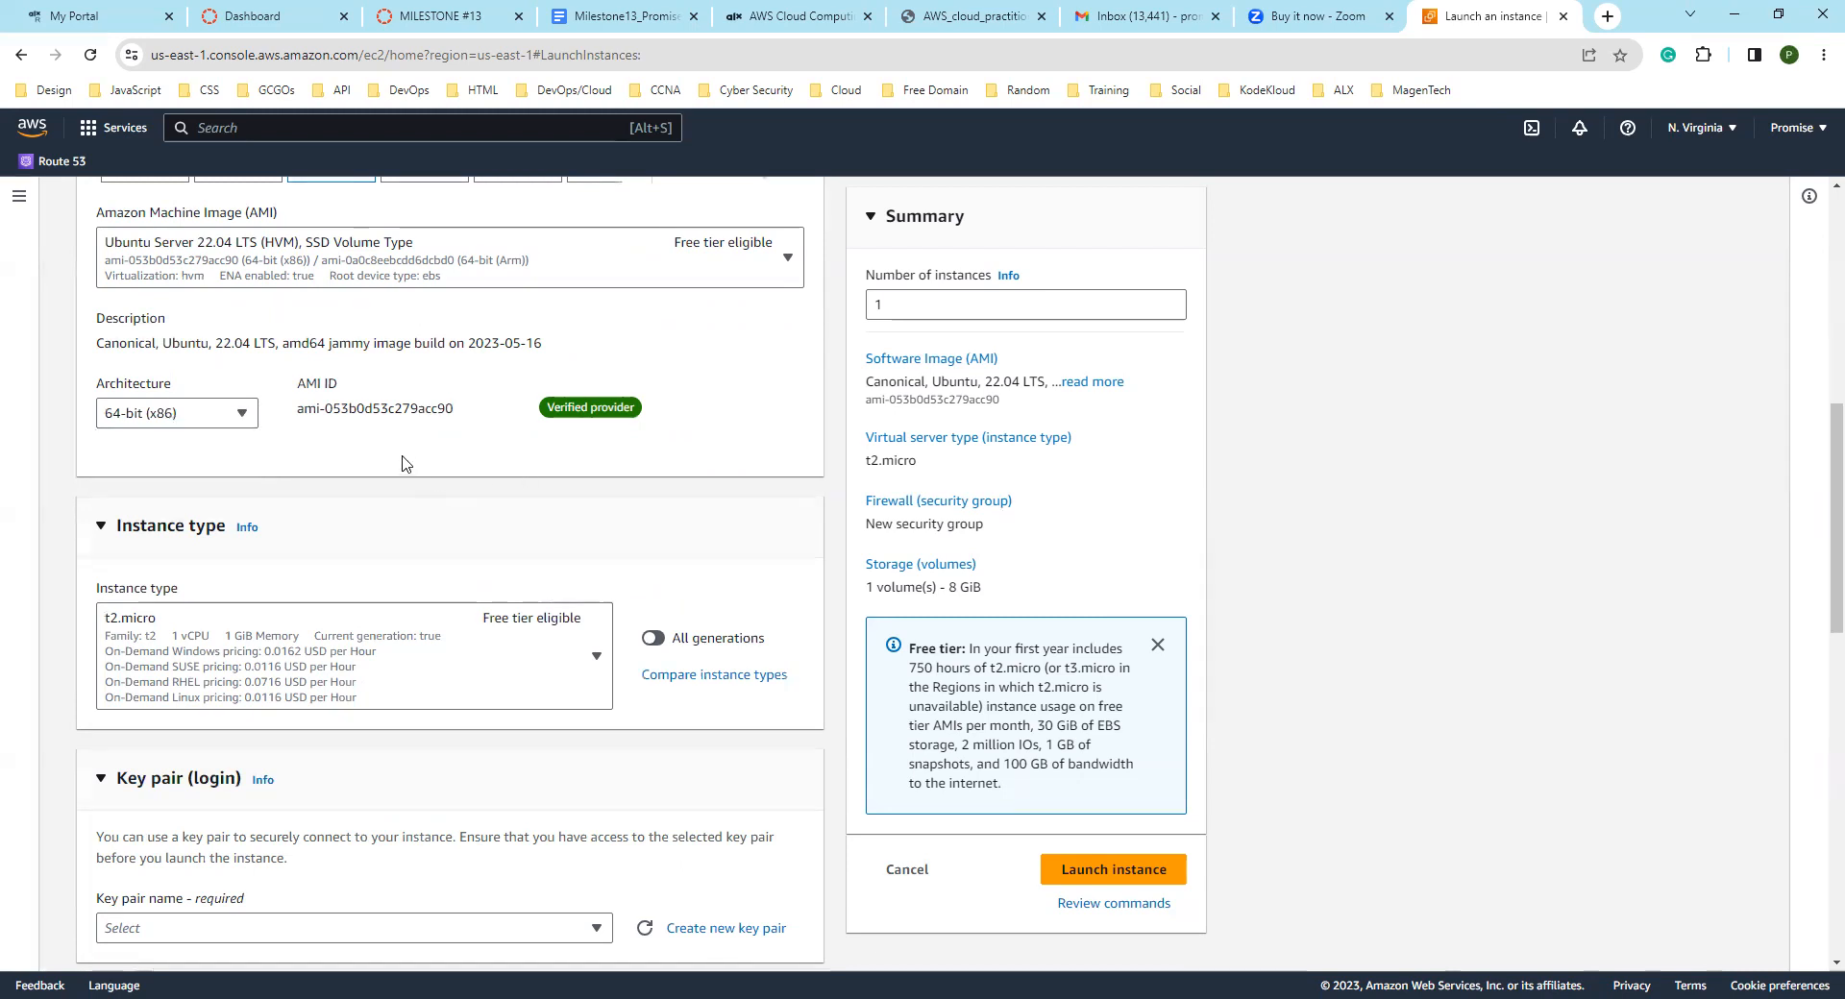
Step: Examine the available instance types with their vCPUs, memory and hourly pricing, keeping t2.micro
{"action": "scroll", "coordinate": [407, 469], "scroll_direction": "down", "scroll_amount": 2}
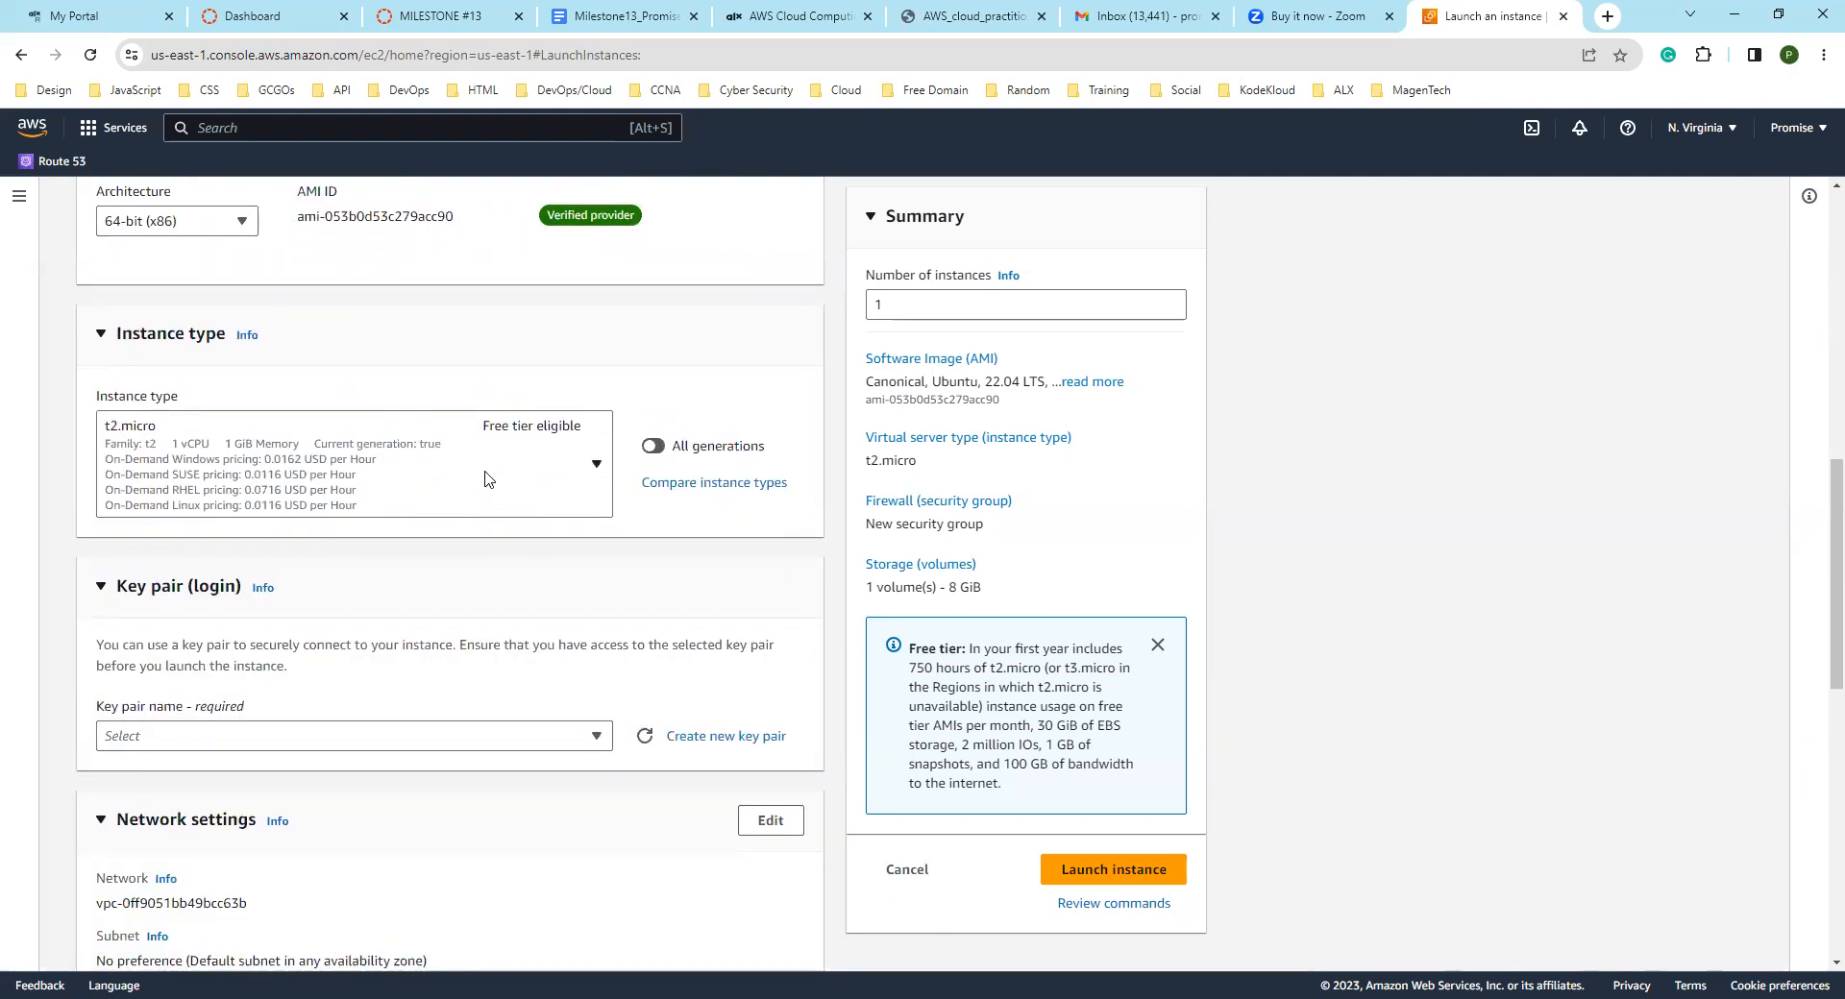
{"action": "left_click", "coordinate": [596, 466]}
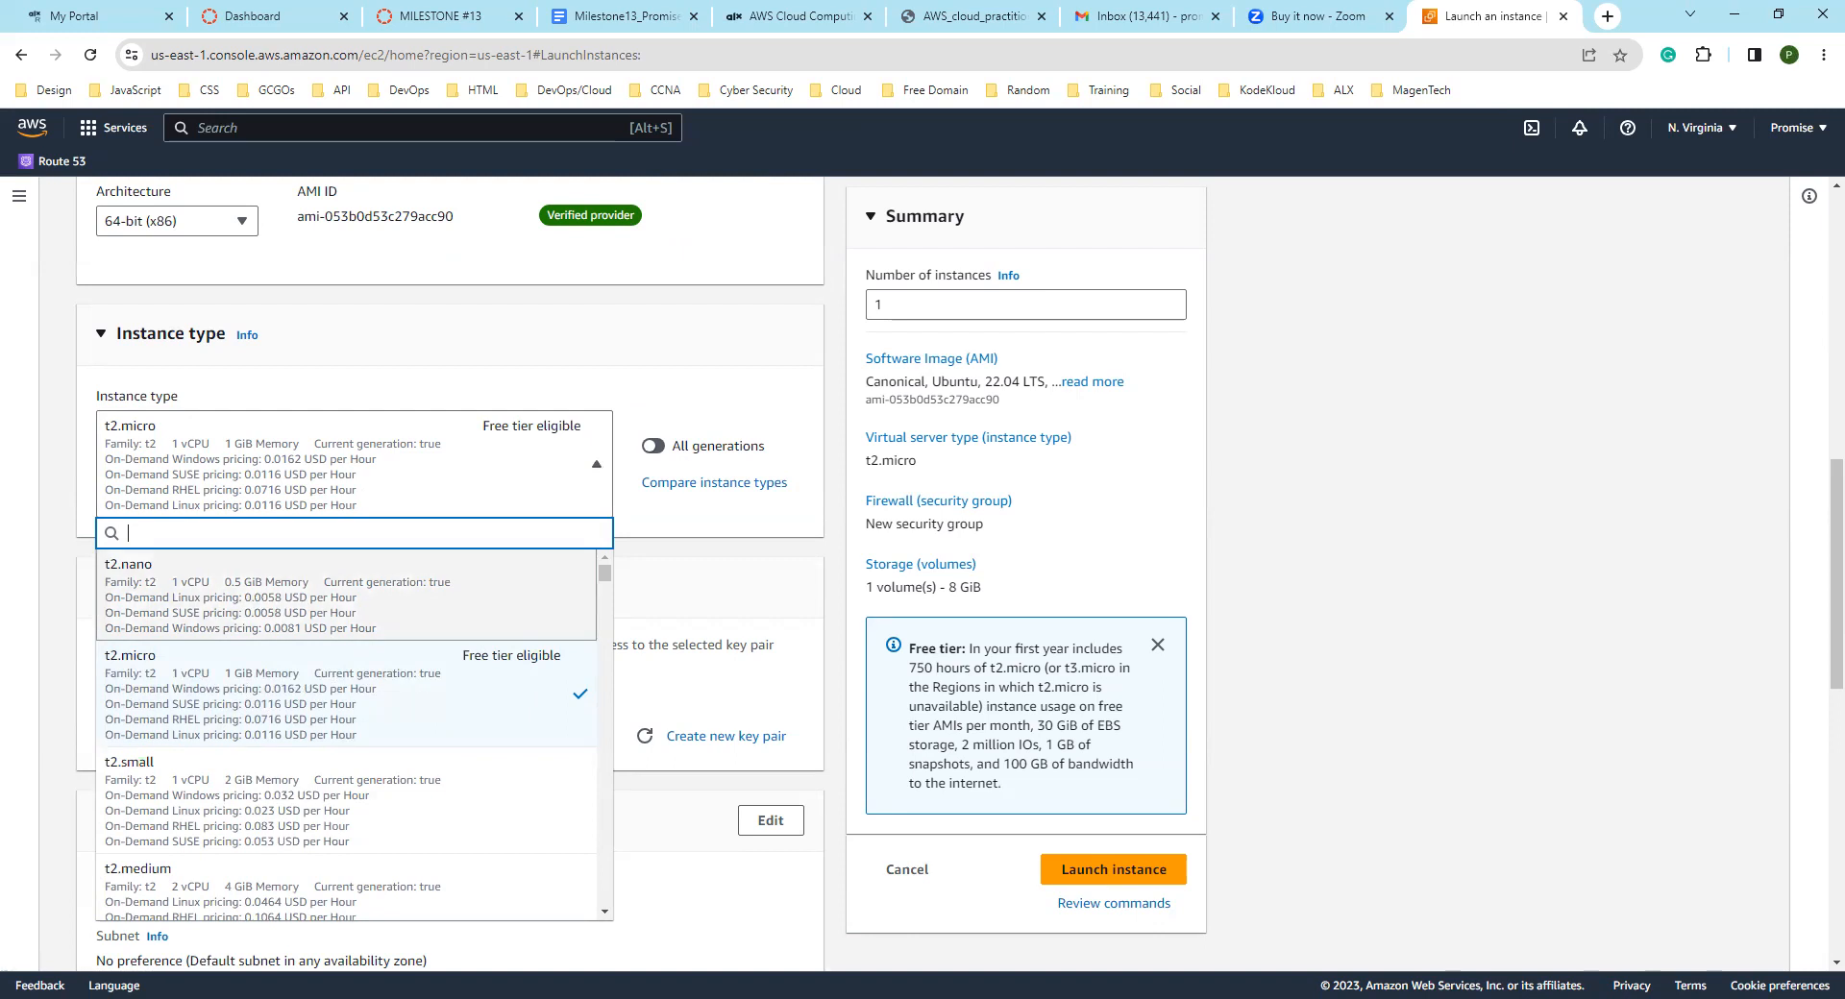
{"action": "key", "text": "alt+Tab"}
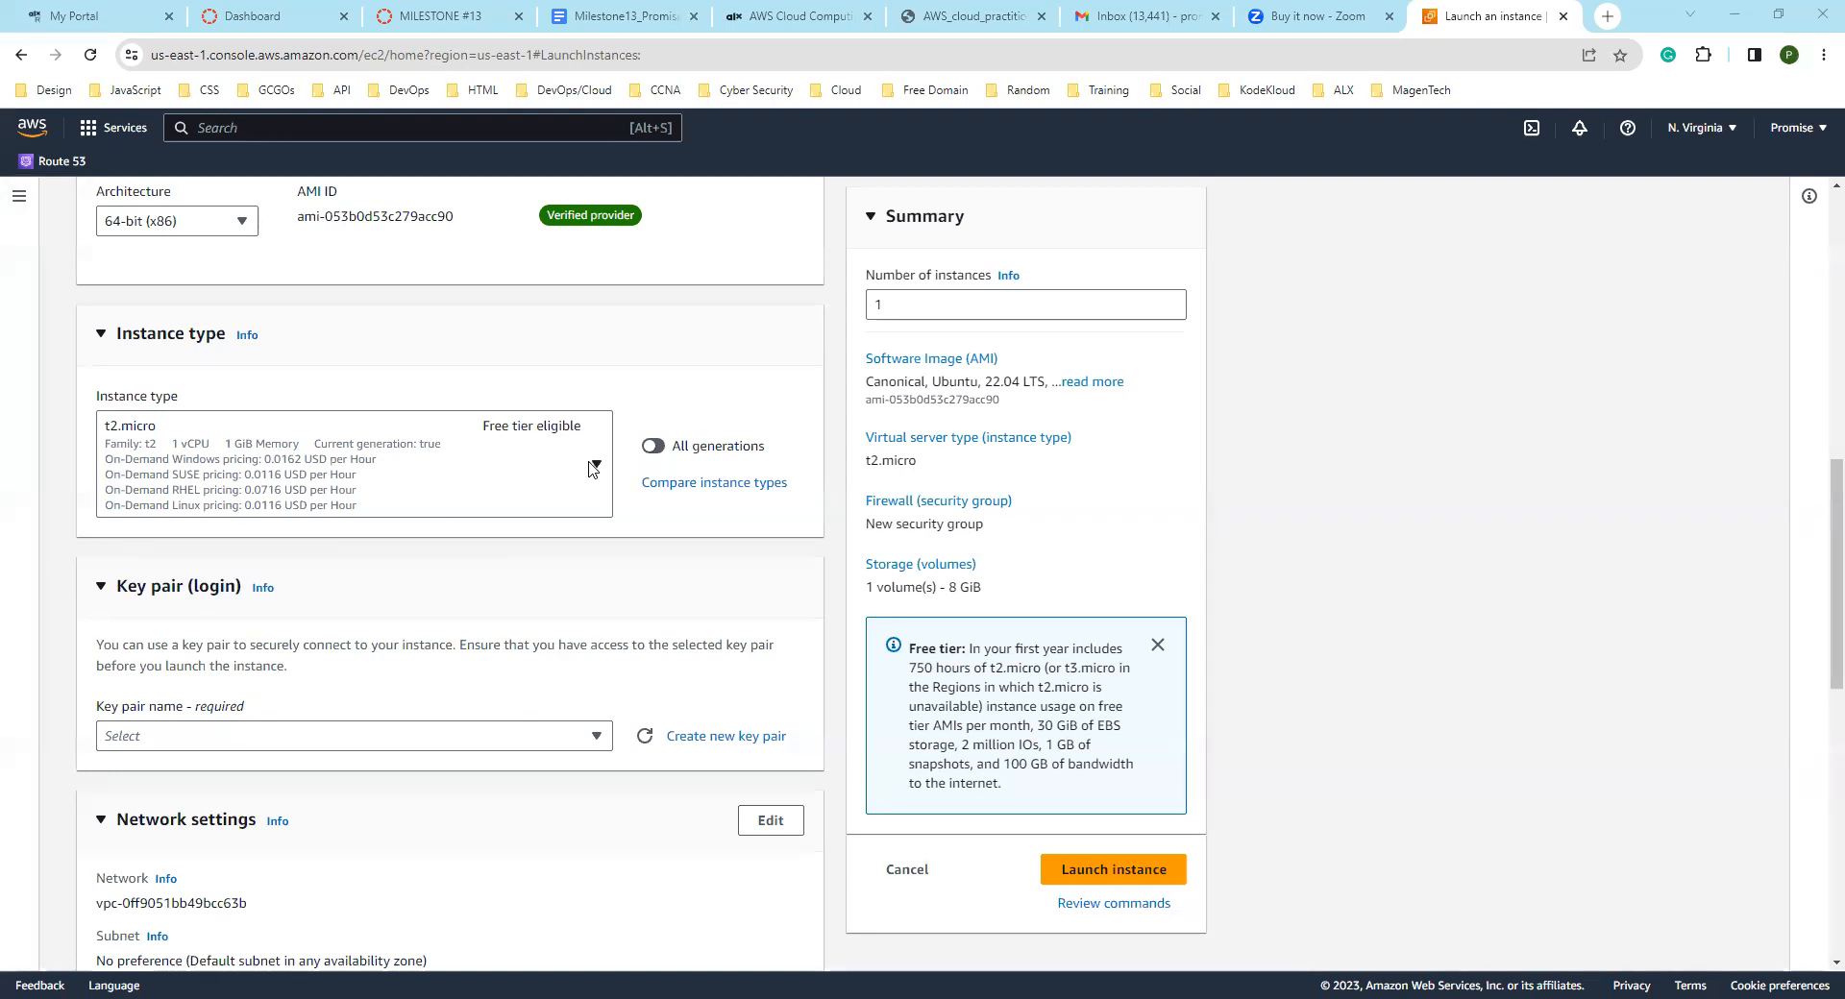
{"action": "left_click", "coordinate": [387, 512]}
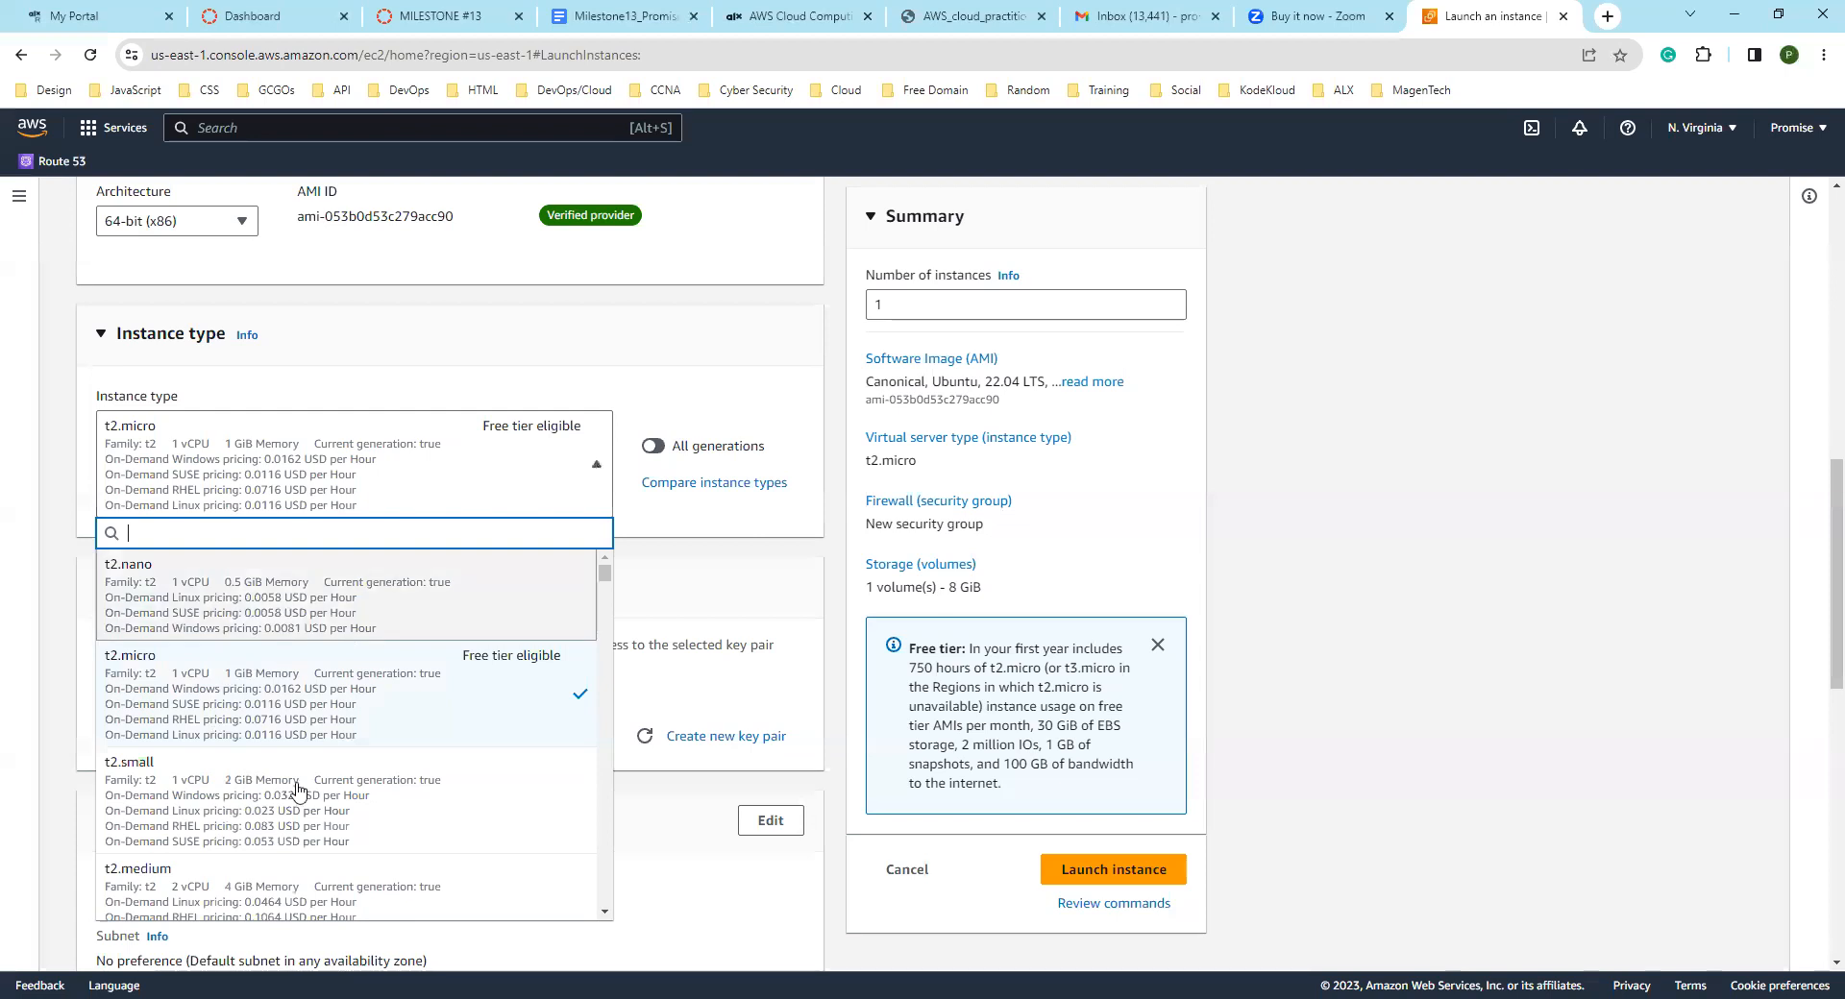
{"action": "scroll", "coordinate": [146, 747], "scroll_direction": "down", "scroll_amount": 3}
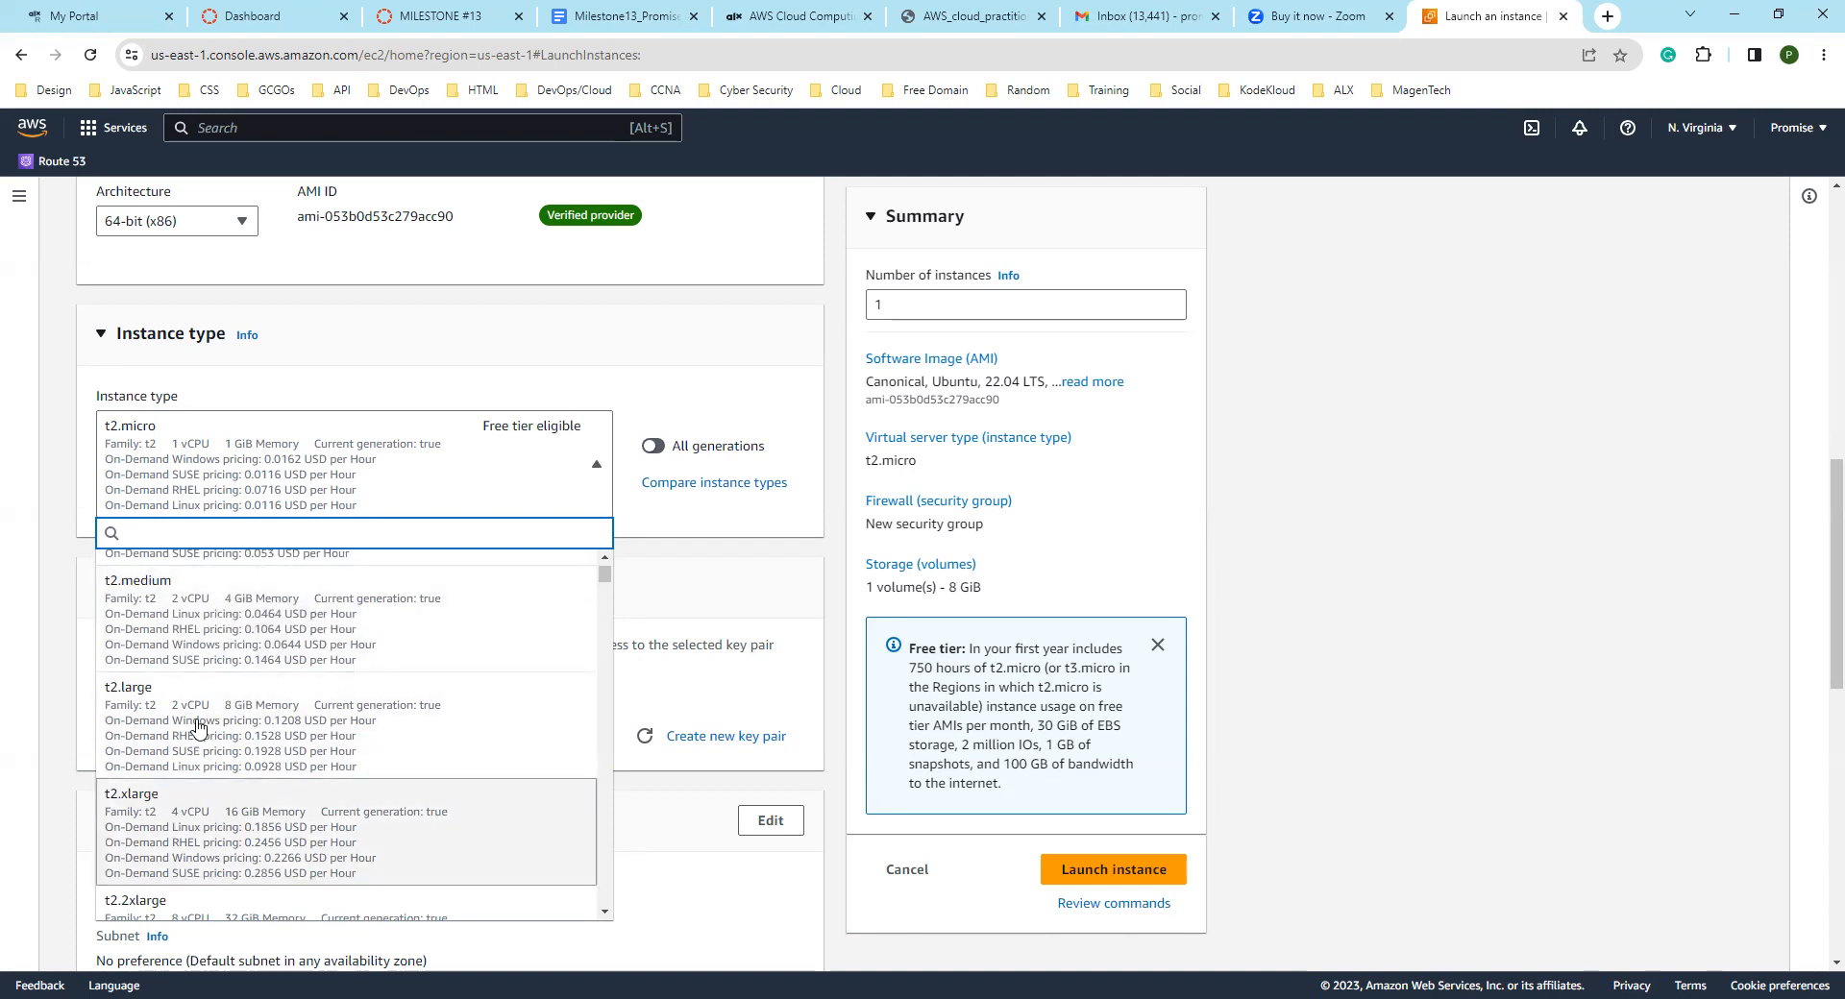
{"action": "scroll", "coordinate": [303, 718], "scroll_direction": "down", "scroll_amount": 3}
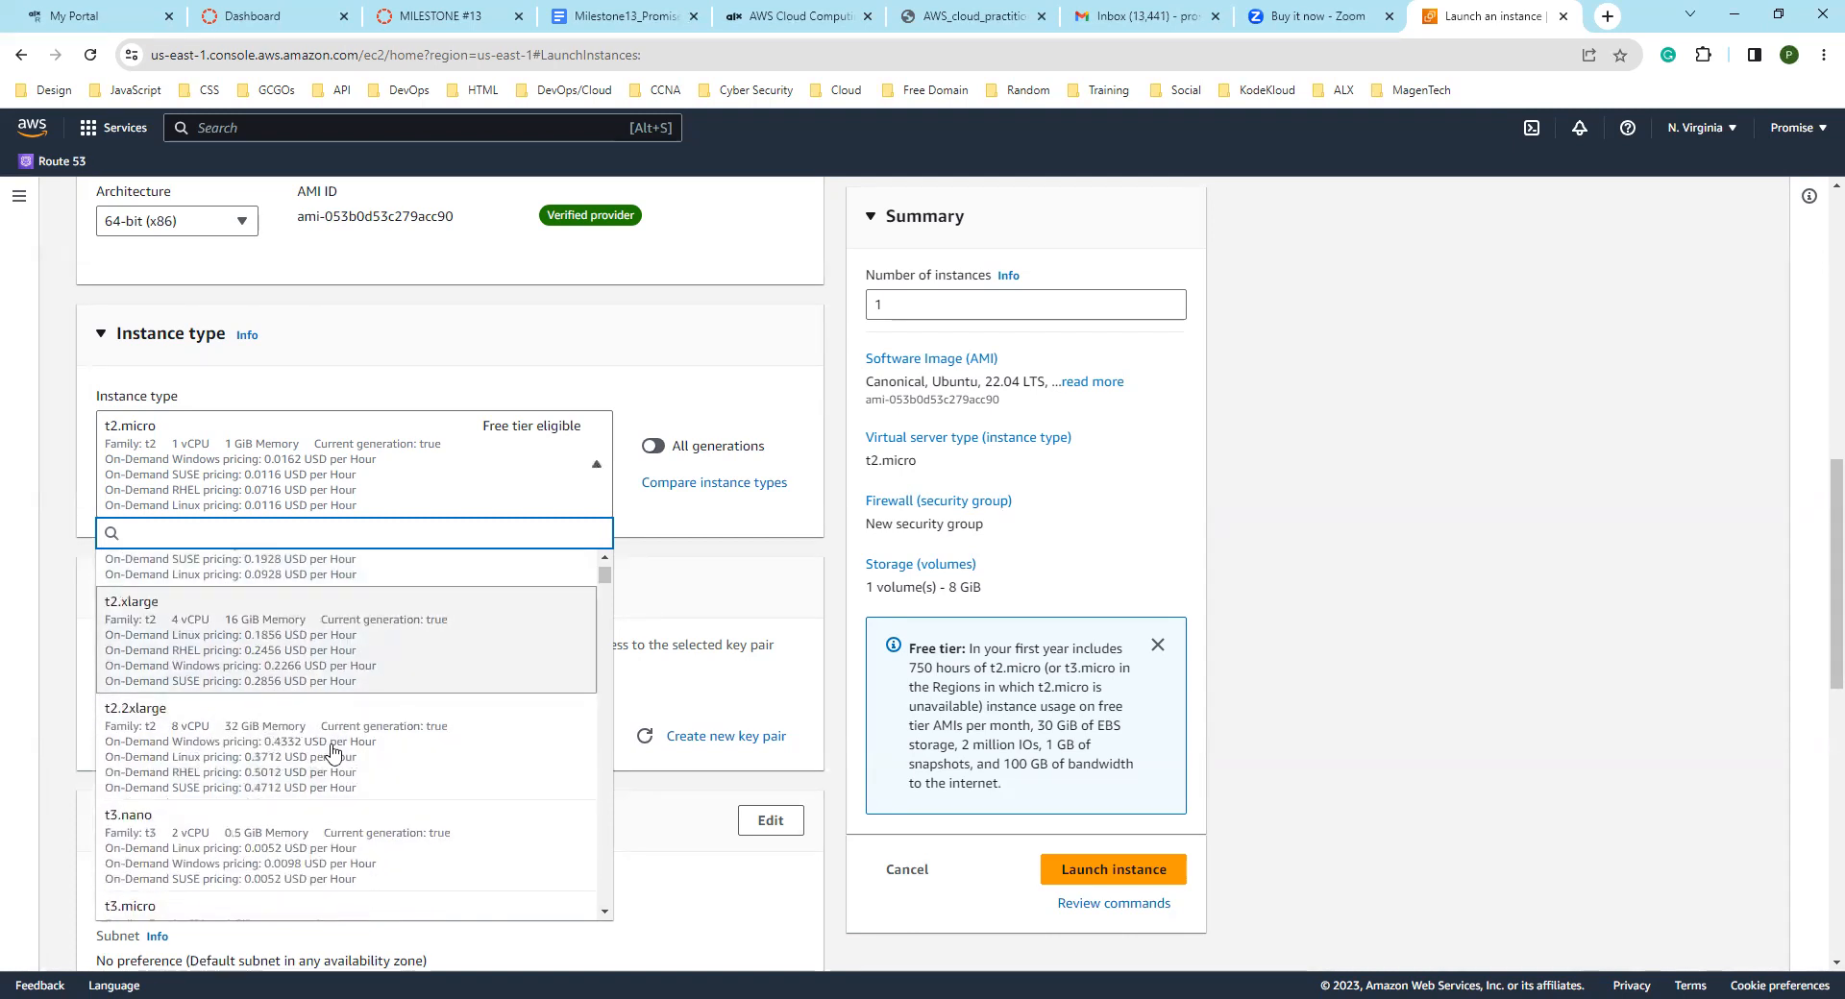
{"action": "scroll", "coordinate": [333, 751], "scroll_direction": "down", "scroll_amount": 3}
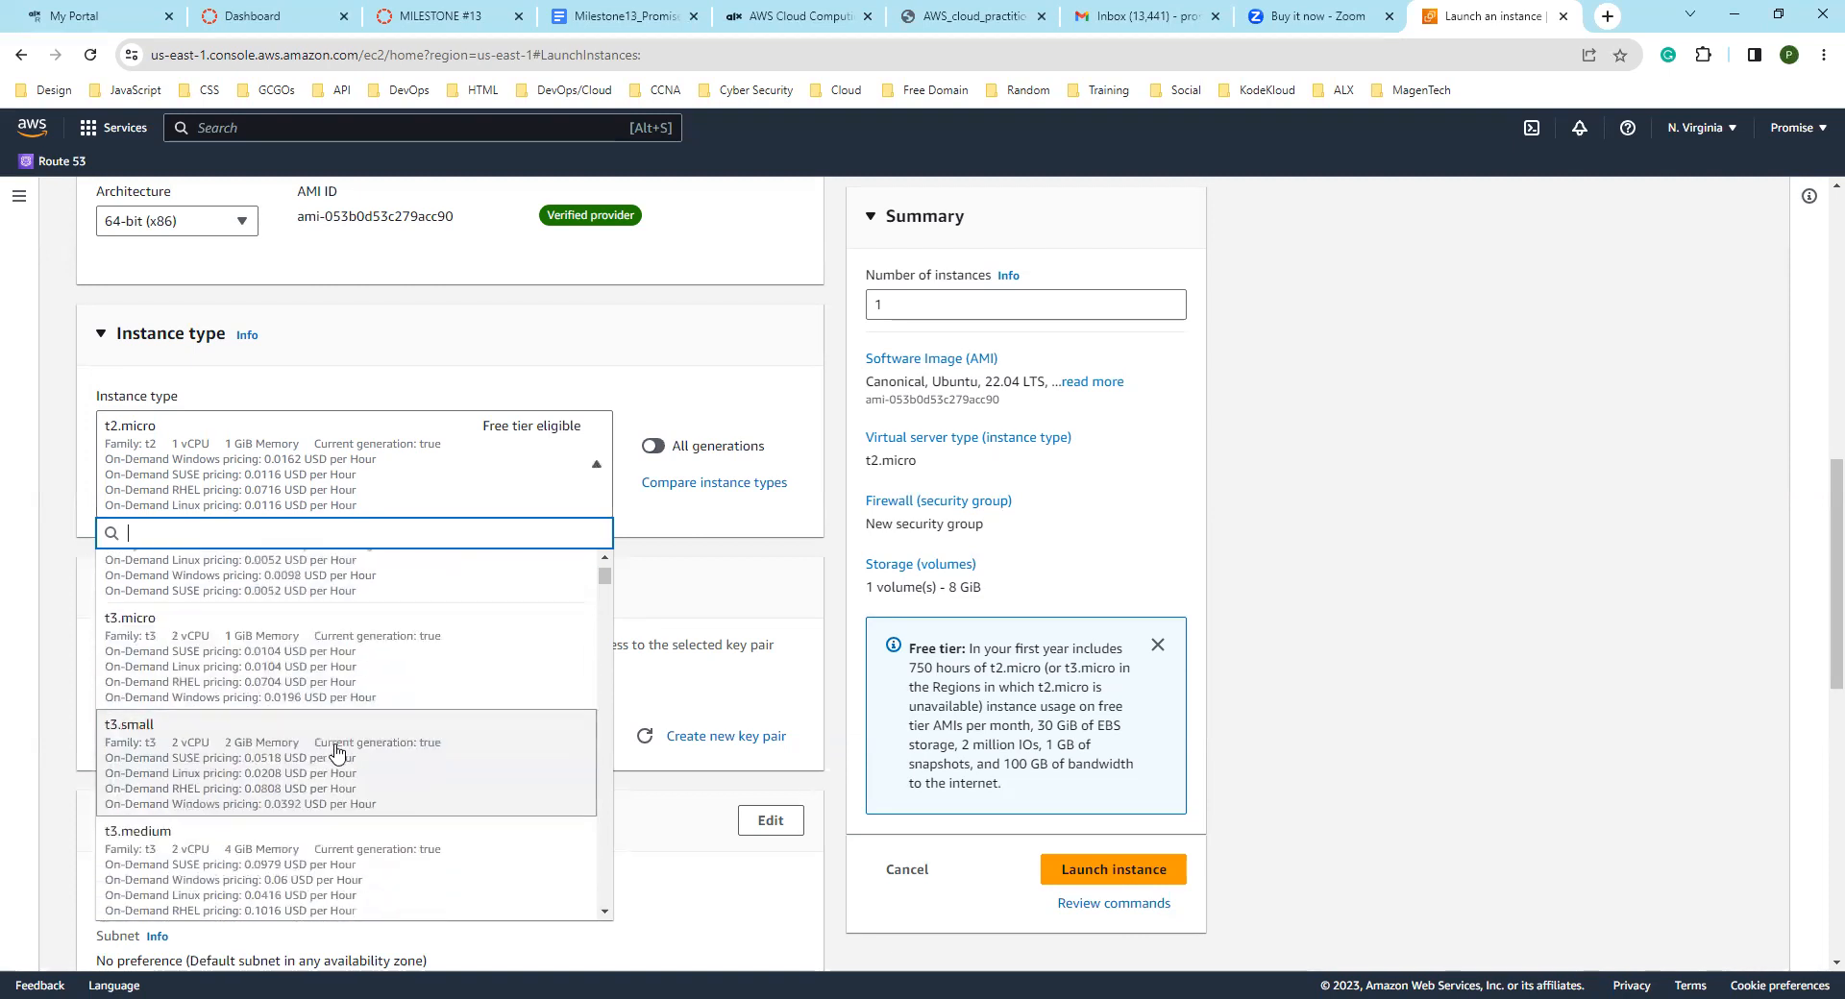
{"action": "scroll", "coordinate": [333, 746], "scroll_direction": "down", "scroll_amount": 8}
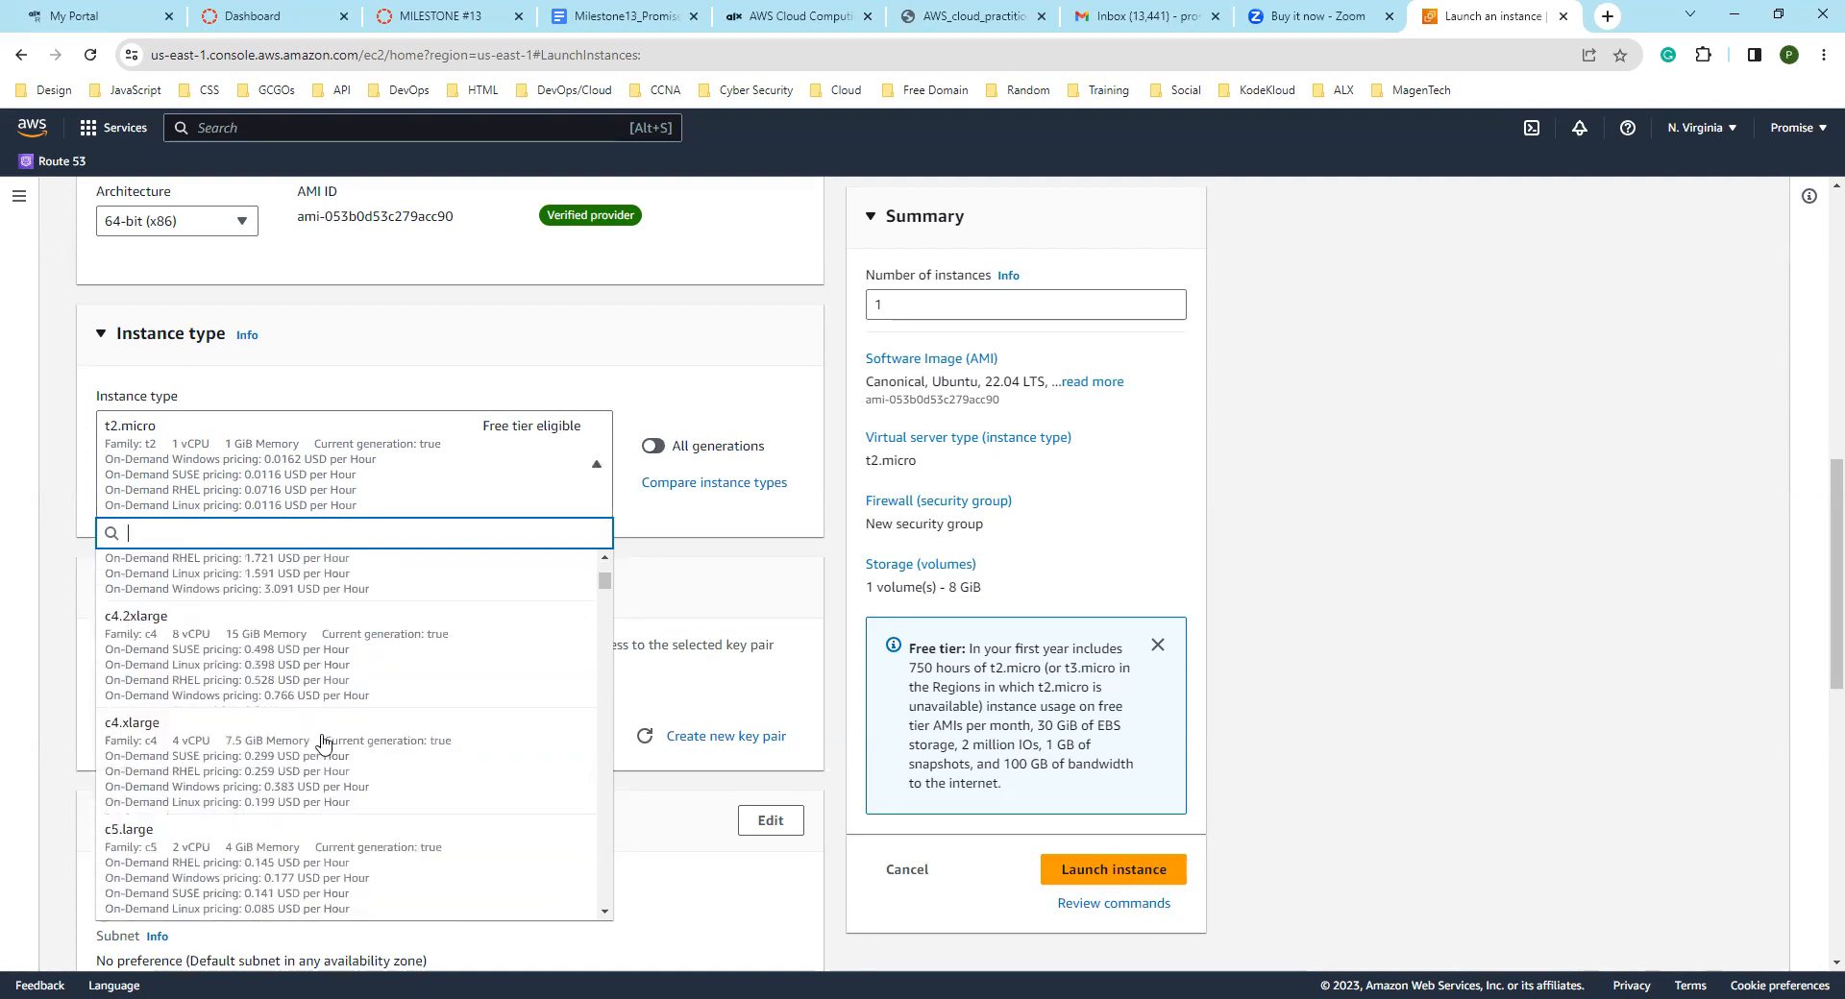
{"action": "scroll", "coordinate": [319, 740], "scroll_direction": "down", "scroll_amount": 3}
{"action": "scroll", "coordinate": [252, 672], "scroll_direction": "down", "scroll_amount": 4}
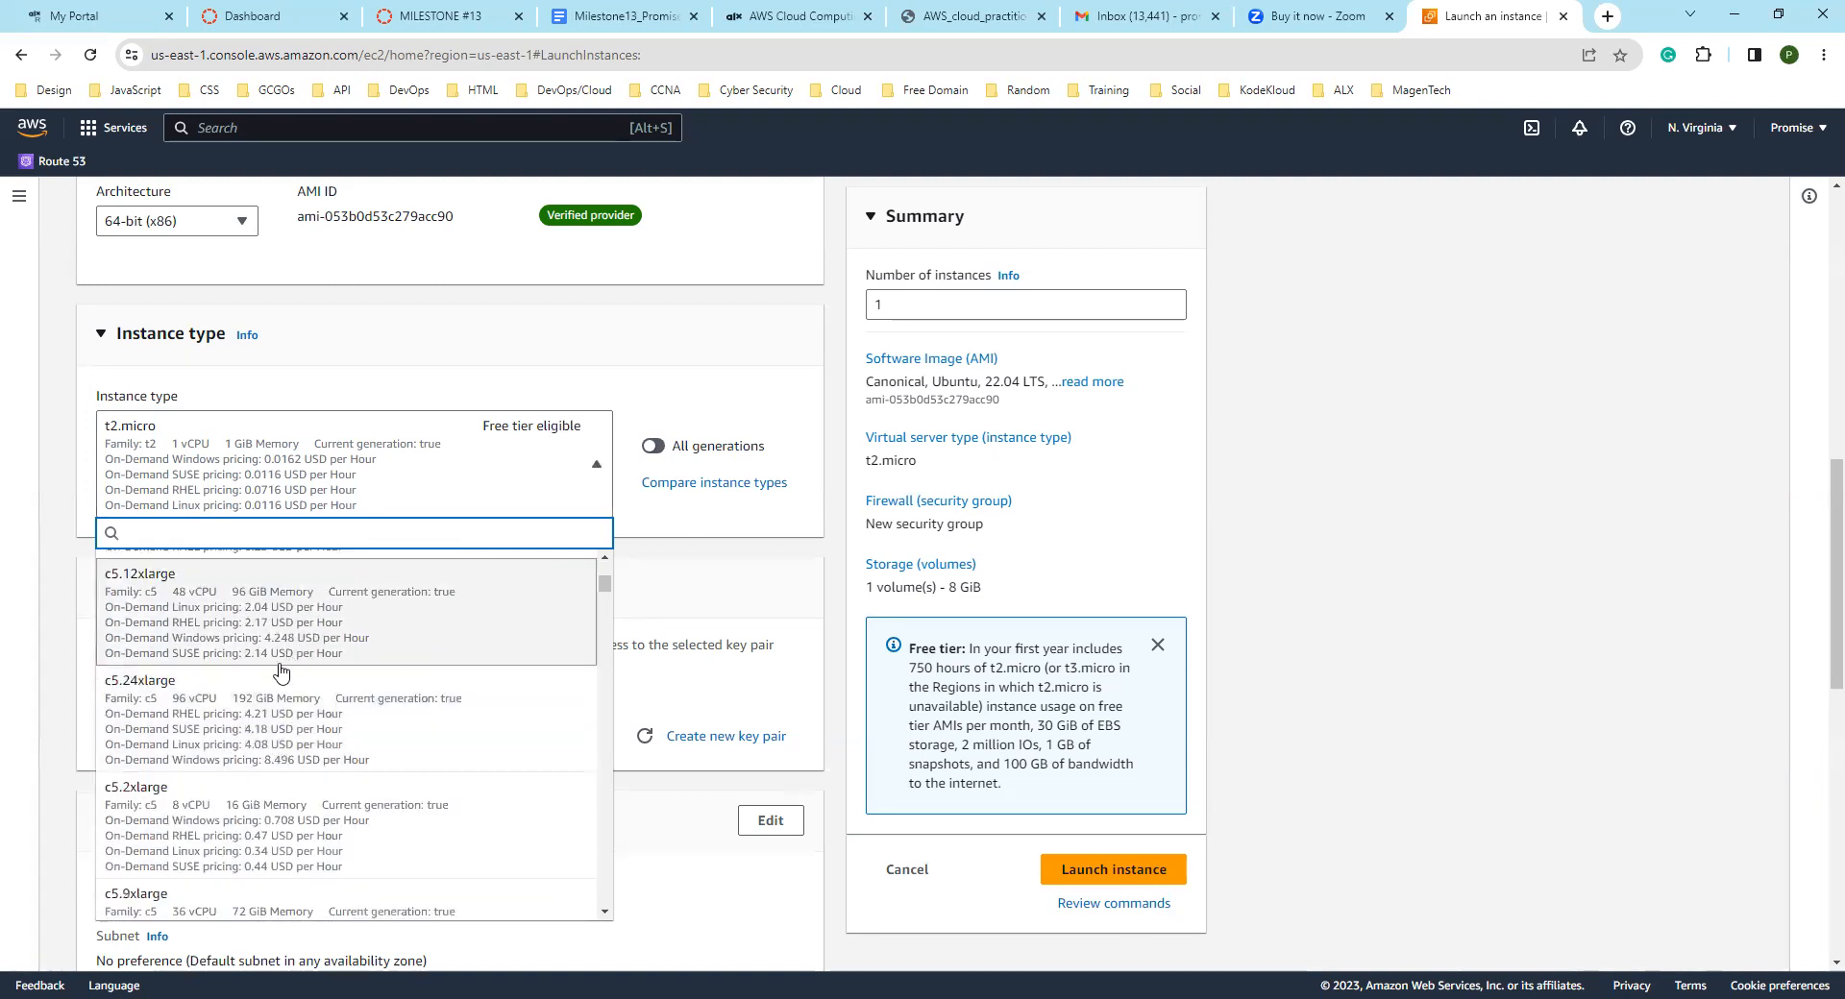
{"action": "scroll", "coordinate": [247, 690], "scroll_direction": "up", "scroll_amount": 5}
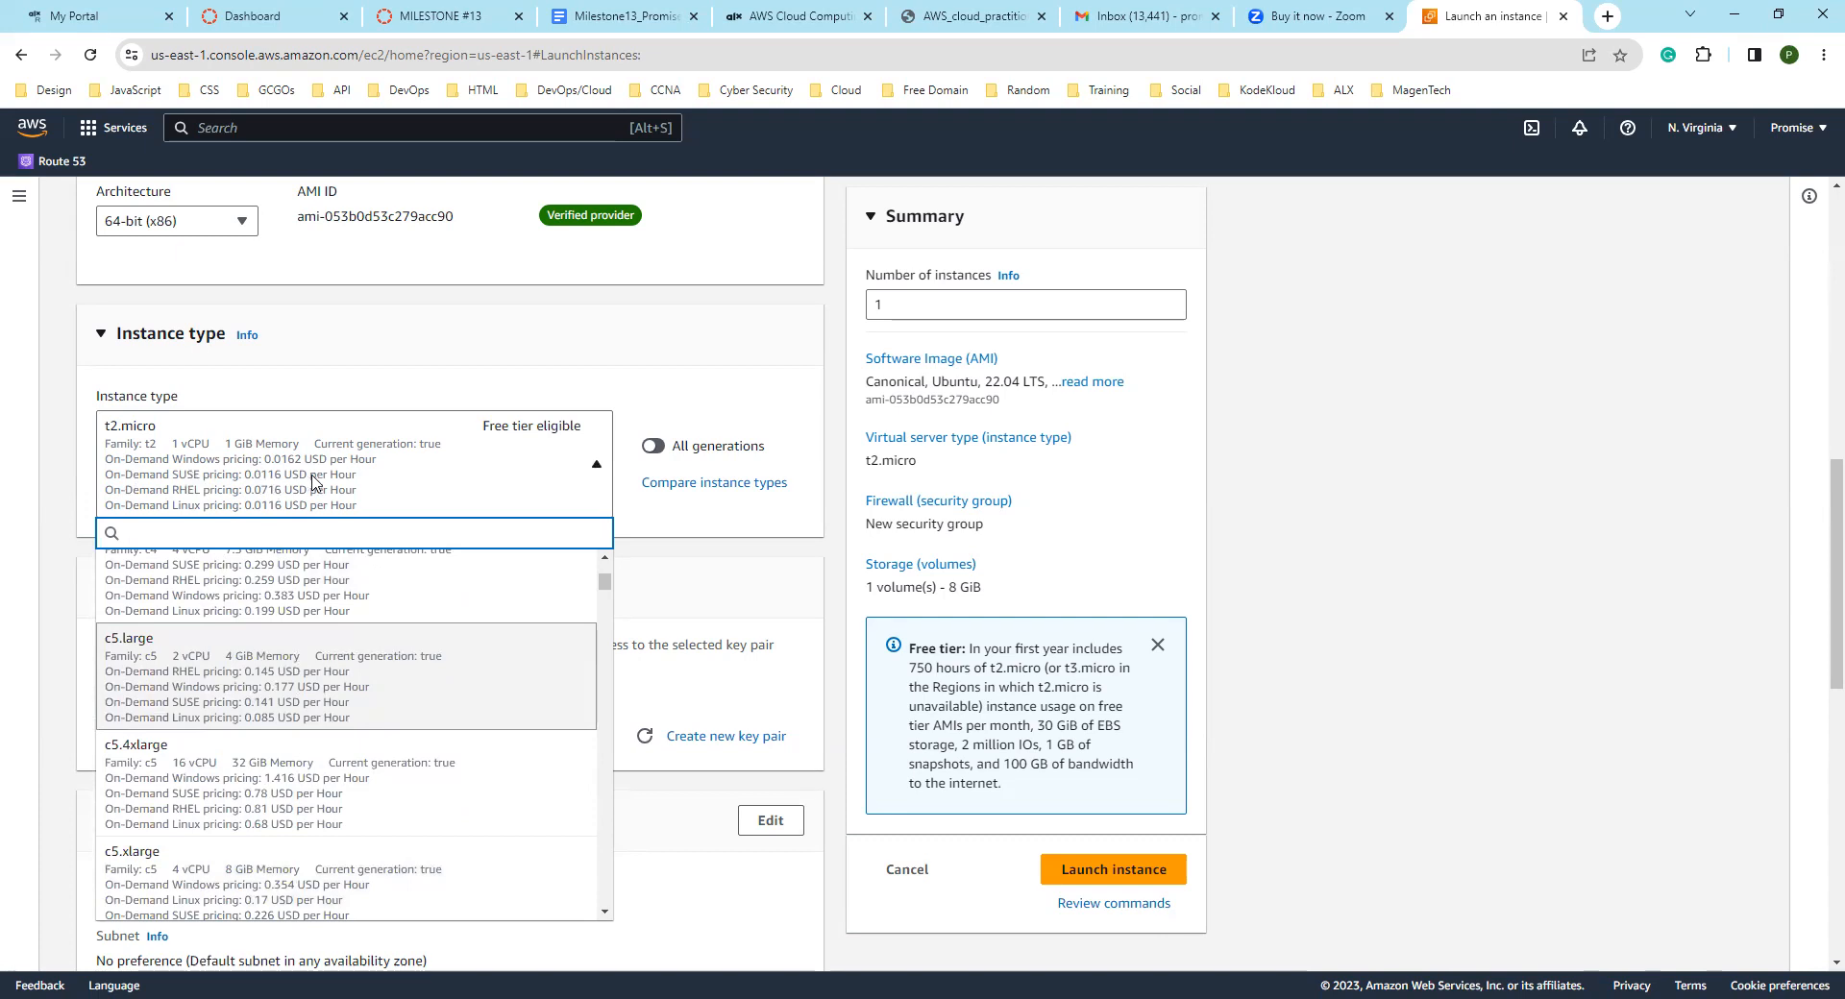
{"action": "scroll", "coordinate": [309, 762], "scroll_direction": "up", "scroll_amount": 10}
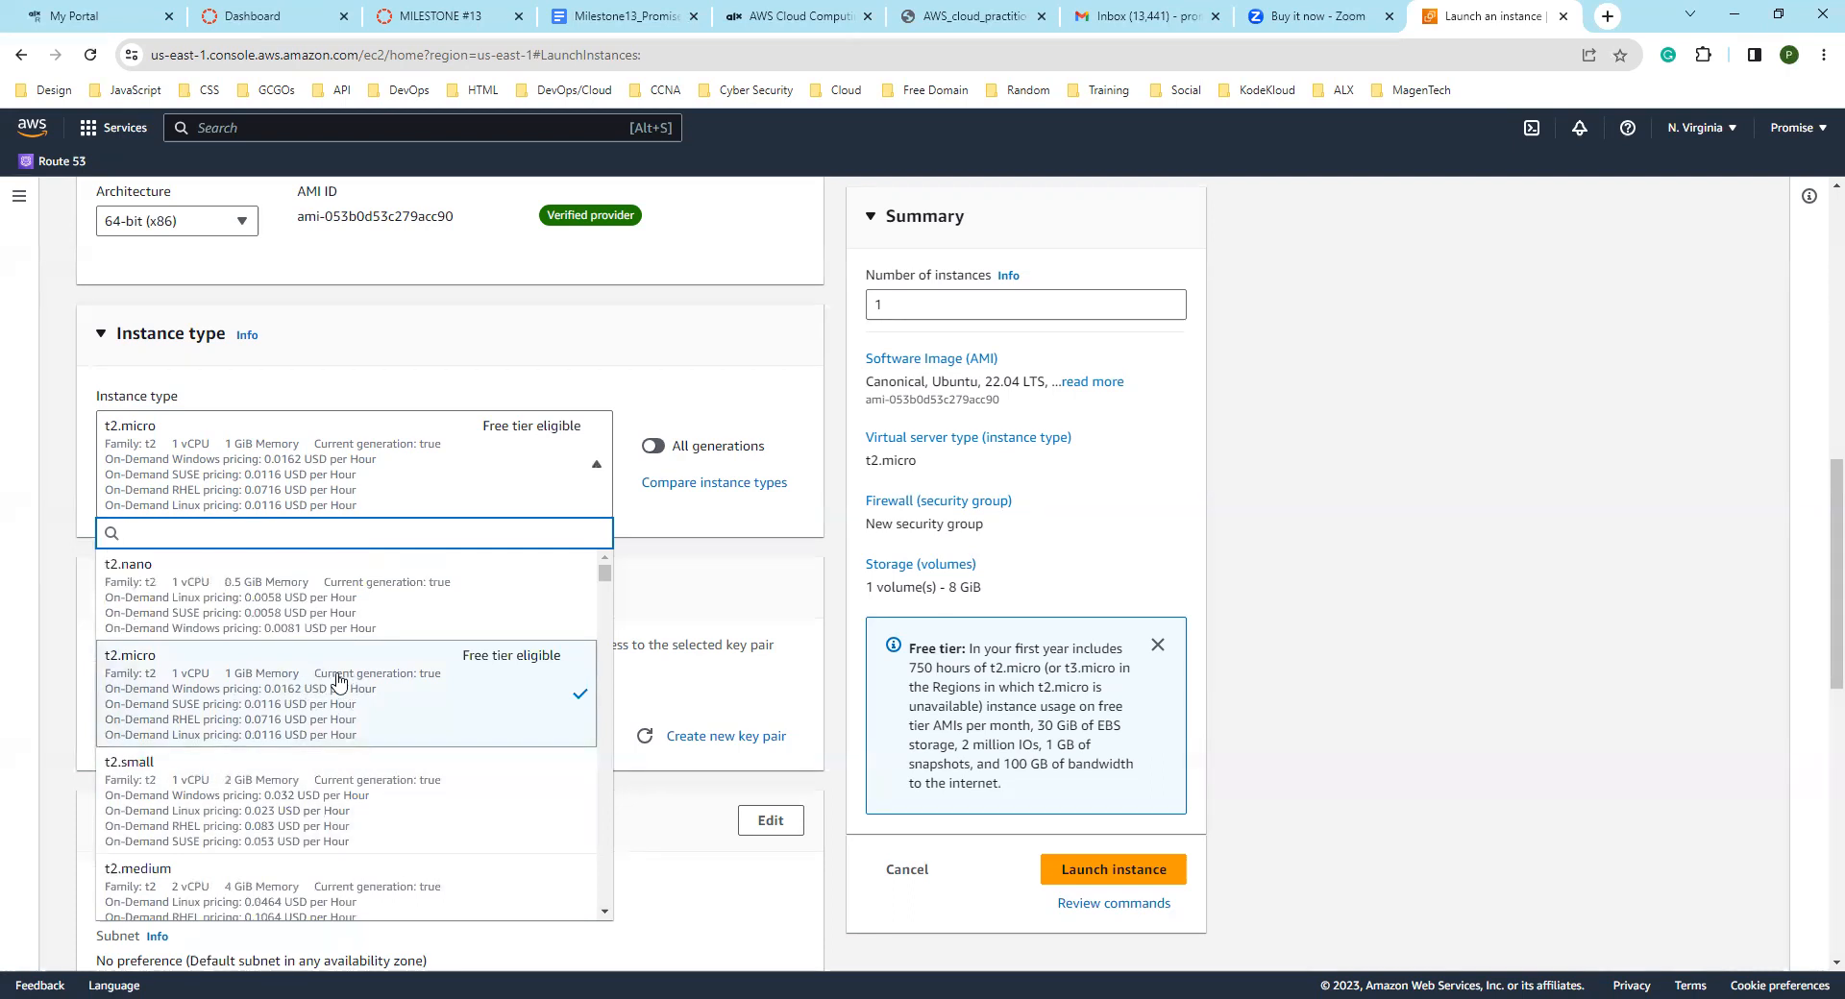
{"action": "left_click", "coordinate": [674, 390]}
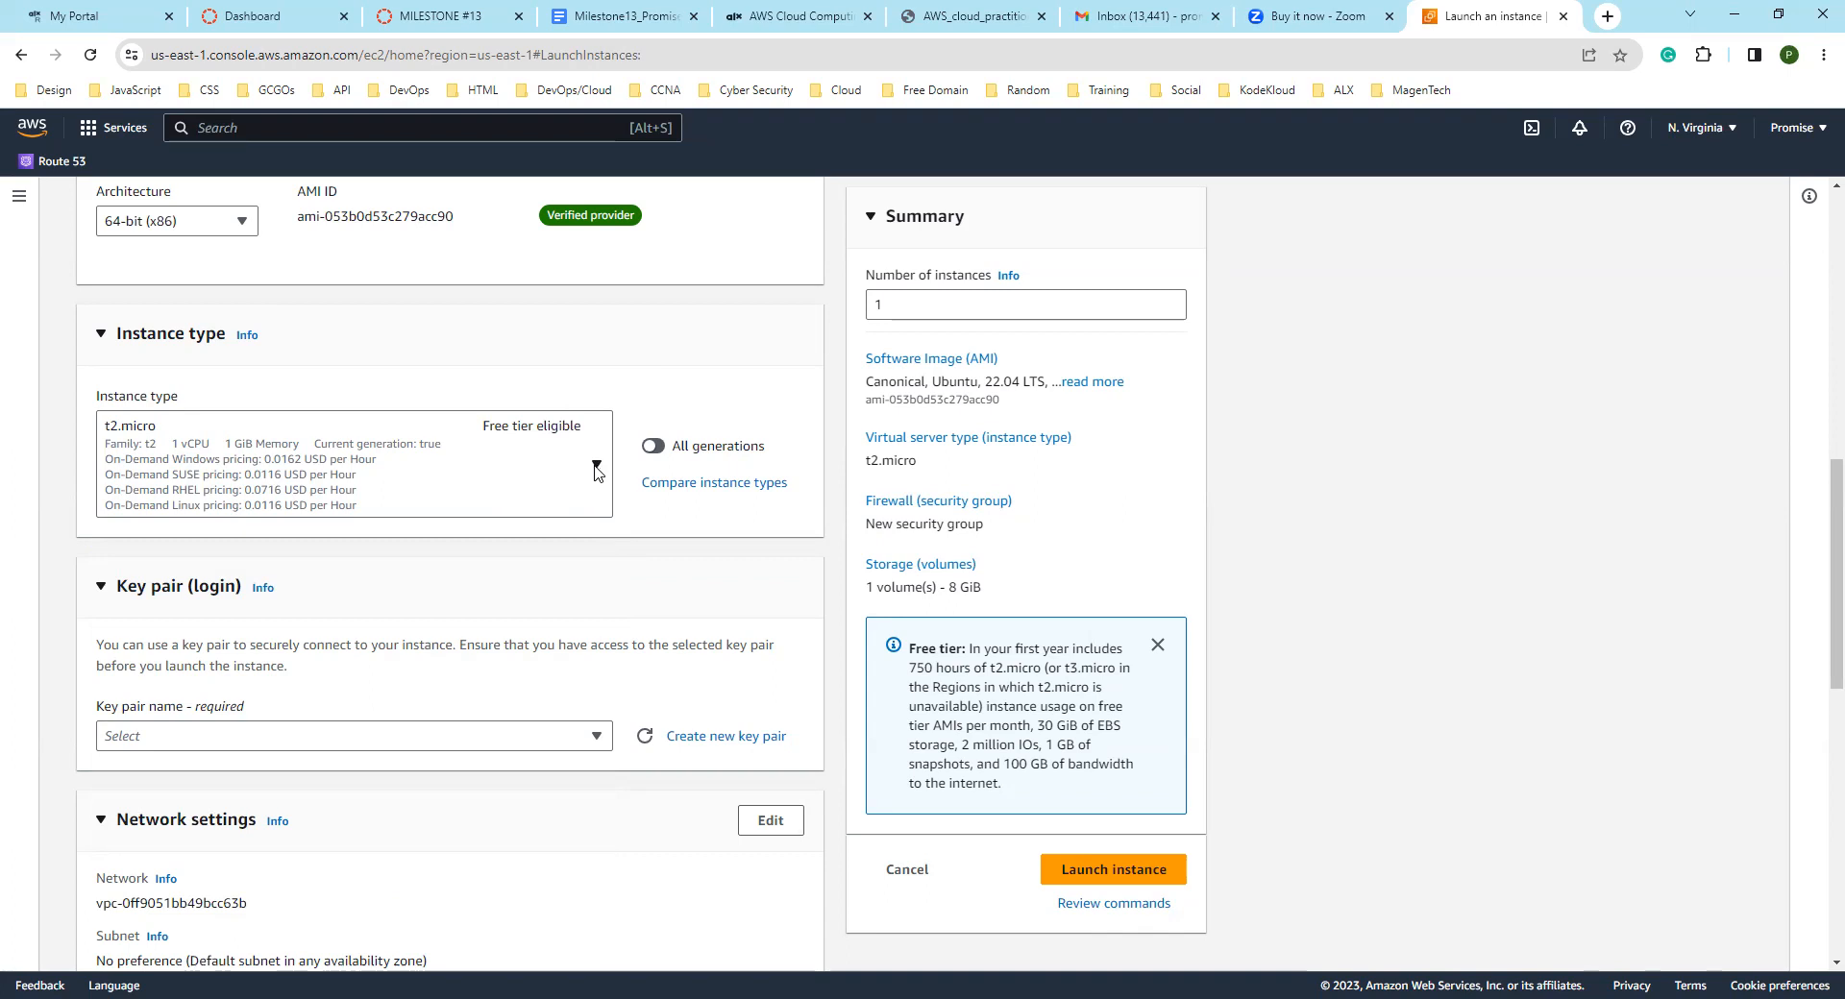
{"action": "left_click", "coordinate": [515, 438]}
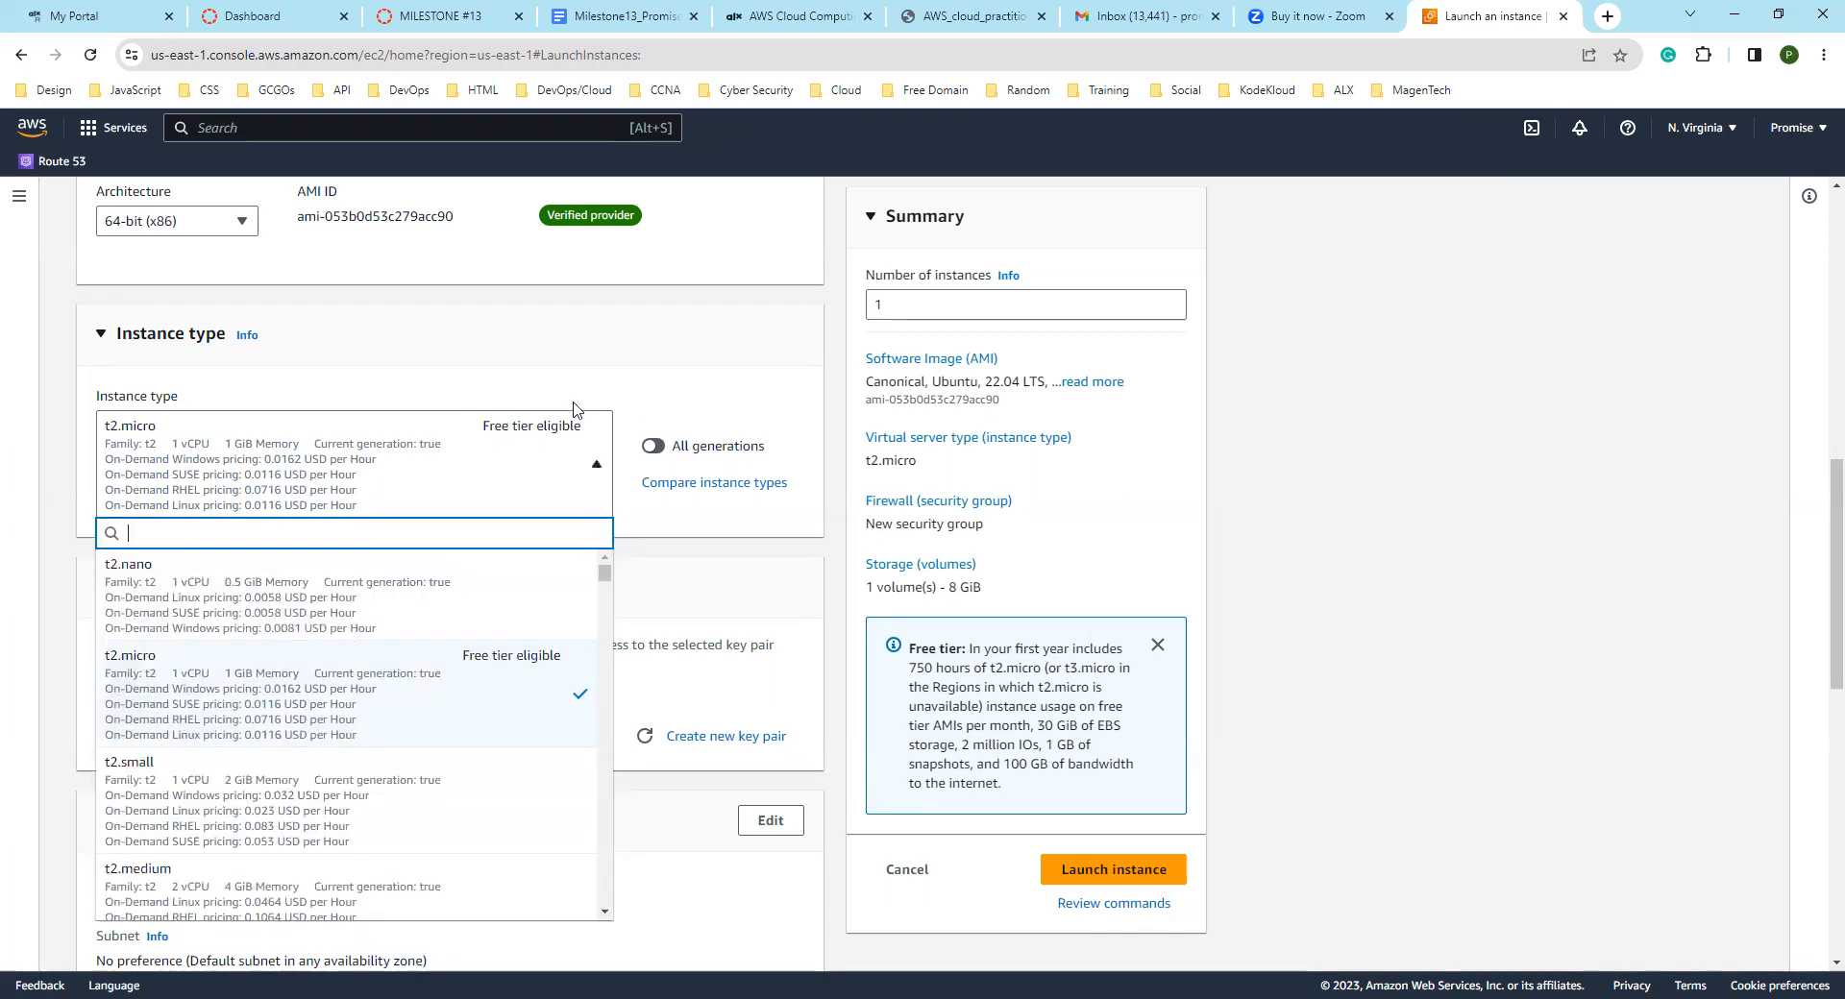
{"action": "left_click", "coordinate": [631, 373]}
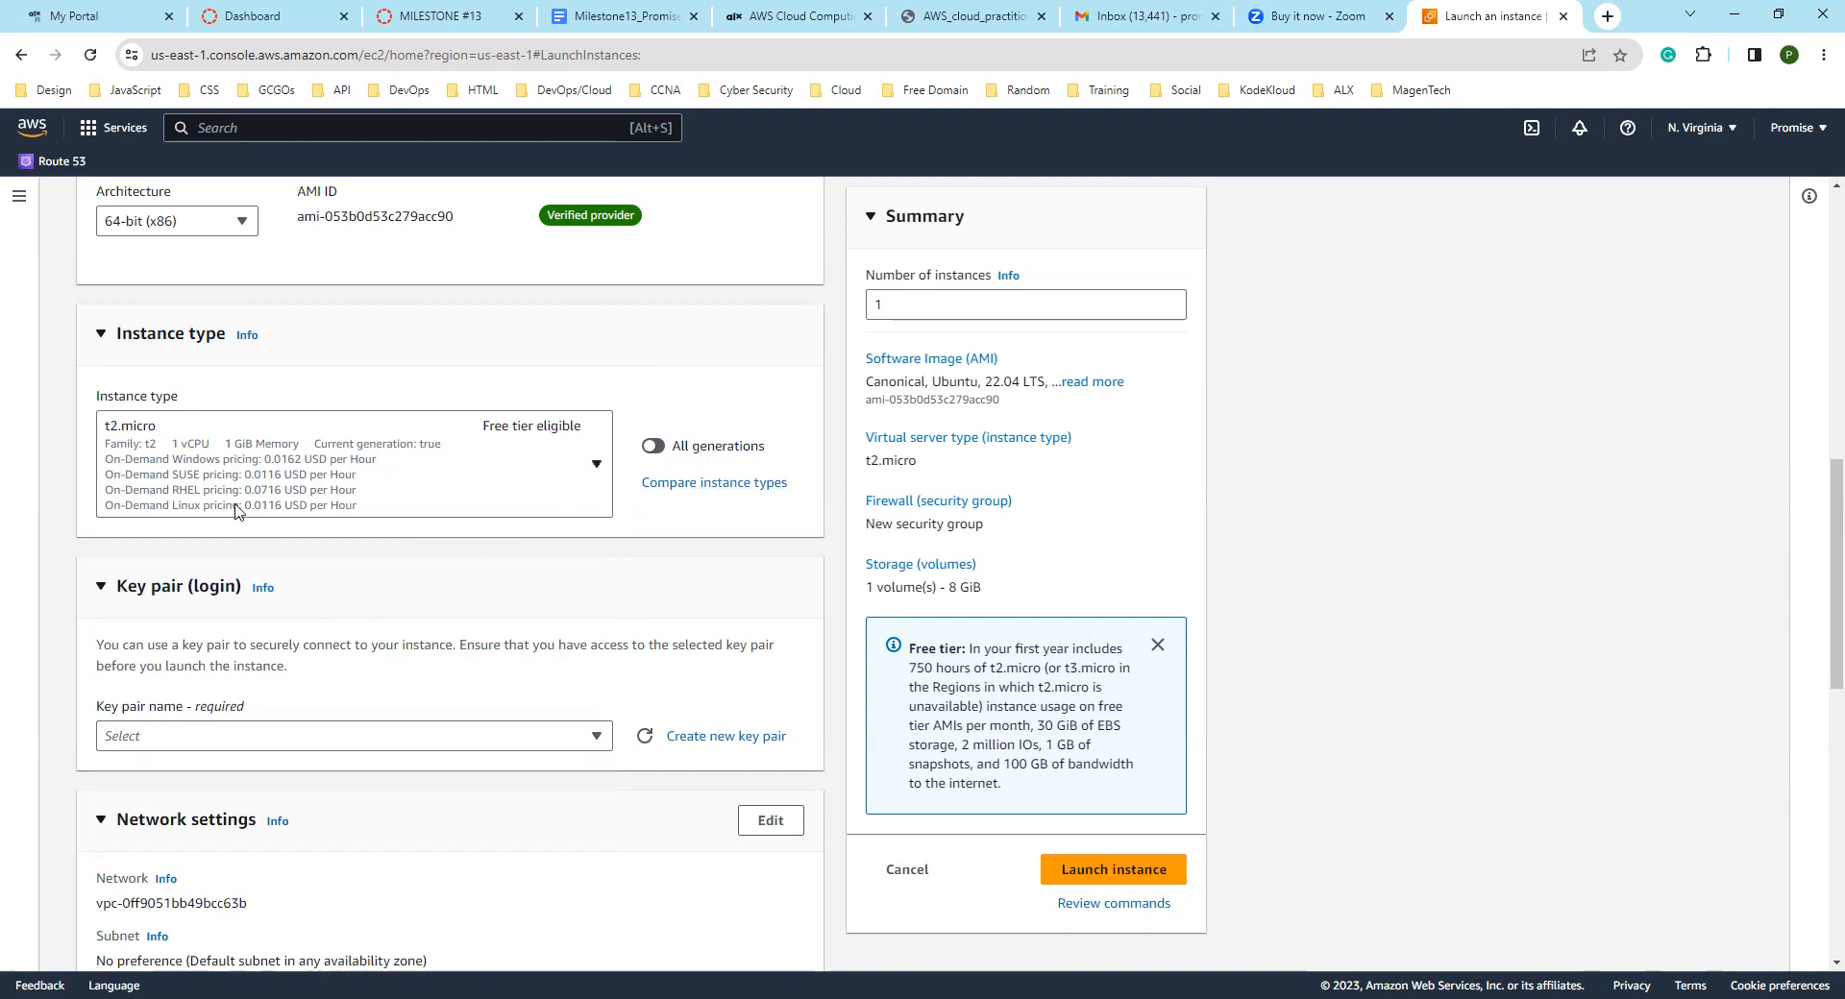
Step: Review the Key pair (login) section and check which existing key pairs can be chosen
{"action": "scroll", "coordinate": [151, 525], "scroll_direction": "down", "scroll_amount": 4}
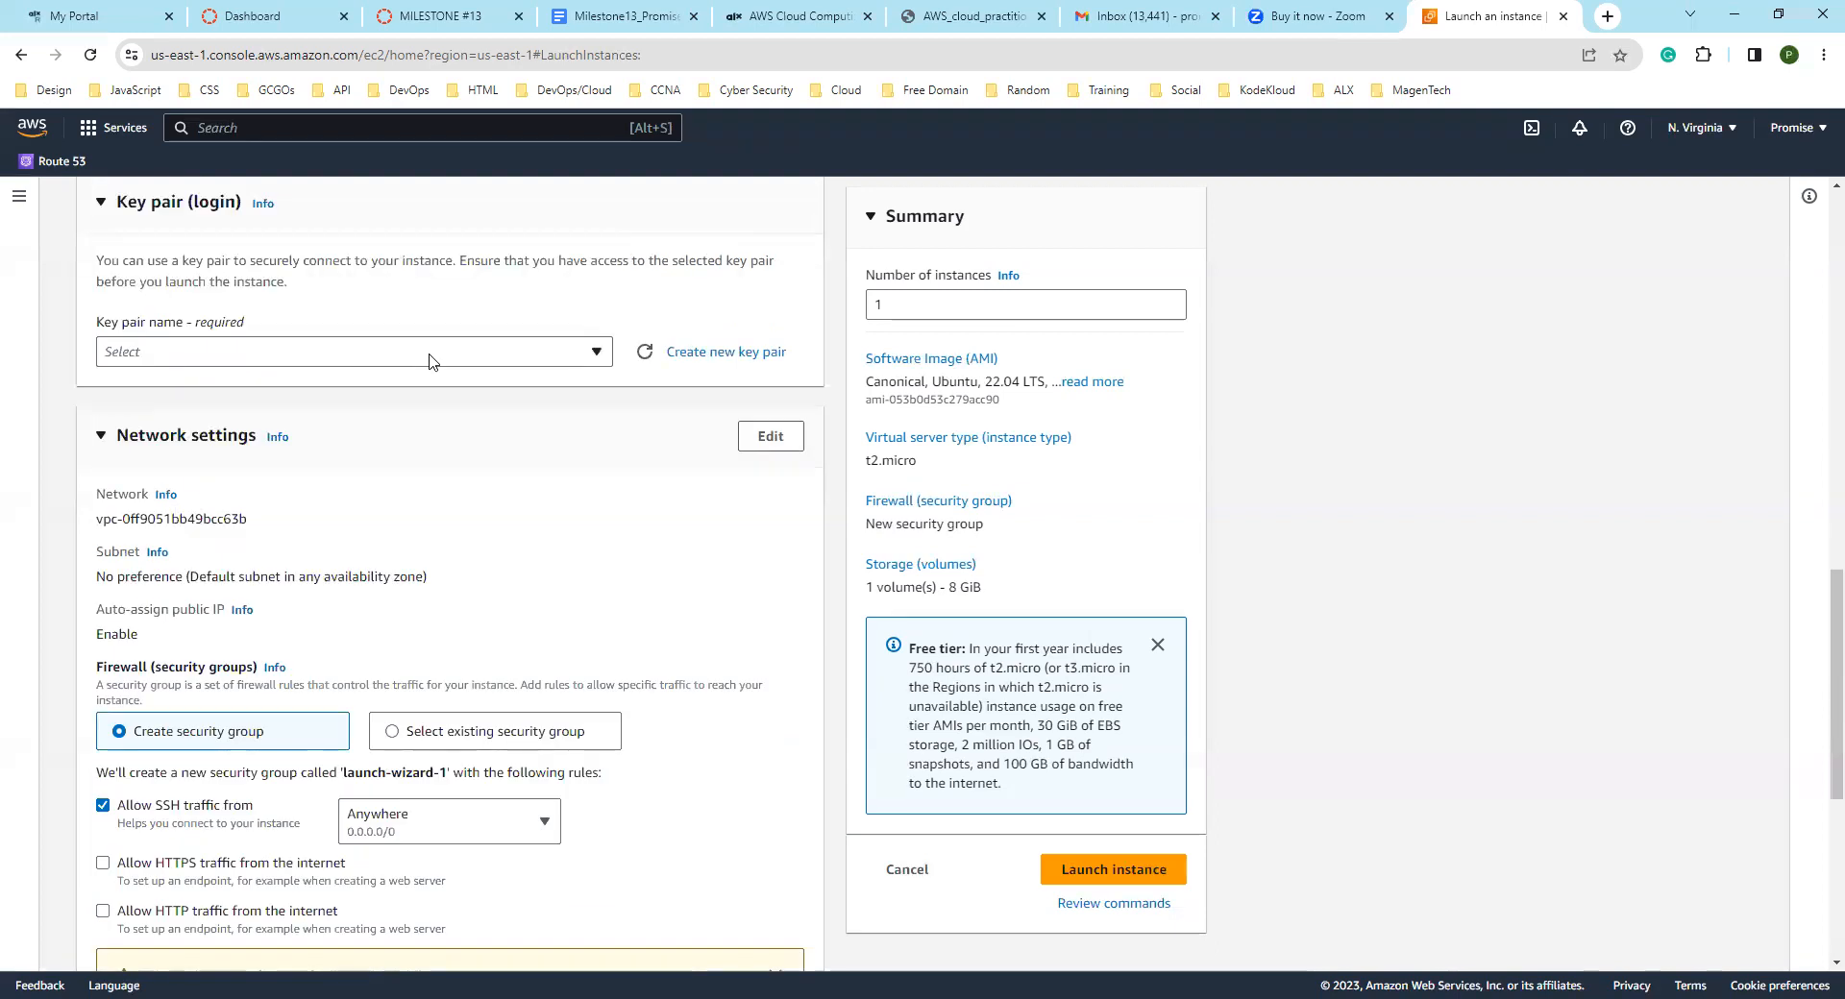
{"action": "left_click", "coordinate": [590, 356]}
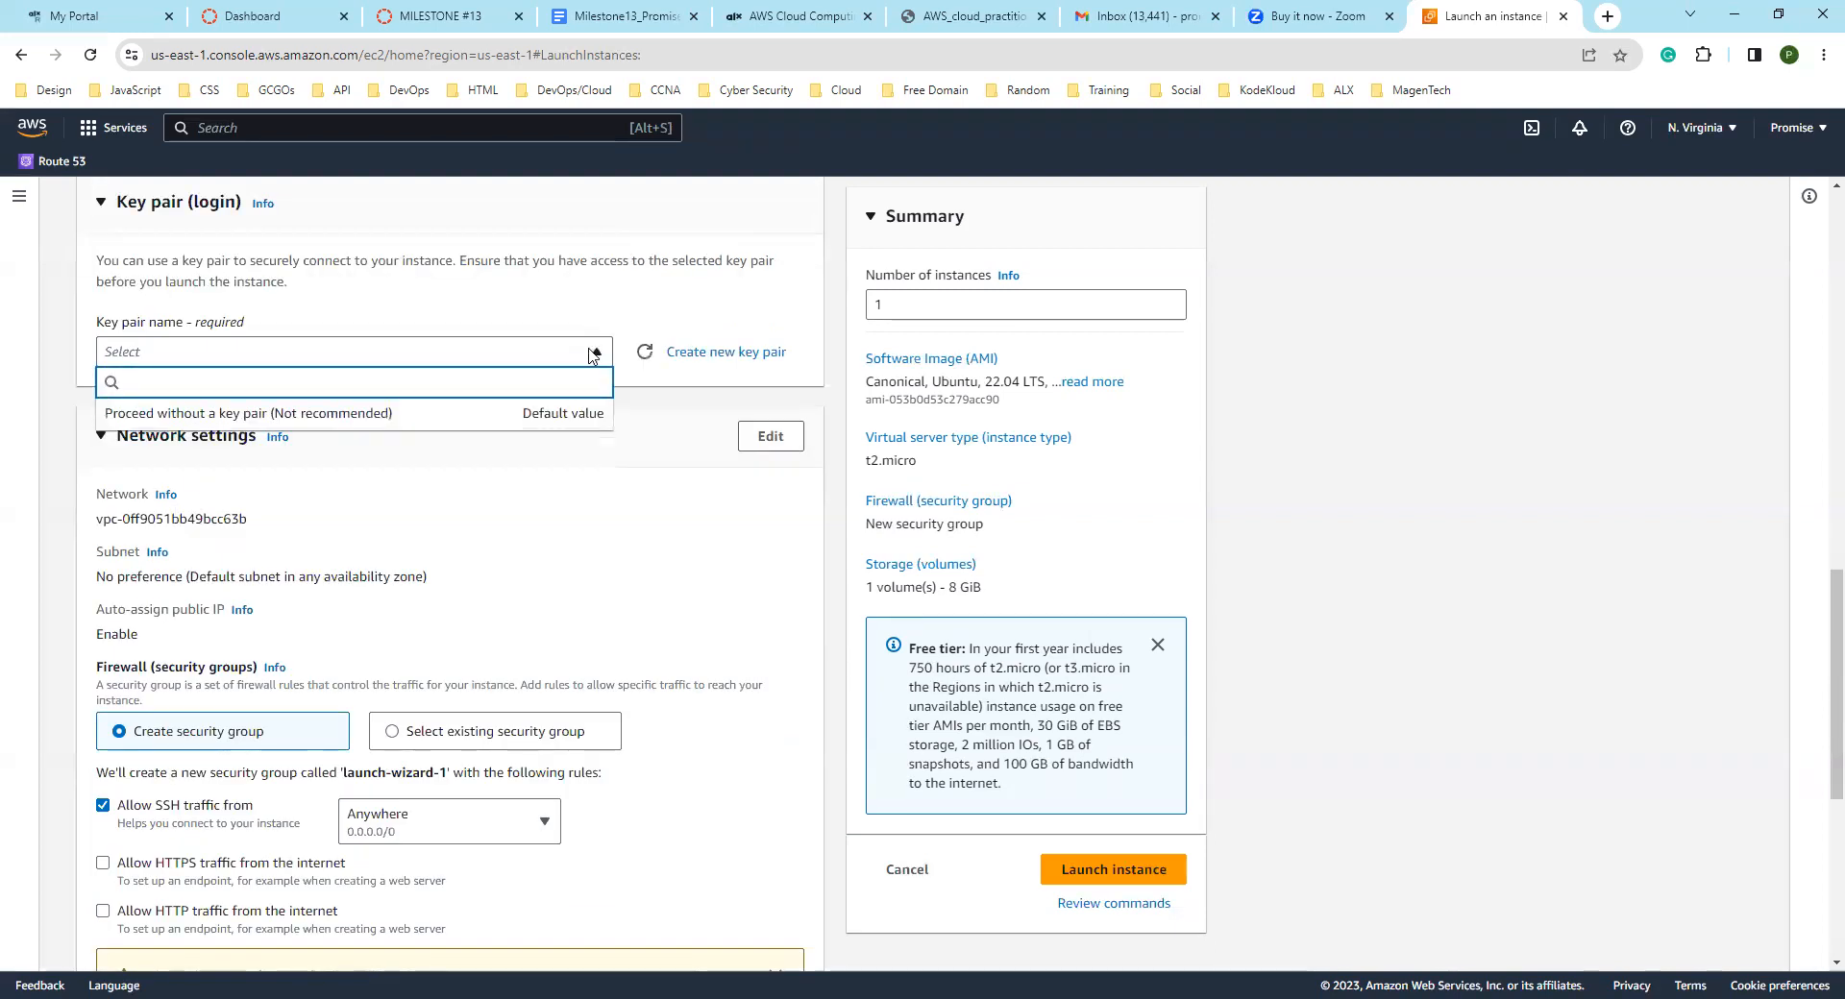
{"action": "left_click", "coordinate": [592, 353]}
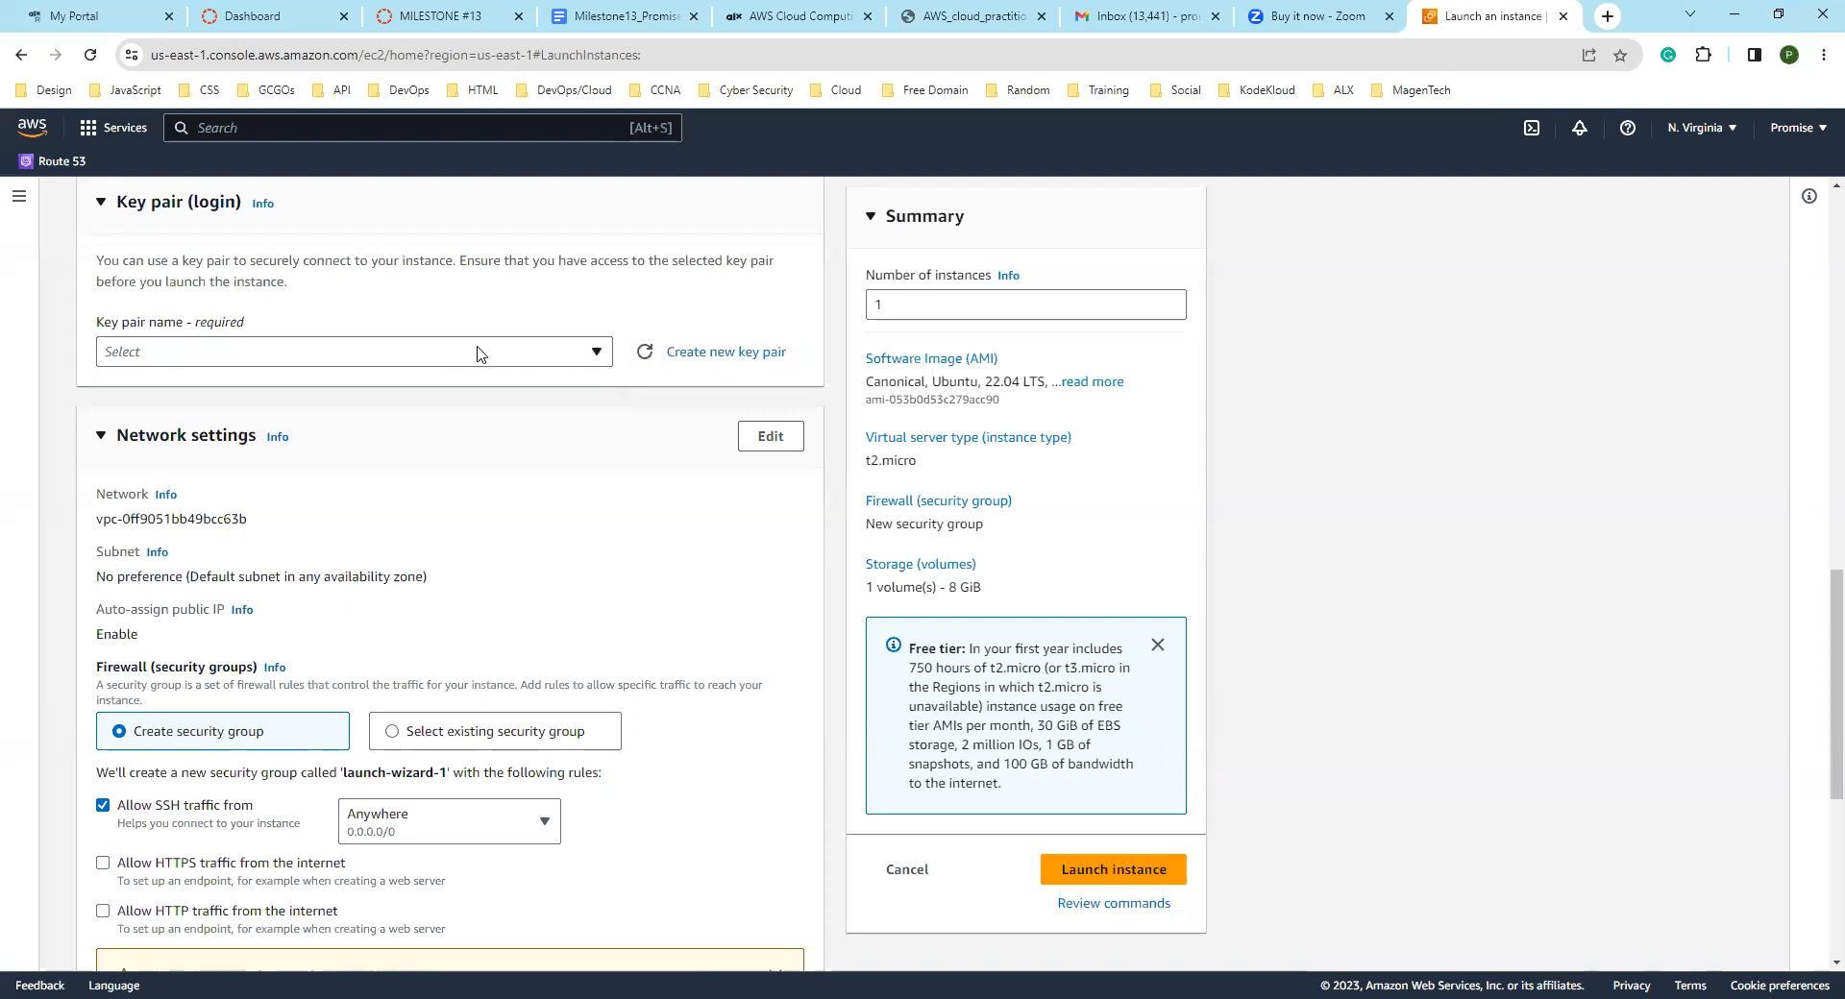
{"action": "scroll", "coordinate": [544, 386], "scroll_direction": "up", "scroll_amount": 3}
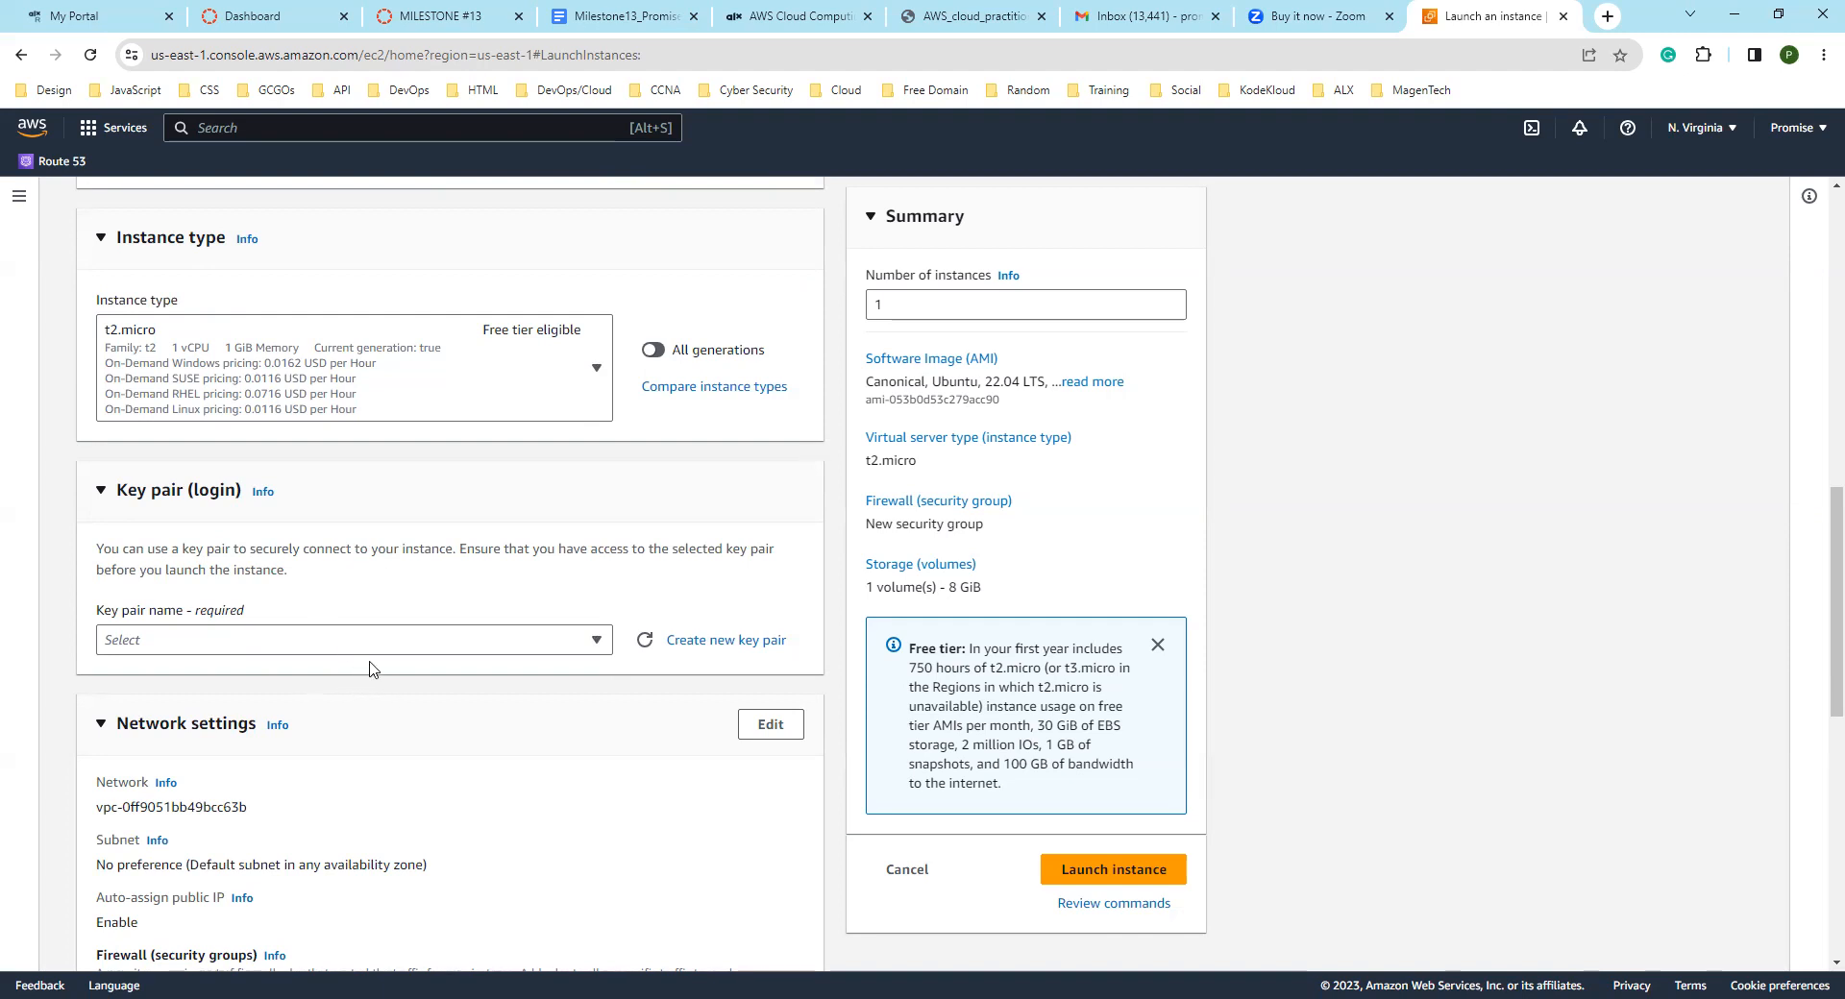
{"action": "scroll", "coordinate": [366, 650], "scroll_direction": "down", "scroll_amount": 1}
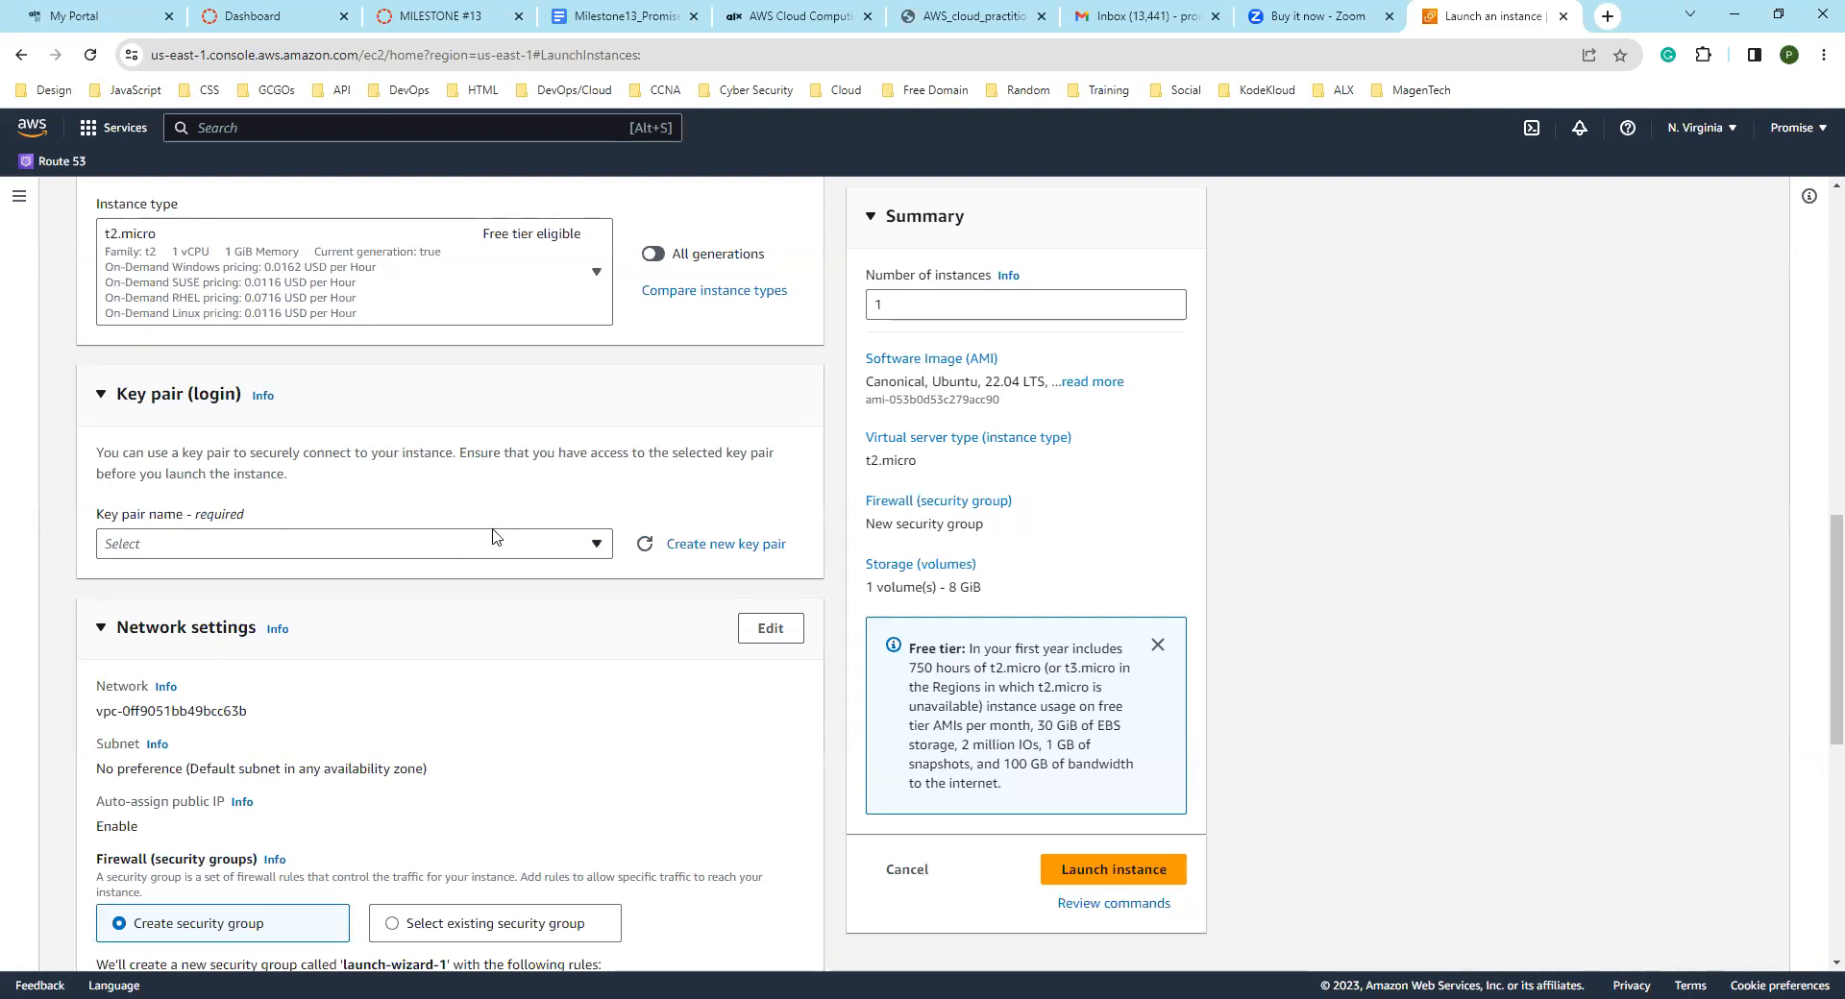
Step: Start creating a new key pair for the instance and name it Frontend-App-KP
{"action": "left_click", "coordinate": [707, 544]}
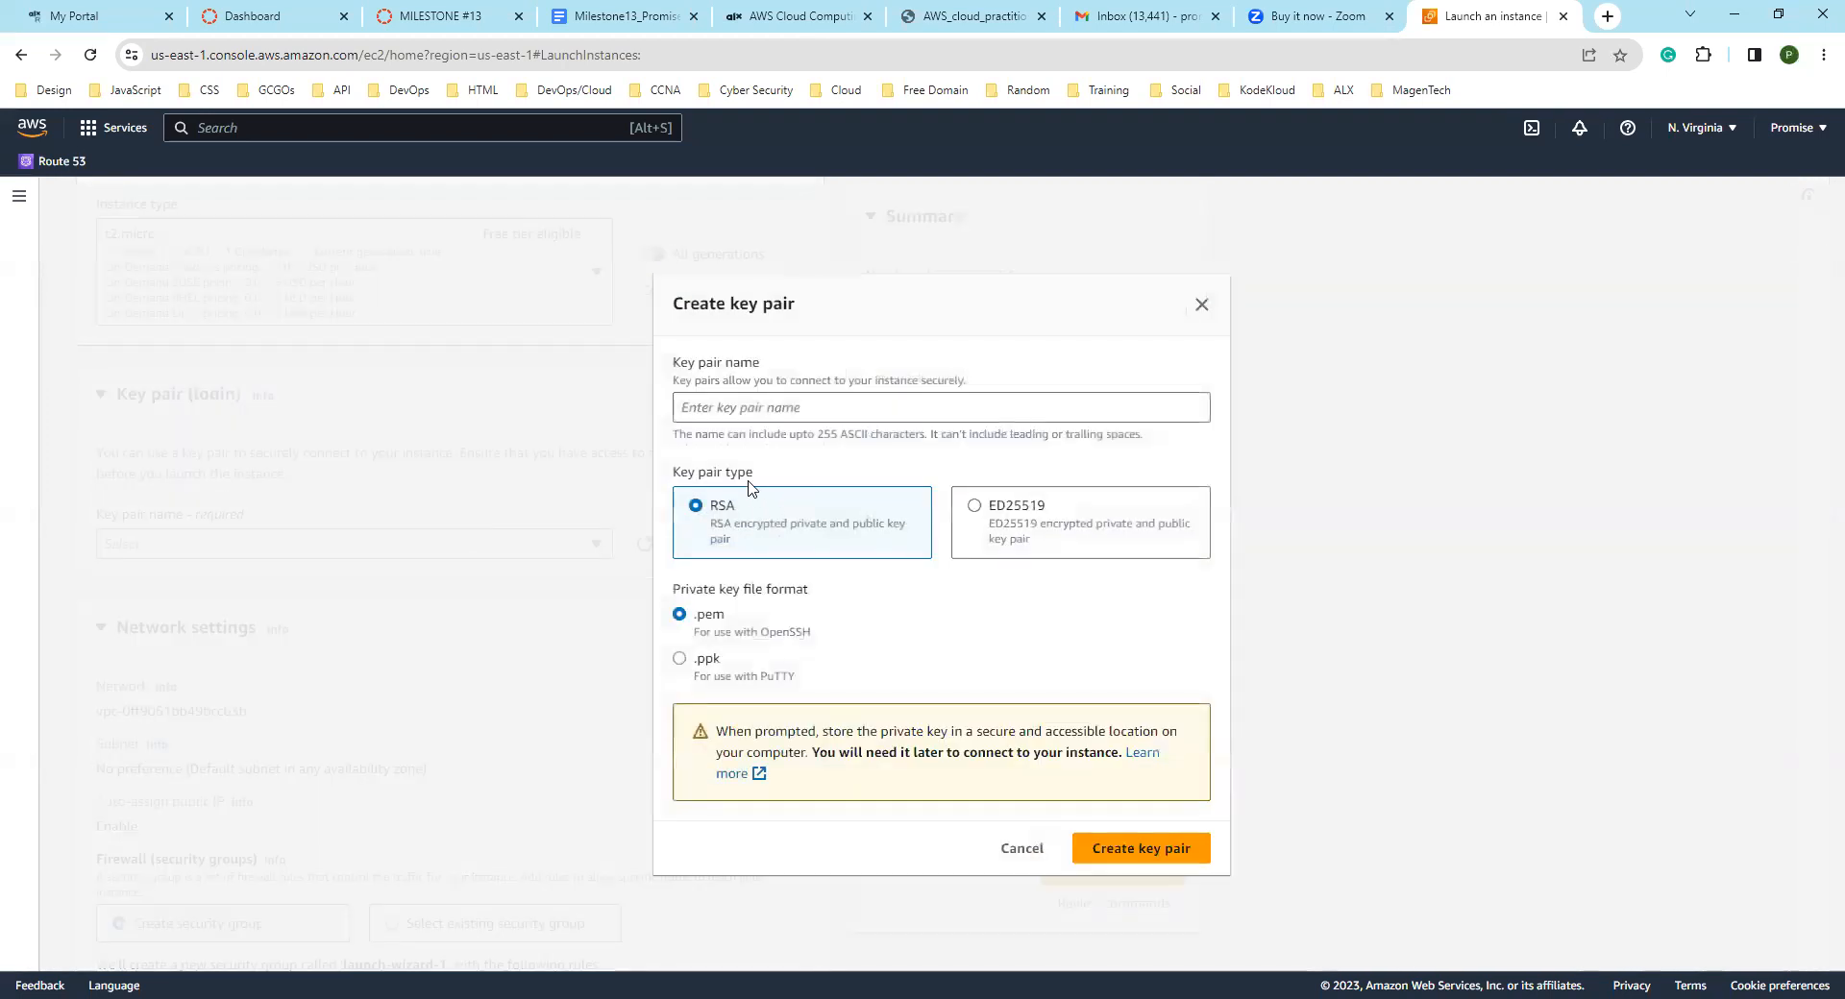
{"action": "left_click", "coordinate": [753, 414]}
{"action": "left_click", "coordinate": [819, 402]}
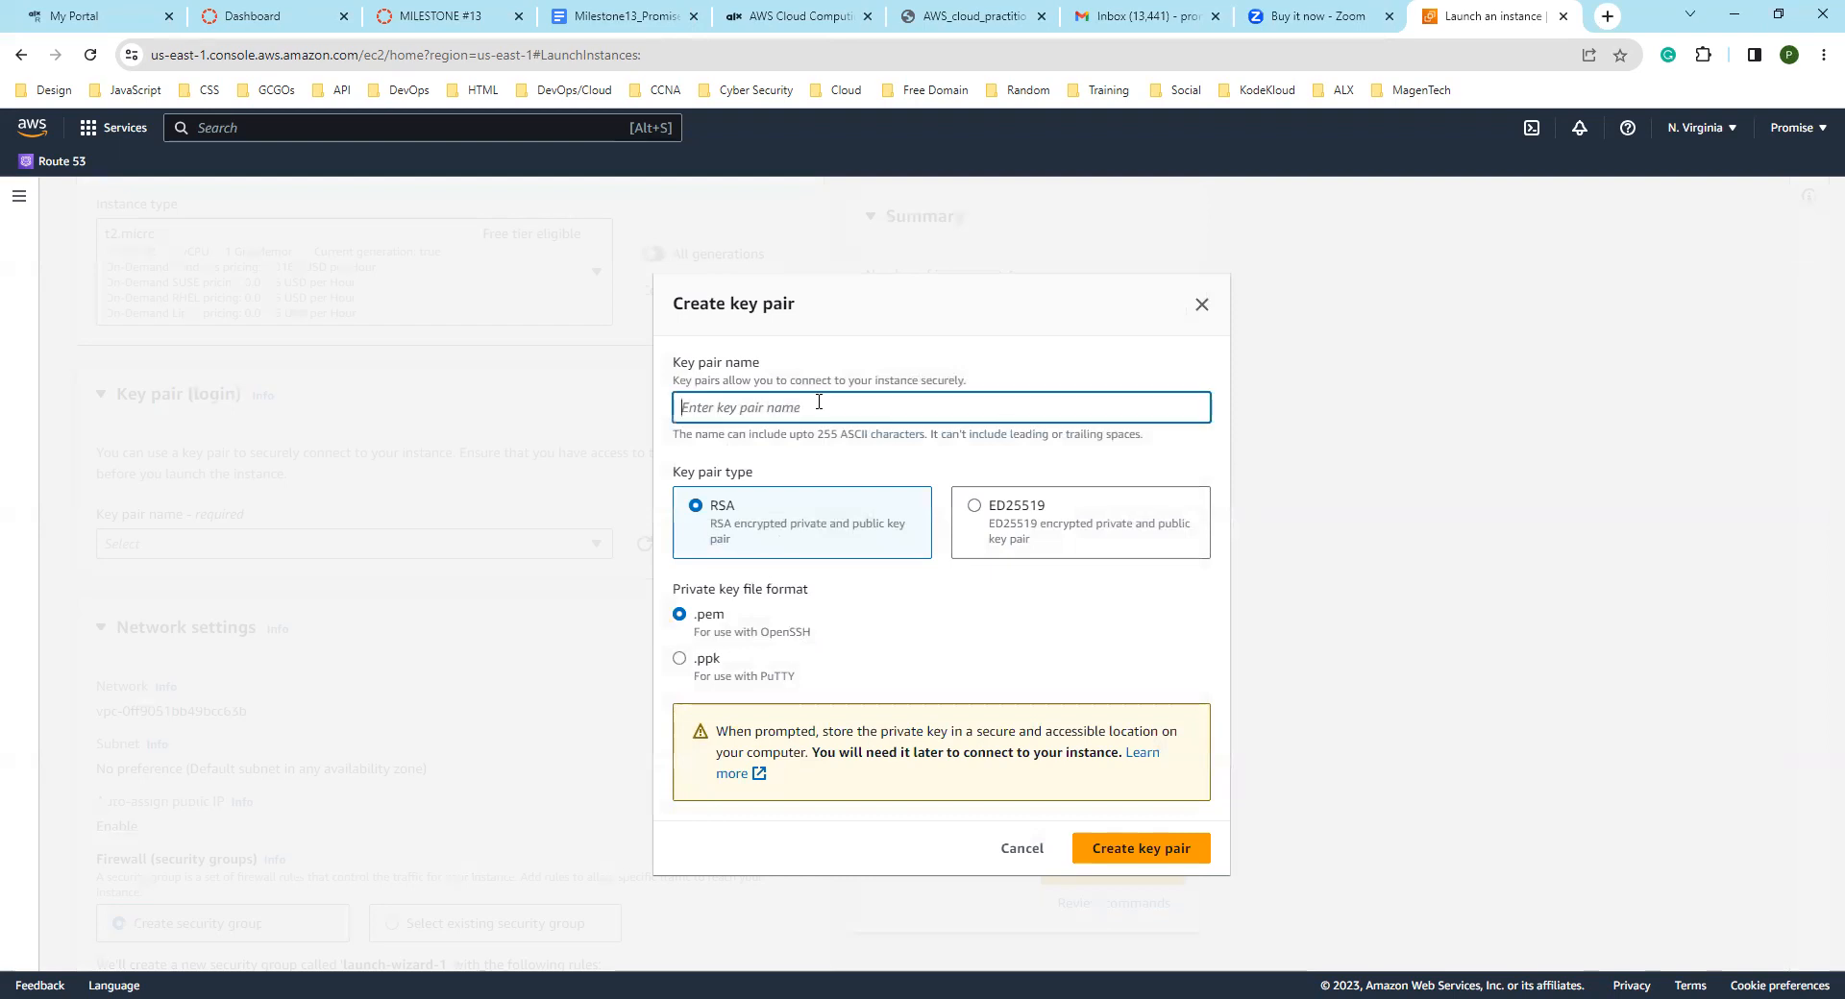
{"action": "type", "text": "FrontendApp-KP"}
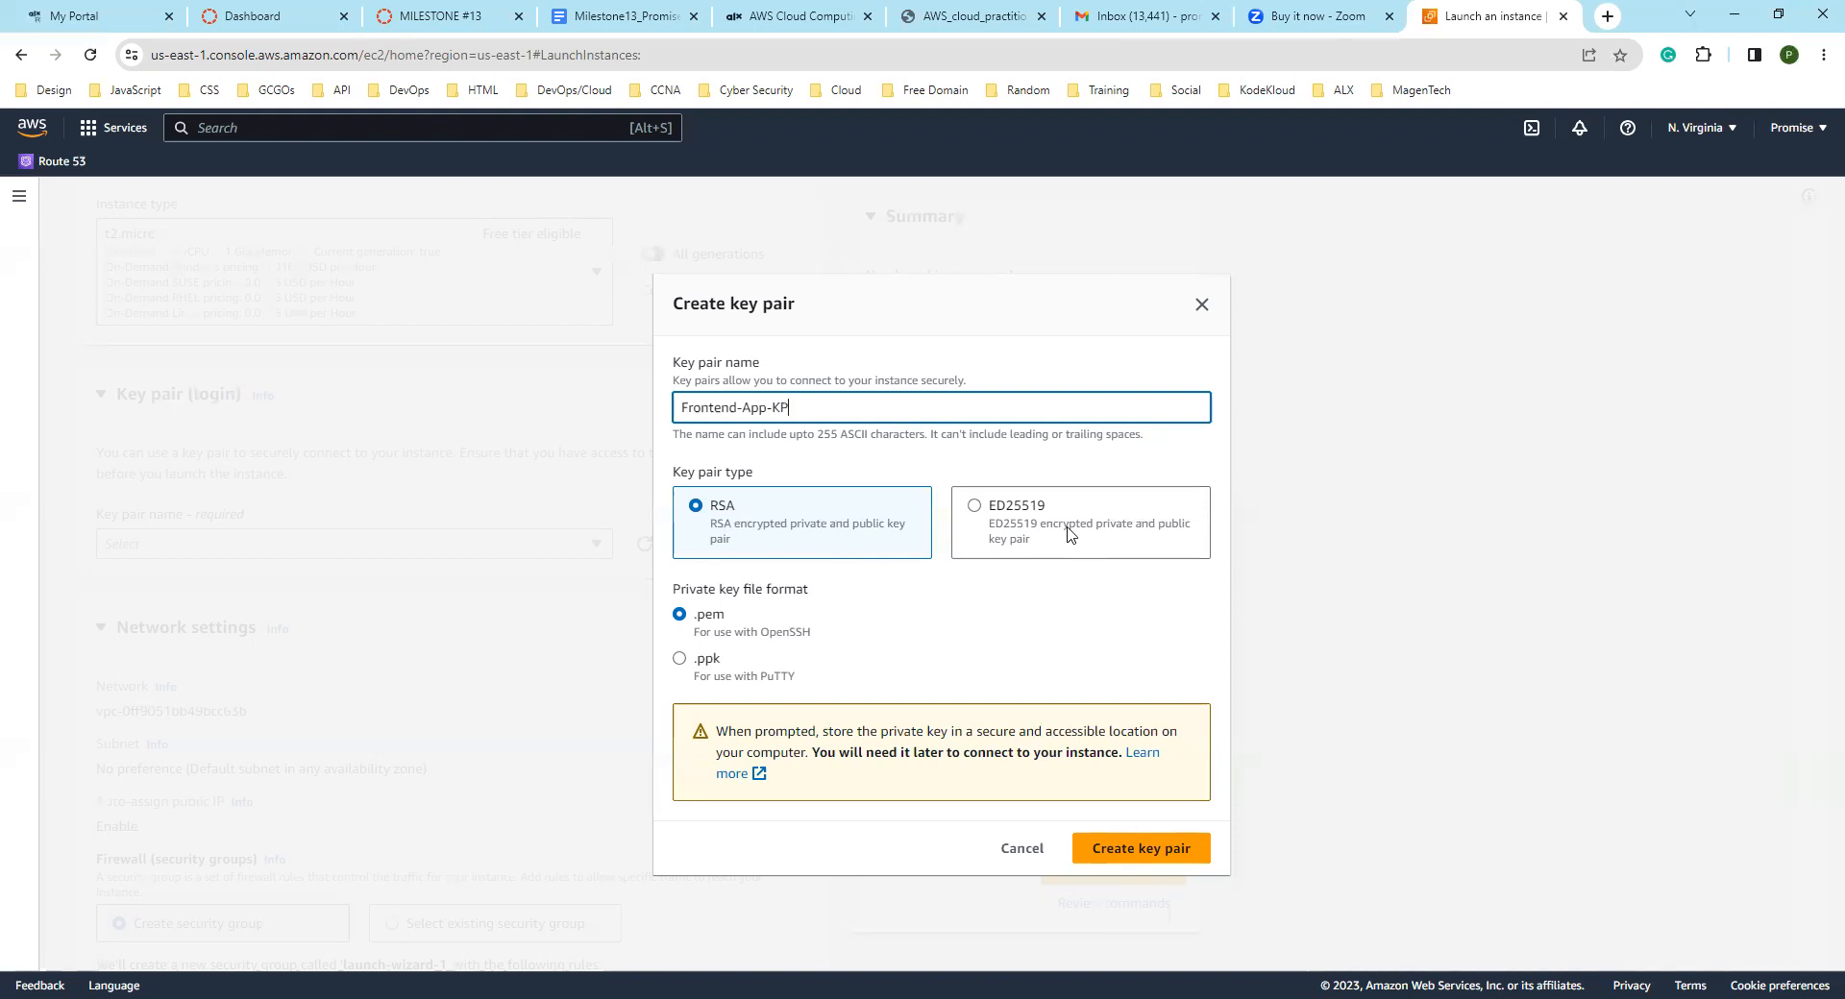
Step: Set the key pair type to RSA and the private key file format to .ppk, and create the key pair
{"action": "left_click", "coordinate": [1009, 524]}
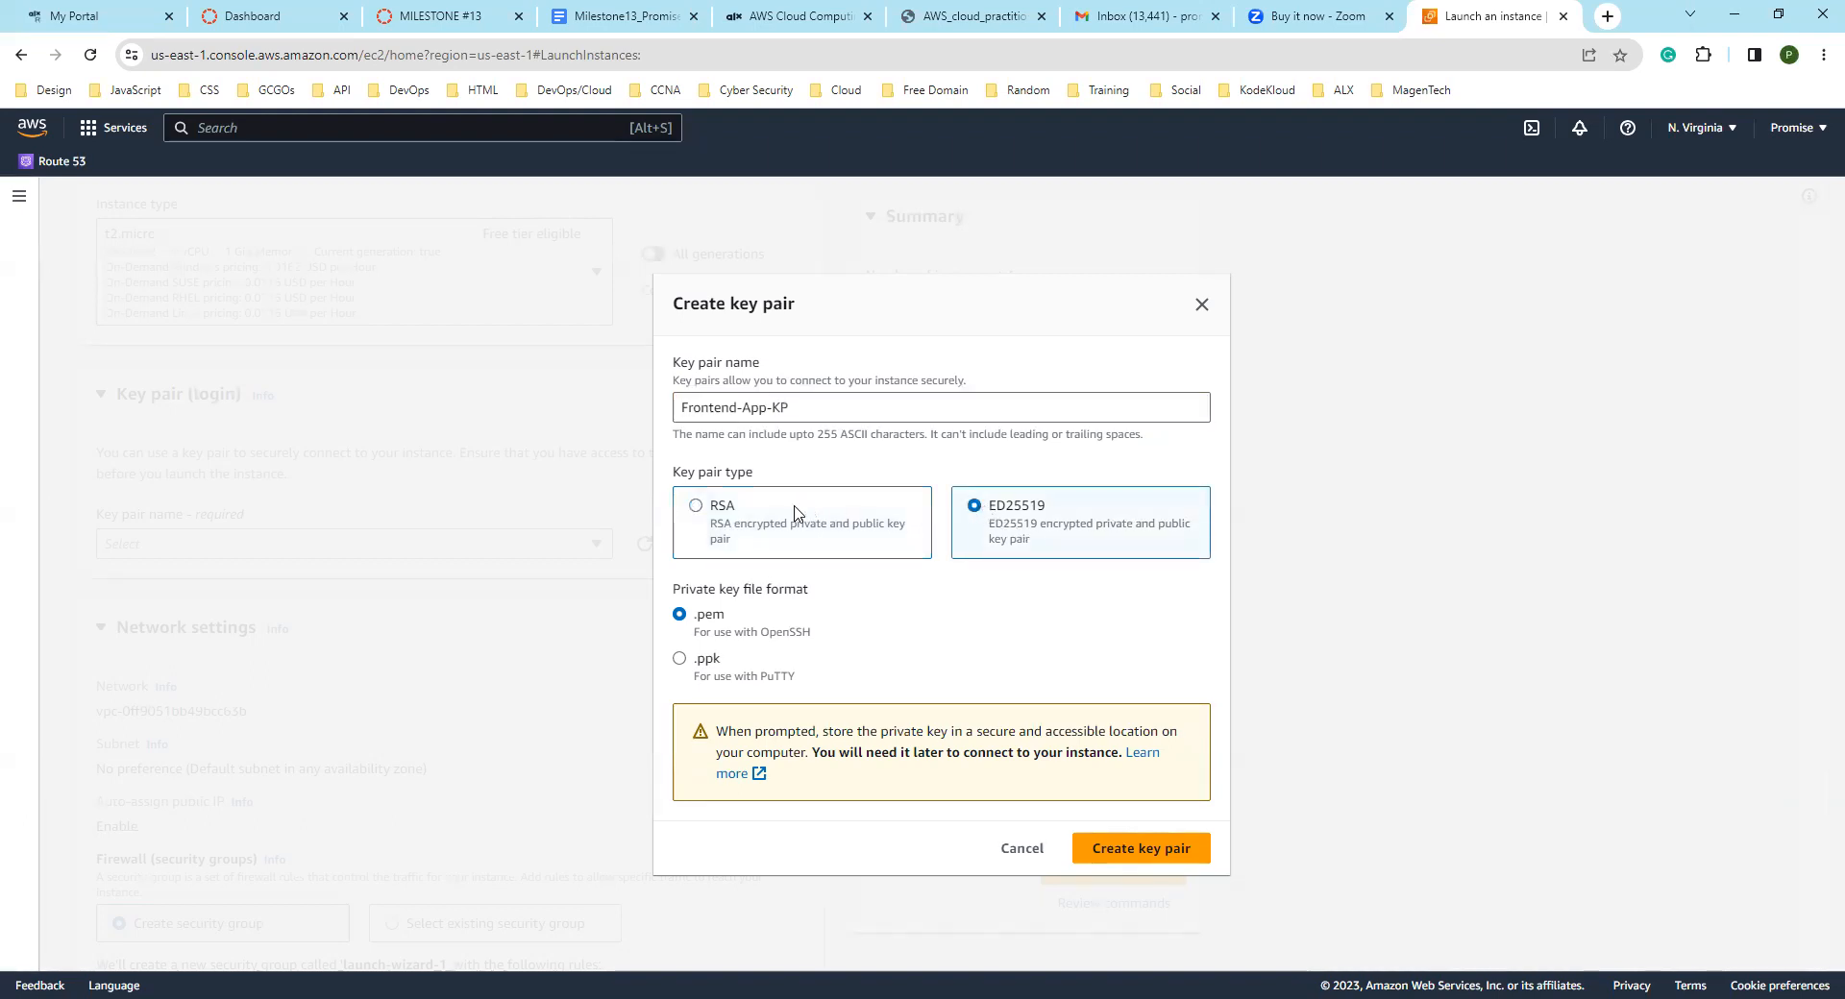
{"action": "left_click", "coordinate": [690, 516]}
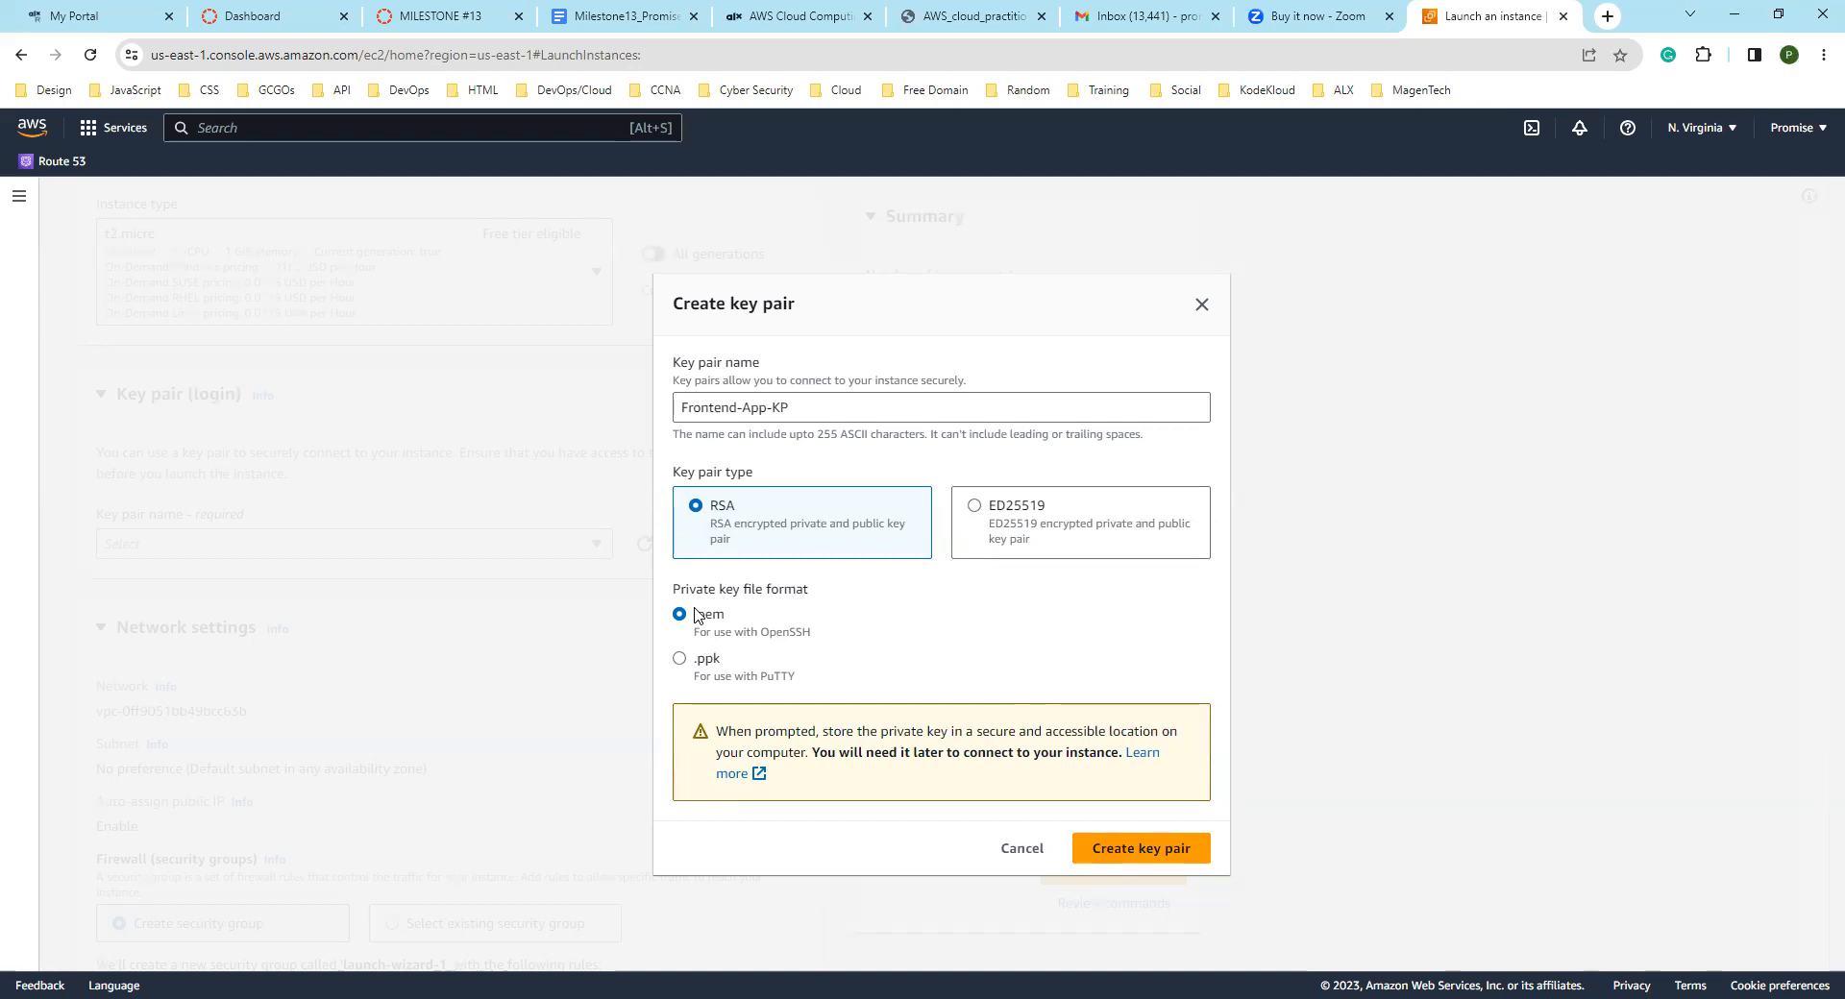
{"action": "left_click", "coordinate": [679, 661]}
{"action": "left_click", "coordinate": [704, 620]}
{"action": "left_click", "coordinate": [680, 659]}
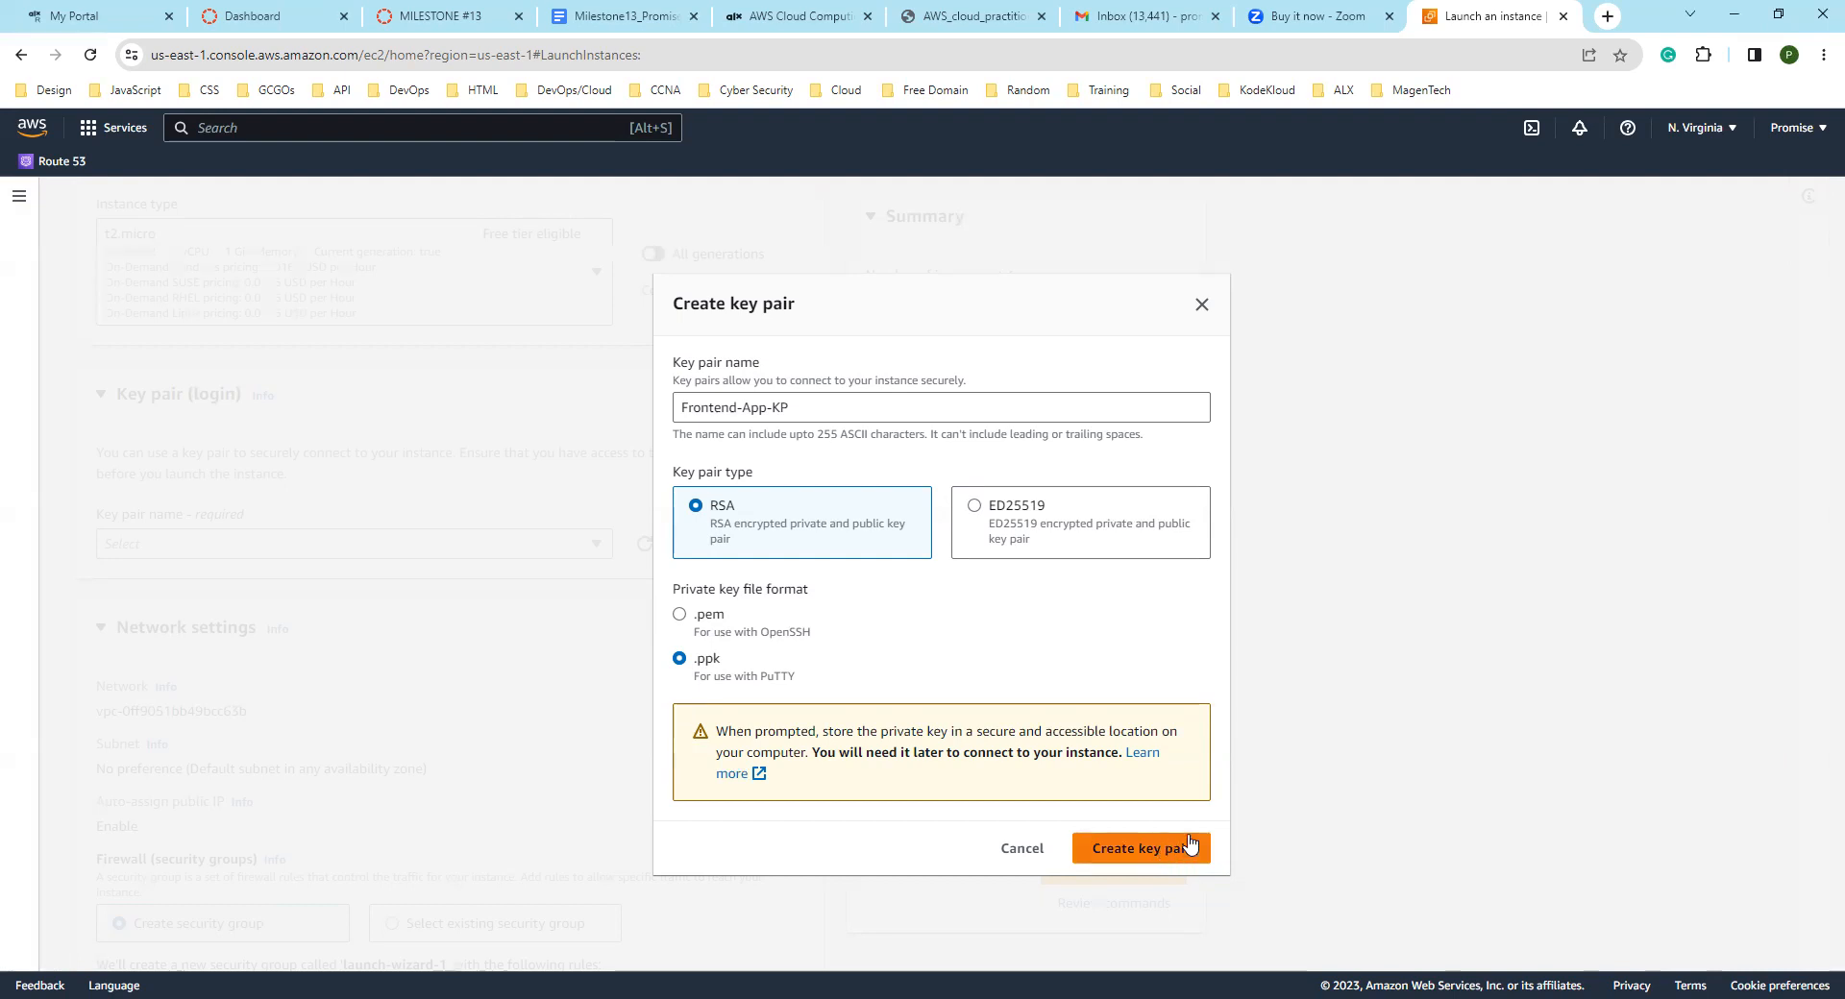
{"action": "left_click", "coordinate": [1108, 849]}
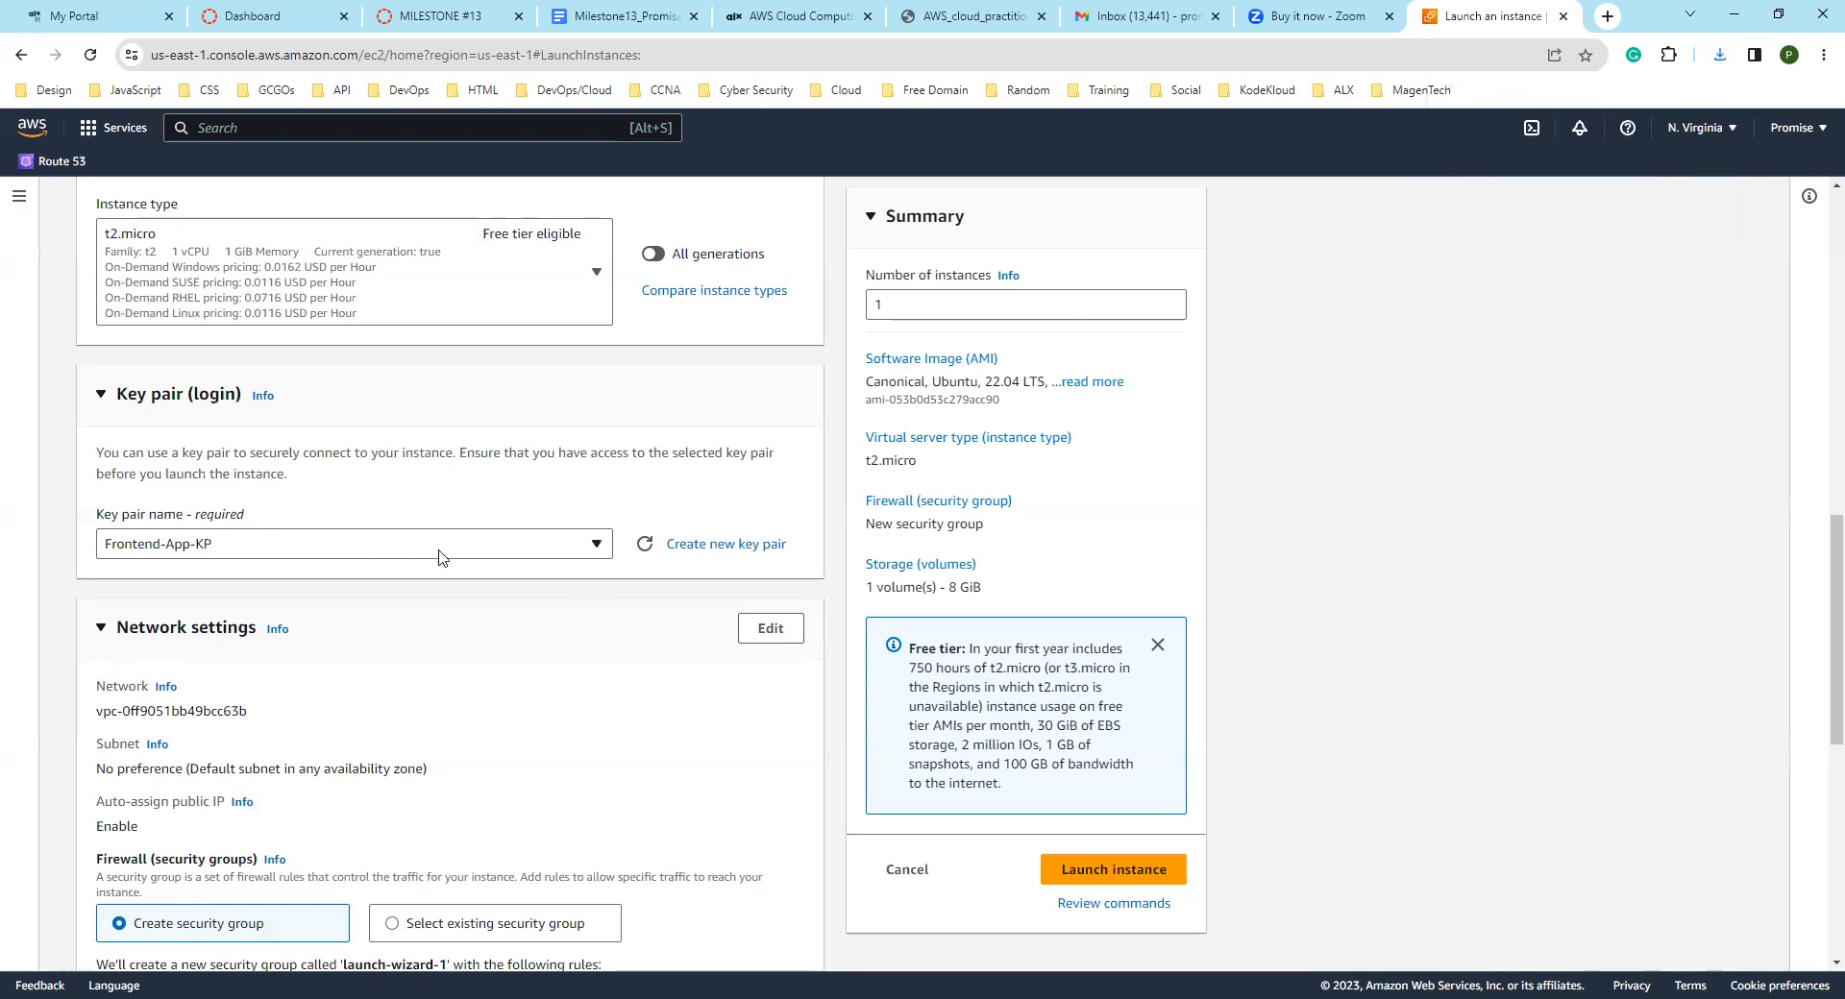
Step: Check the key pair choices for the instance, keeping Frontend-App-KP, and review the network and firewall settings
{"action": "scroll", "coordinate": [507, 543], "scroll_direction": "down", "scroll_amount": 2}
{"action": "scroll", "coordinate": [501, 543], "scroll_direction": "up", "scroll_amount": 2}
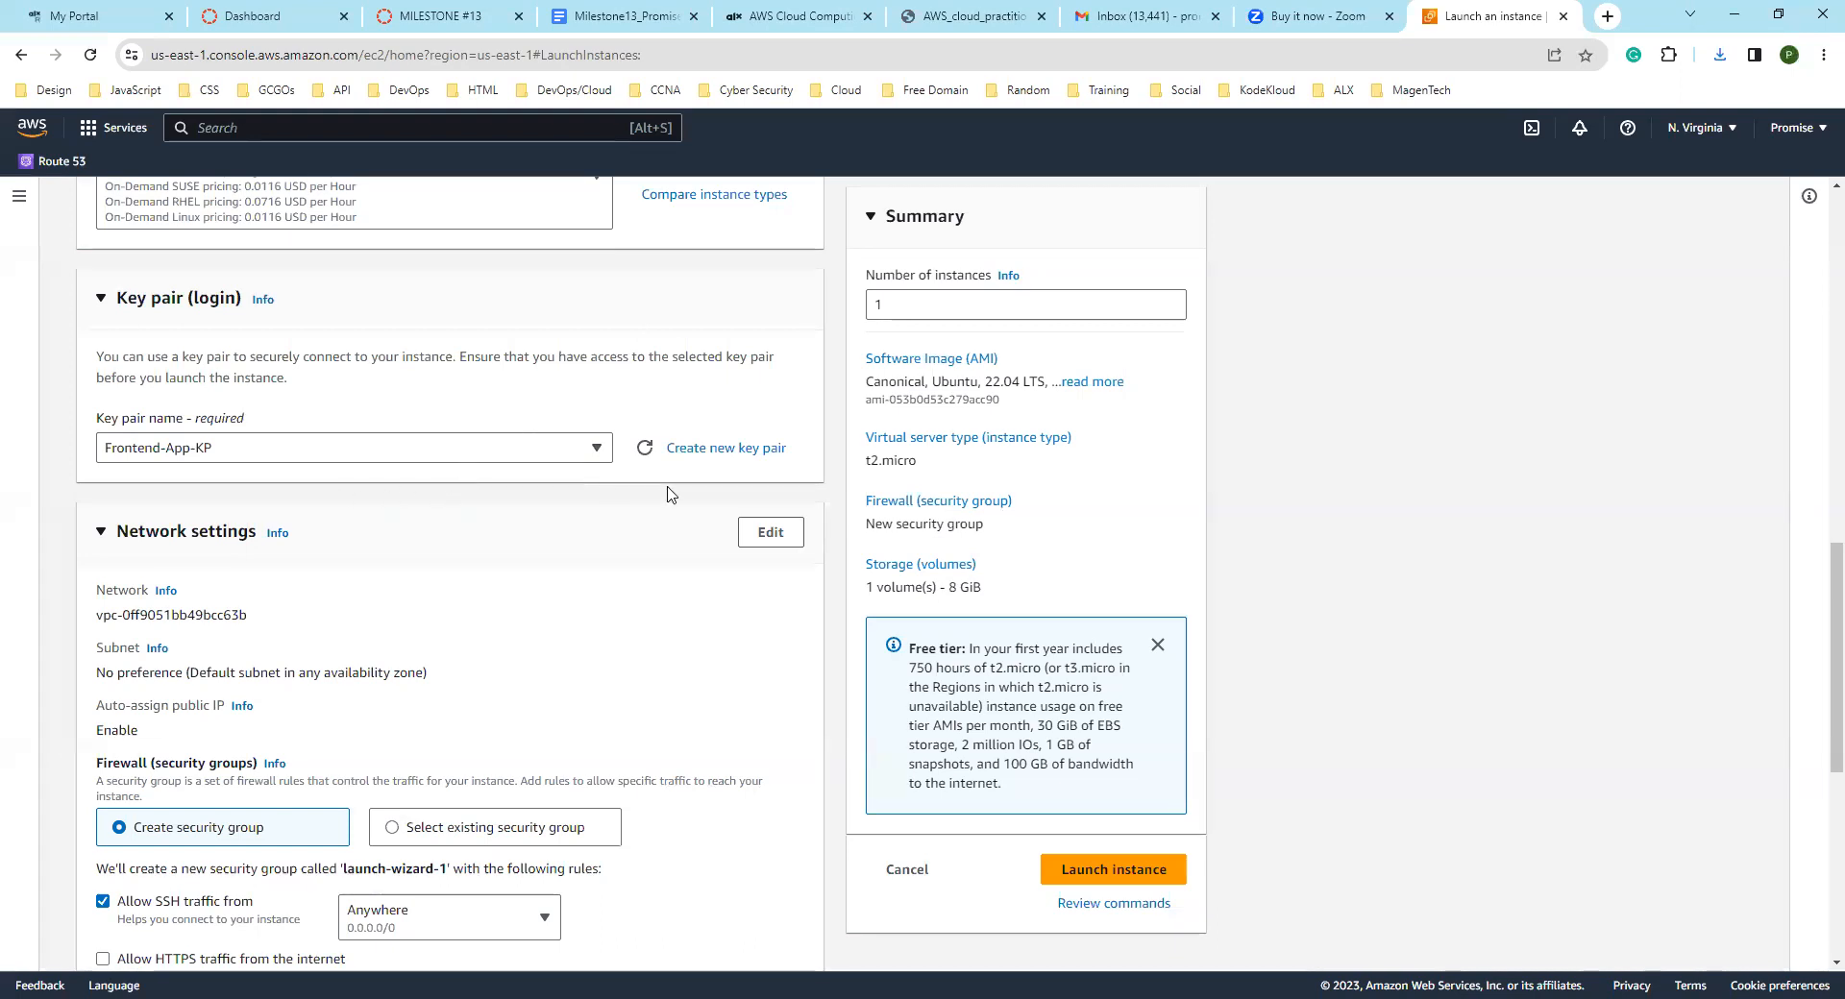
{"action": "left_click", "coordinate": [596, 450]}
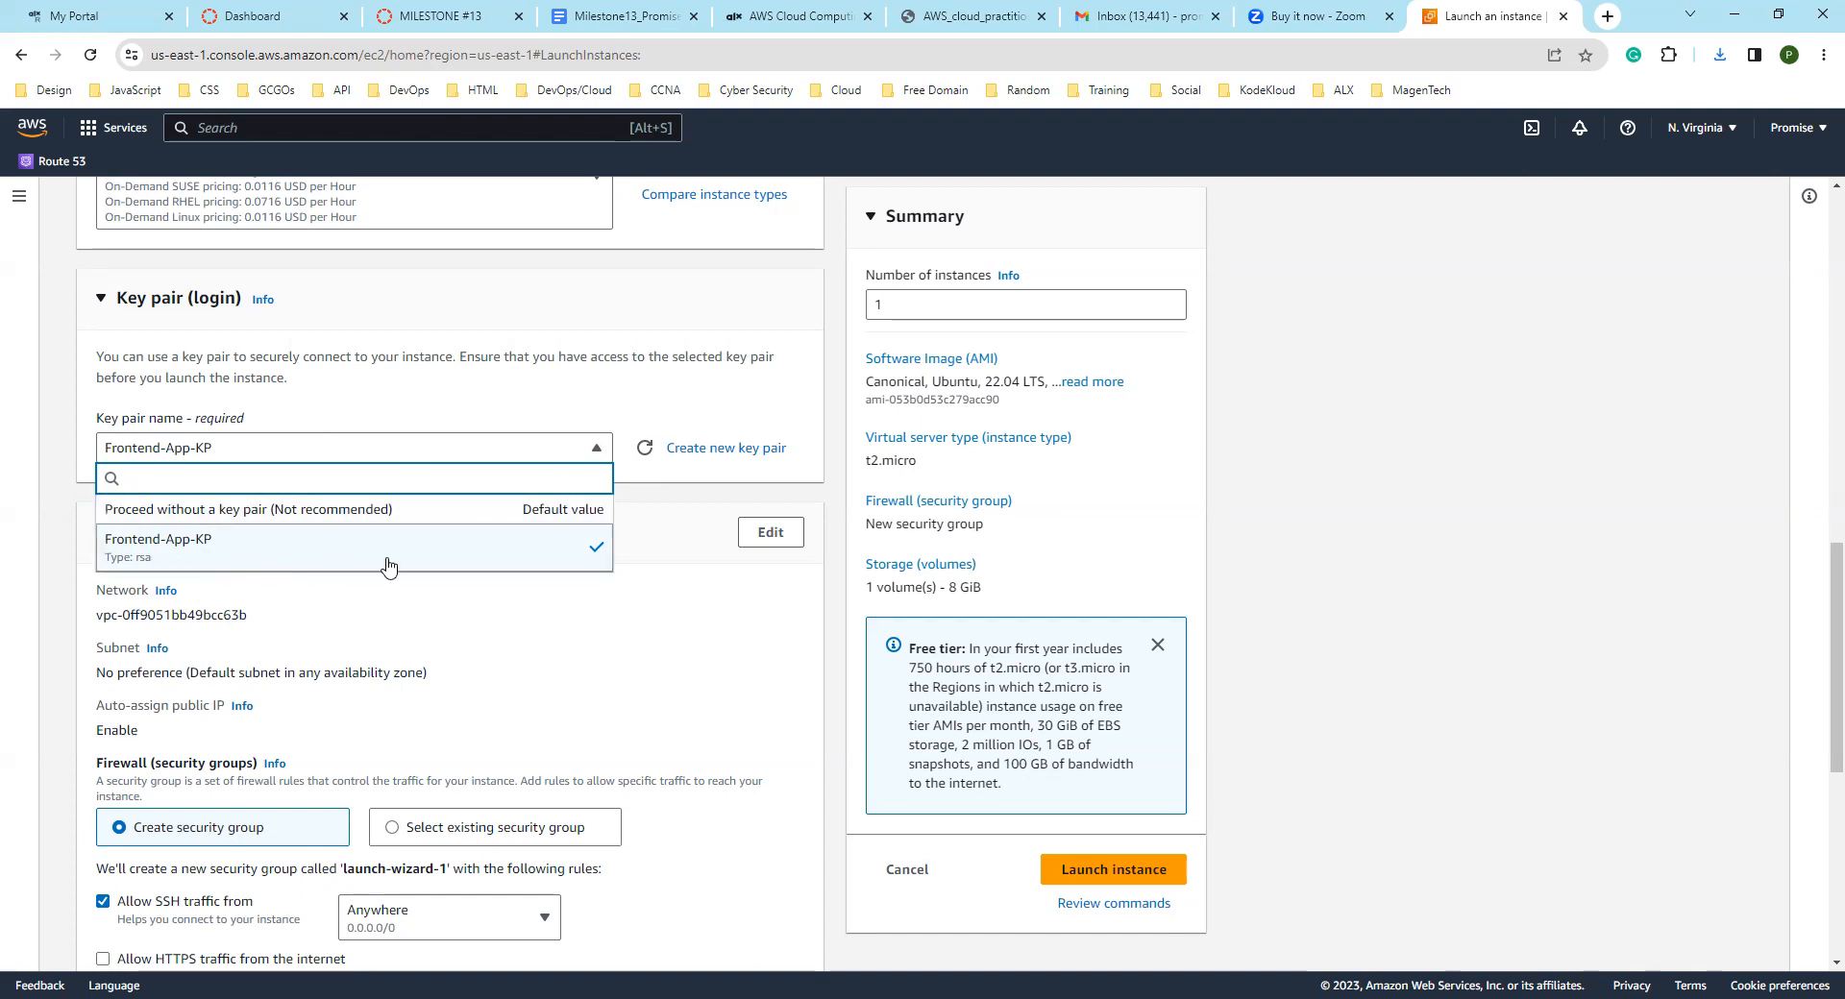
{"action": "left_click", "coordinate": [515, 410]}
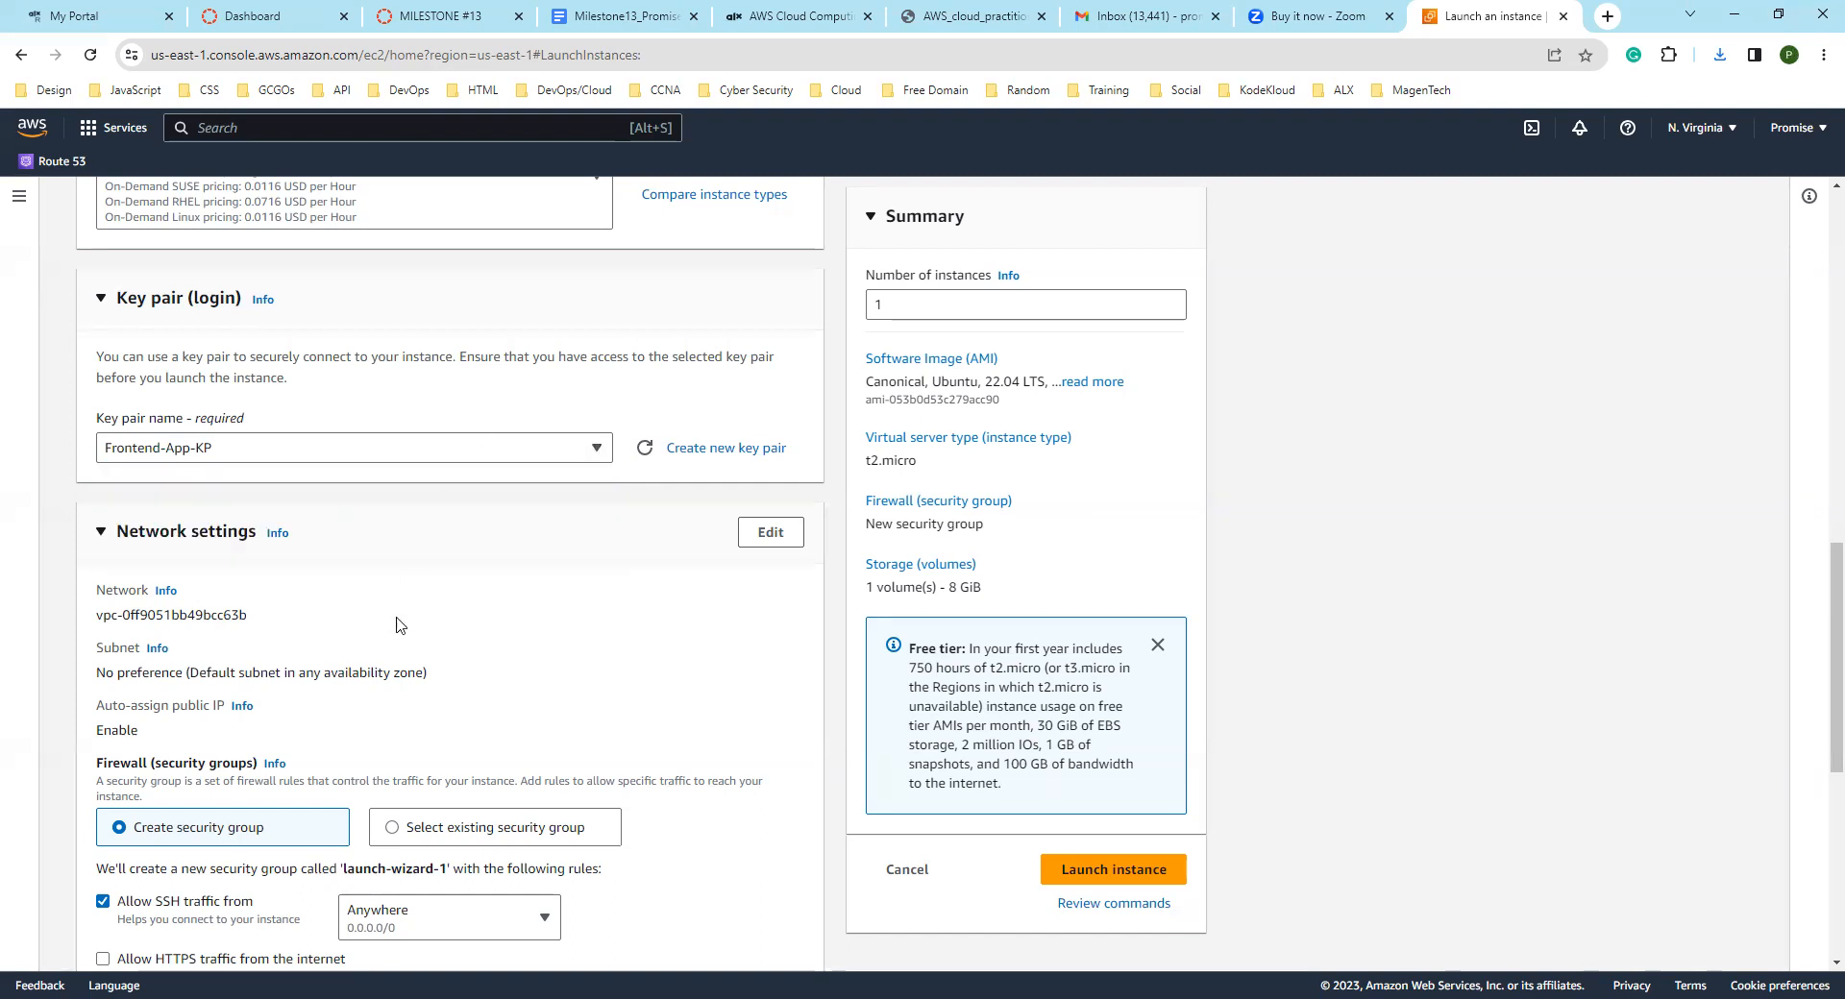
{"action": "scroll", "coordinate": [389, 663], "scroll_direction": "down", "scroll_amount": 4}
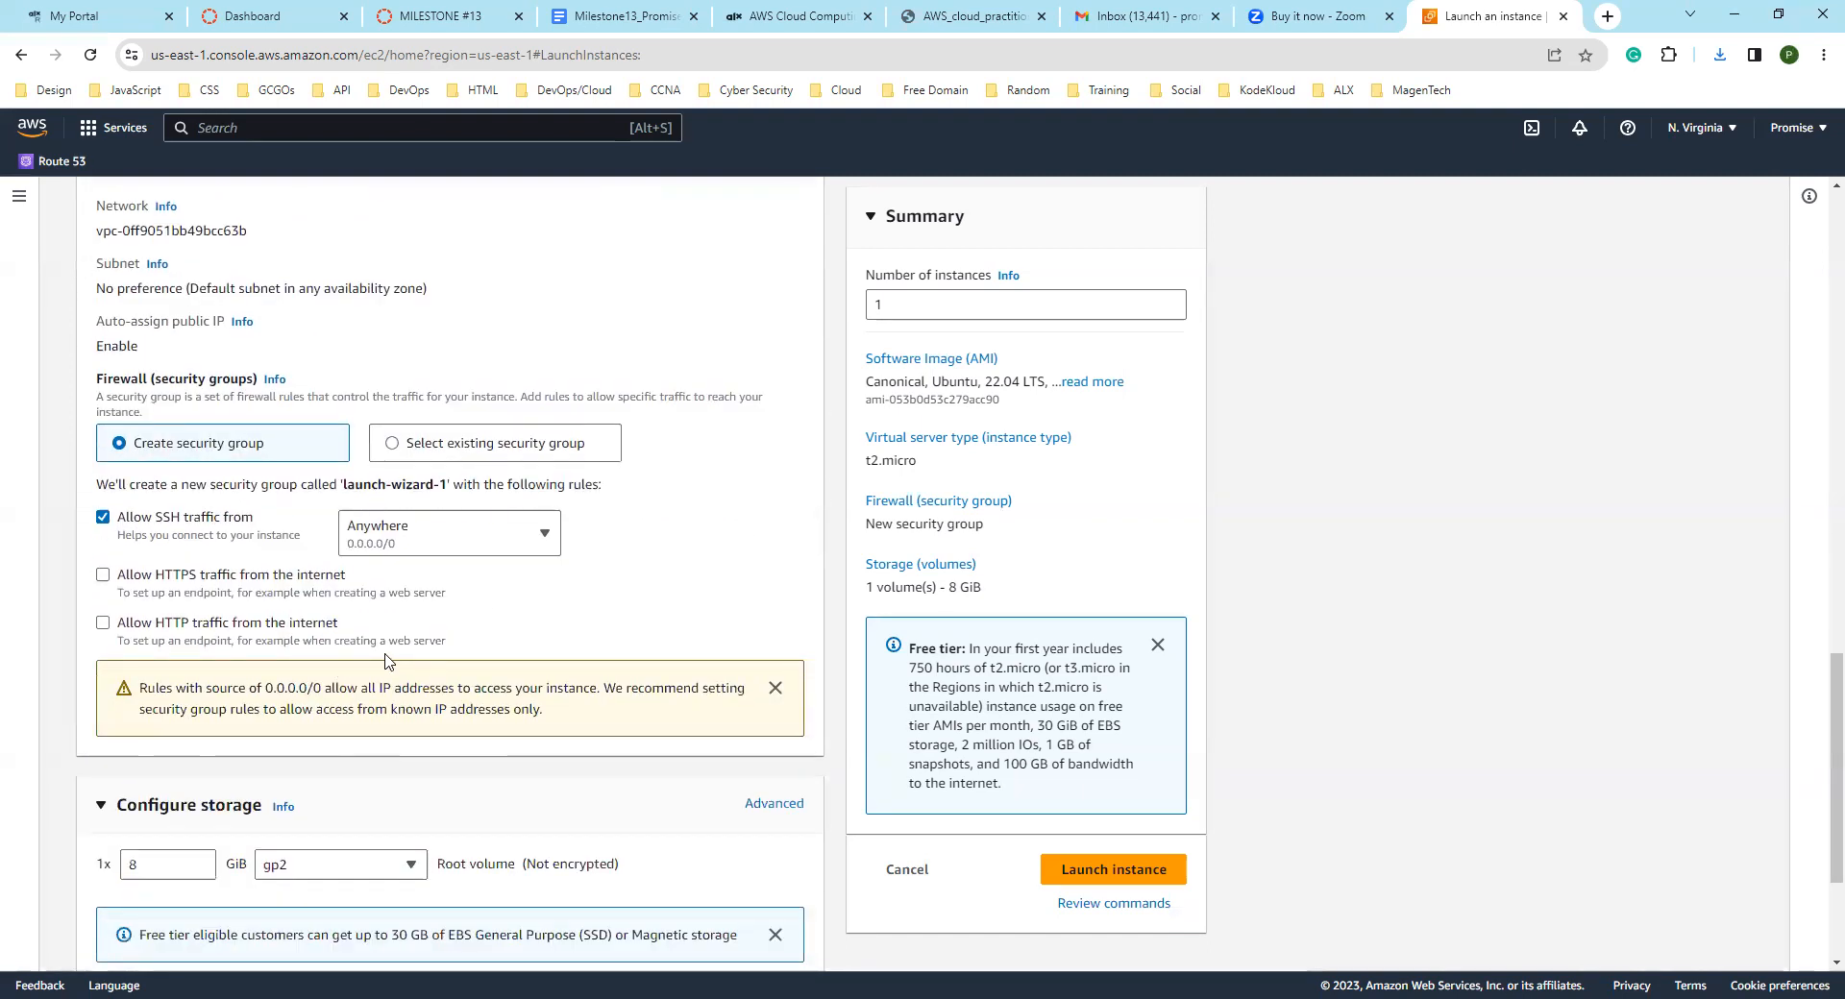